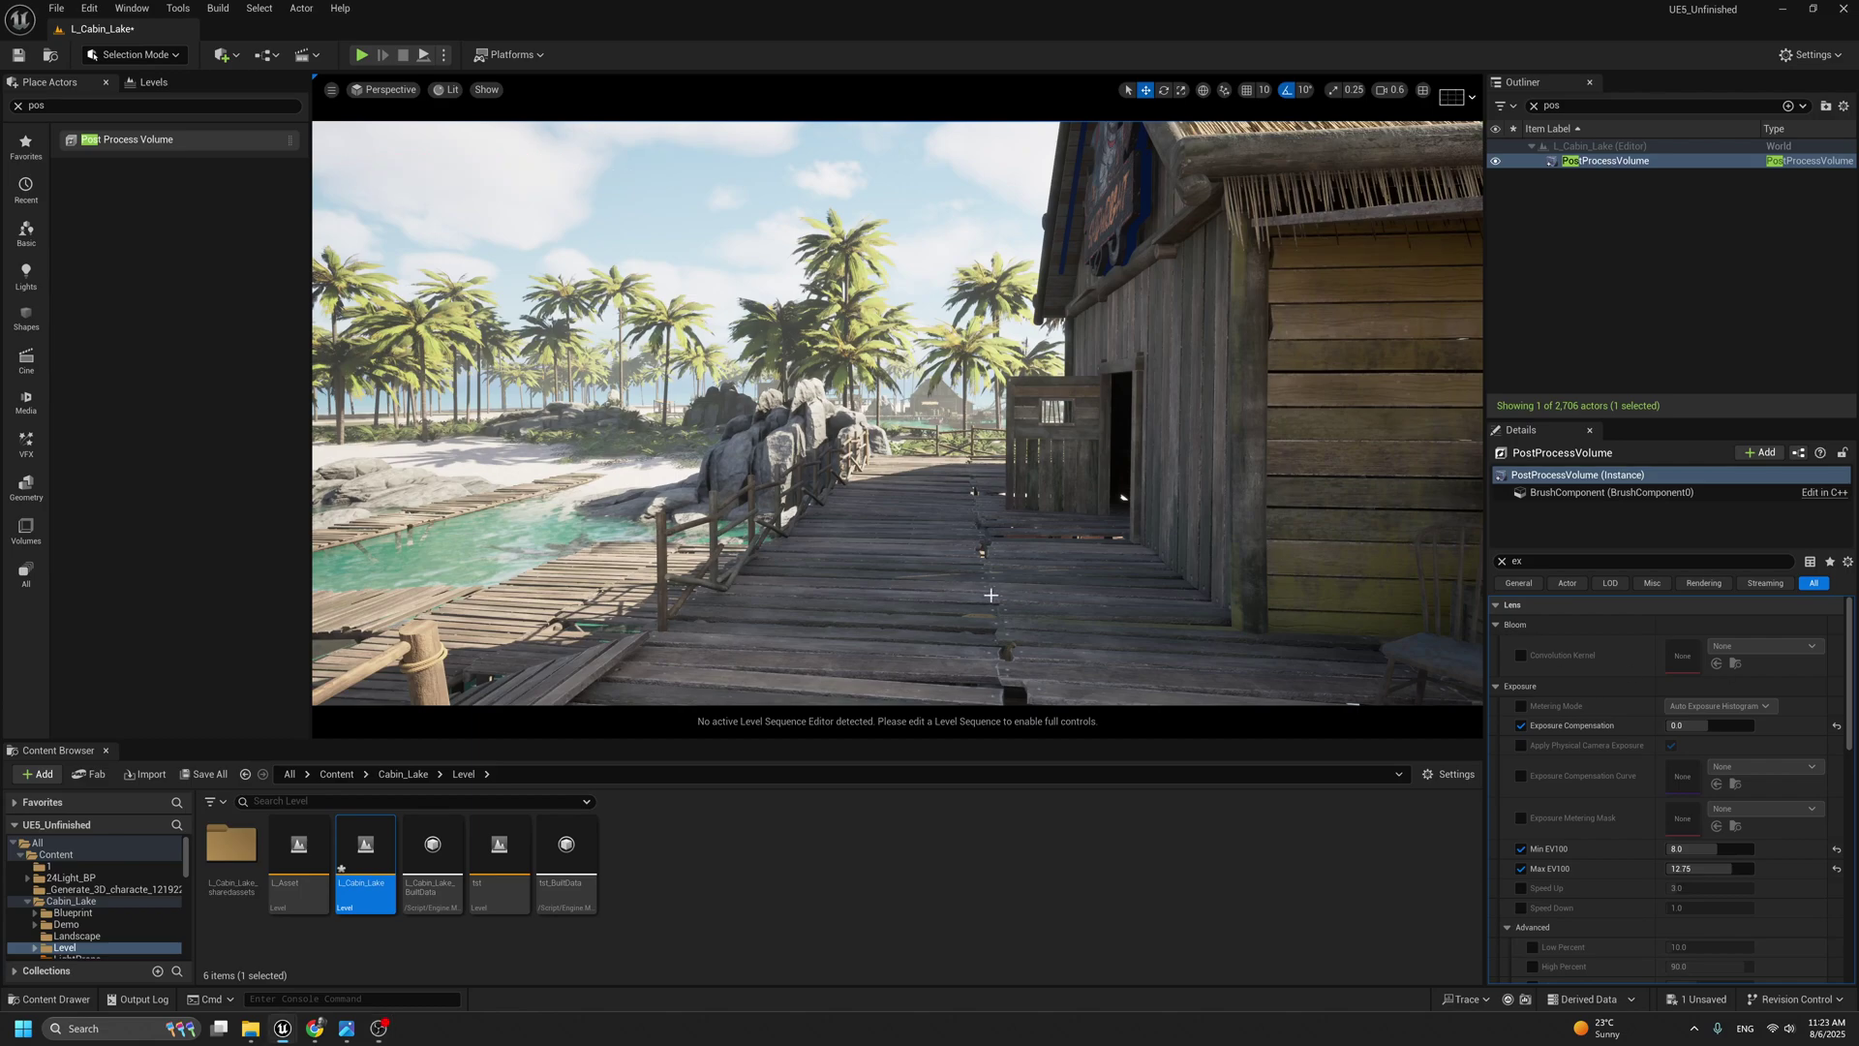
# Consult the Lighting & Exposure cheat sheet image for the reference light and exposure values, and return to the level.
pyautogui.rightClick(991, 595)
pyautogui.click(989, 611)
pyautogui.press('Escape')
pyautogui.moveTo(960, 343); pyautogui.dragTo(1152, 350, button='right')
pyautogui.press('e')
pyautogui.click(348, 1029)
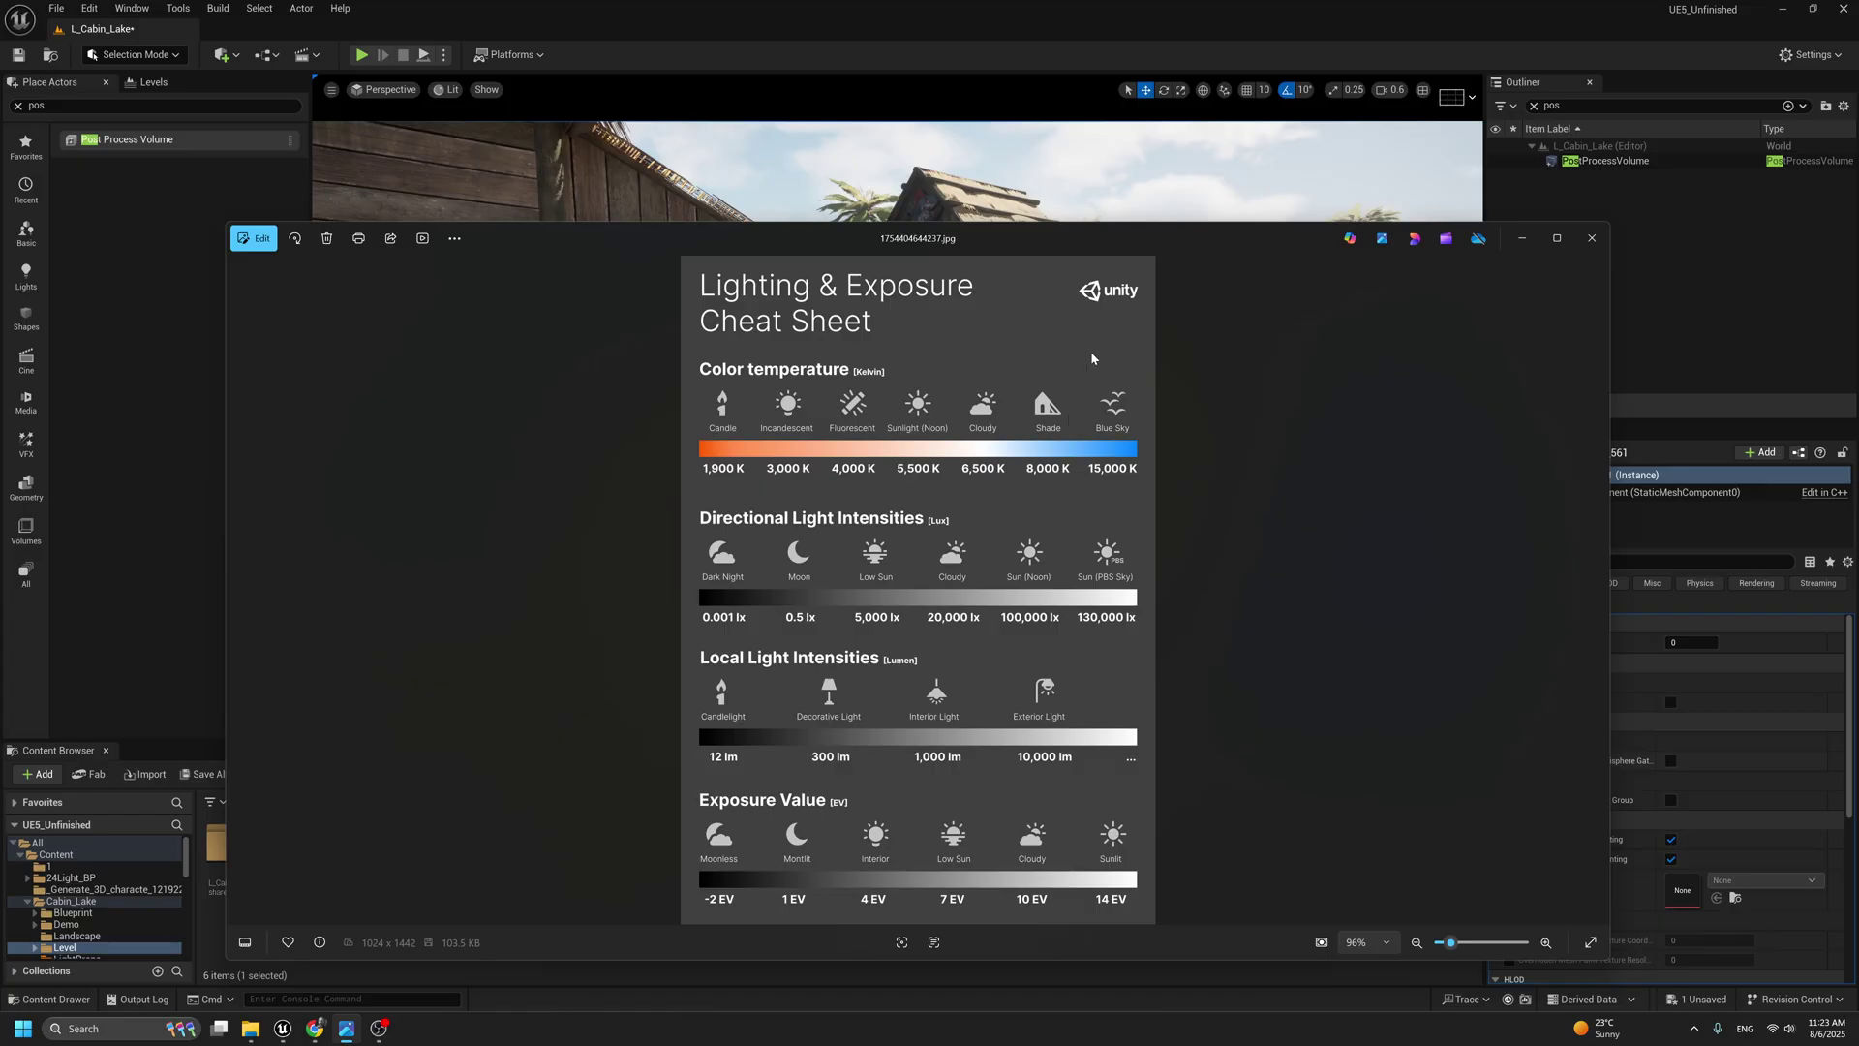
pyautogui.click(1216, 20)
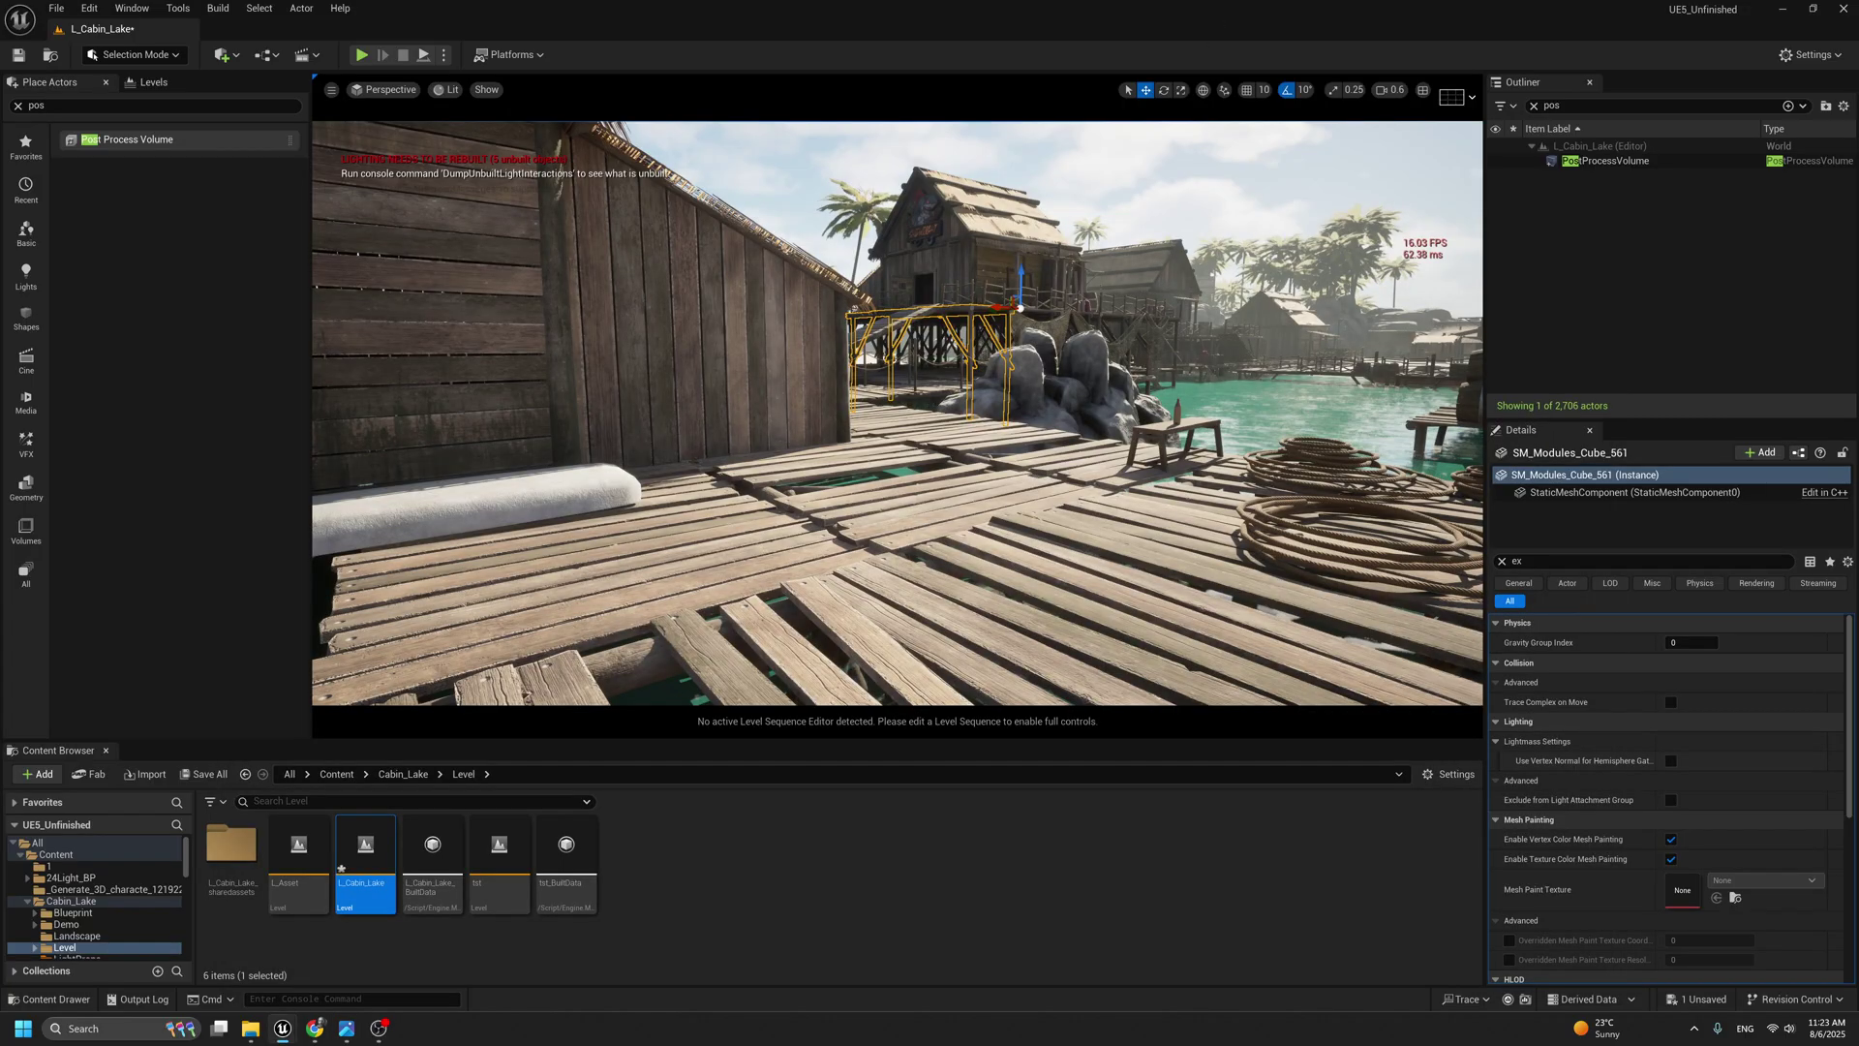
# Play the level fullscreen from the wooden deck and run the character along the outside of the cabin.
pyautogui.moveTo(989, 448); pyautogui.dragTo(915, 463, button='right')
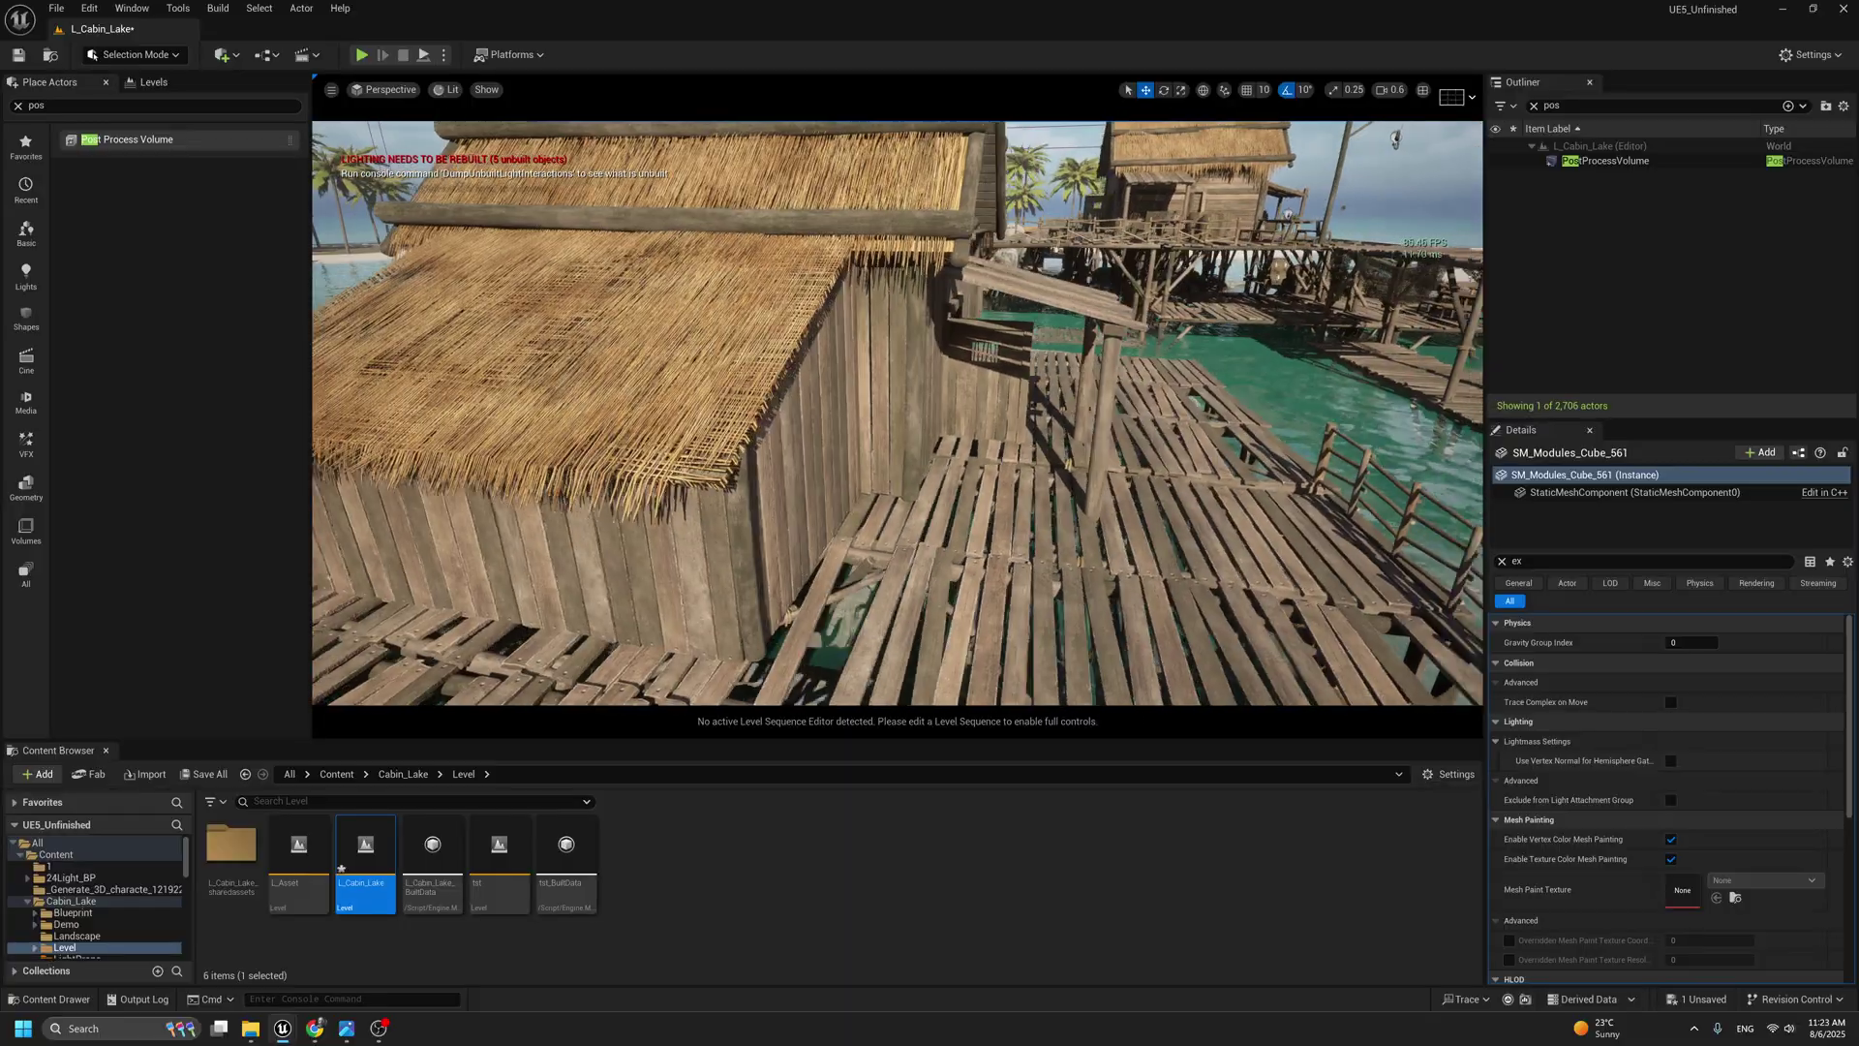
pyautogui.moveTo(1044, 557); pyautogui.dragTo(1048, 557, button='right')
pyautogui.rightClick(1049, 556)
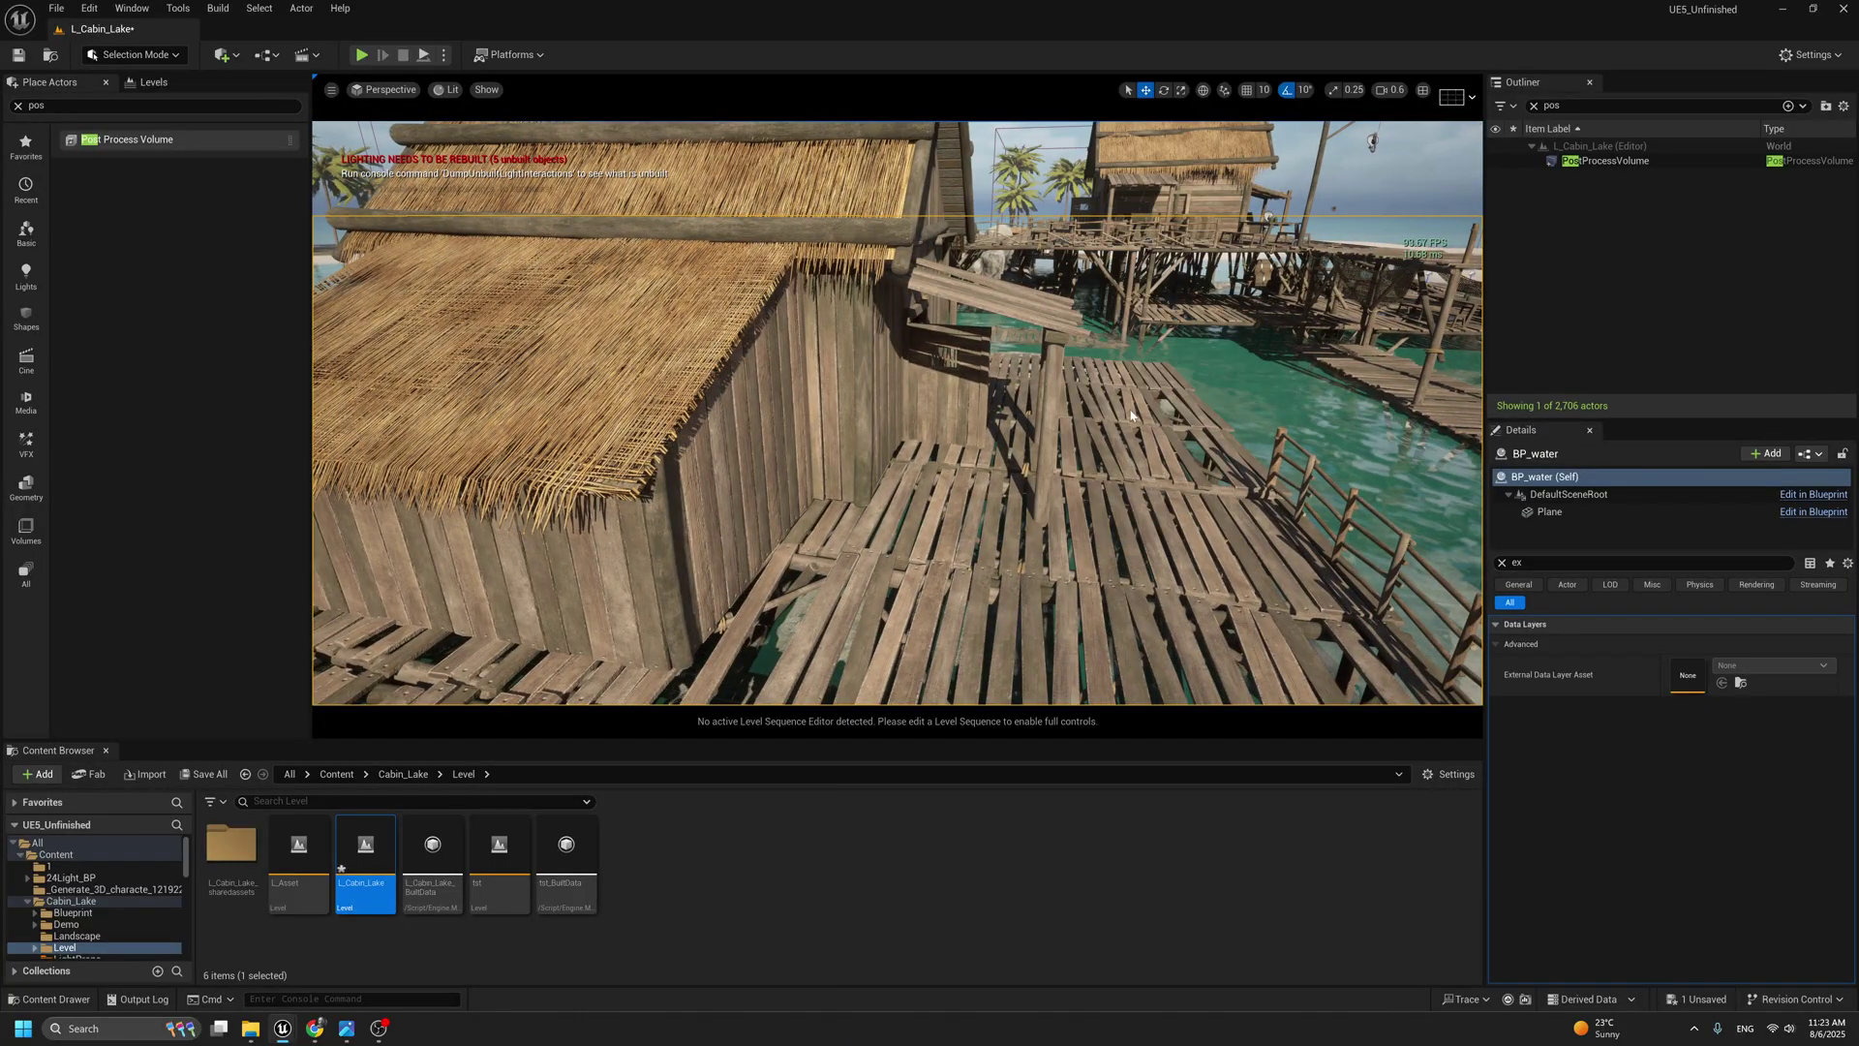
pyautogui.hotkey('alt', 'p')
pyautogui.press('F11')
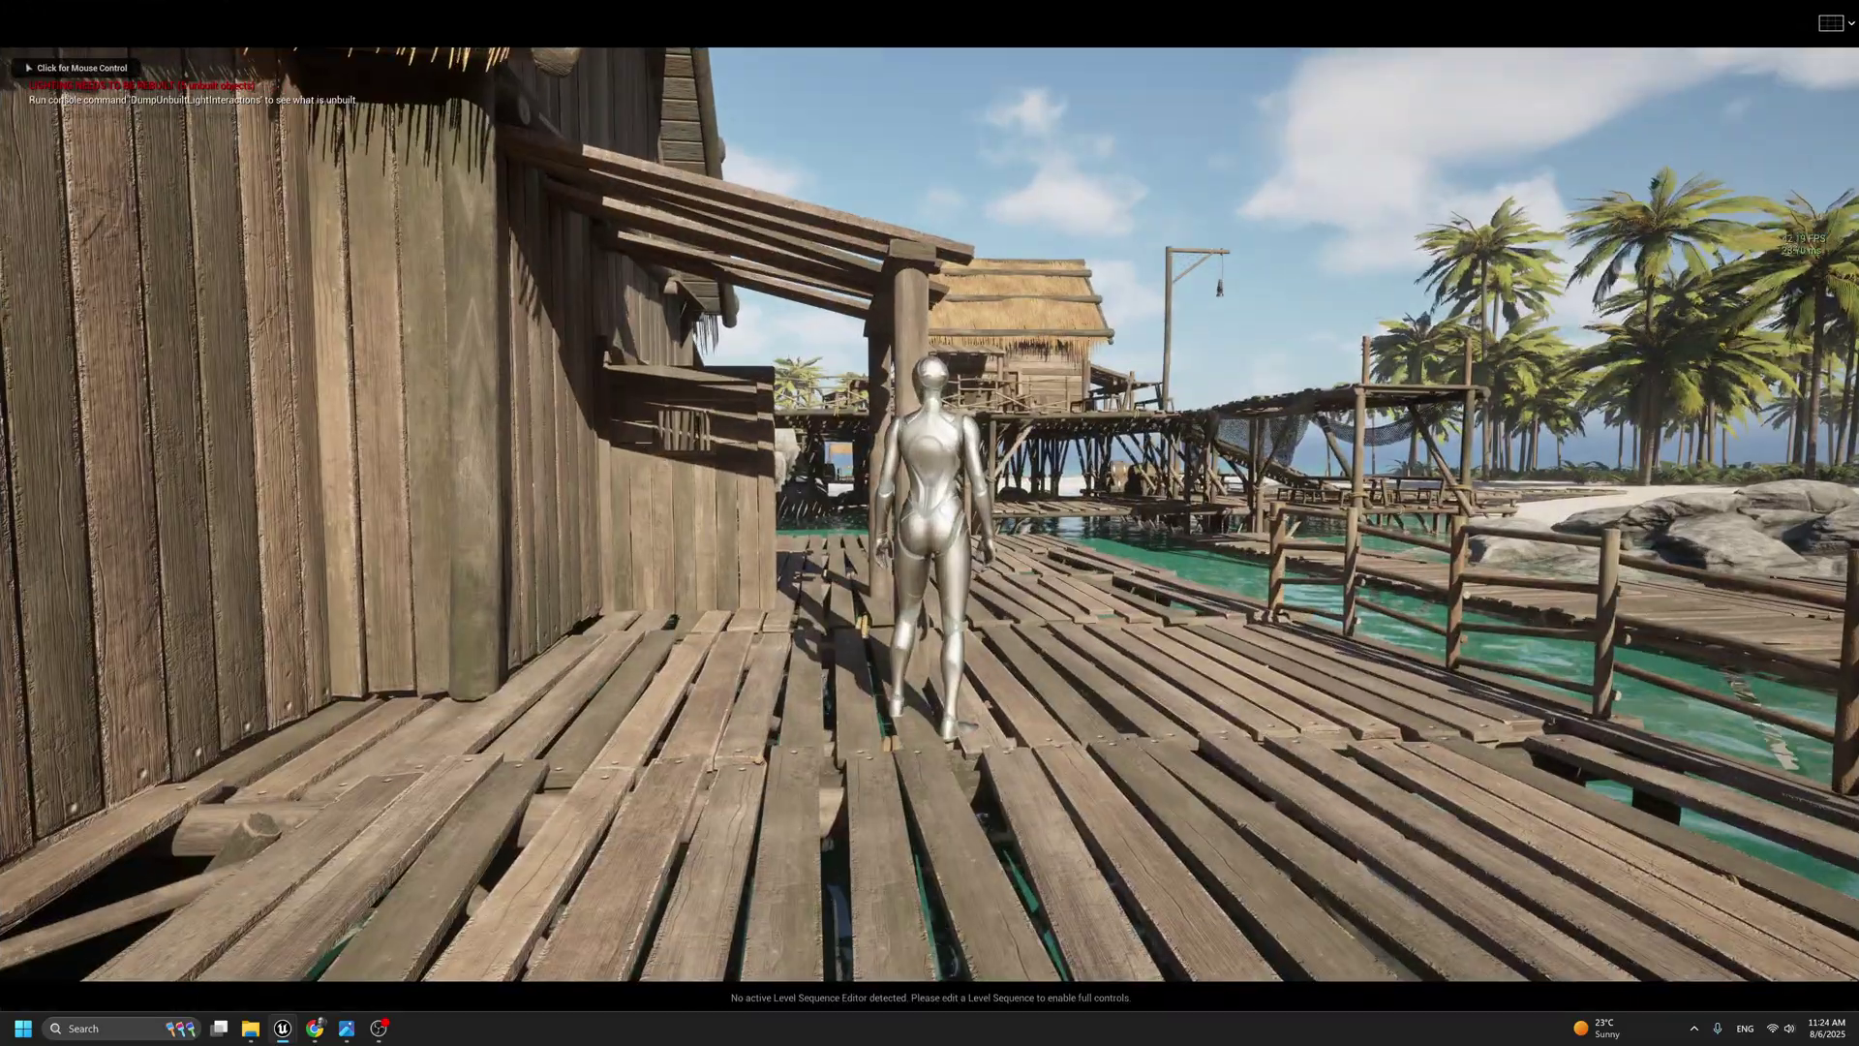
pyautogui.press('w')
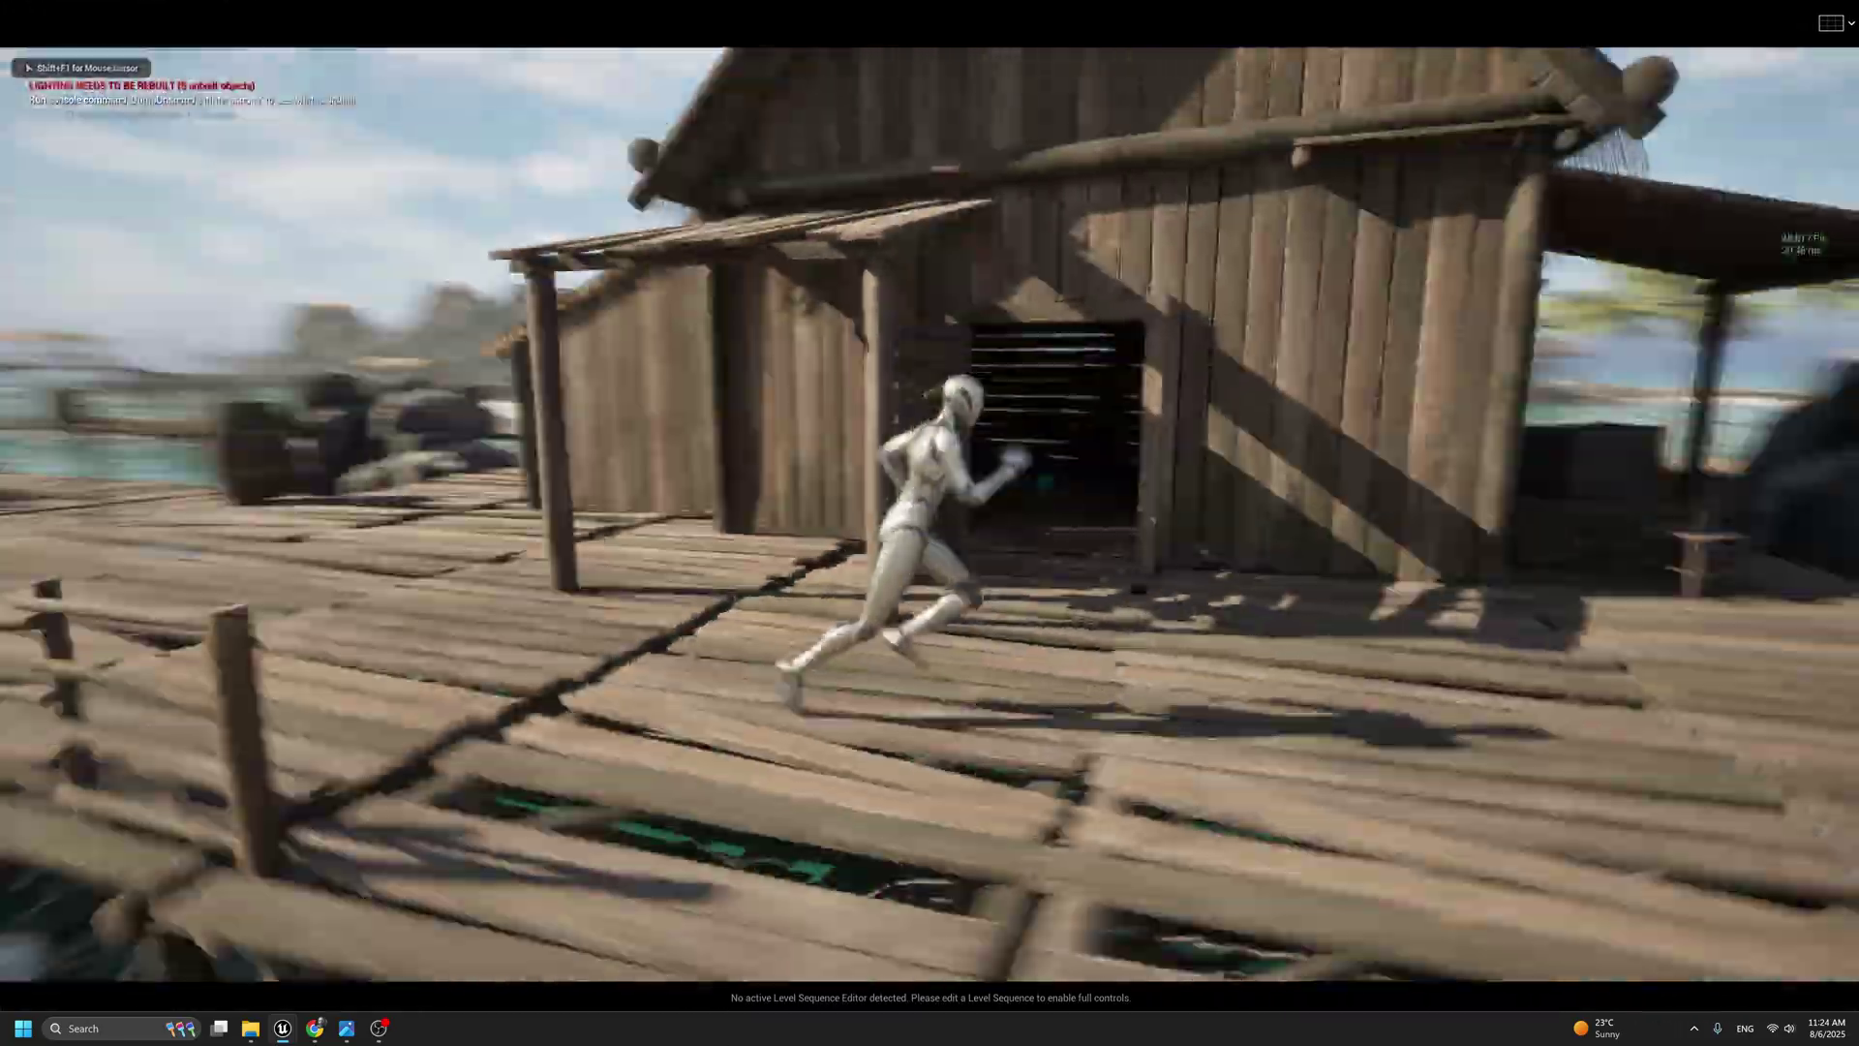
pyautogui.press('a')
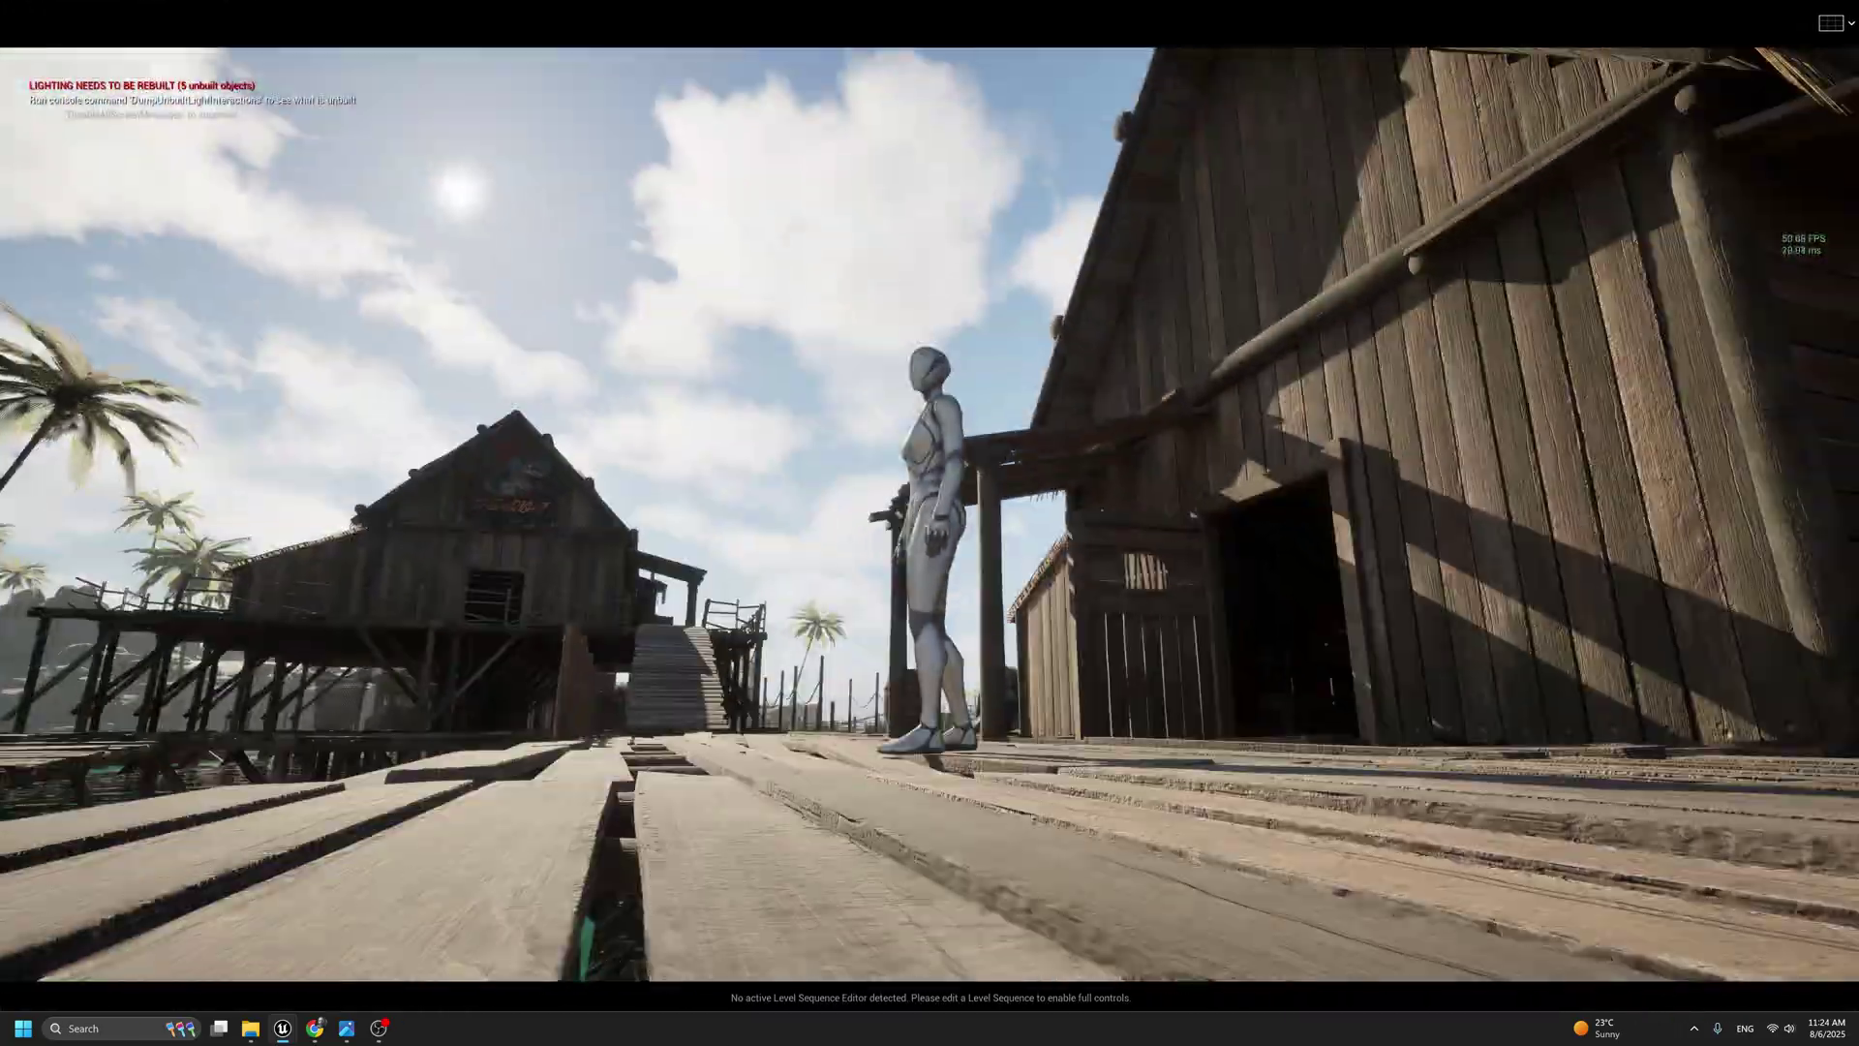
# Walk the character through the dark cabin interior and back outdoors to compare exposure, and end the play session.
pyautogui.press('w')
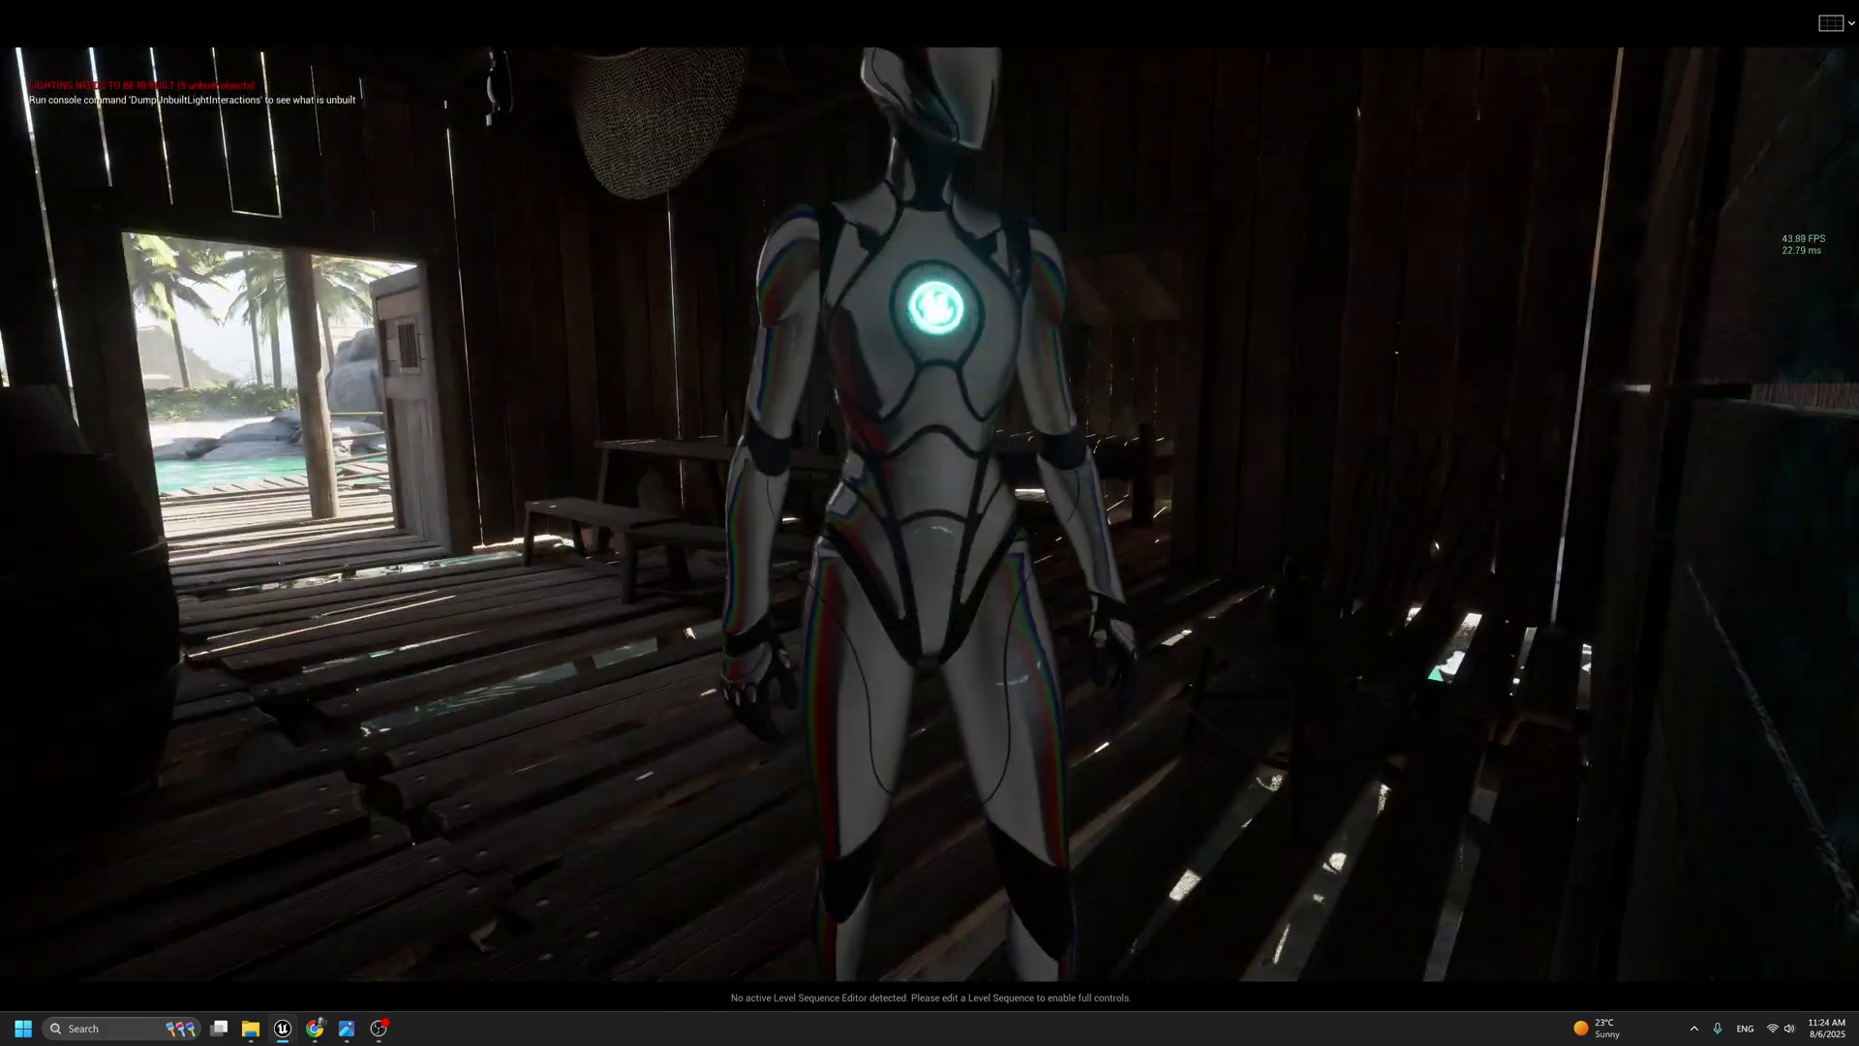
pyautogui.press('w')
pyautogui.press('a')
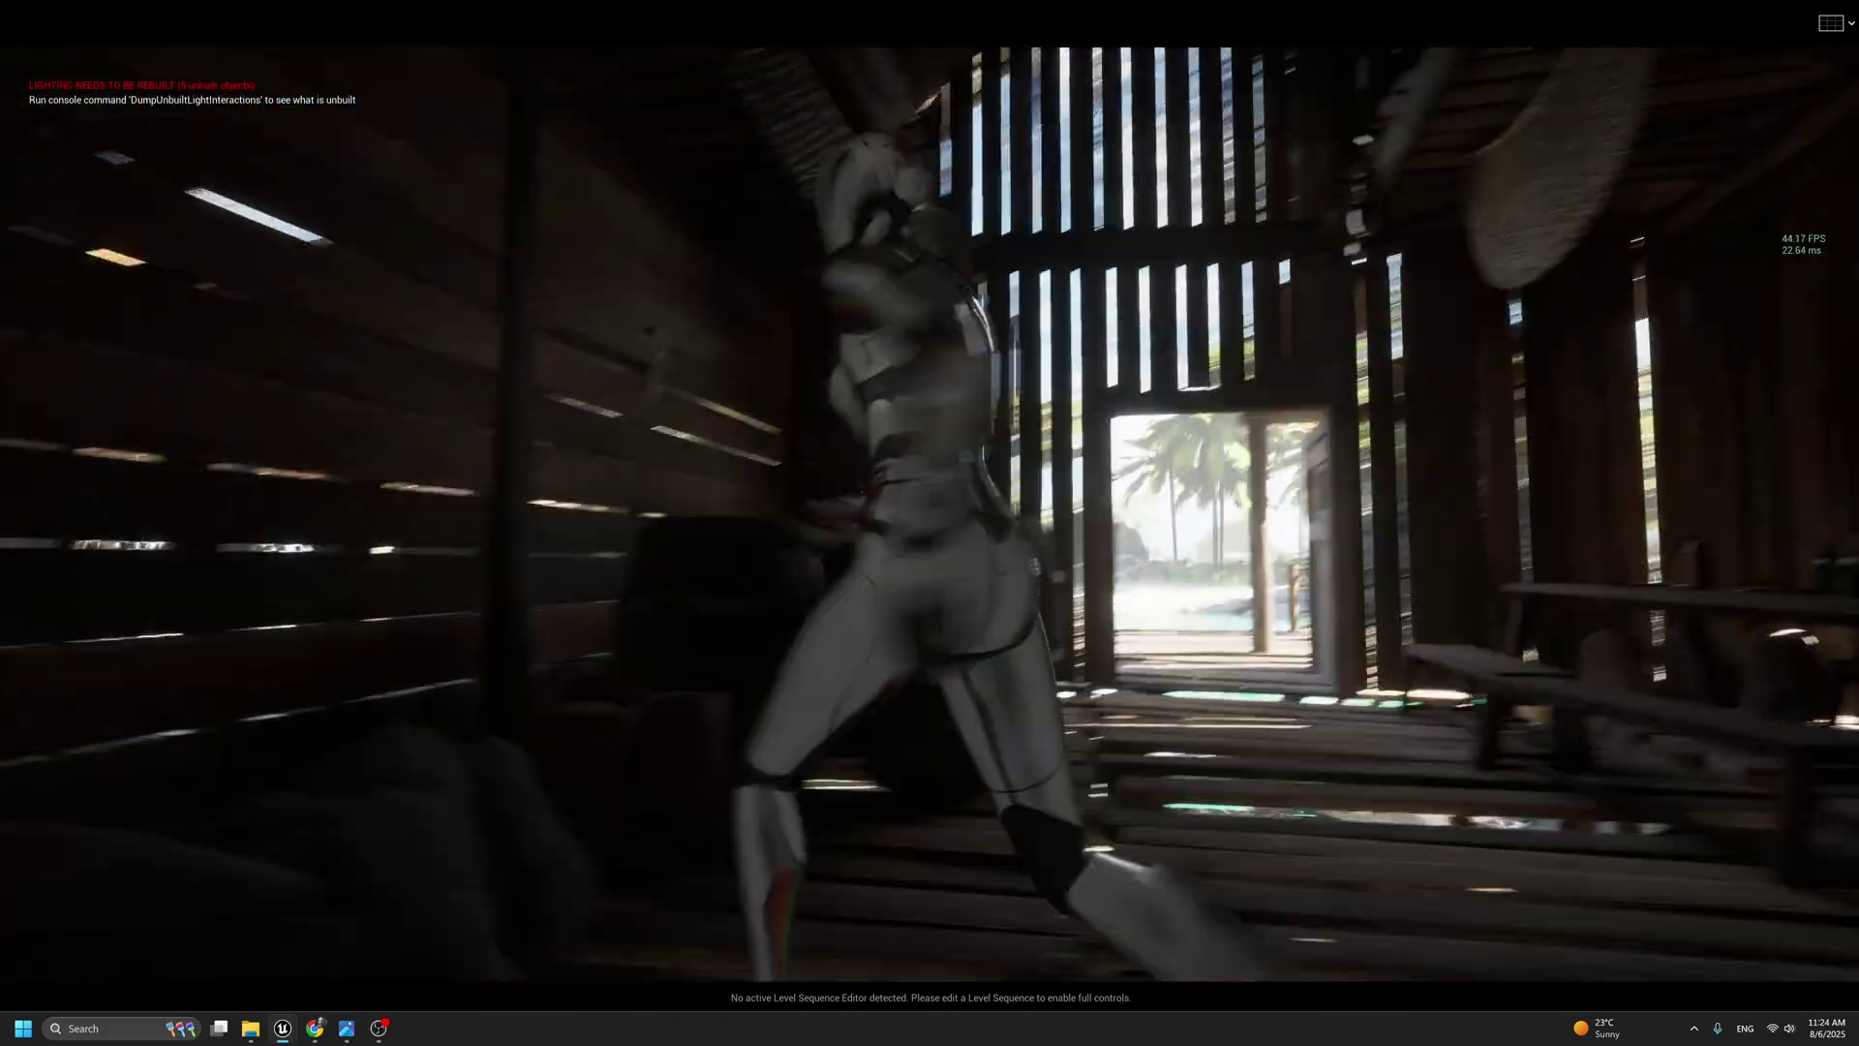
pyautogui.press('s')
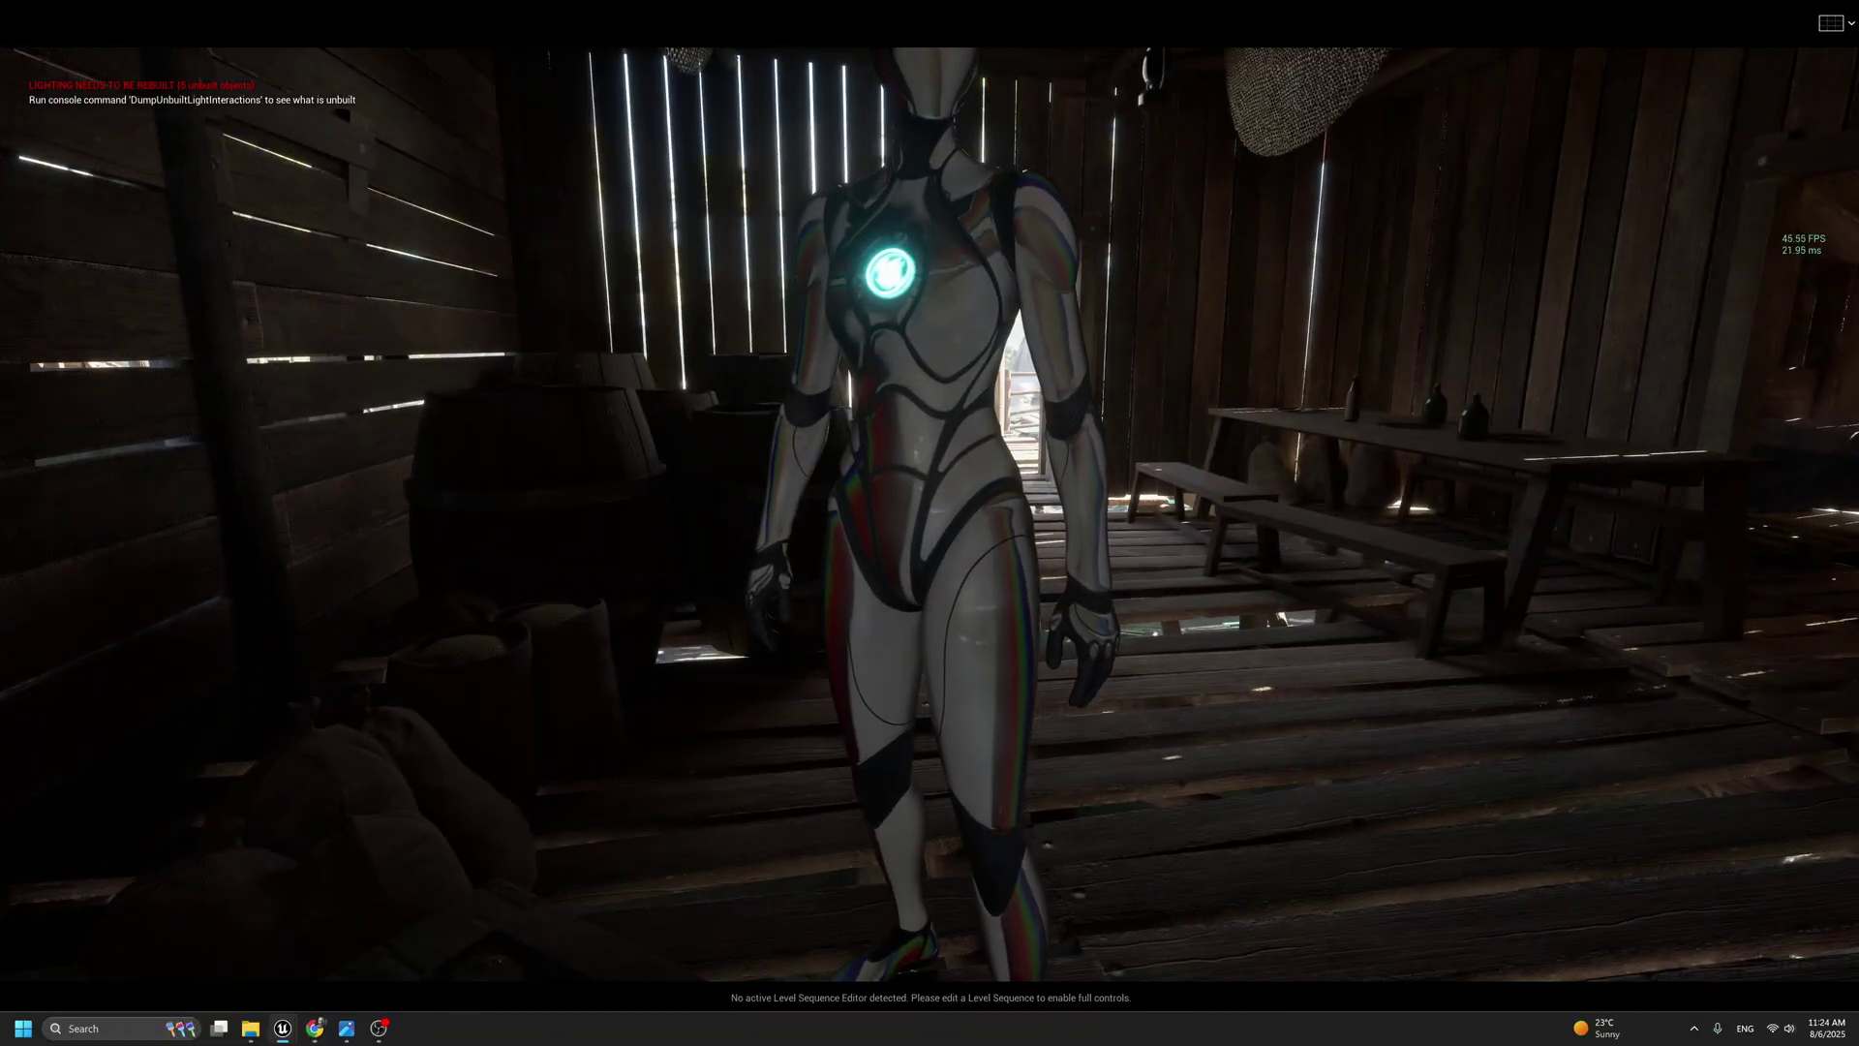
pyautogui.press('w')
pyautogui.press('a')
pyautogui.press('w')
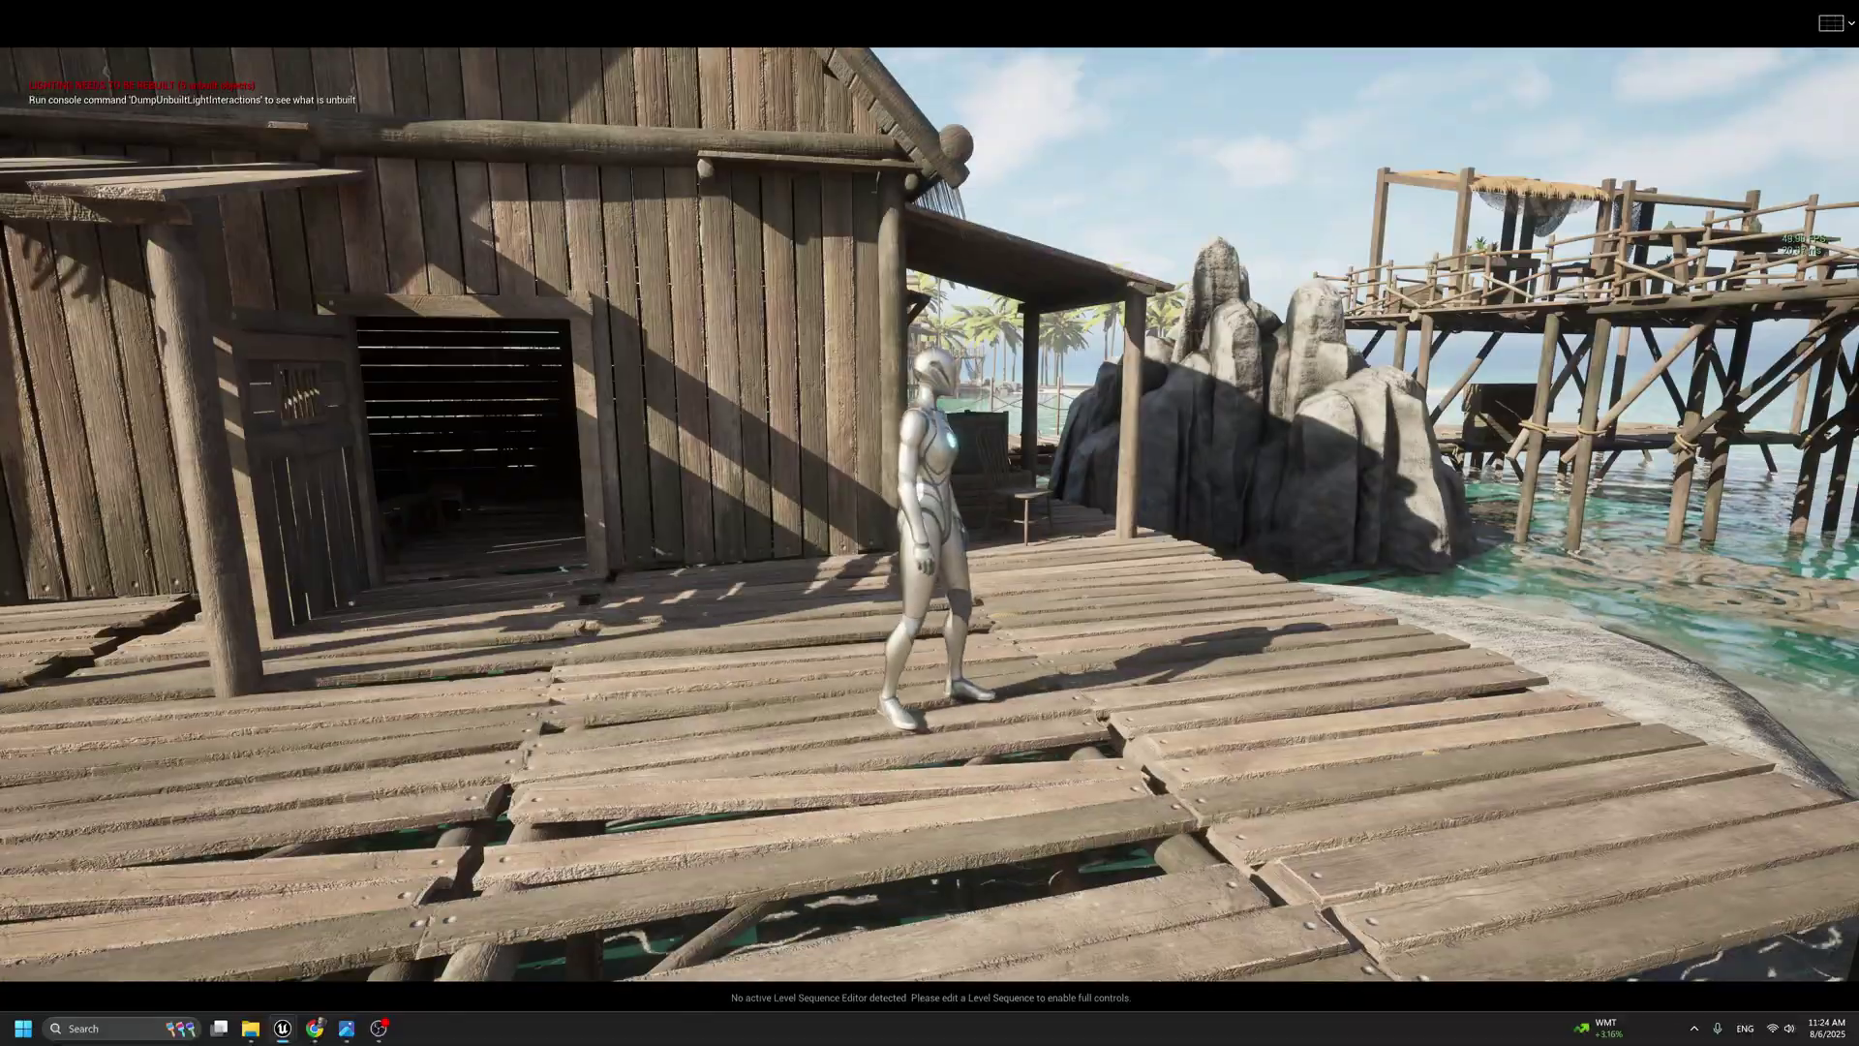
pyautogui.press('Escape')
pyautogui.press('F11')
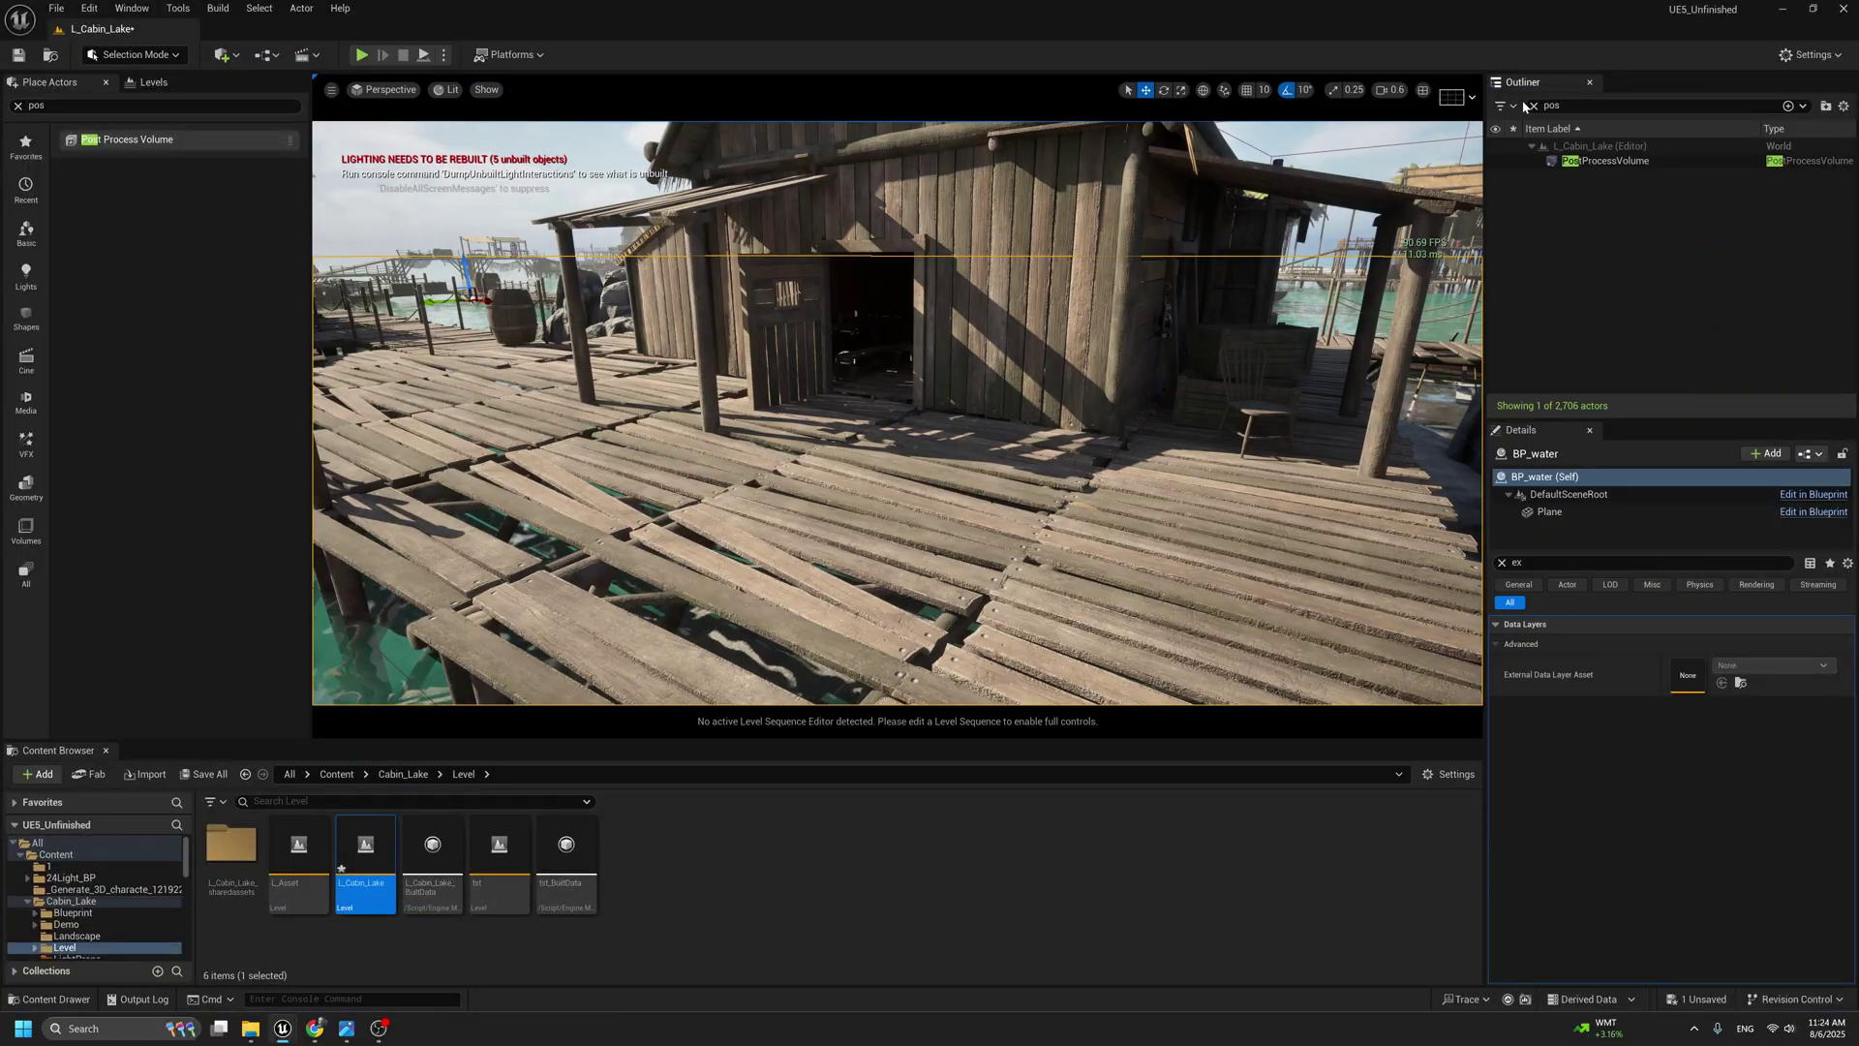
# Delete the PostProcessVolume from the level and clear the actor filter.
pyautogui.click(1571, 160)
pyautogui.press('Delete')
pyautogui.click(1533, 105)
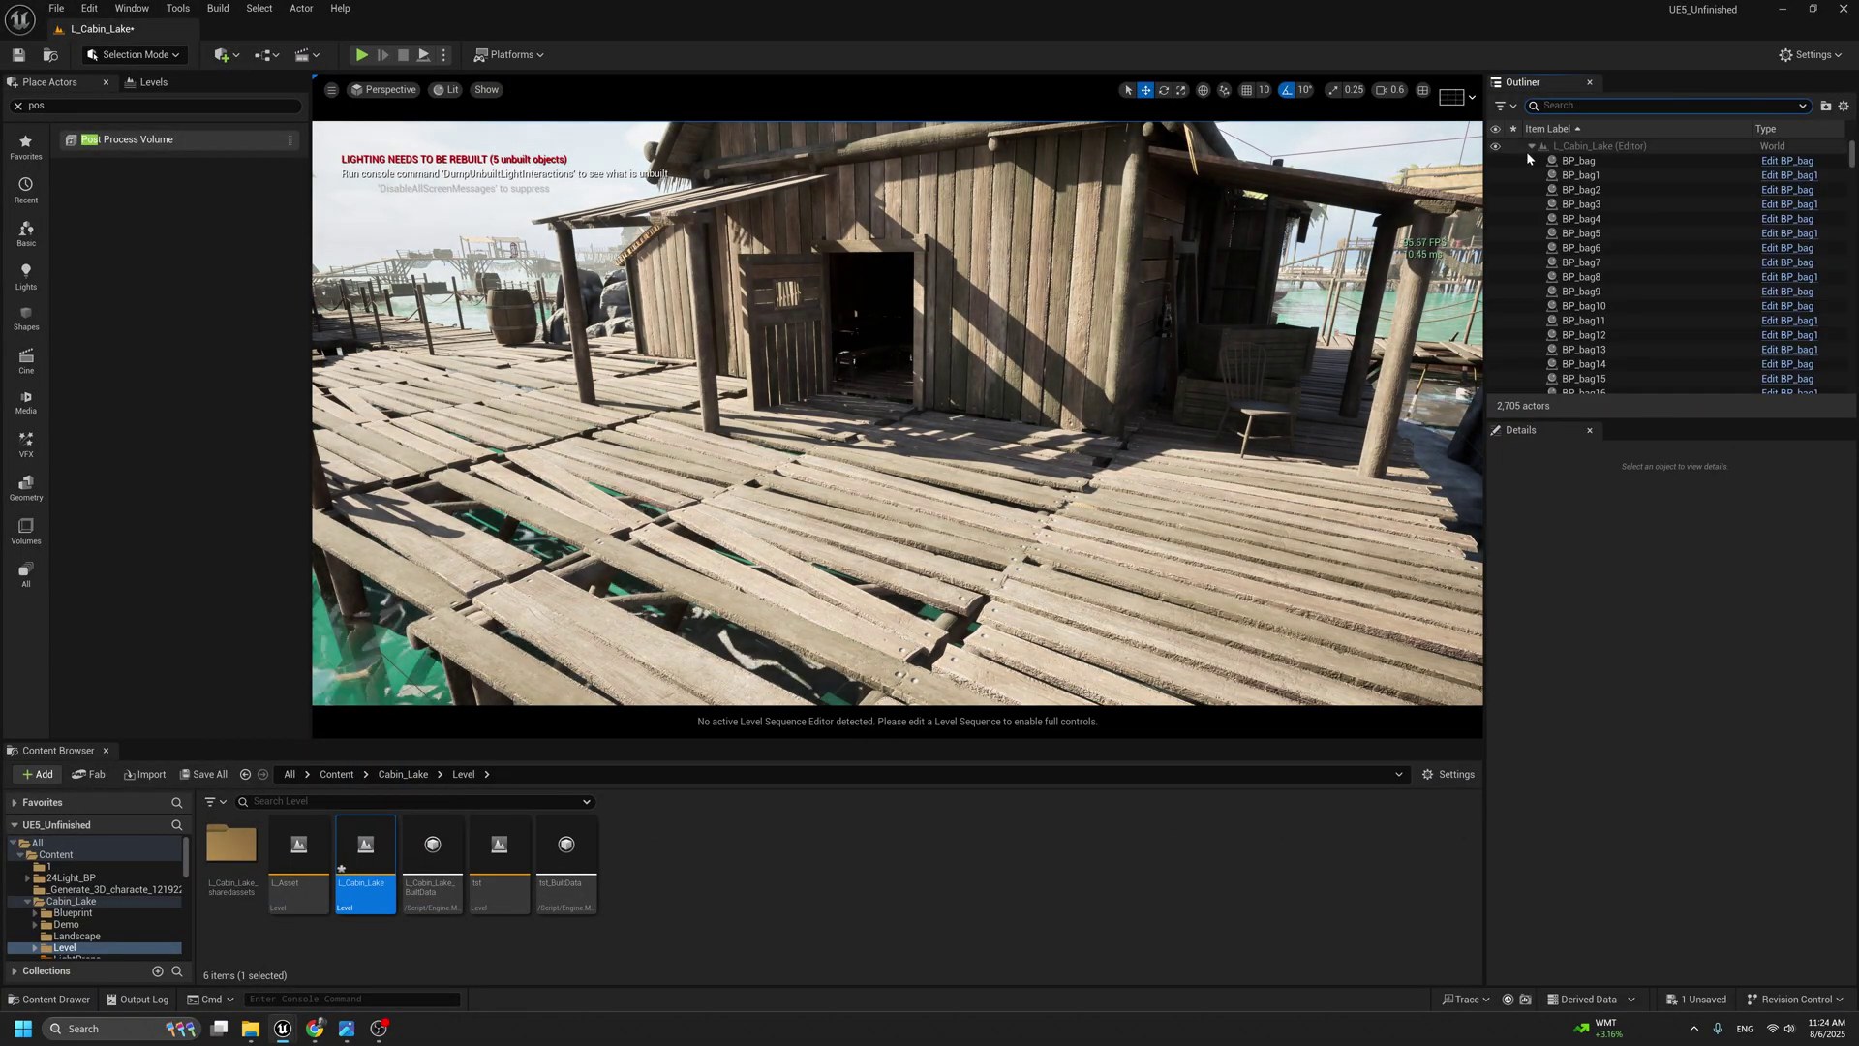
# Find the SkyAtmosphere and SkyLight actors with the filter "sk" and delete both.
pyautogui.write('sk')
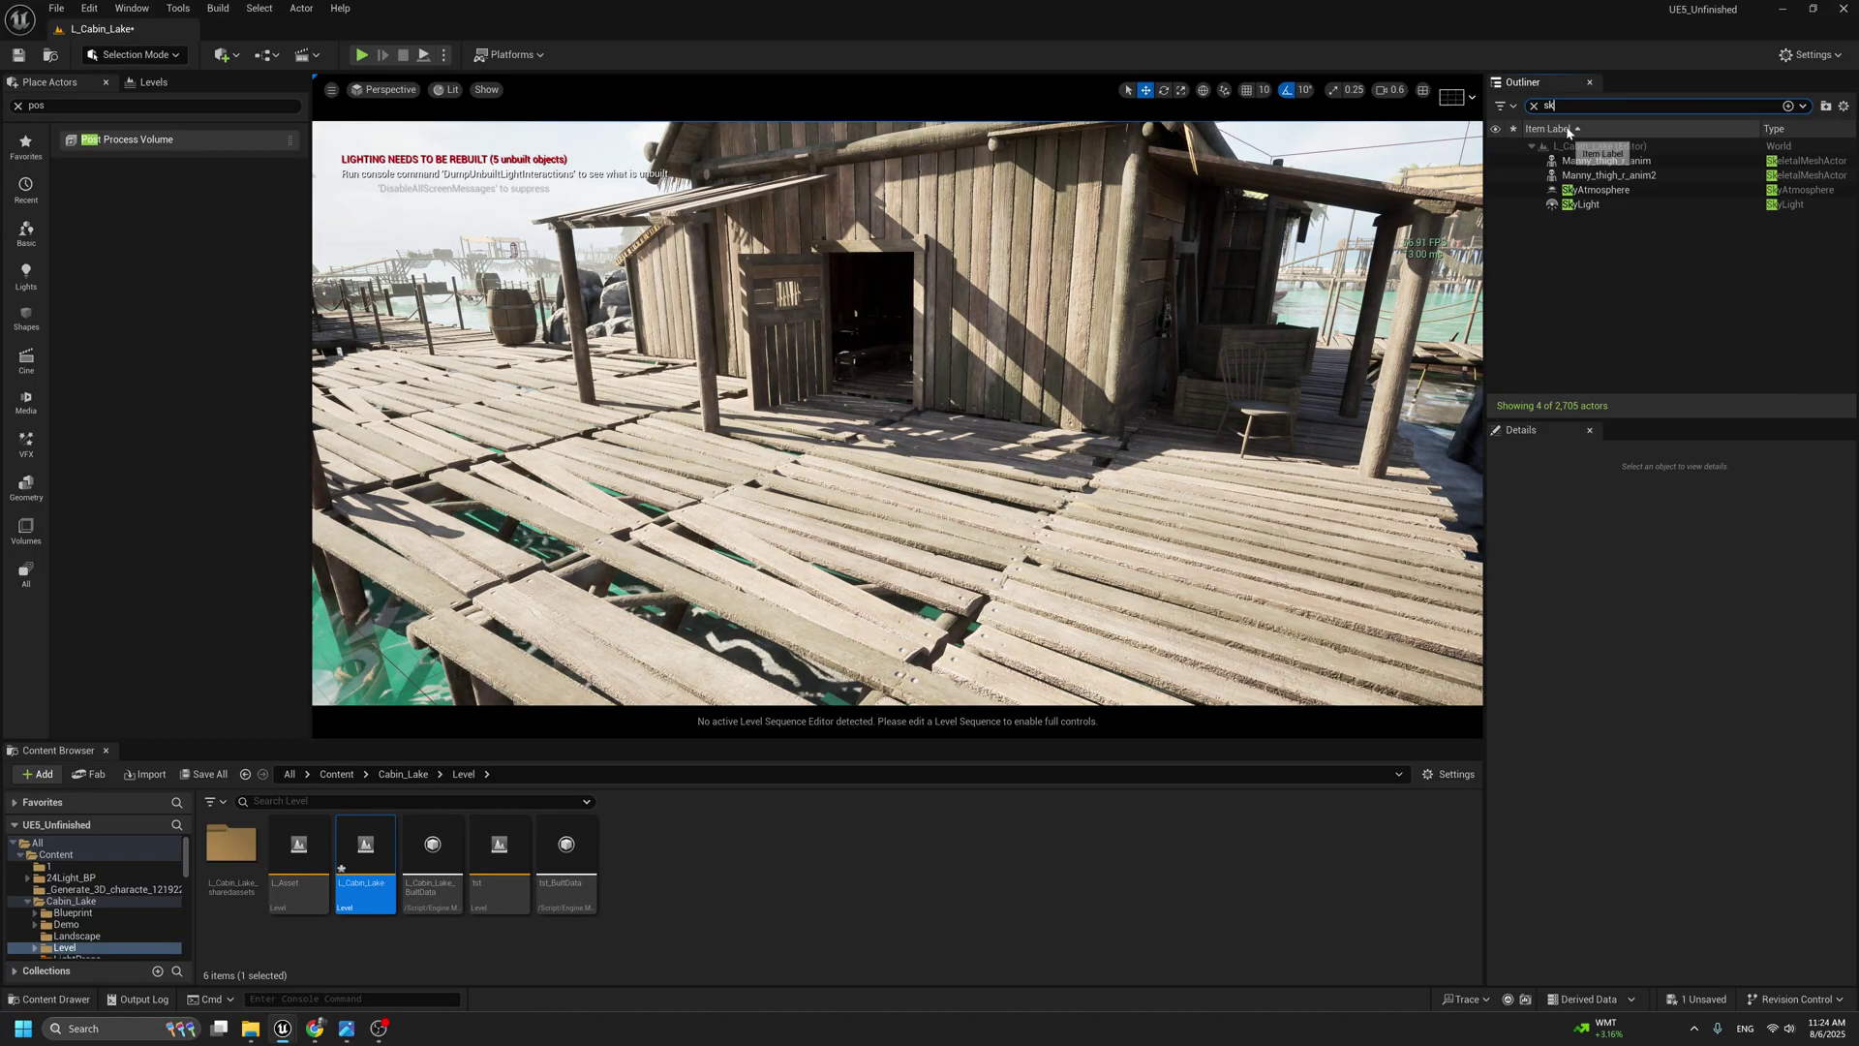
pyautogui.click(1569, 206)
pyautogui.keyDown('ctrl'); pyautogui.click(1585, 180); pyautogui.keyUp('ctrl')
pyautogui.click(1586, 190)
pyautogui.keyDown('ctrl'); pyautogui.click(1587, 205); pyautogui.keyUp('ctrl')
pyautogui.press('Delete')
# Find and delete the VolumetricCloud and DirectionalLight actors.
pyautogui.press('BackSpace')
pyautogui.press('BackSpace')
pyautogui.write('vol')
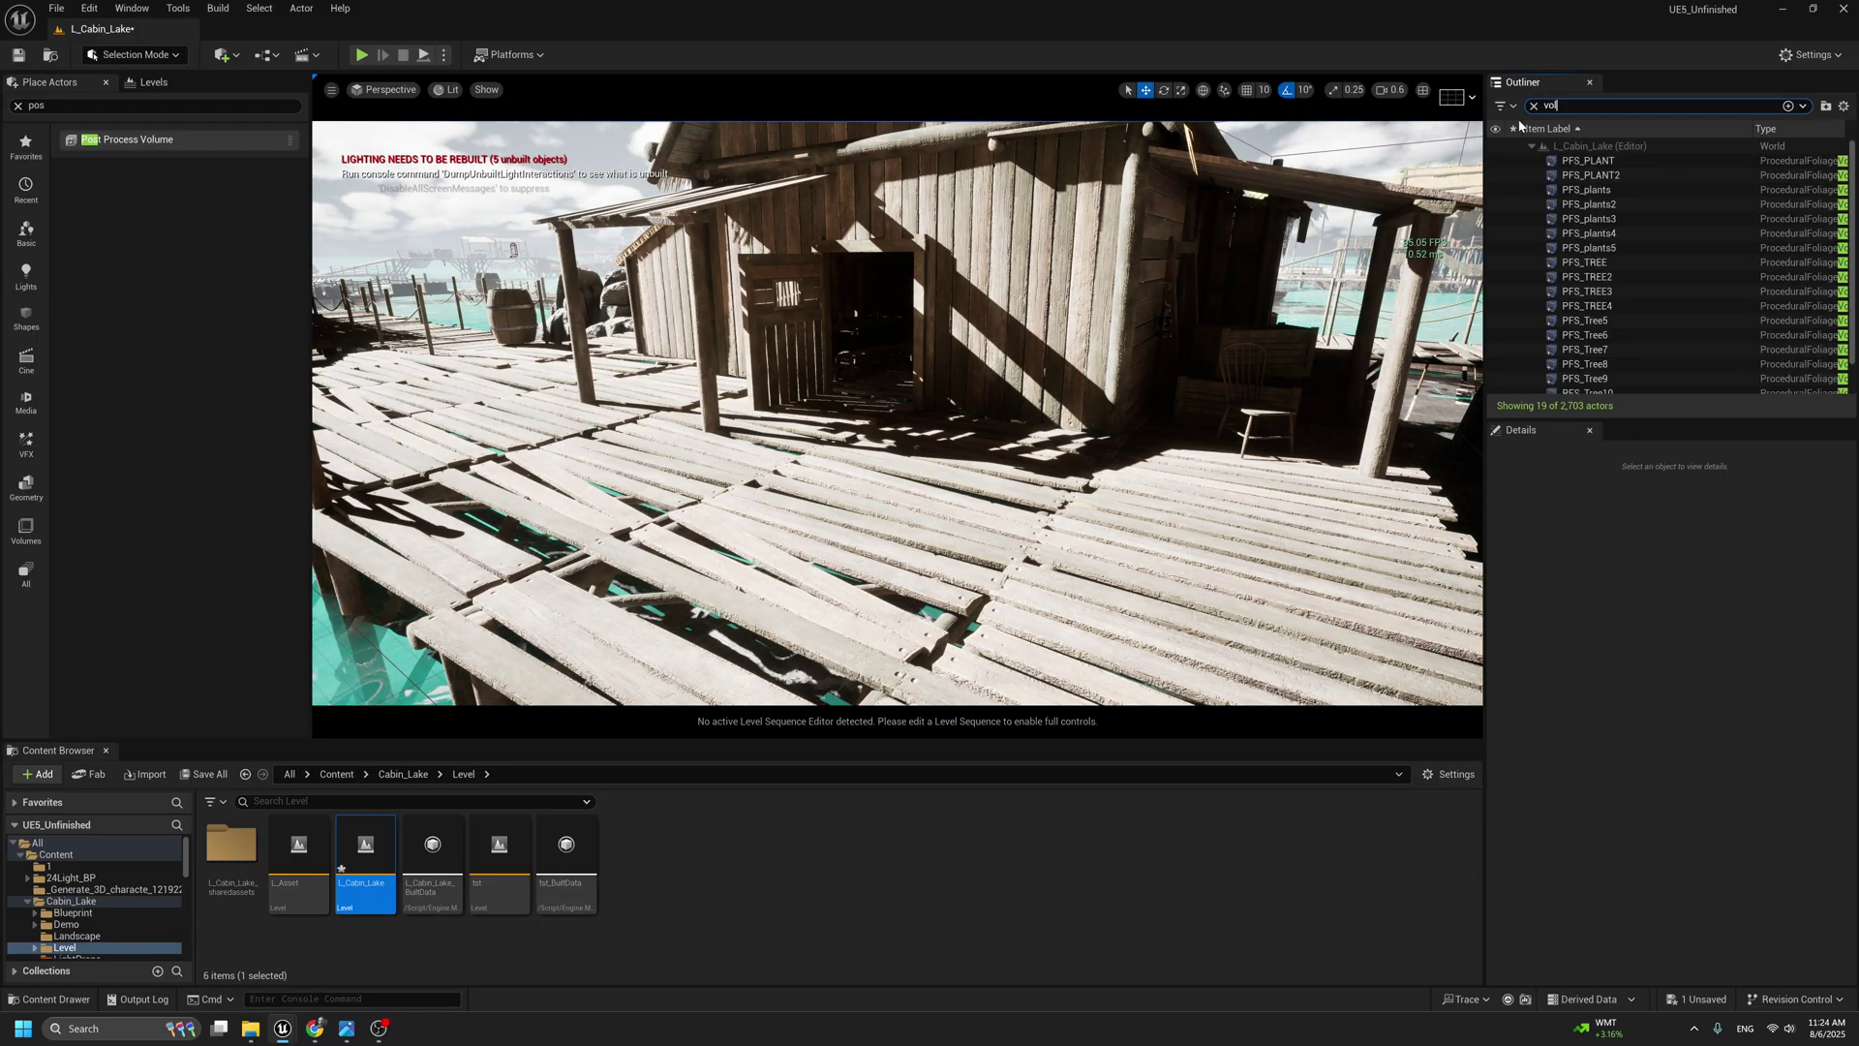
pyautogui.write('clo')
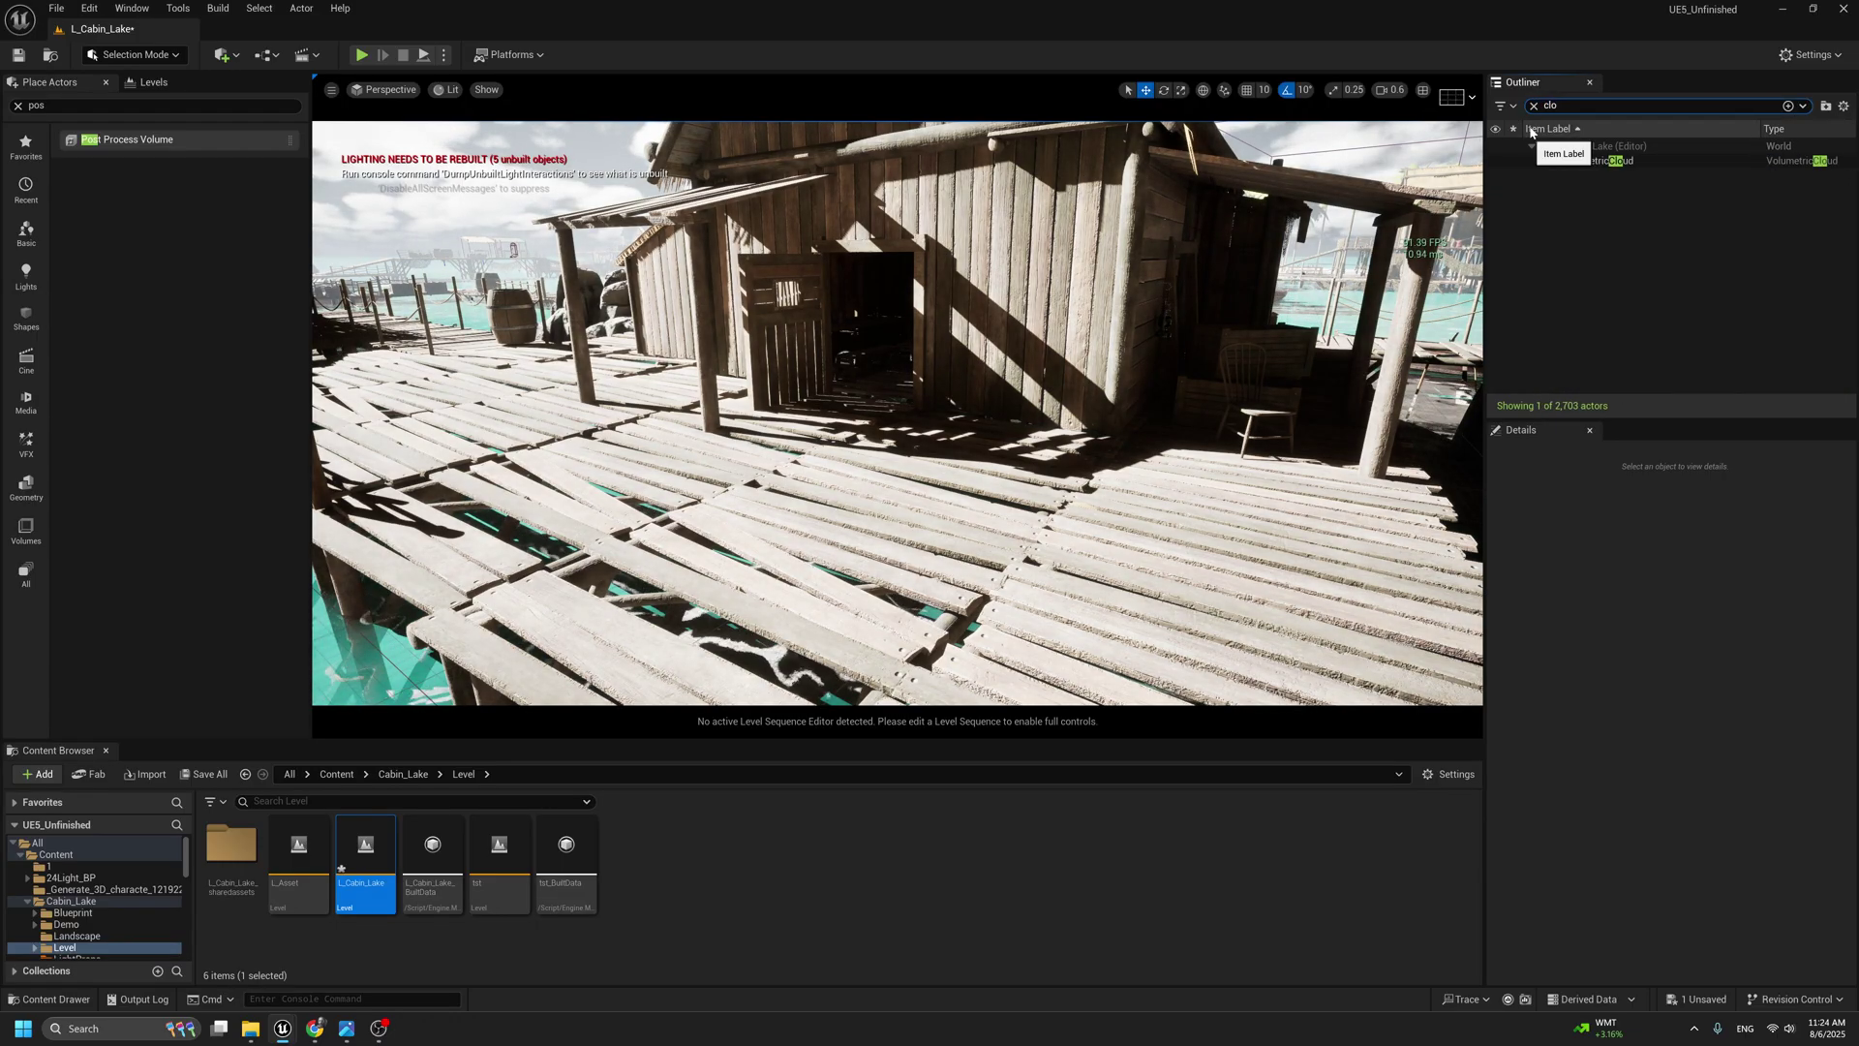
pyautogui.write('di')
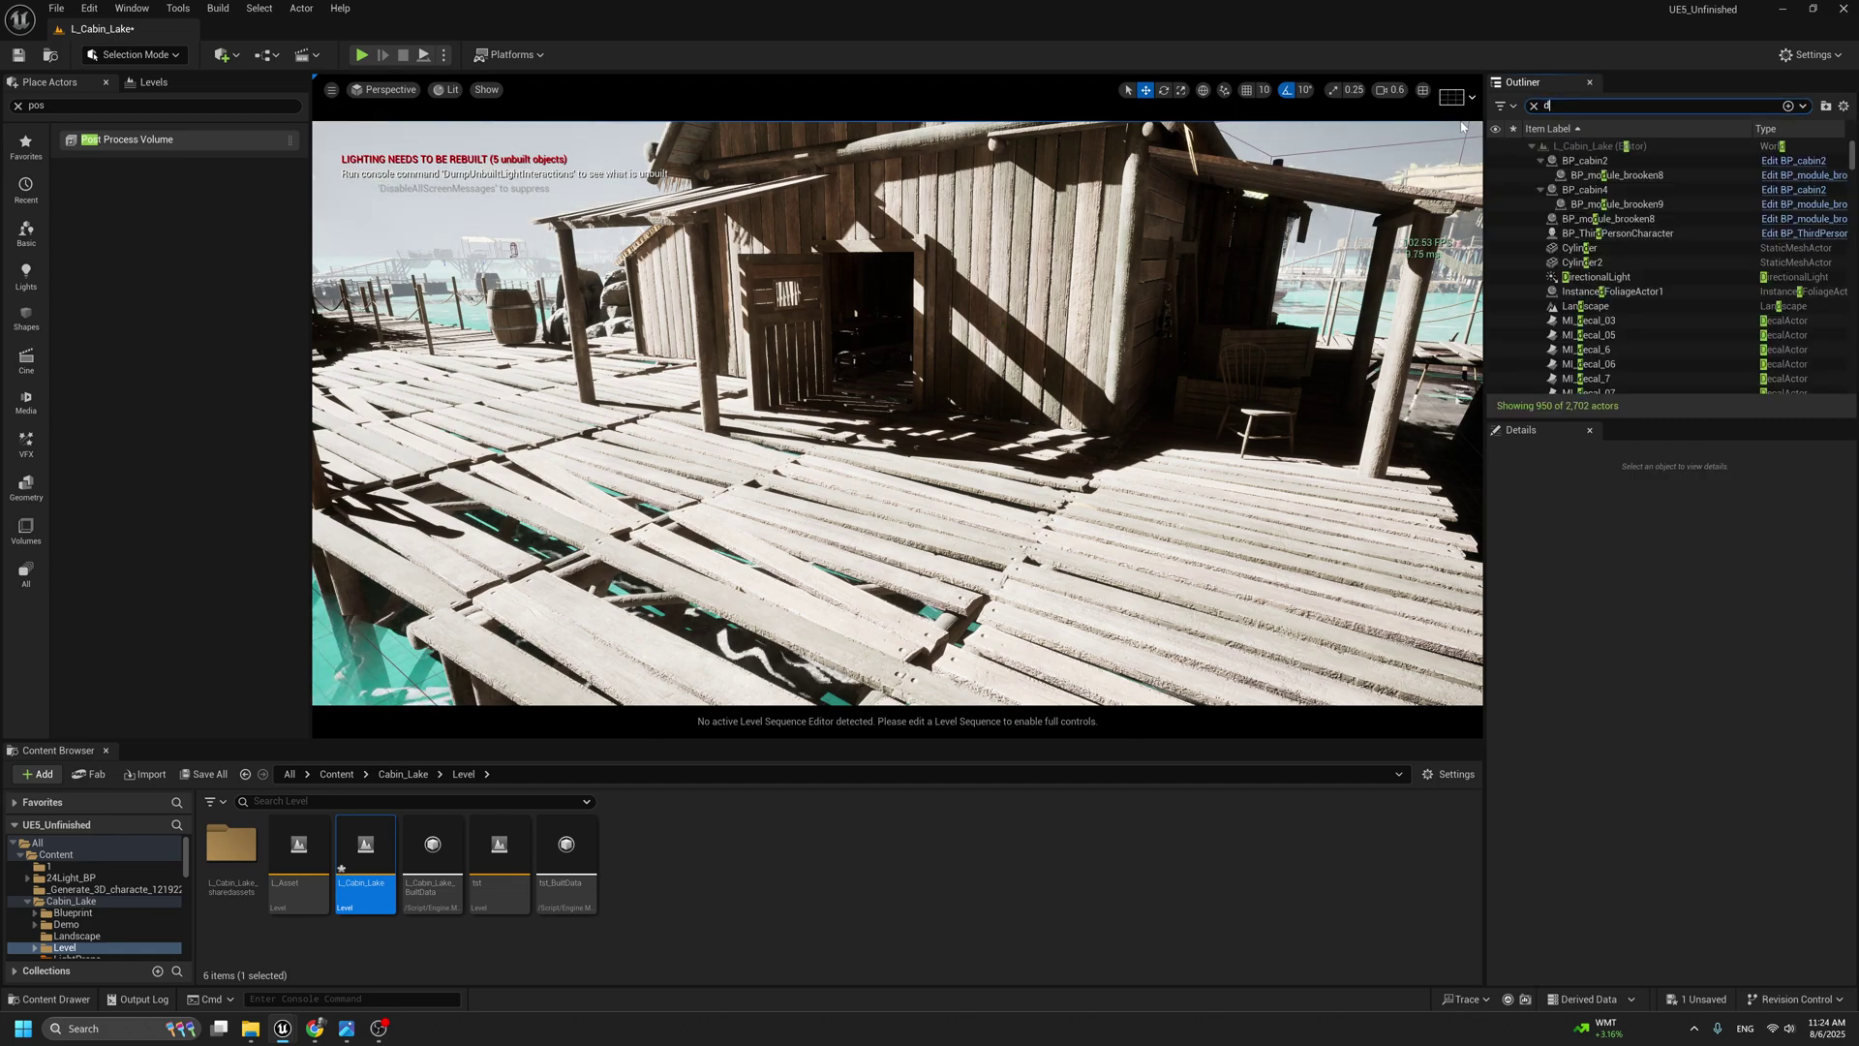
pyautogui.click(1545, 162)
pyautogui.press('Delete')
# Filter the level's actors by "fog" and delete the height fog.
pyautogui.click(1578, 106)
pyautogui.write('fog')
pyautogui.click(1597, 161)
pyautogui.press('Delete')
# Open the Env. Light Mixer for the now unlit cabin level.
pyautogui.moveTo(958, 423); pyautogui.dragTo(872, 387, button='right')
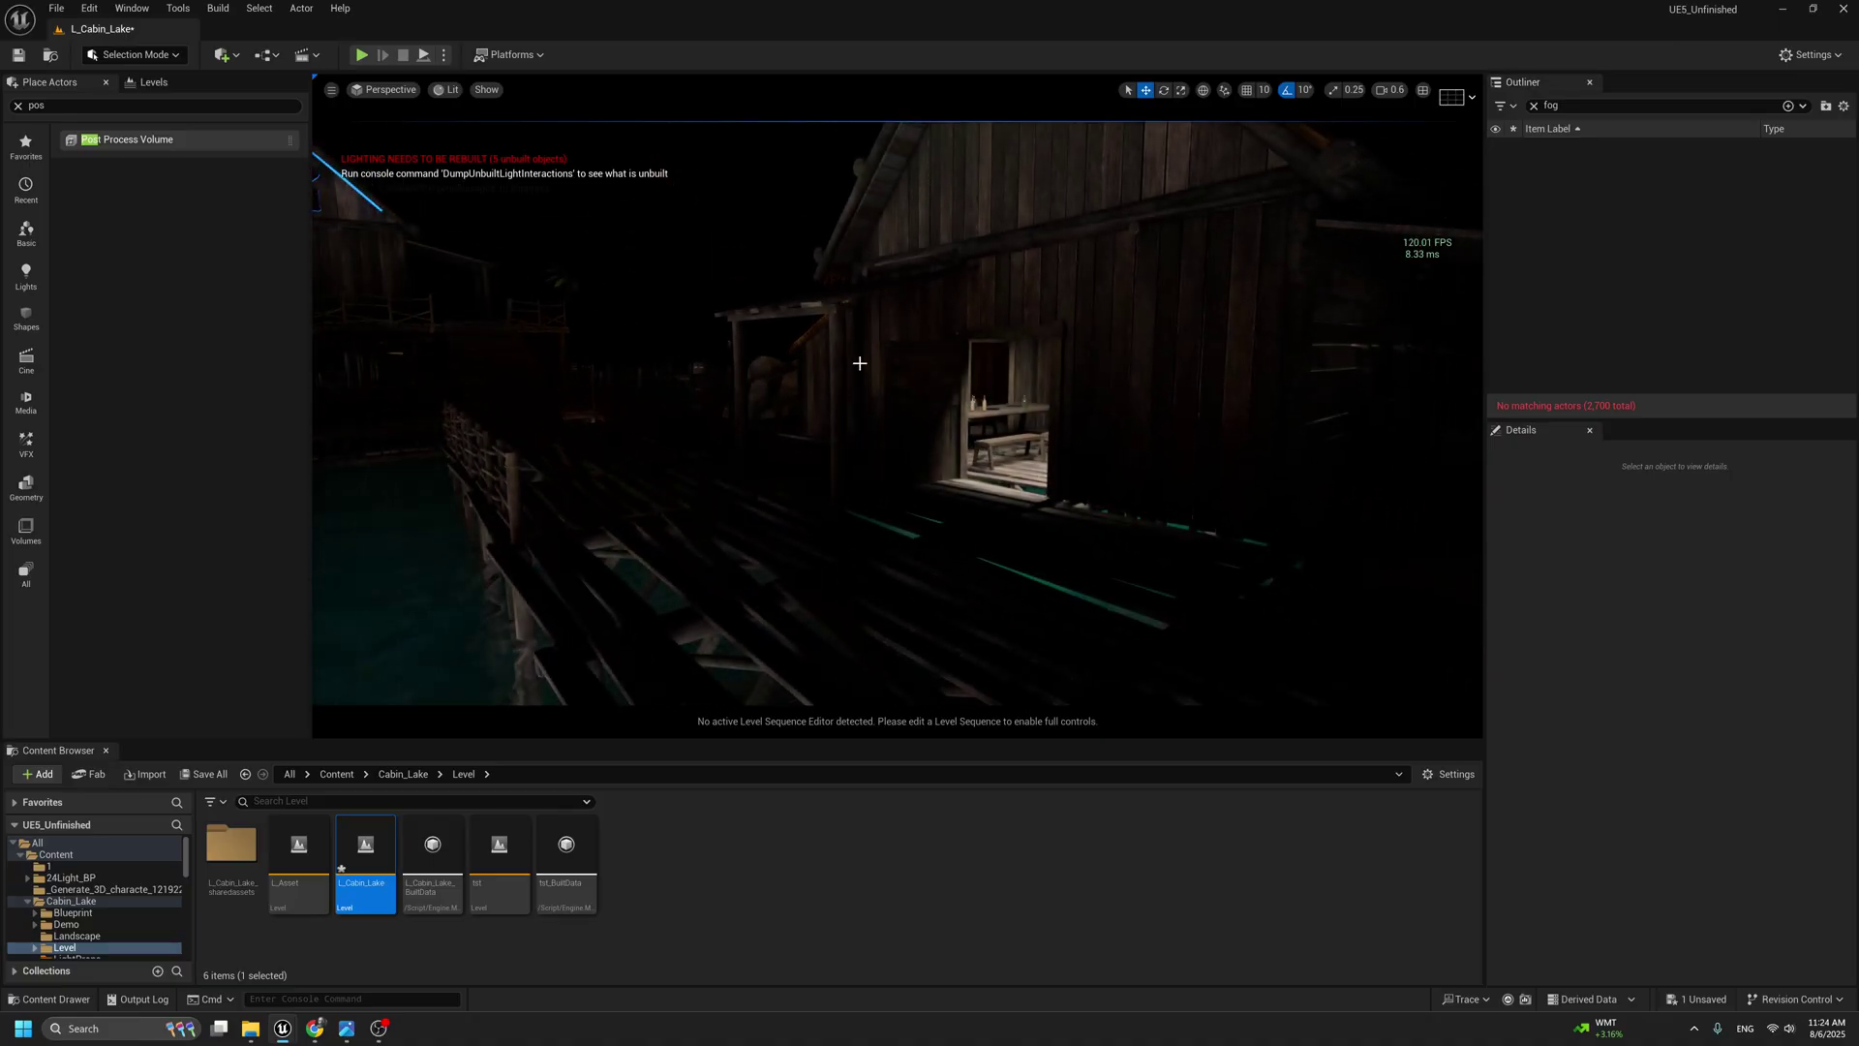
pyautogui.click(178, 8)
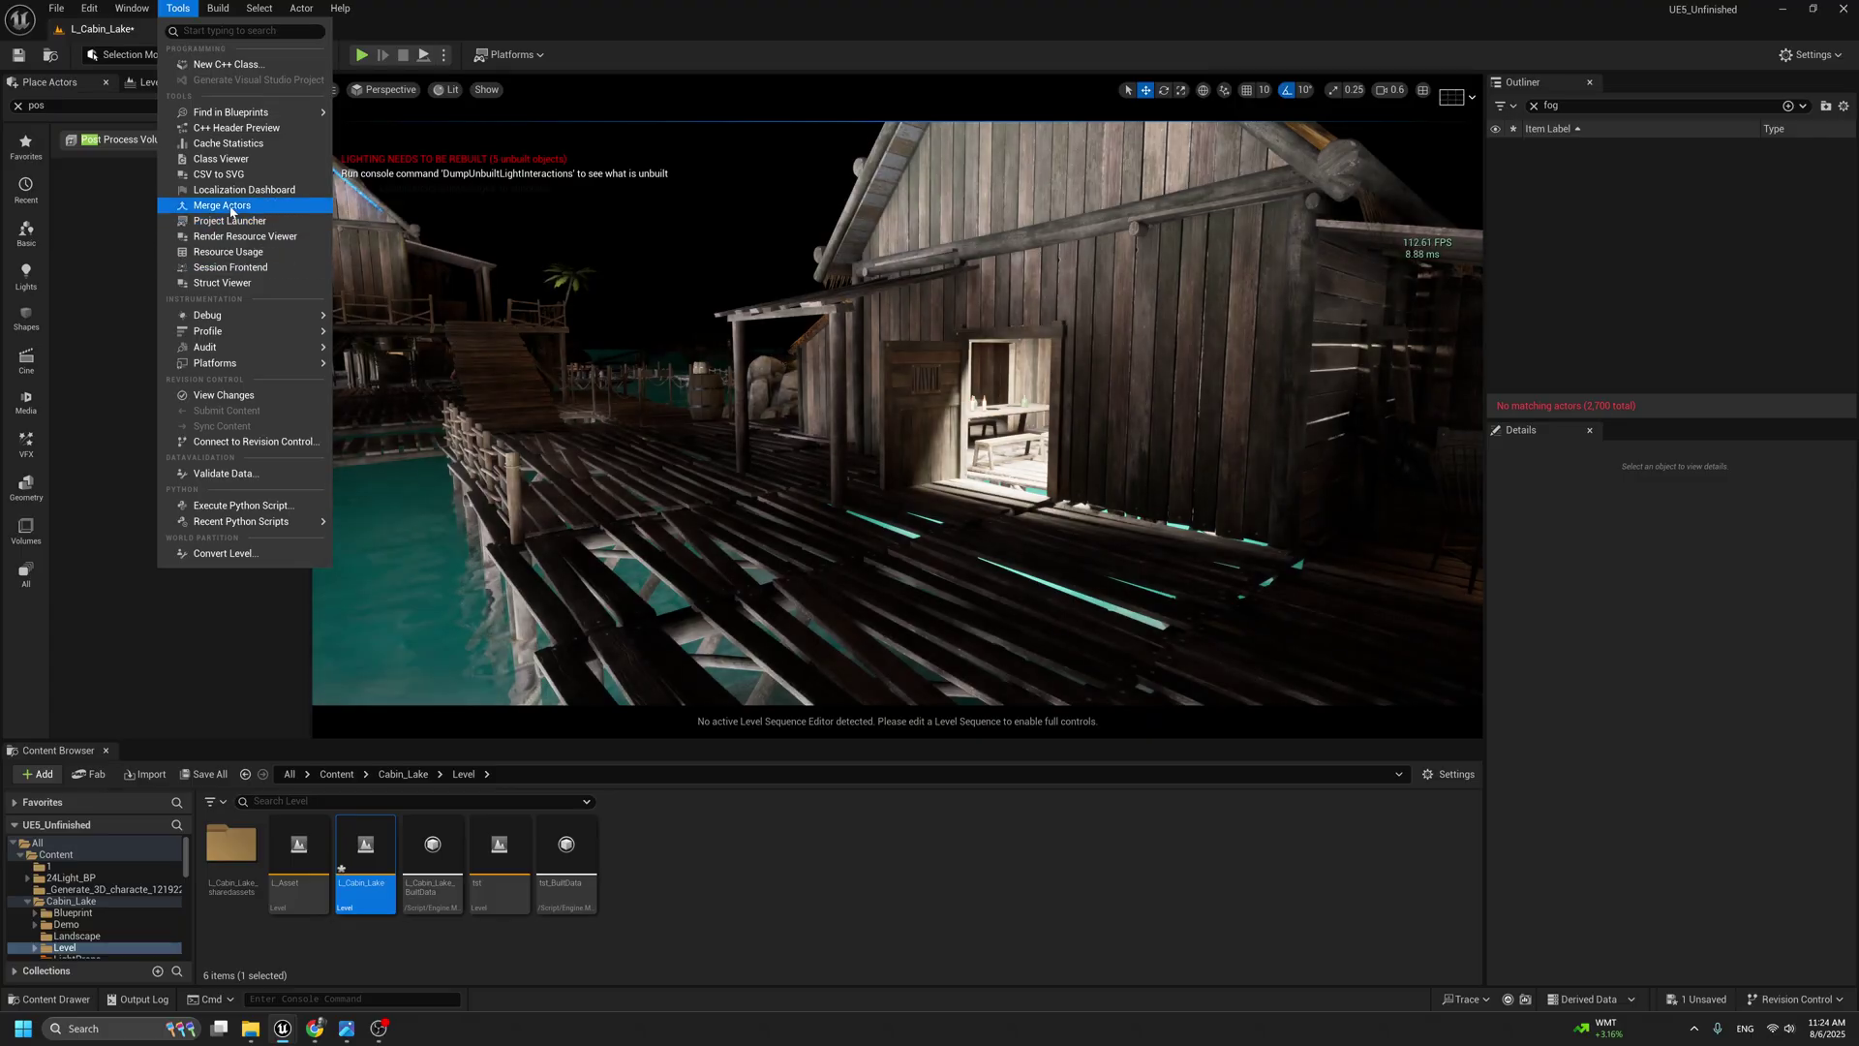
pyautogui.click(132, 8)
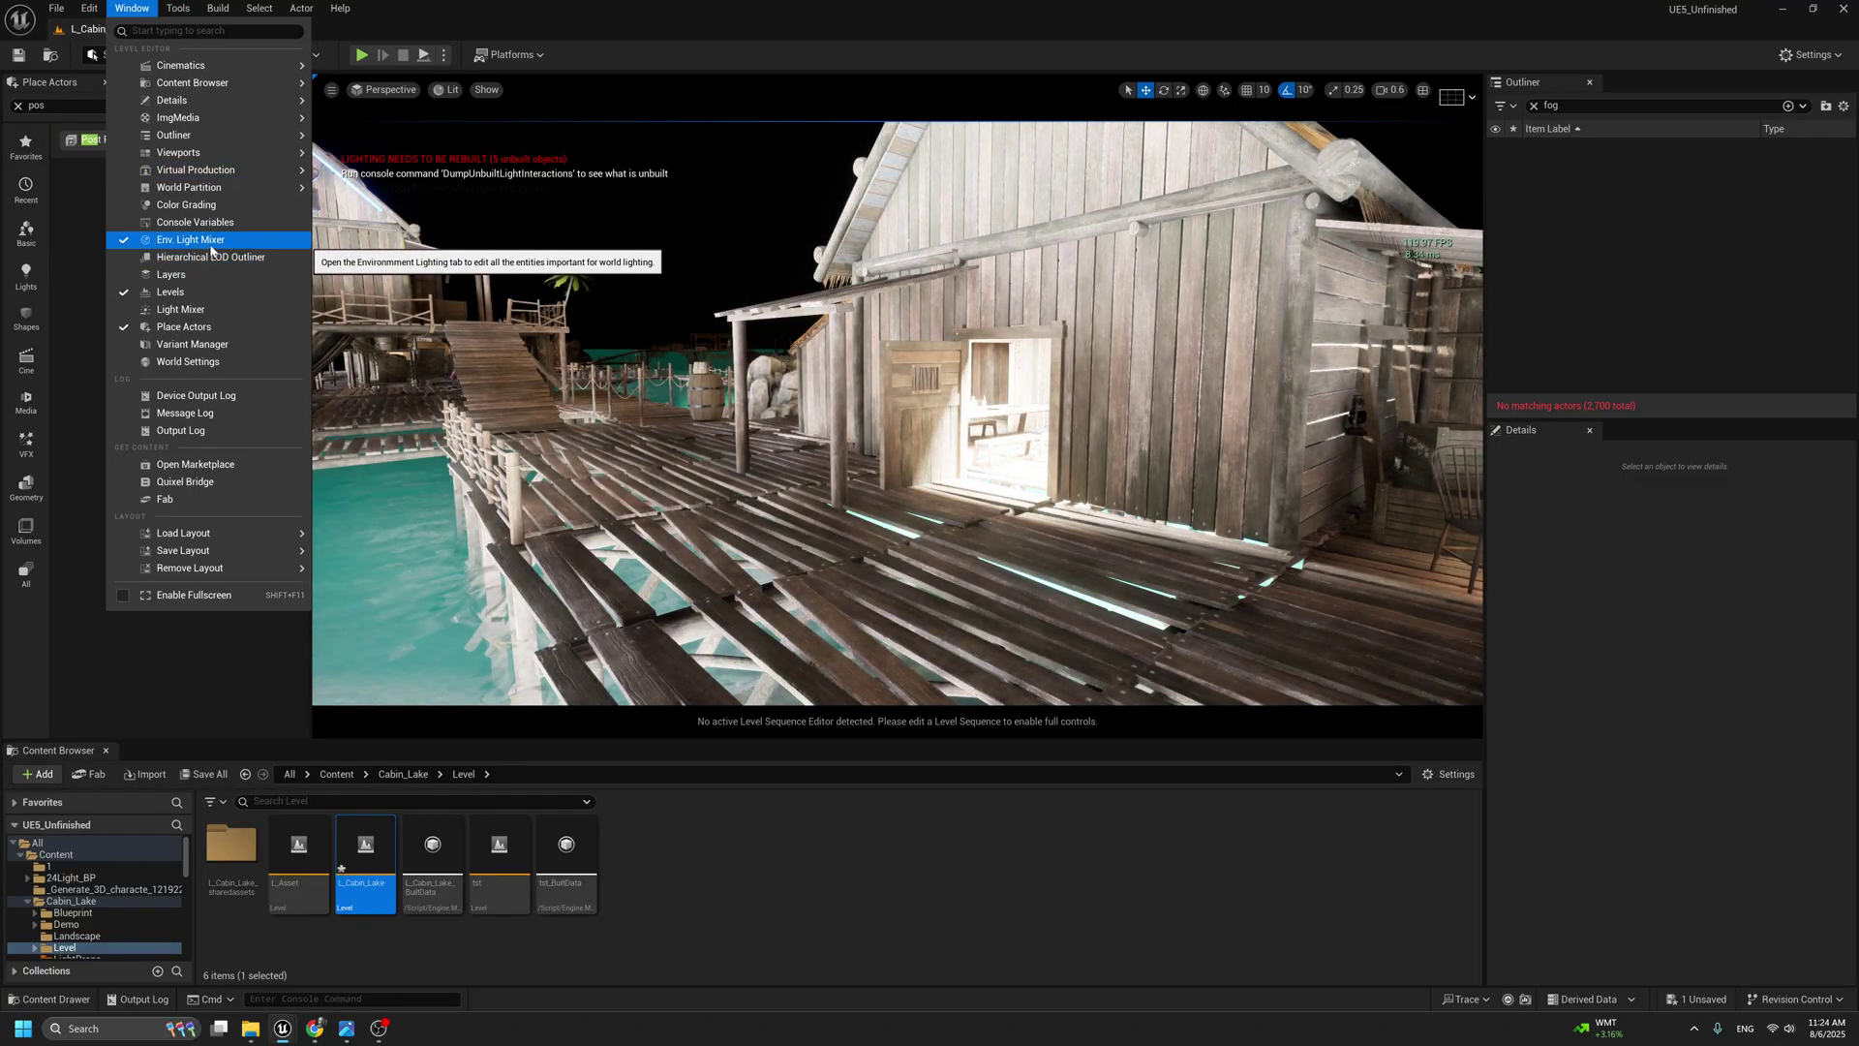
pyautogui.click(194, 242)
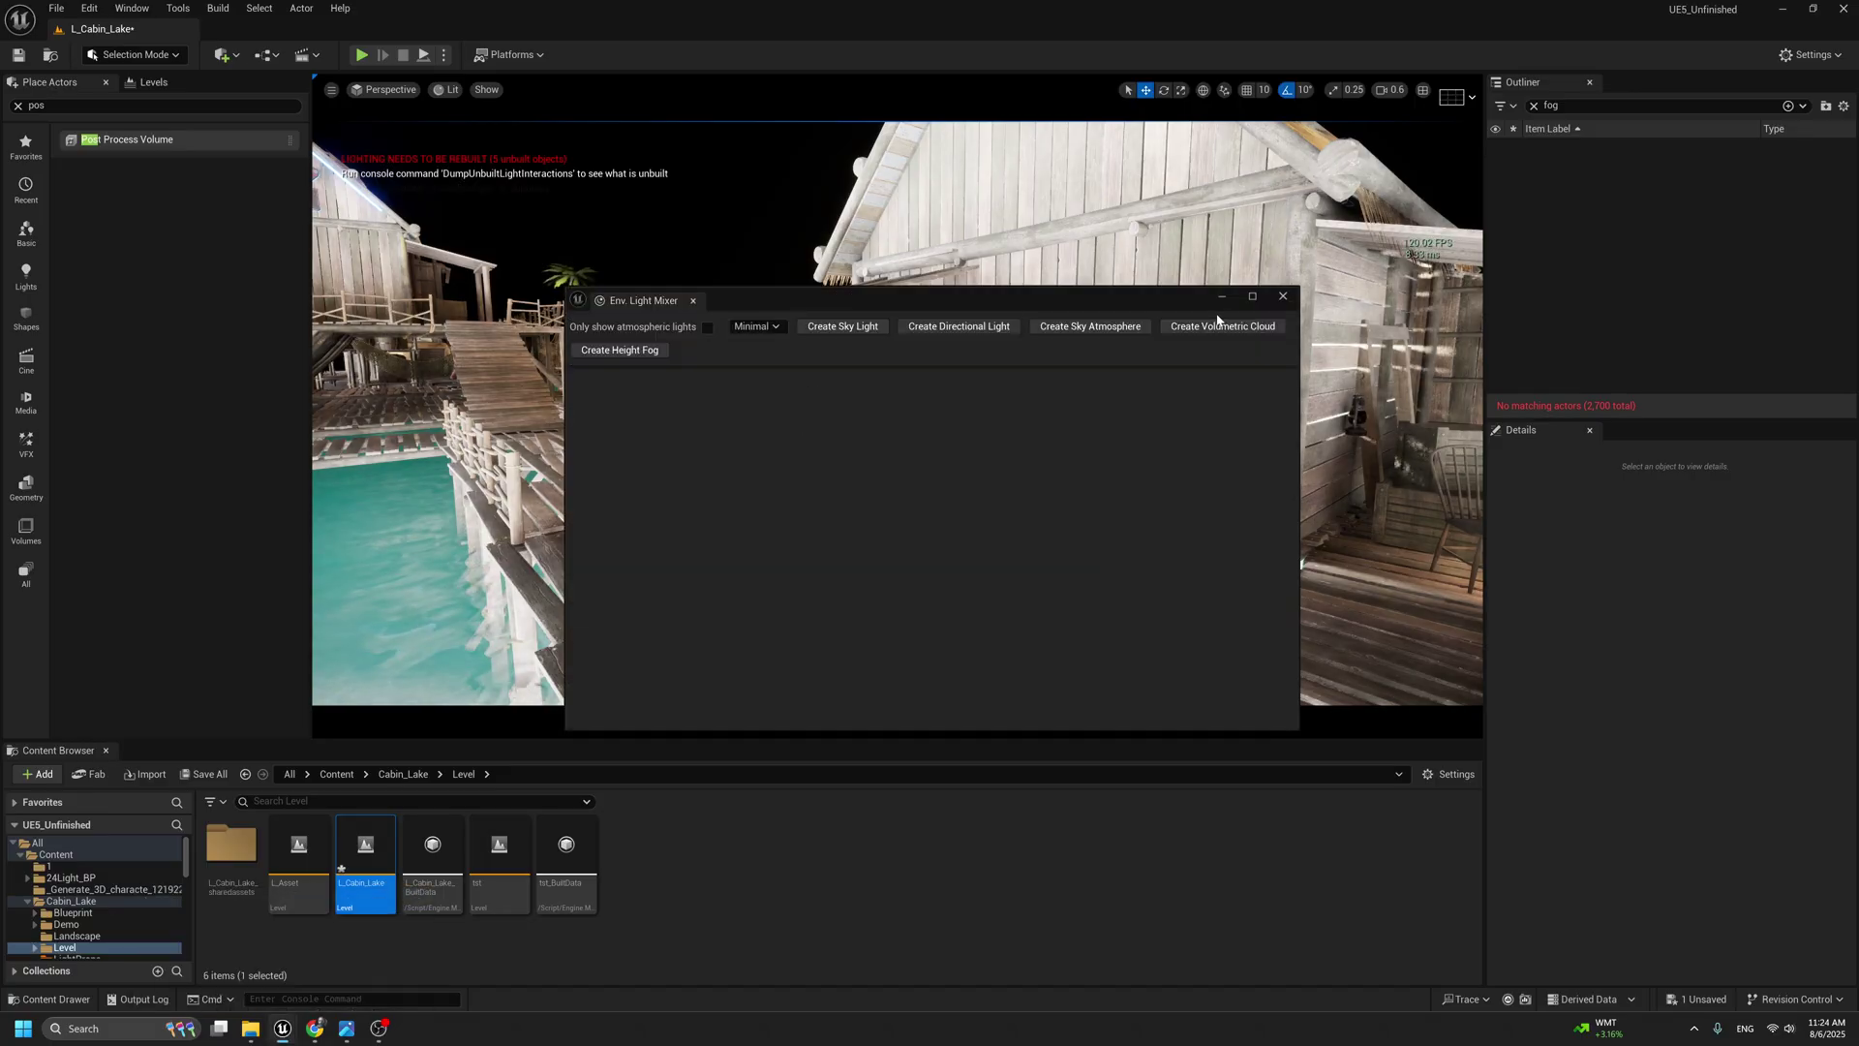
# Create a sky light, directional light, sky atmosphere, volumetric cloud and height fog, and close the light mixer.
pyautogui.click(841, 328)
pyautogui.click(905, 329)
pyautogui.click(891, 333)
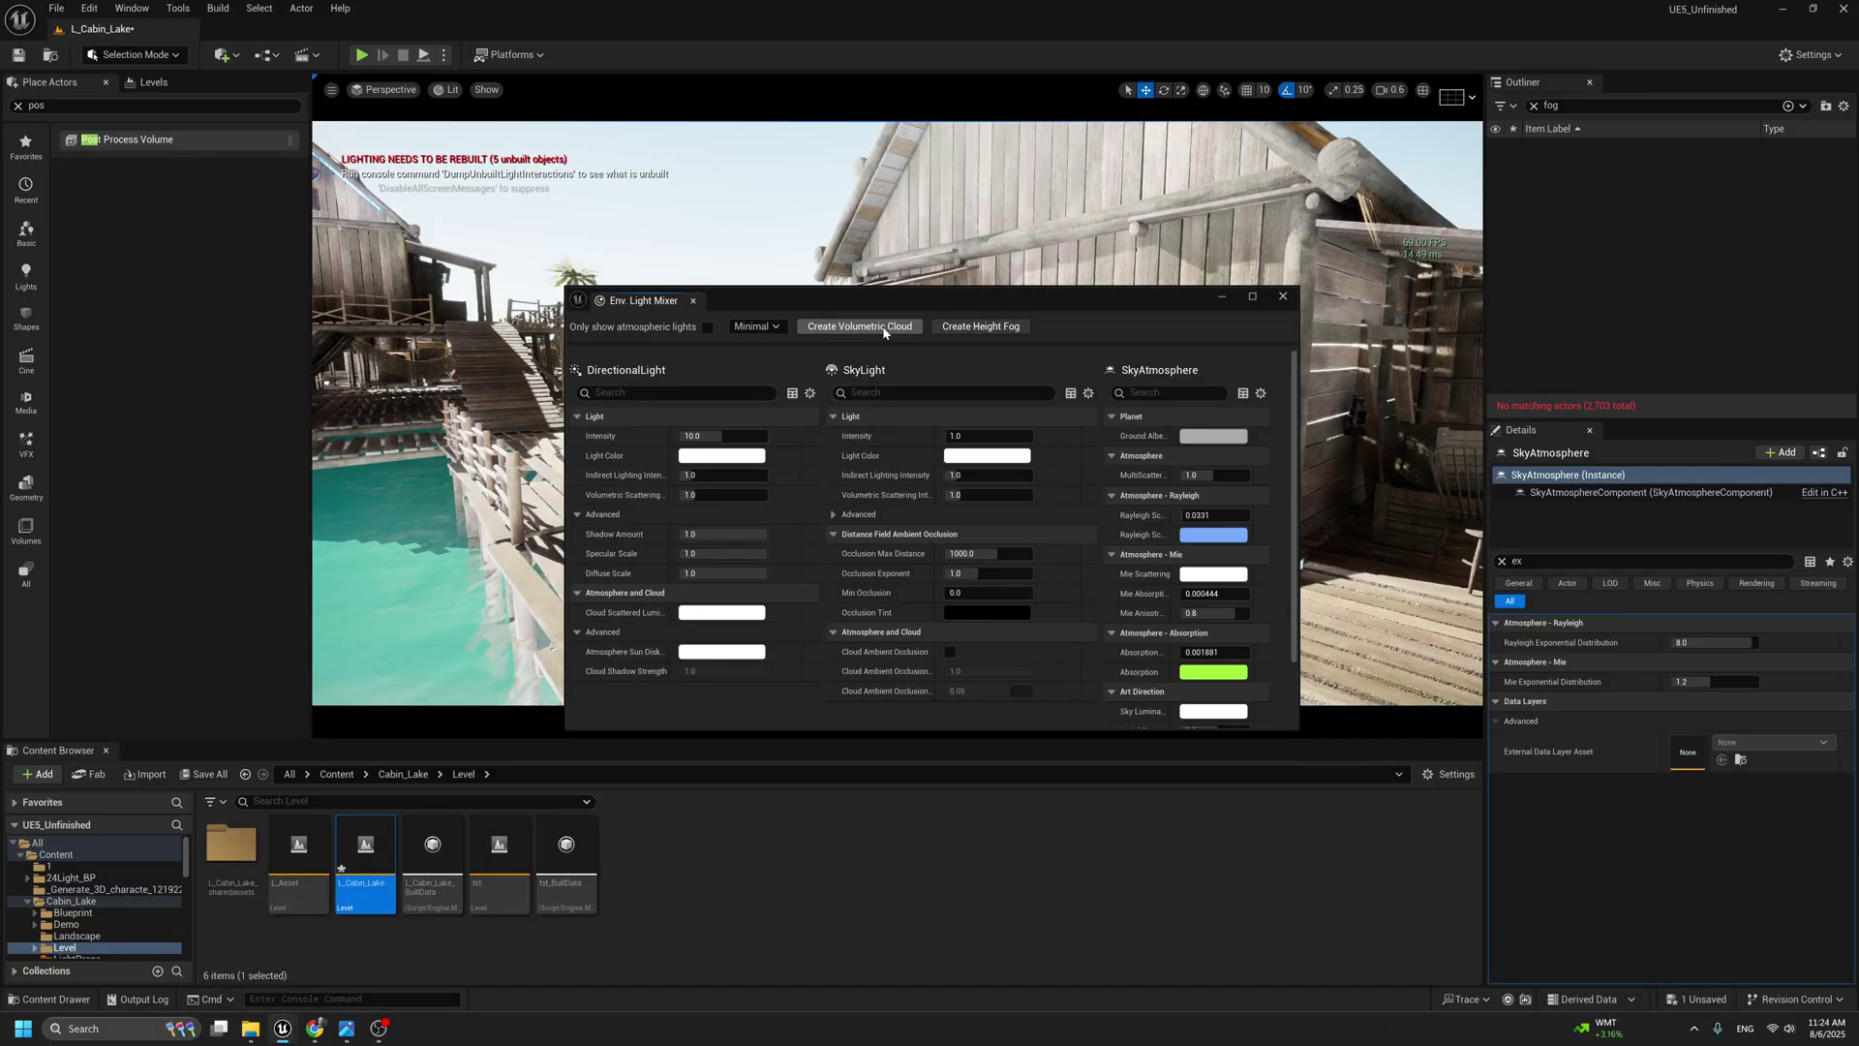
pyautogui.click(881, 330)
pyautogui.click(850, 330)
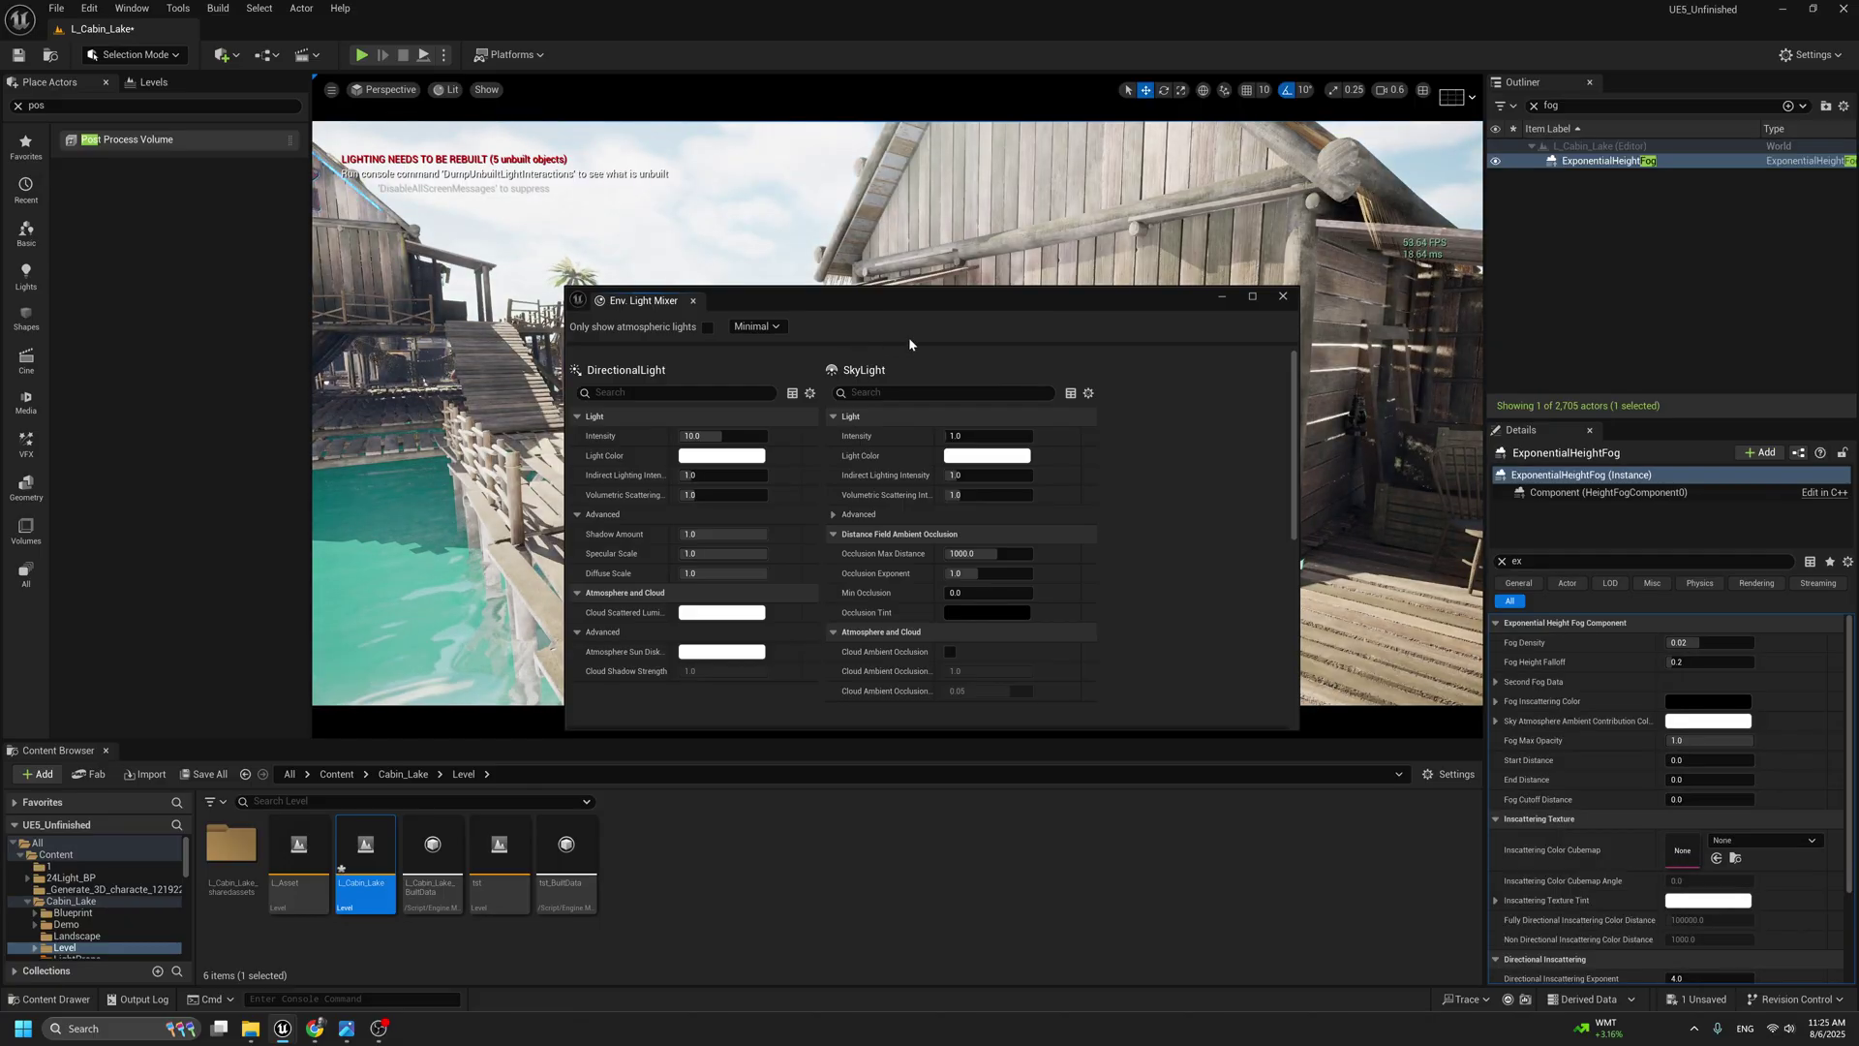
pyautogui.click(1283, 296)
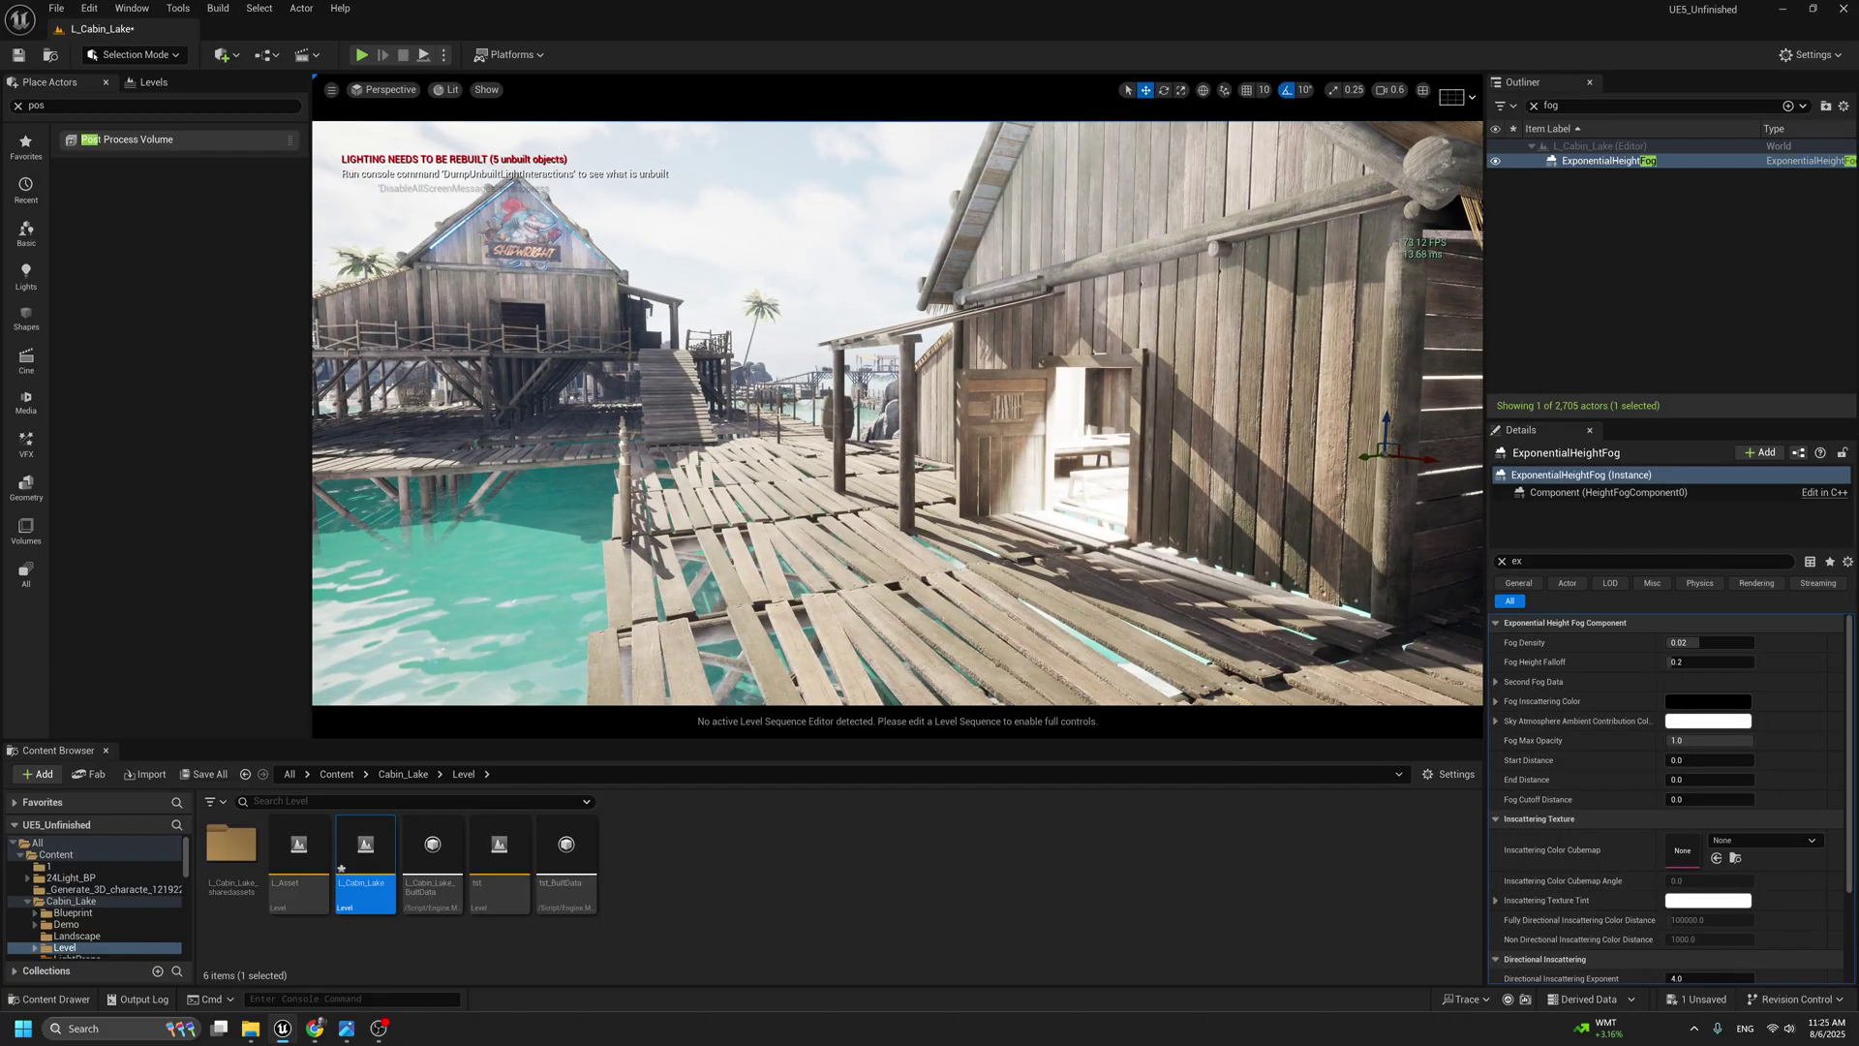
# Place a Post Process Volume on the deck near the cabin and enable its Infinite Extent (Unbound) setting.
pyautogui.moveTo(813, 326); pyautogui.dragTo(746, 325, button='right')
pyautogui.rightClick(814, 325)
pyautogui.click(855, 197)
pyautogui.press('g')
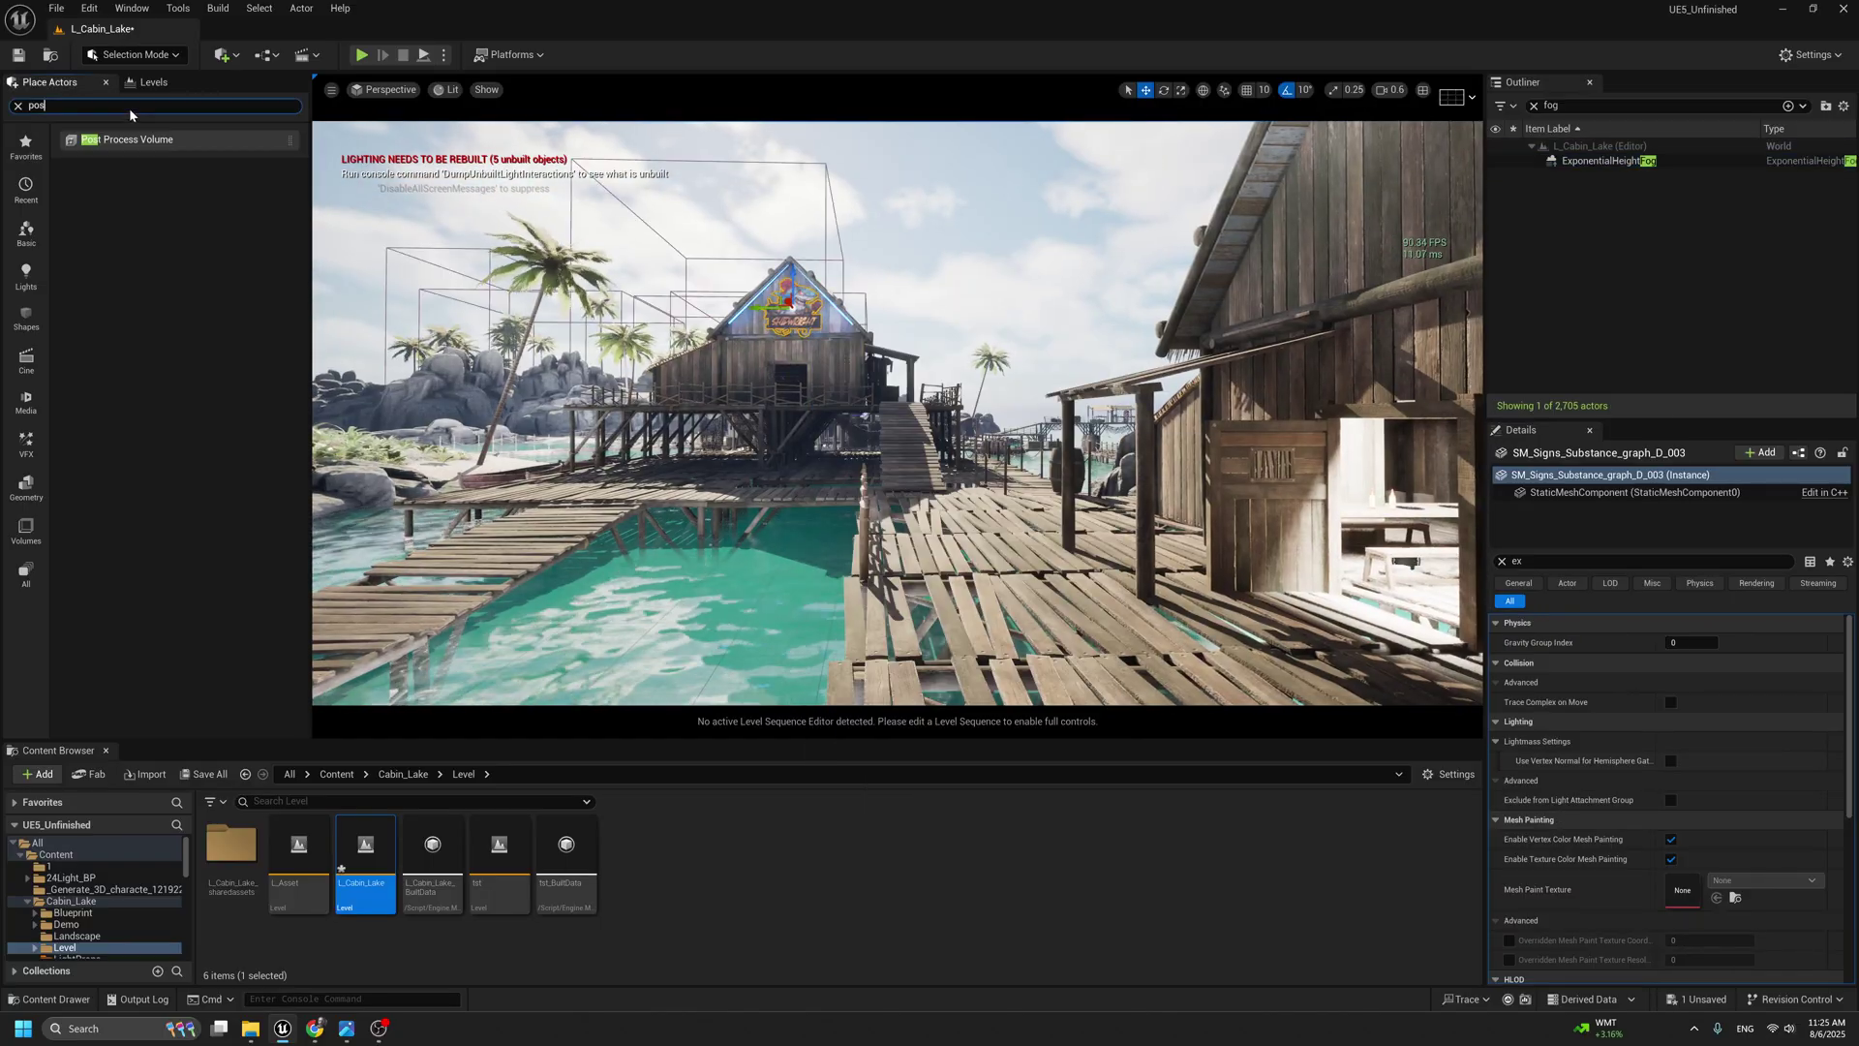
pyautogui.moveTo(100, 139); pyautogui.dragTo(999, 473)
pyautogui.write('inf')
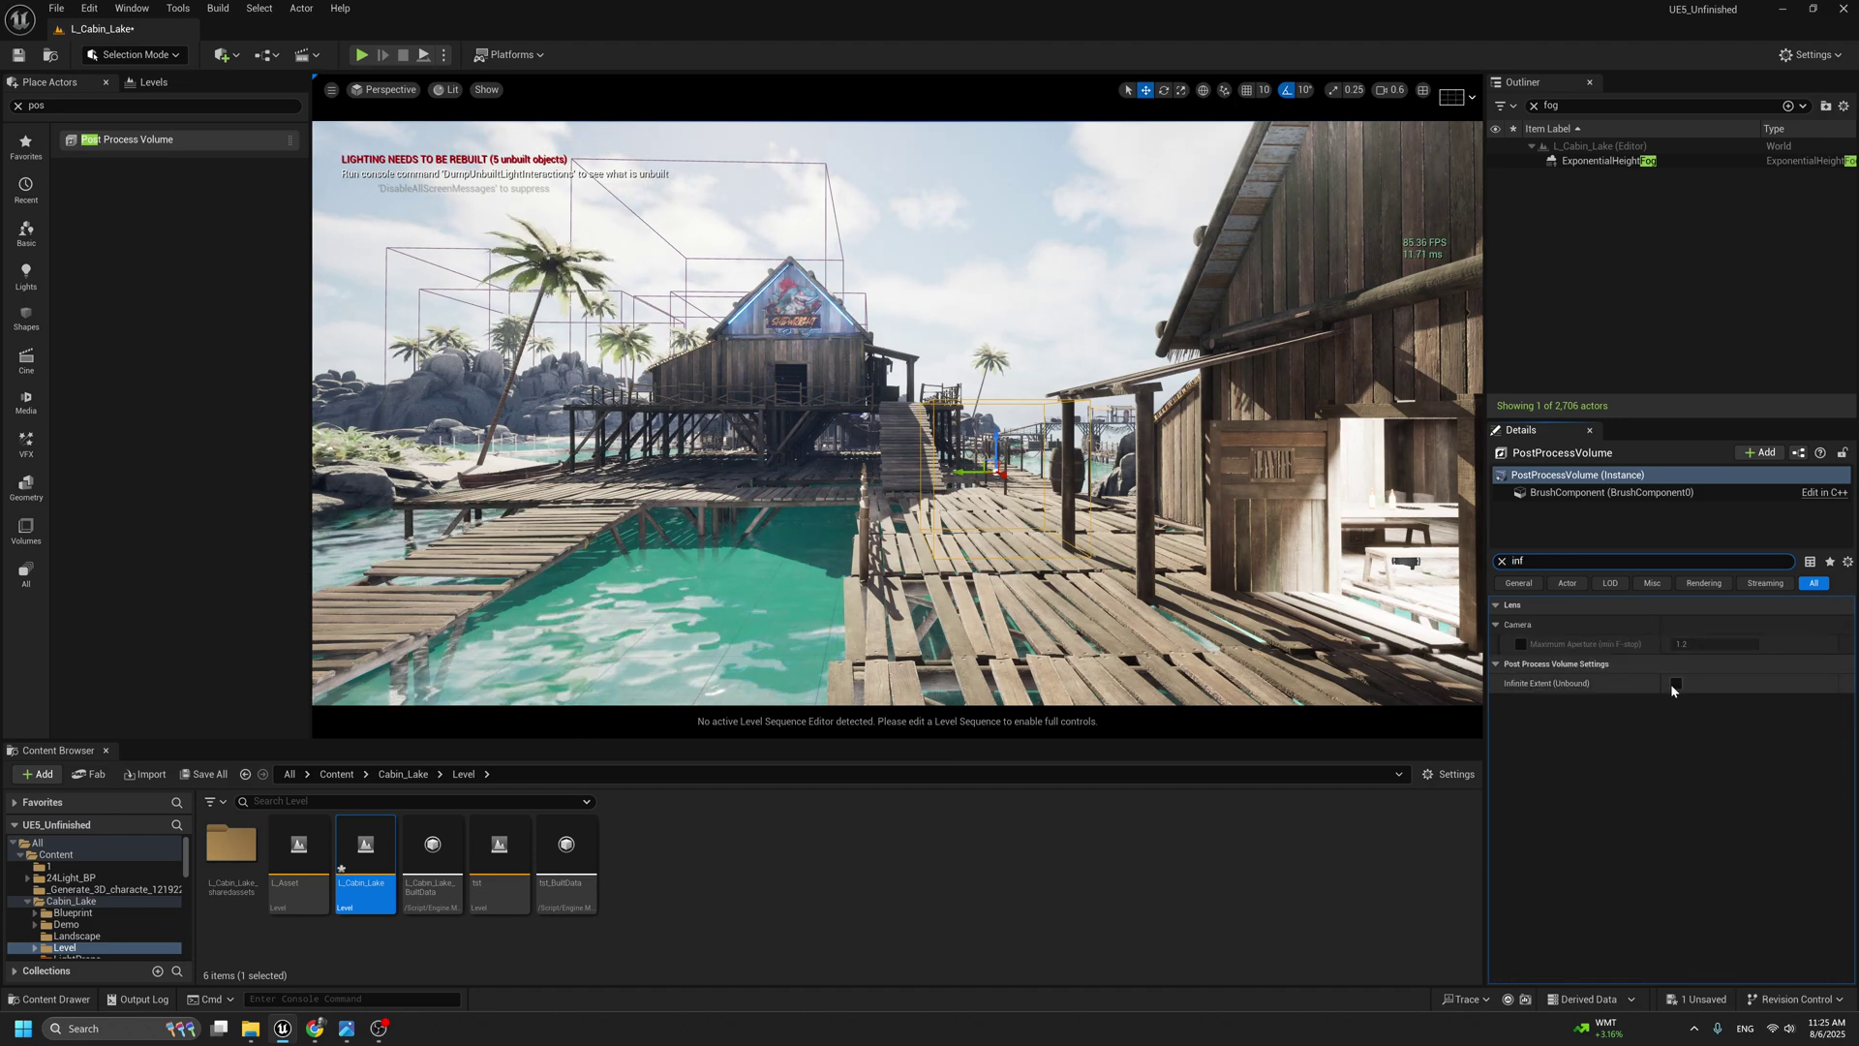
pyautogui.click(1676, 683)
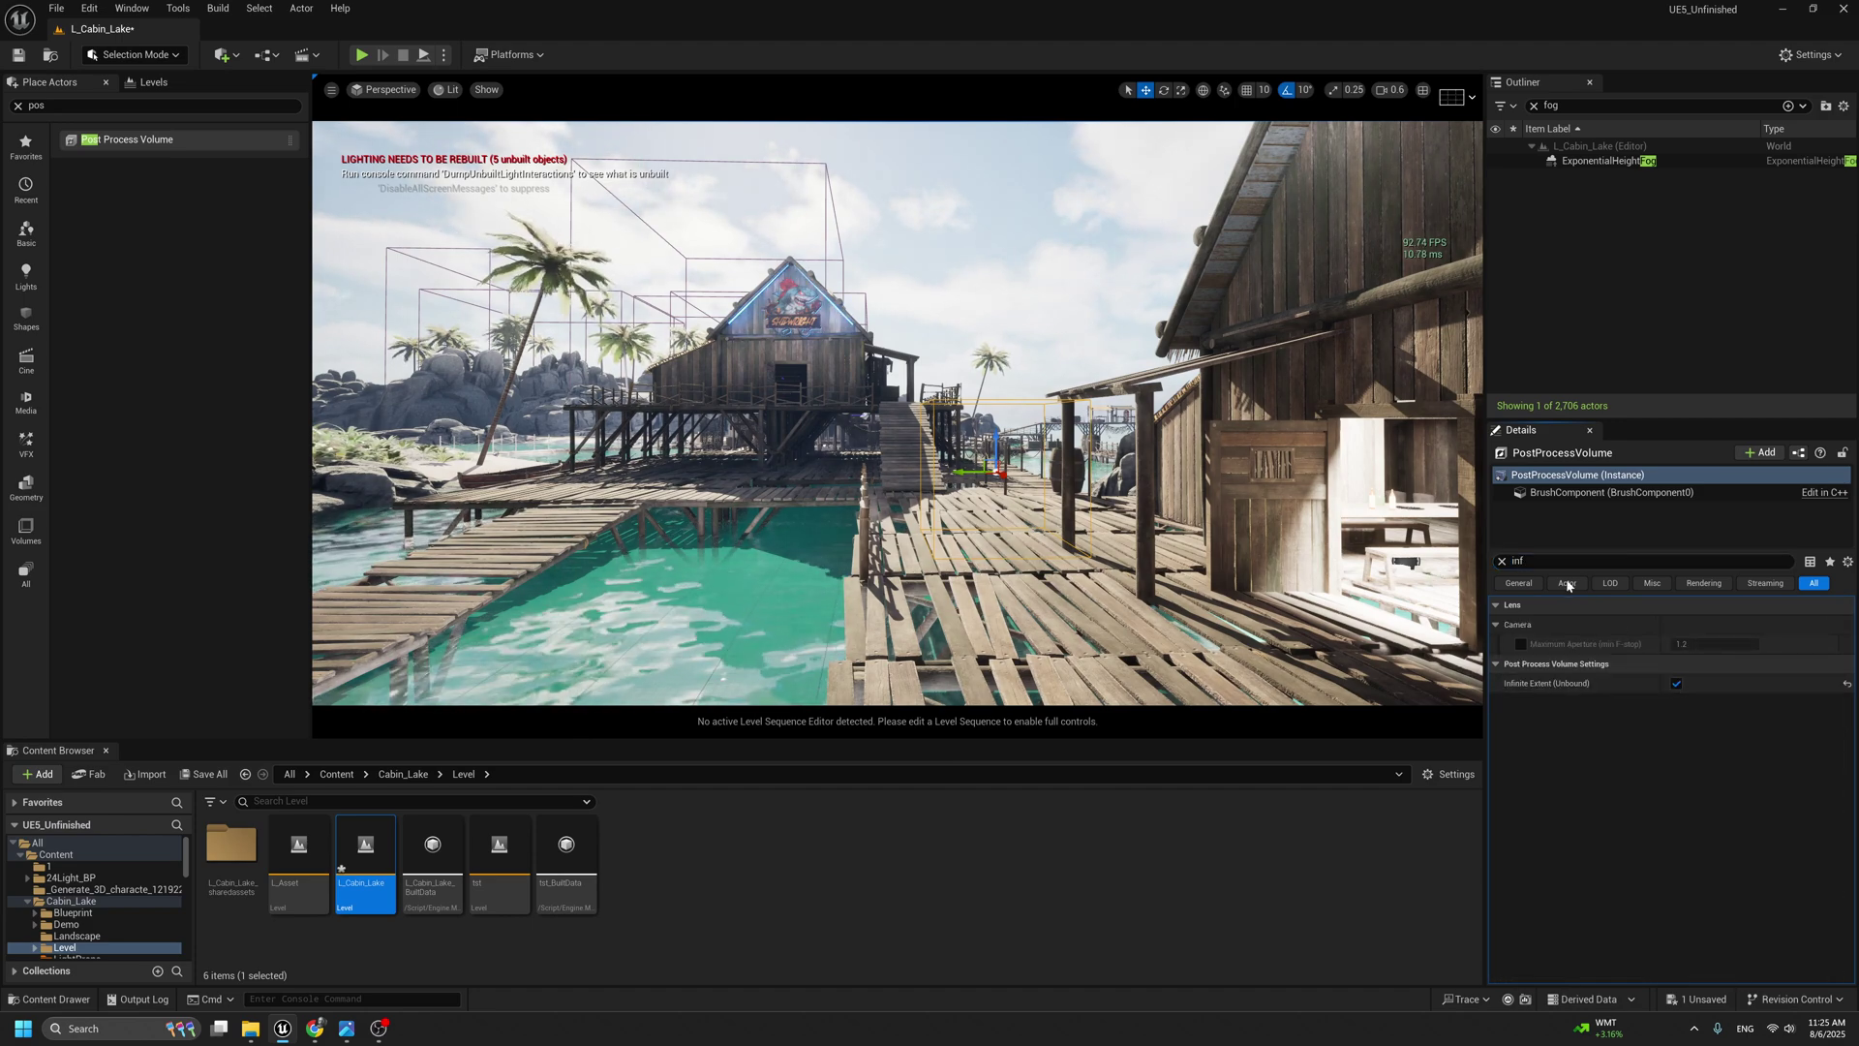
pyautogui.press('BackSpace')
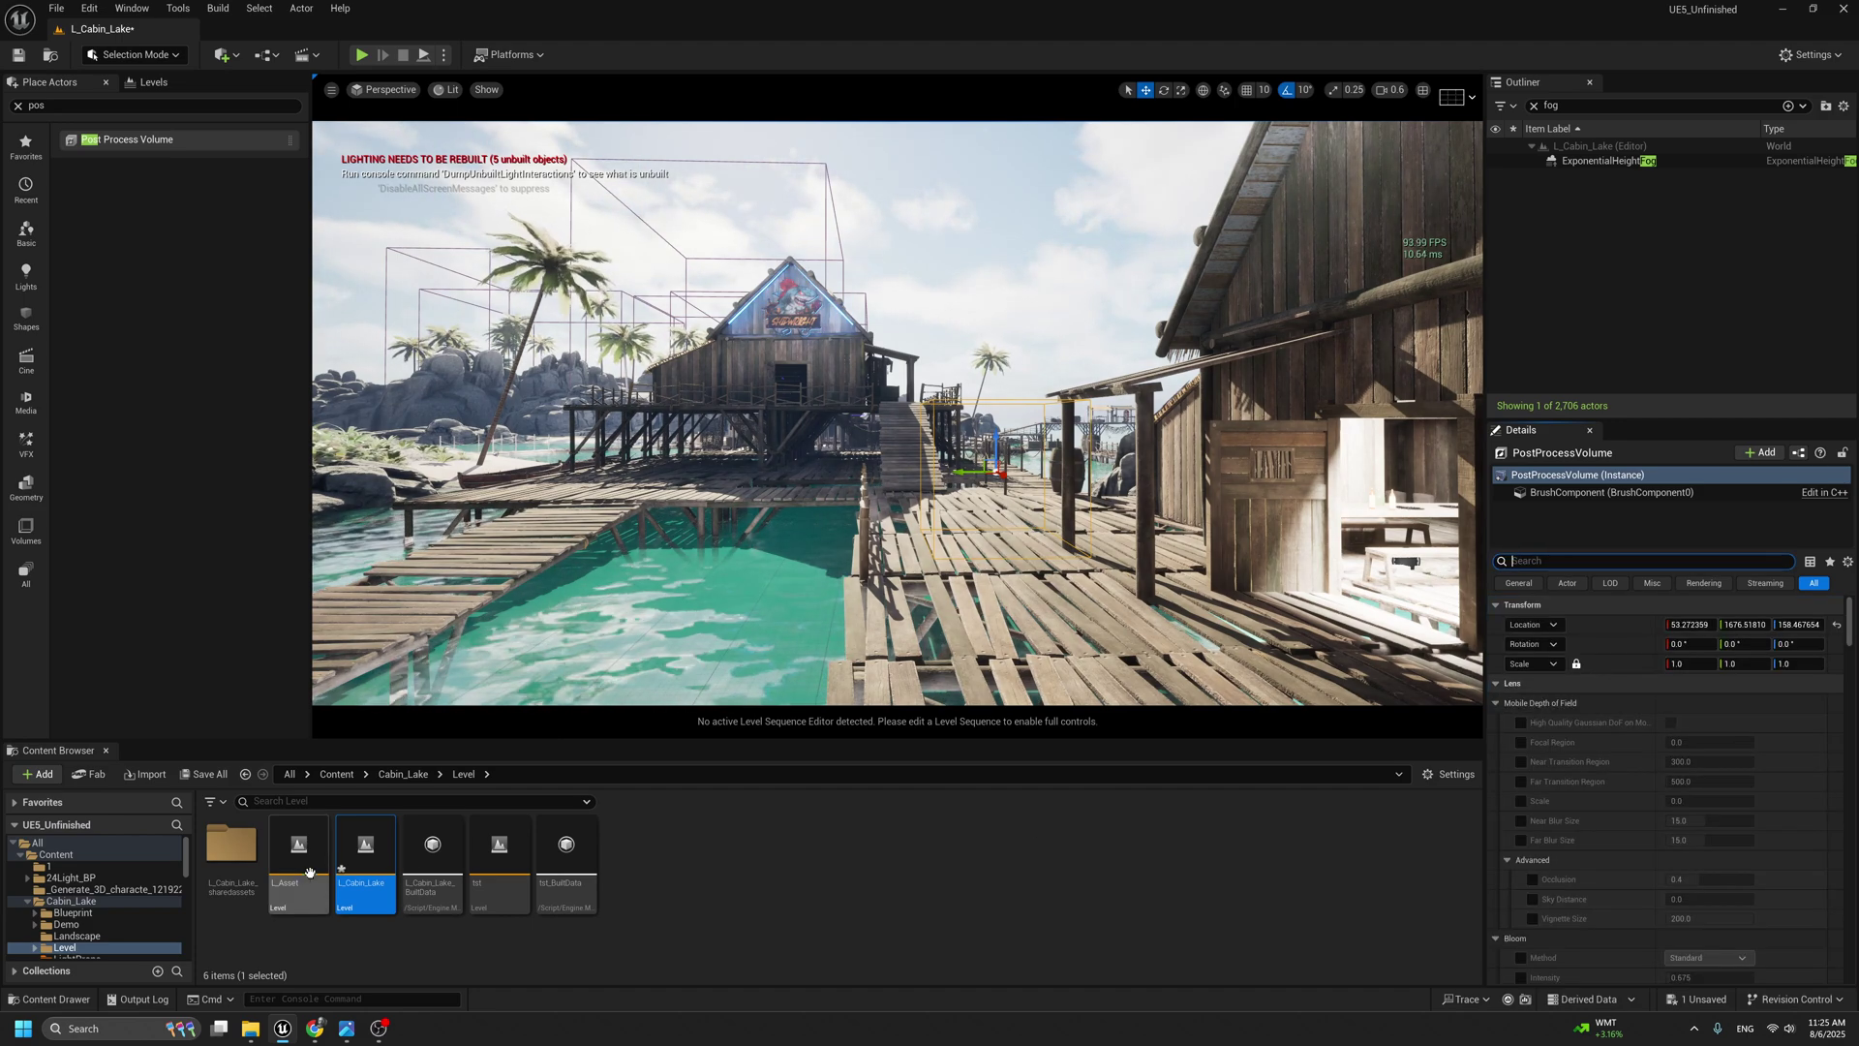
# Check the Exposure Value (EV) scale on the cheat sheet image and return to the level.
pyautogui.moveTo(356, 1037)
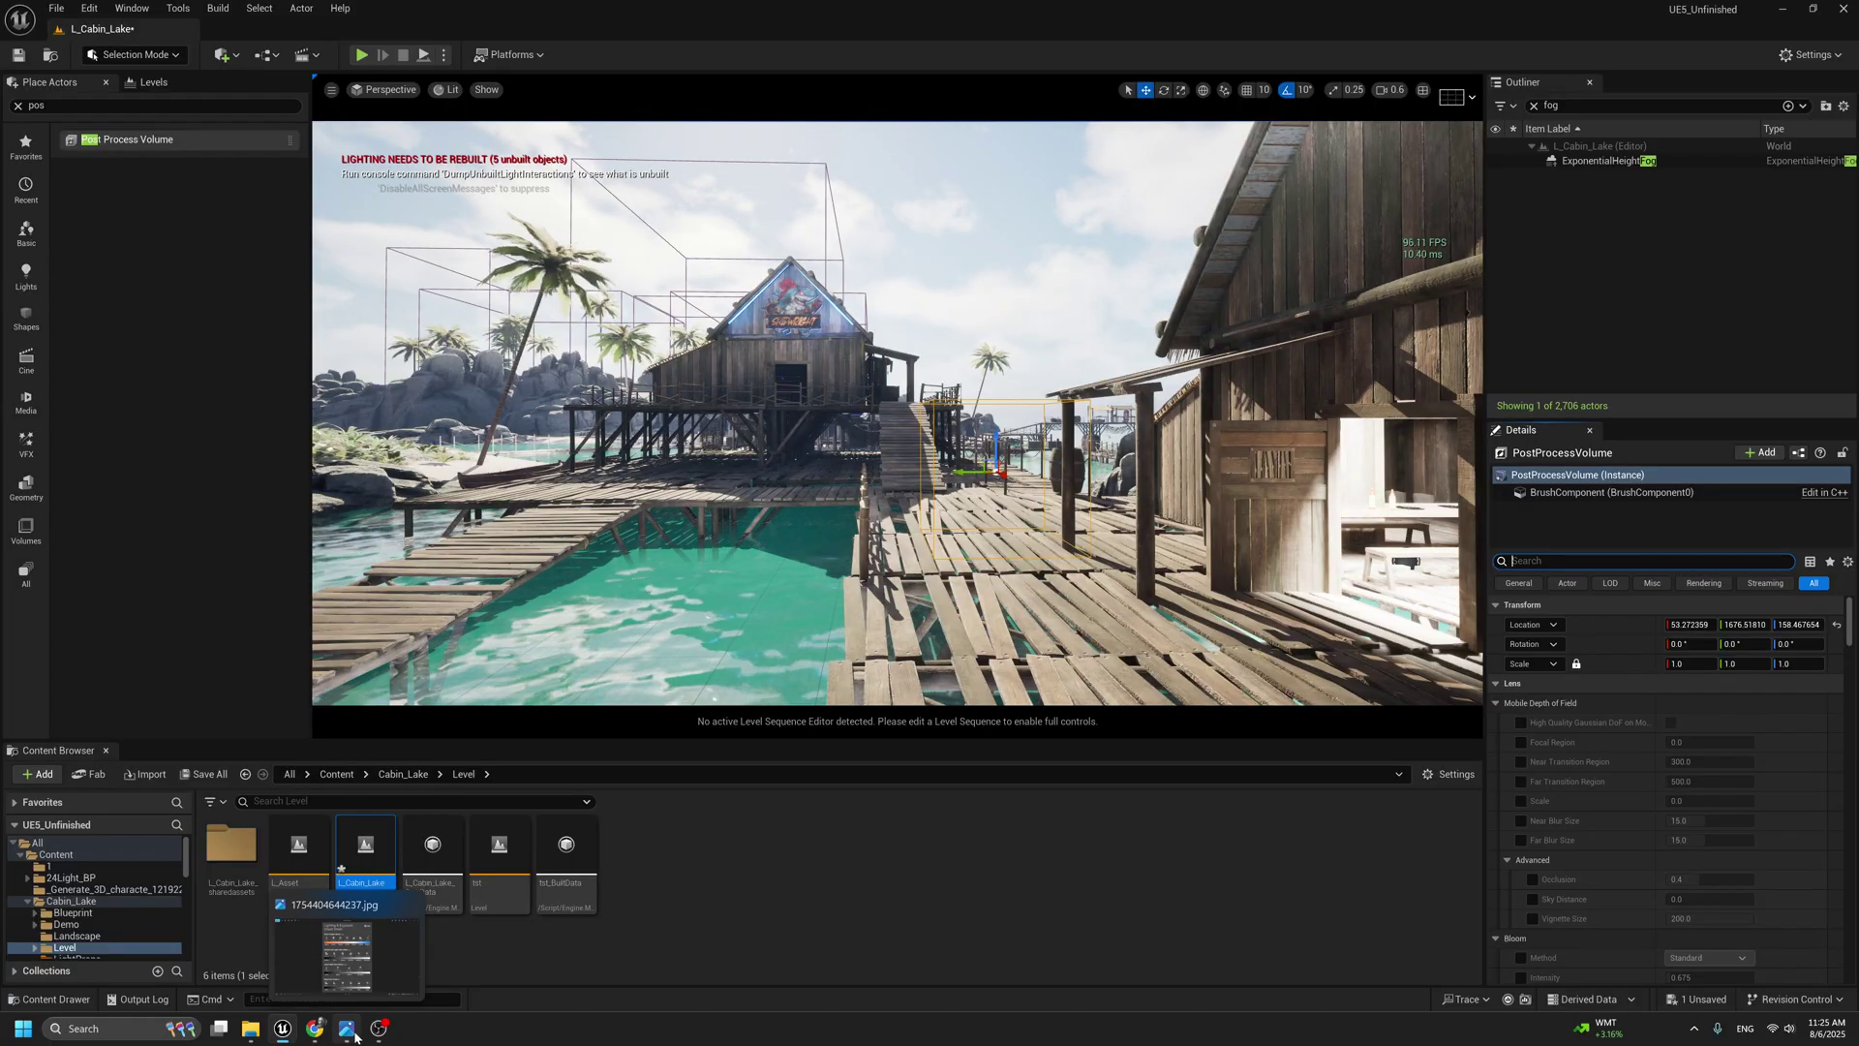
pyautogui.click(355, 1034)
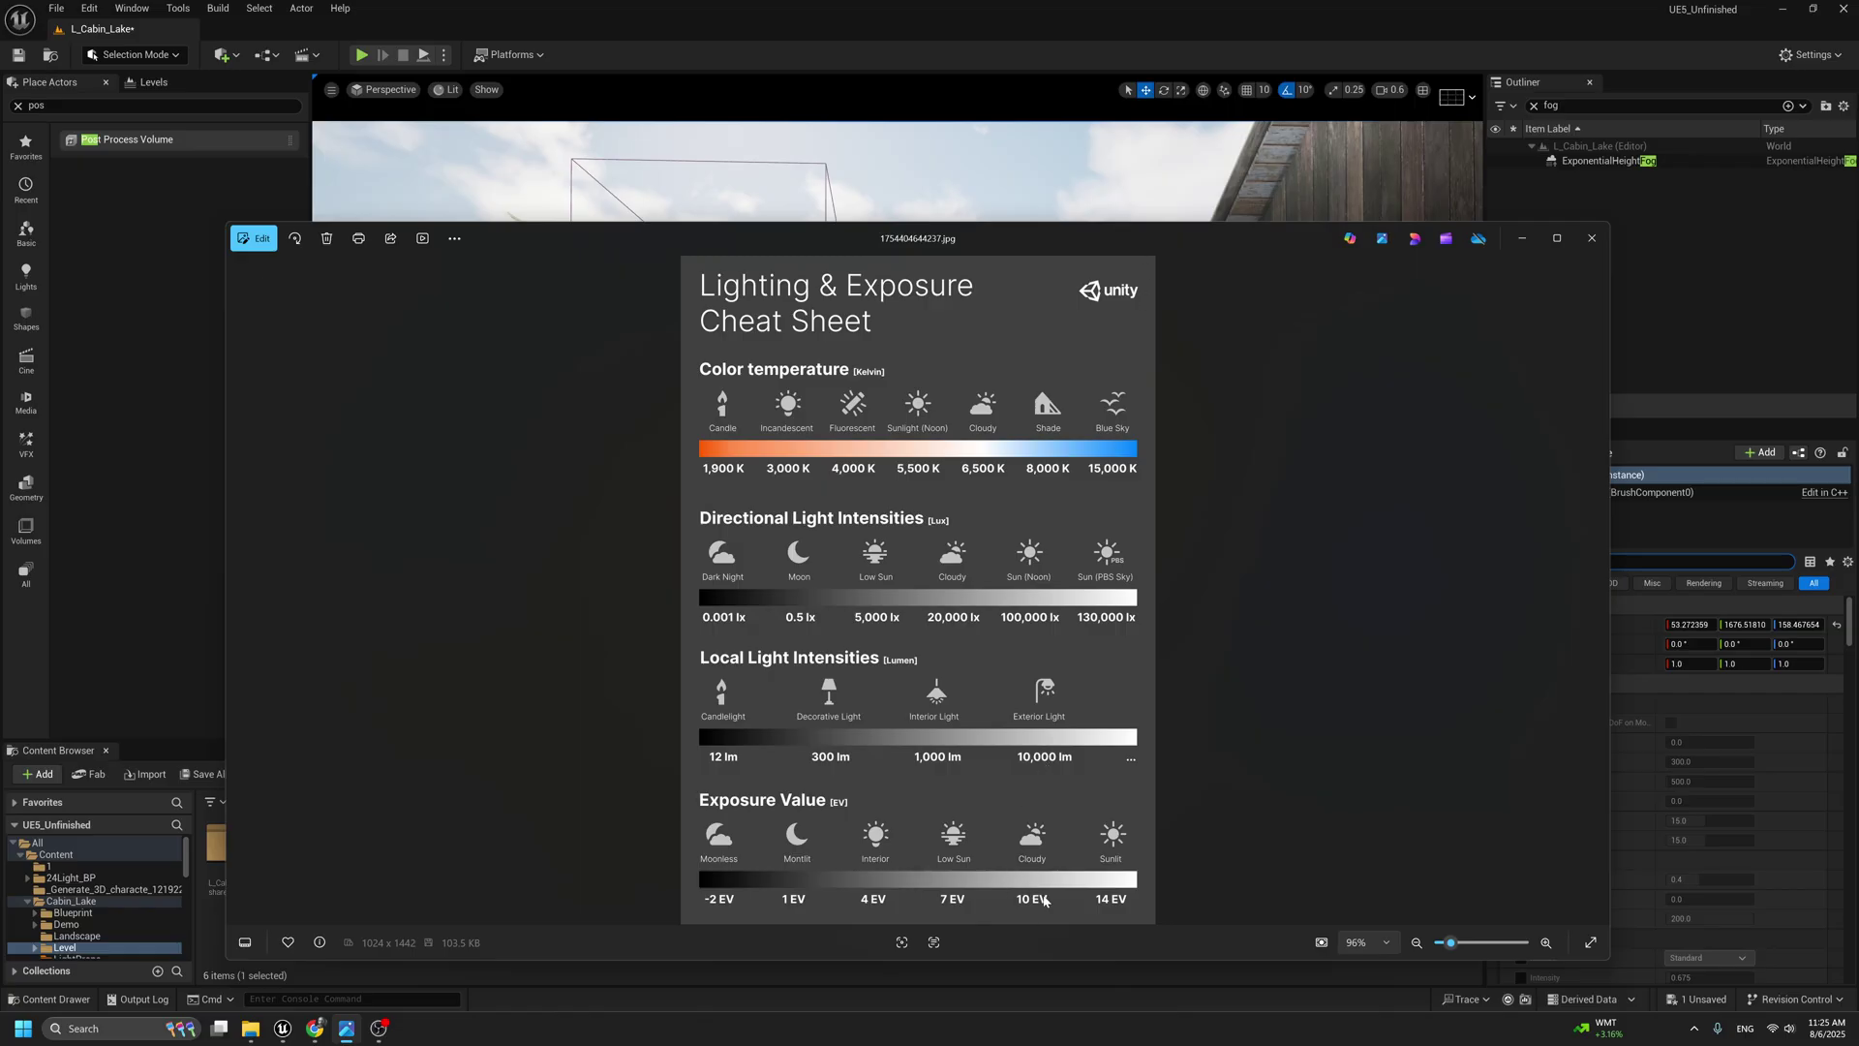
pyautogui.click(1231, 5)
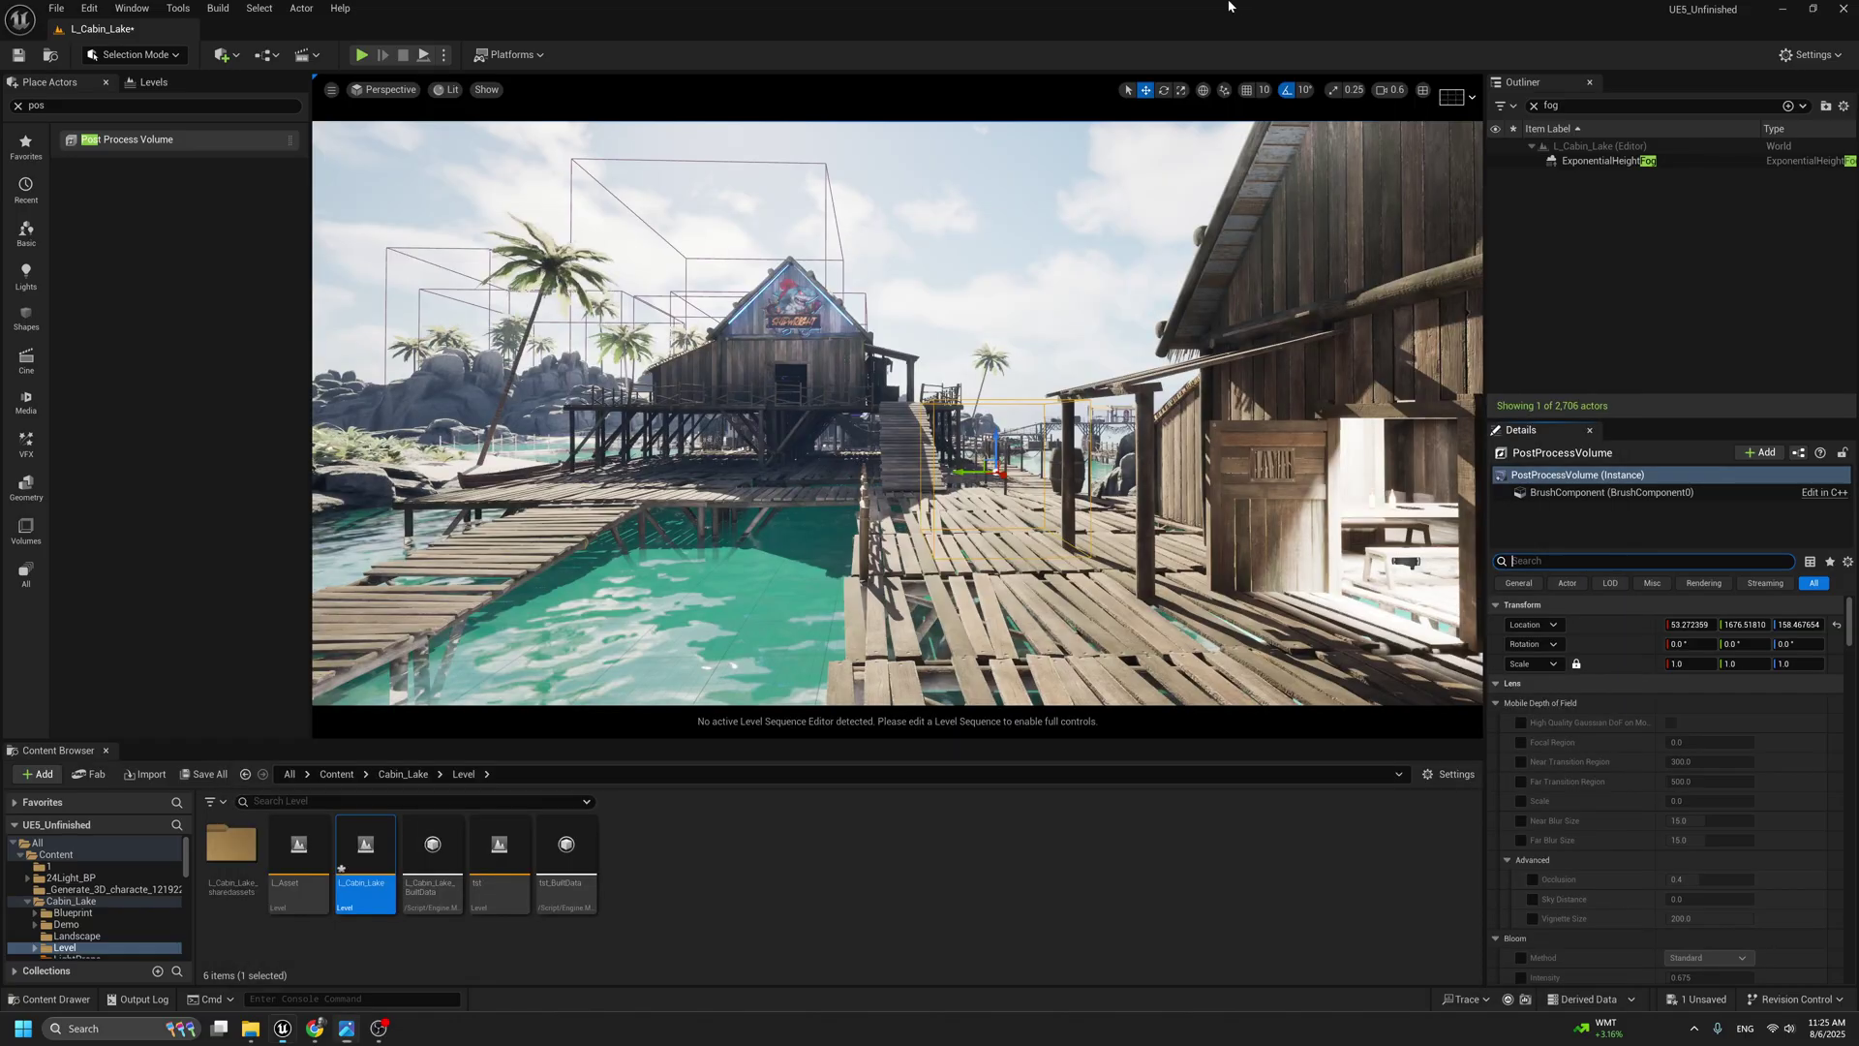
# Override the post process volume's Exposure Compensation with 0 and enable its Min EV100 and Max EV100 overrides.
pyautogui.click(1497, 703)
pyautogui.click(1501, 723)
pyautogui.click(1511, 742)
pyautogui.scroll(-2, 1531, 759)
pyautogui.click(1520, 711)
pyautogui.click(1704, 712)
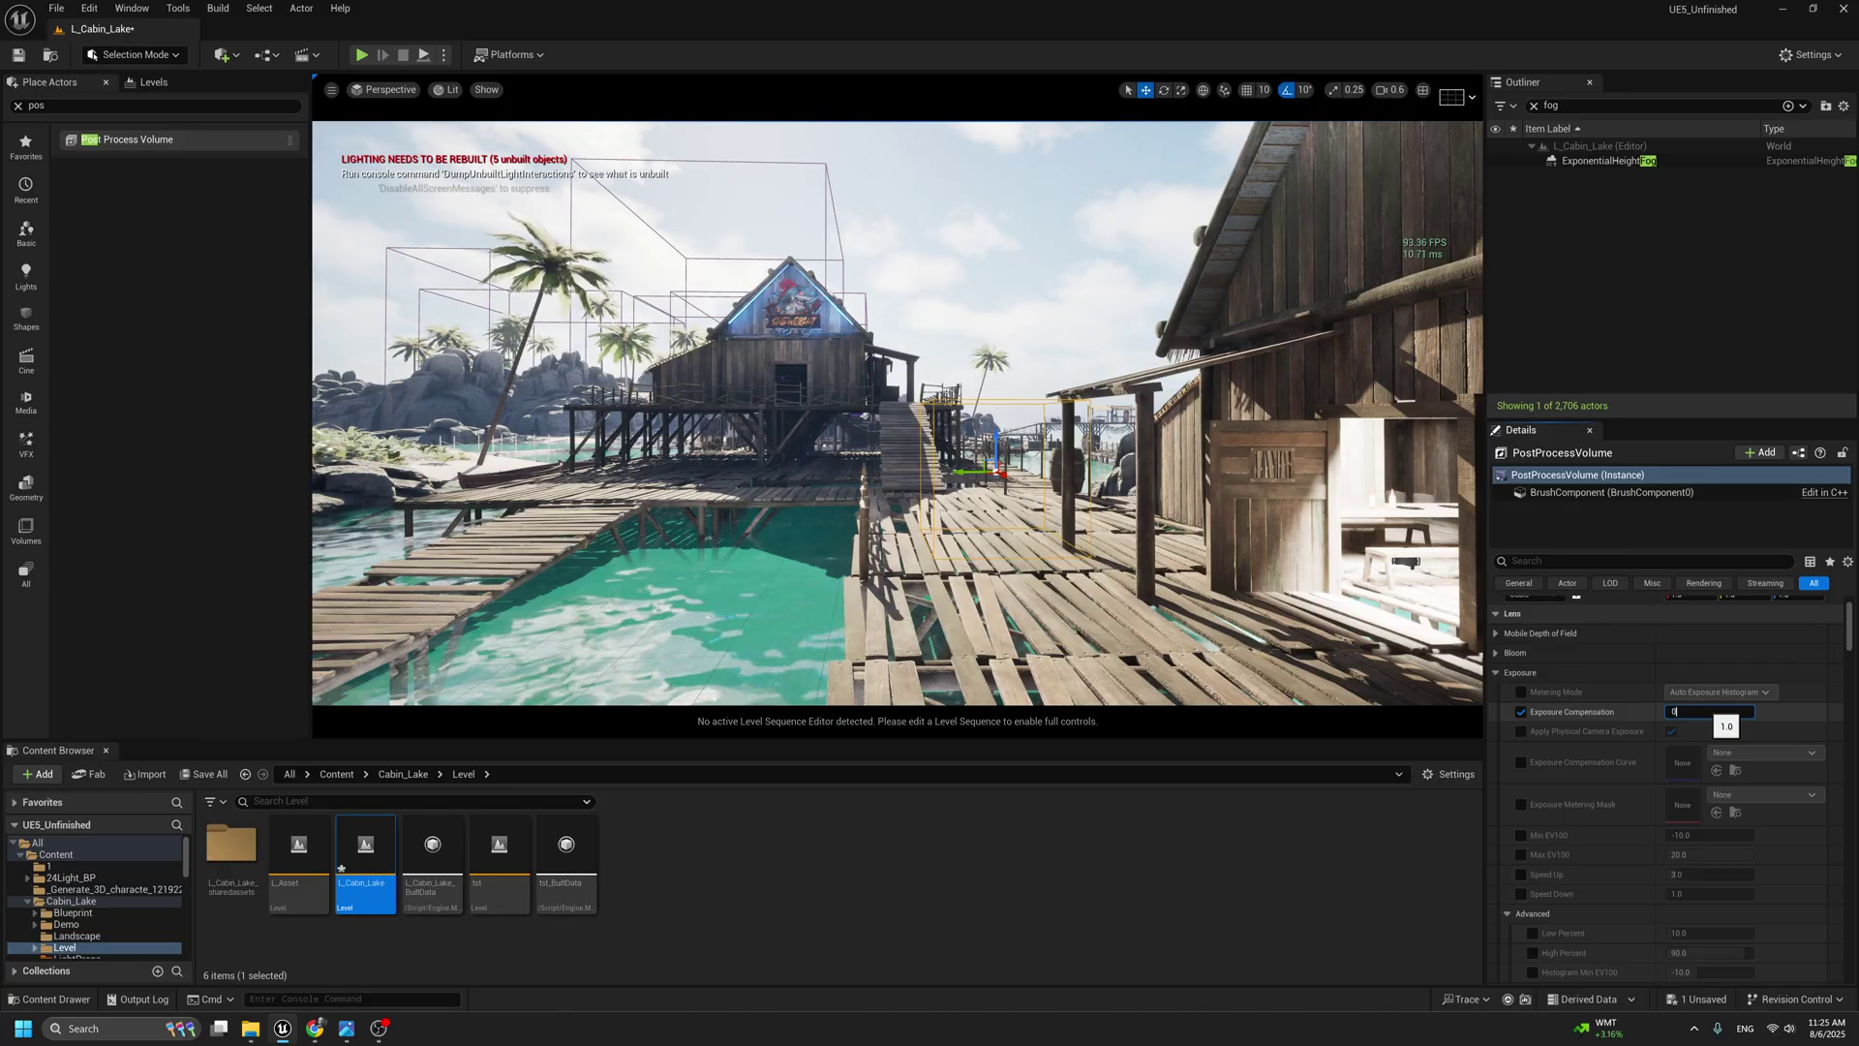
pyautogui.press('Return')
pyautogui.click(1520, 835)
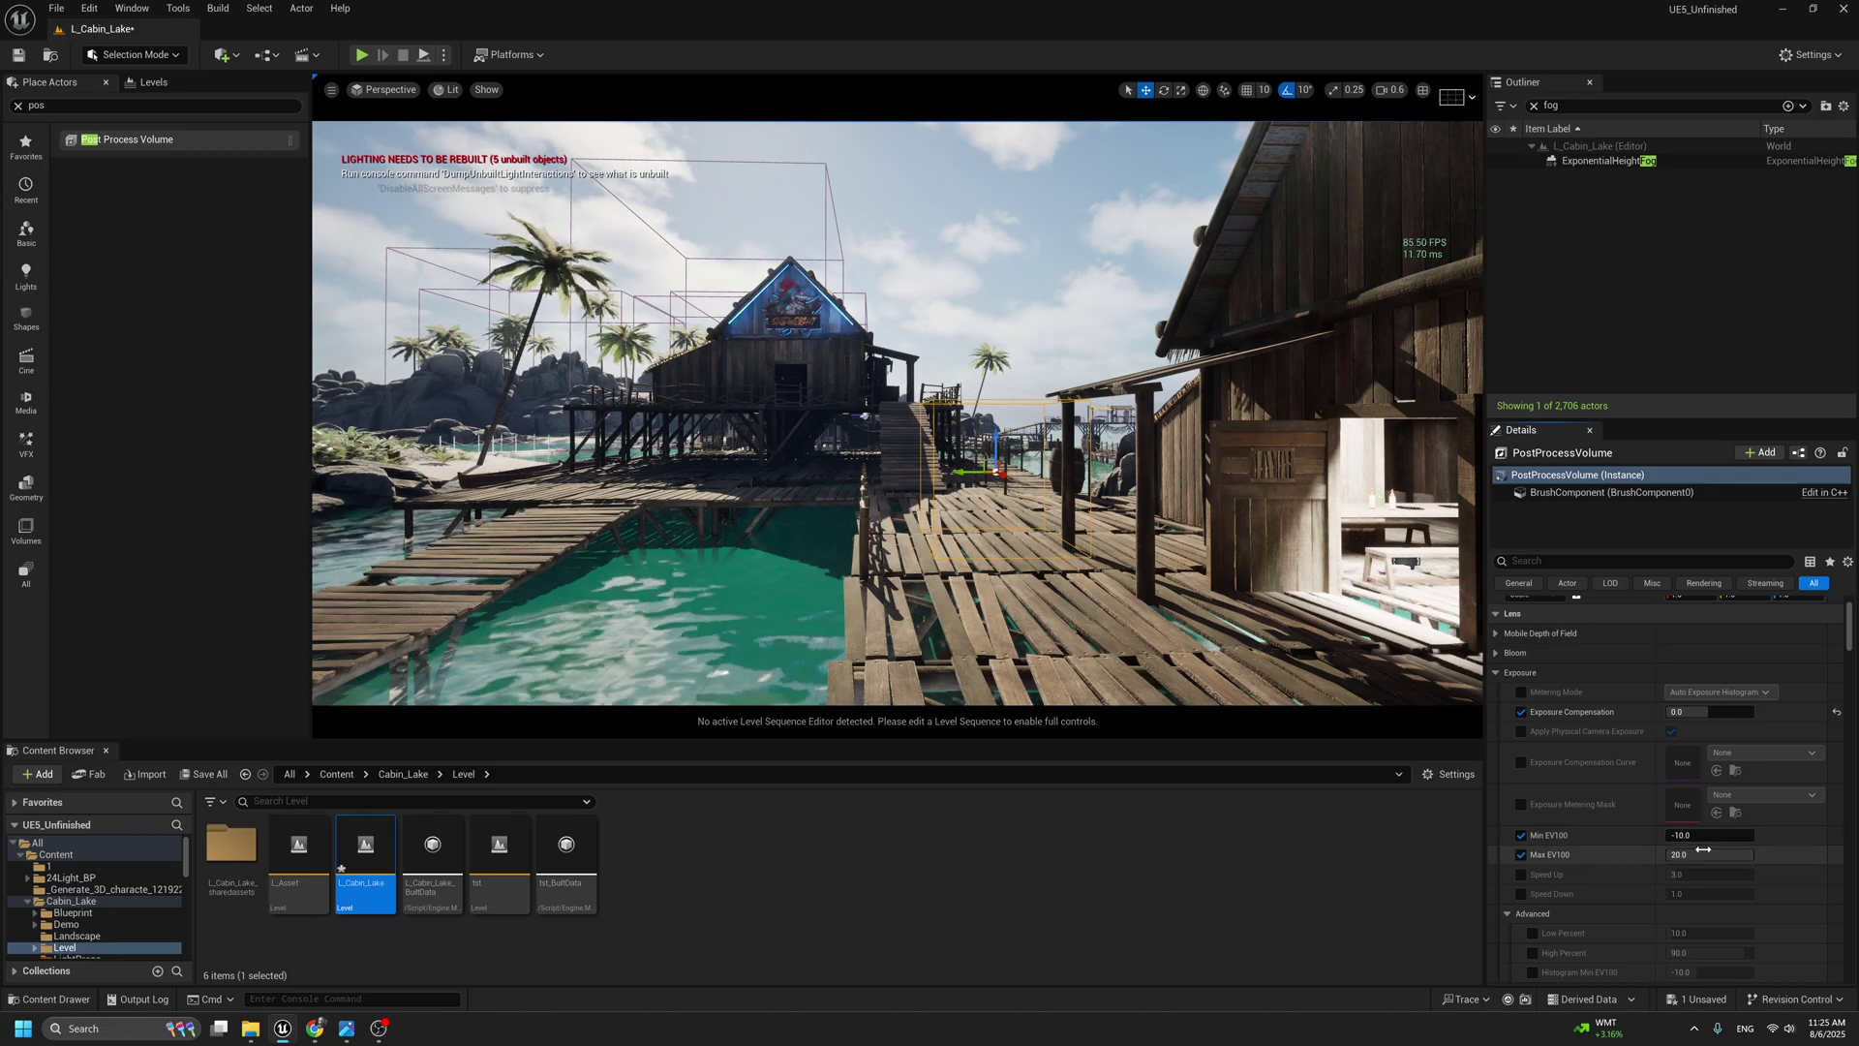
# Deselect the volume and look around inside the cabin to judge the interior exposure against the bright doorway.
pyautogui.moveTo(1016, 435); pyautogui.dragTo(640, 280, button='right')
pyautogui.press('w')
pyautogui.click(615, 215)
pyautogui.press('Delete')
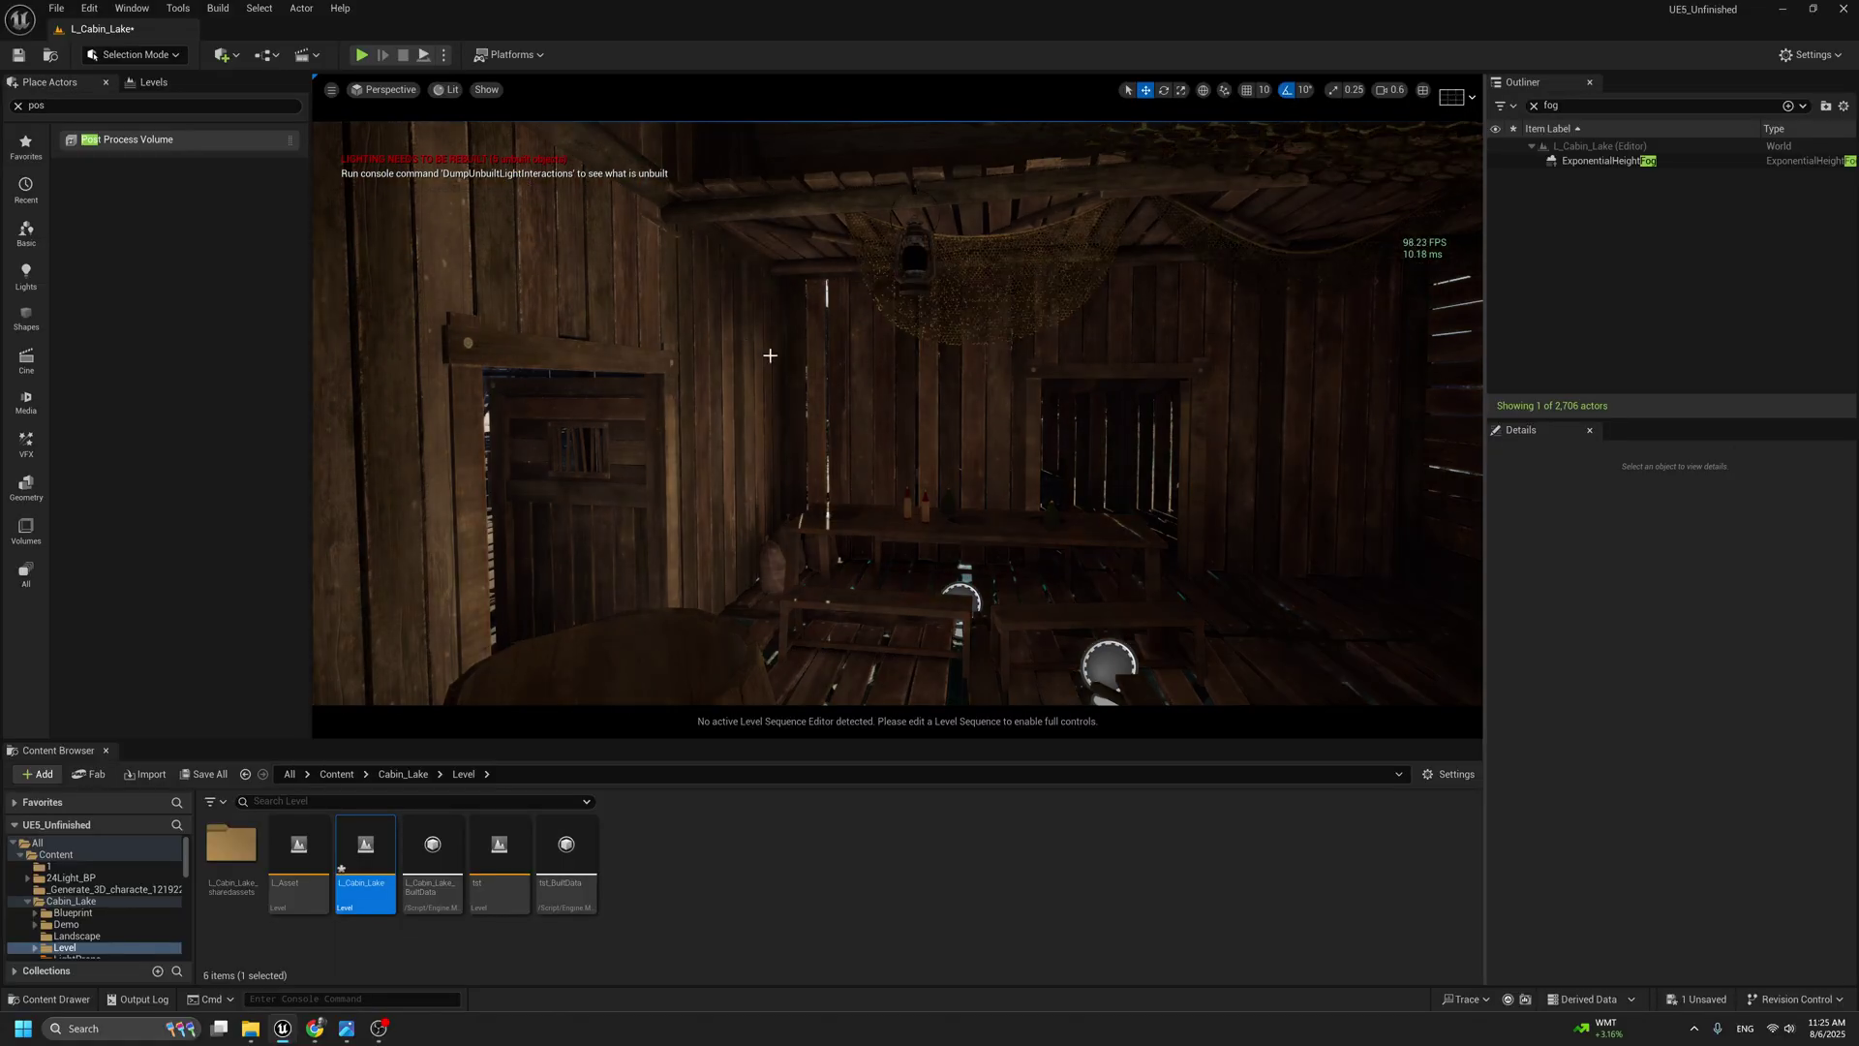
pyautogui.moveTo(934, 449); pyautogui.dragTo(1008, 465, button='right')
pyautogui.scroll(-4, 1008, 466)
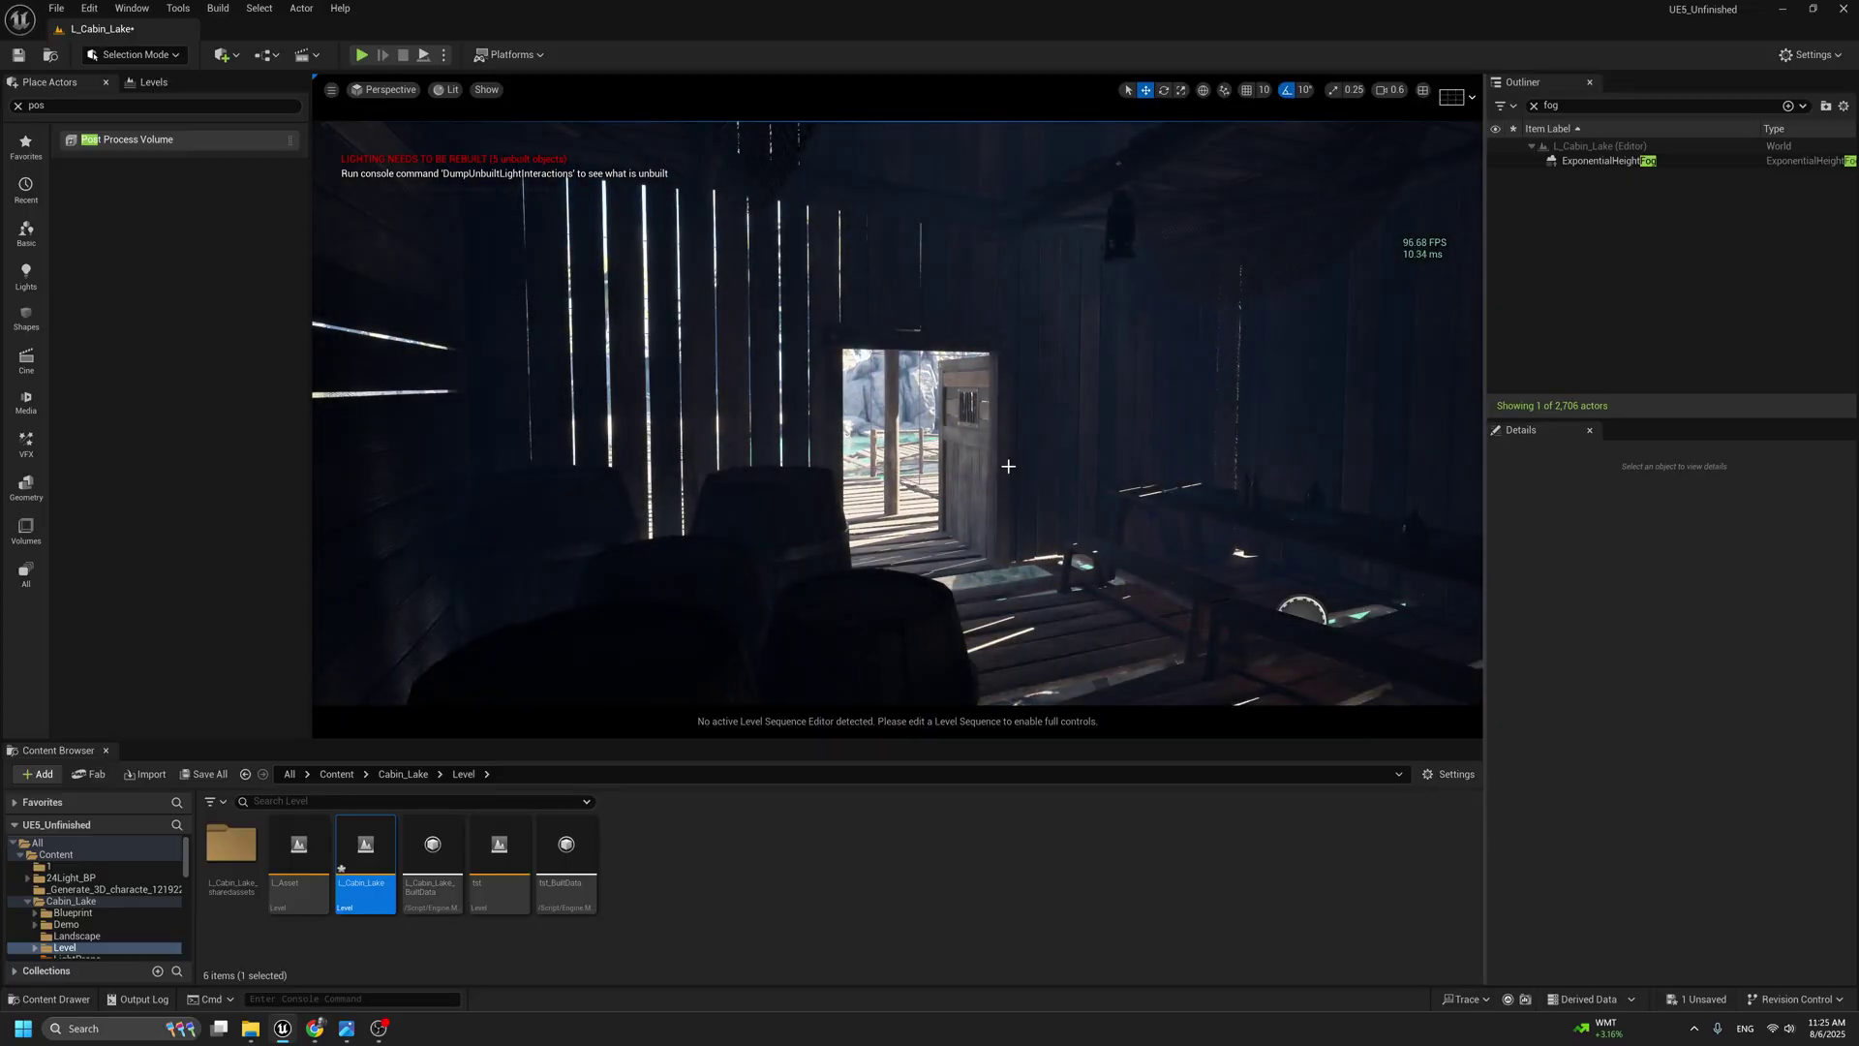
# Find the ExponentialHeightFog actor among the level's actors and enable its Volumetric Fog.
pyautogui.press('w')
pyautogui.moveTo(1010, 470); pyautogui.dragTo(986, 470, button='right')
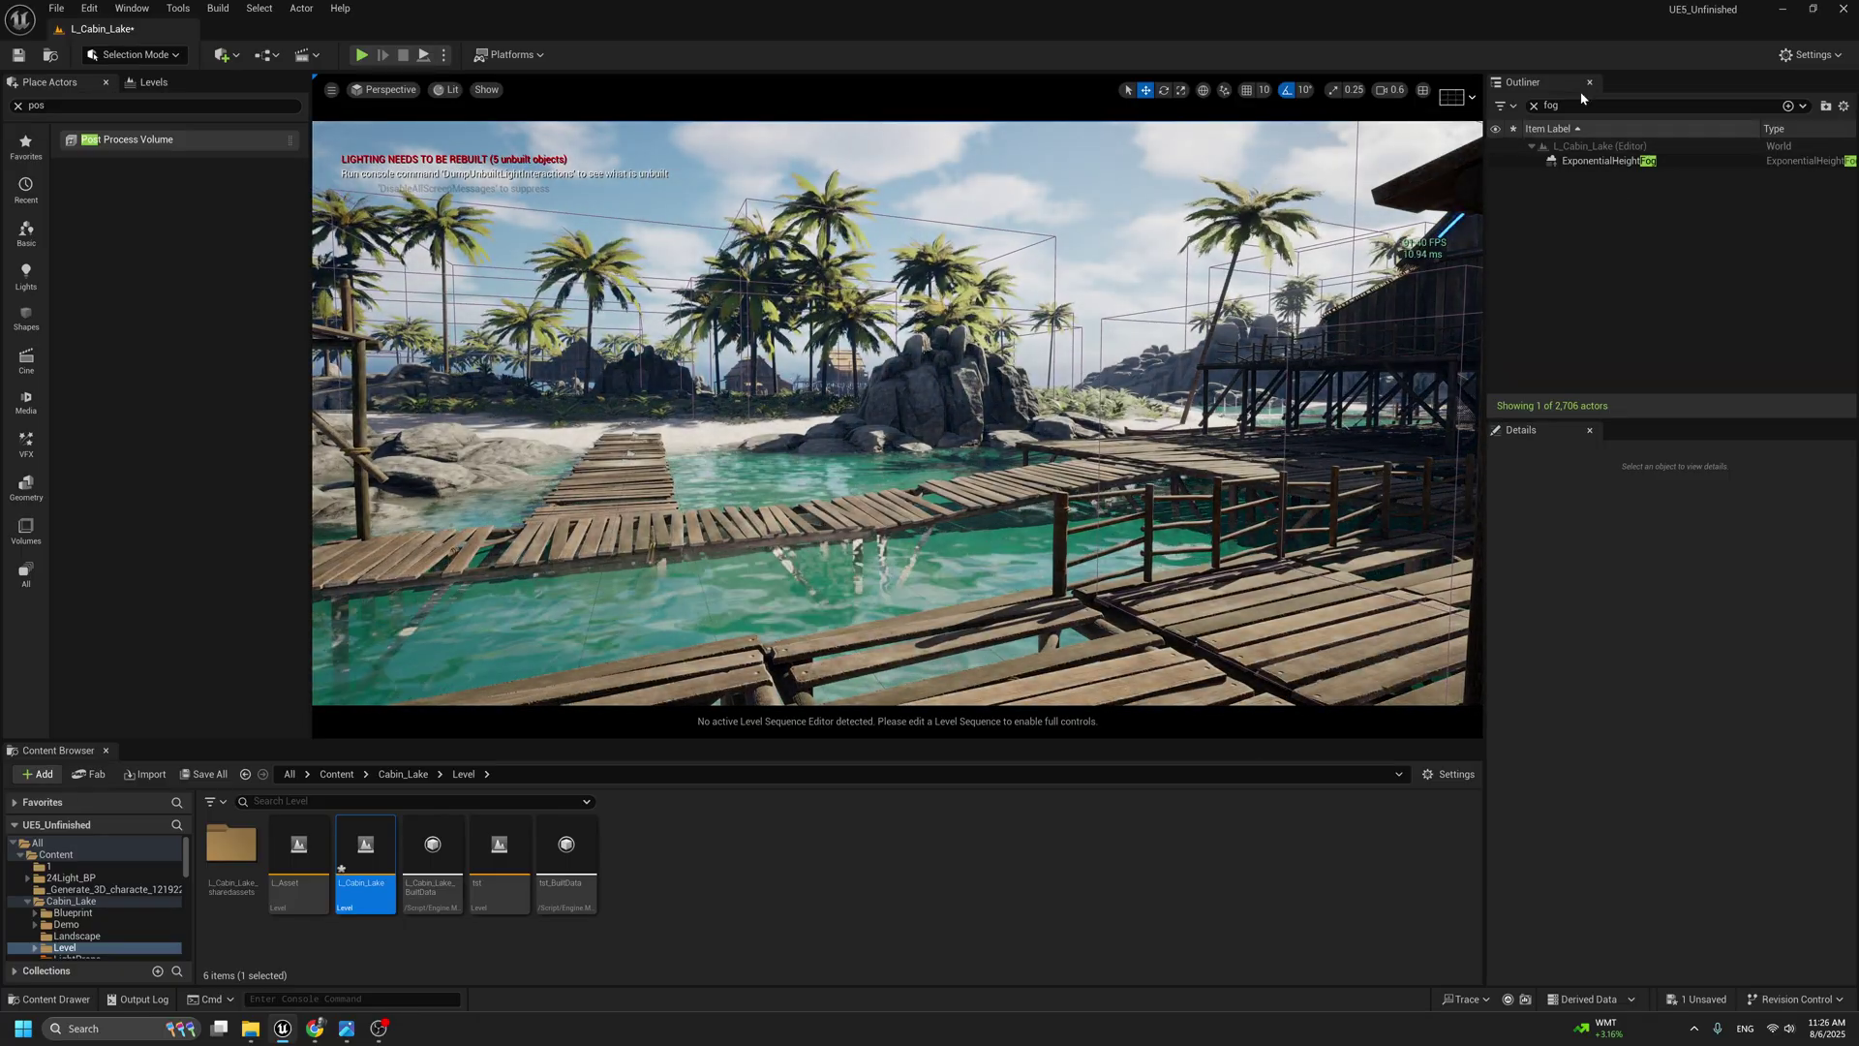
pyautogui.click(1576, 103)
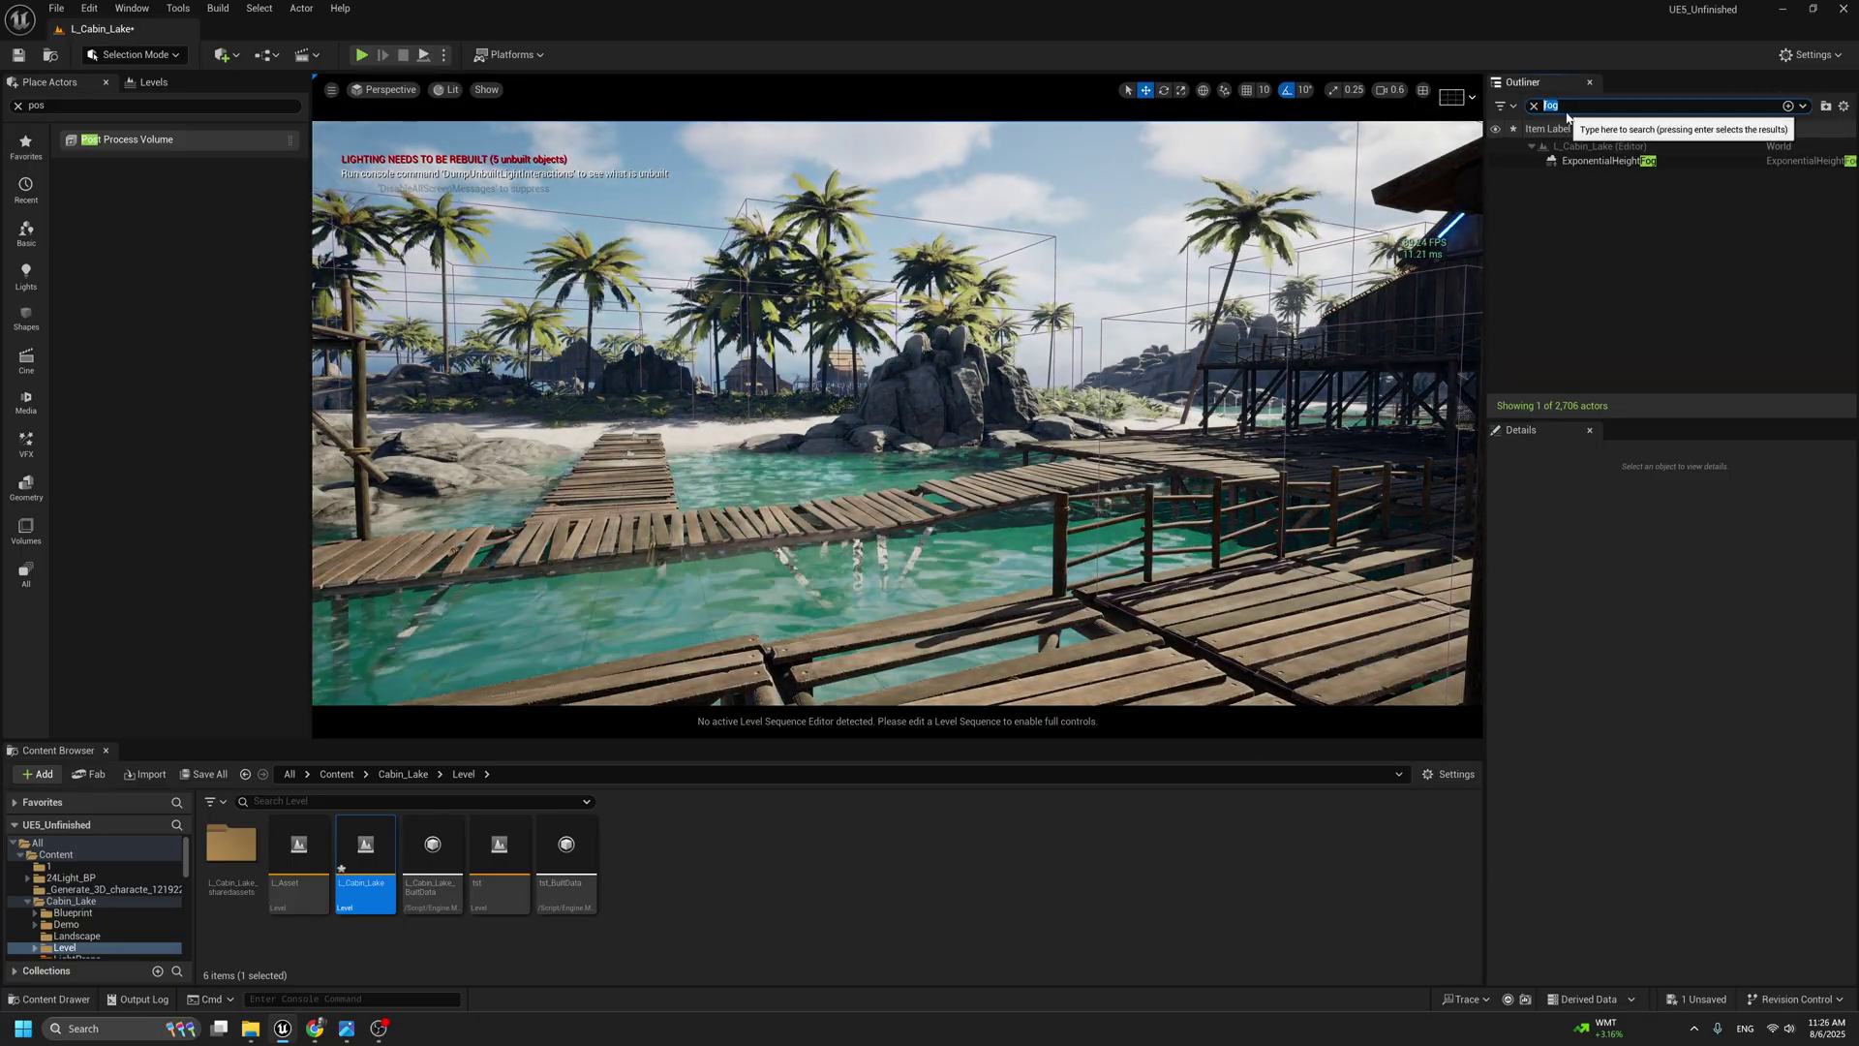
pyautogui.write('po')
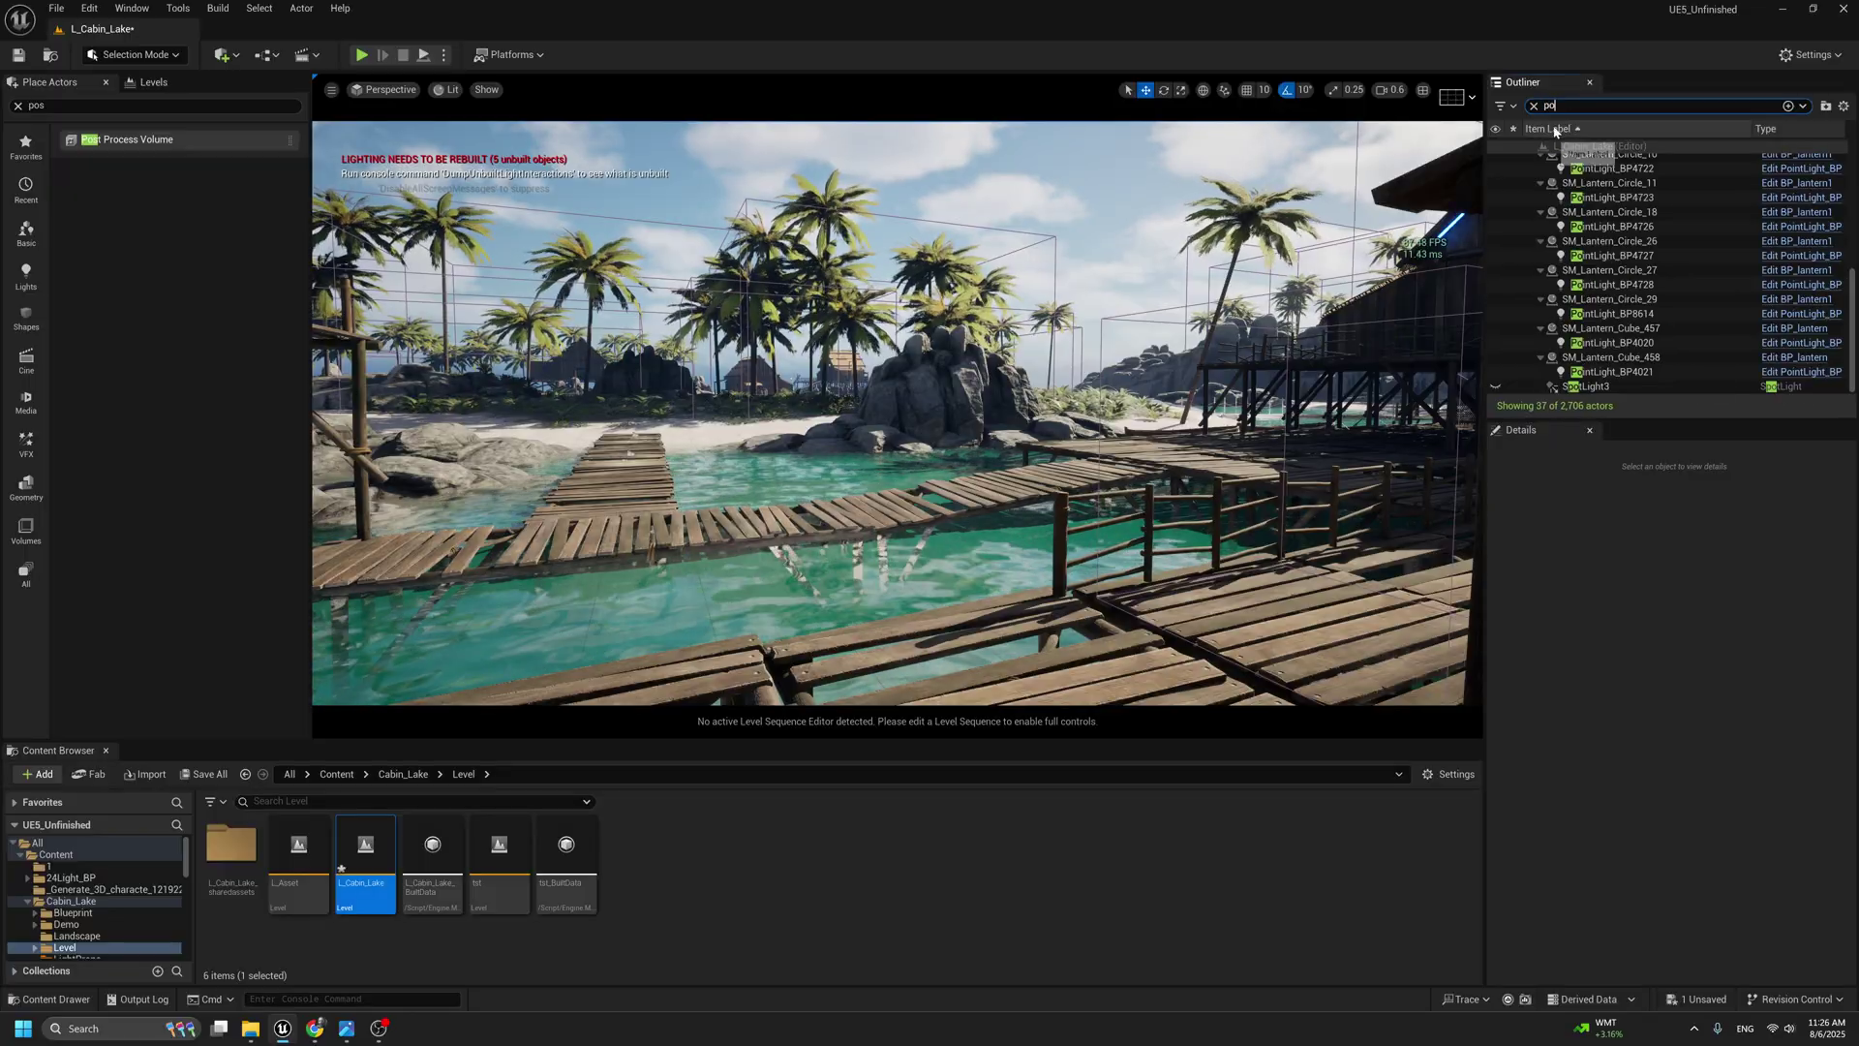
pyautogui.press('BackSpace')
pyautogui.press('BackSpace')
pyautogui.write('fog')
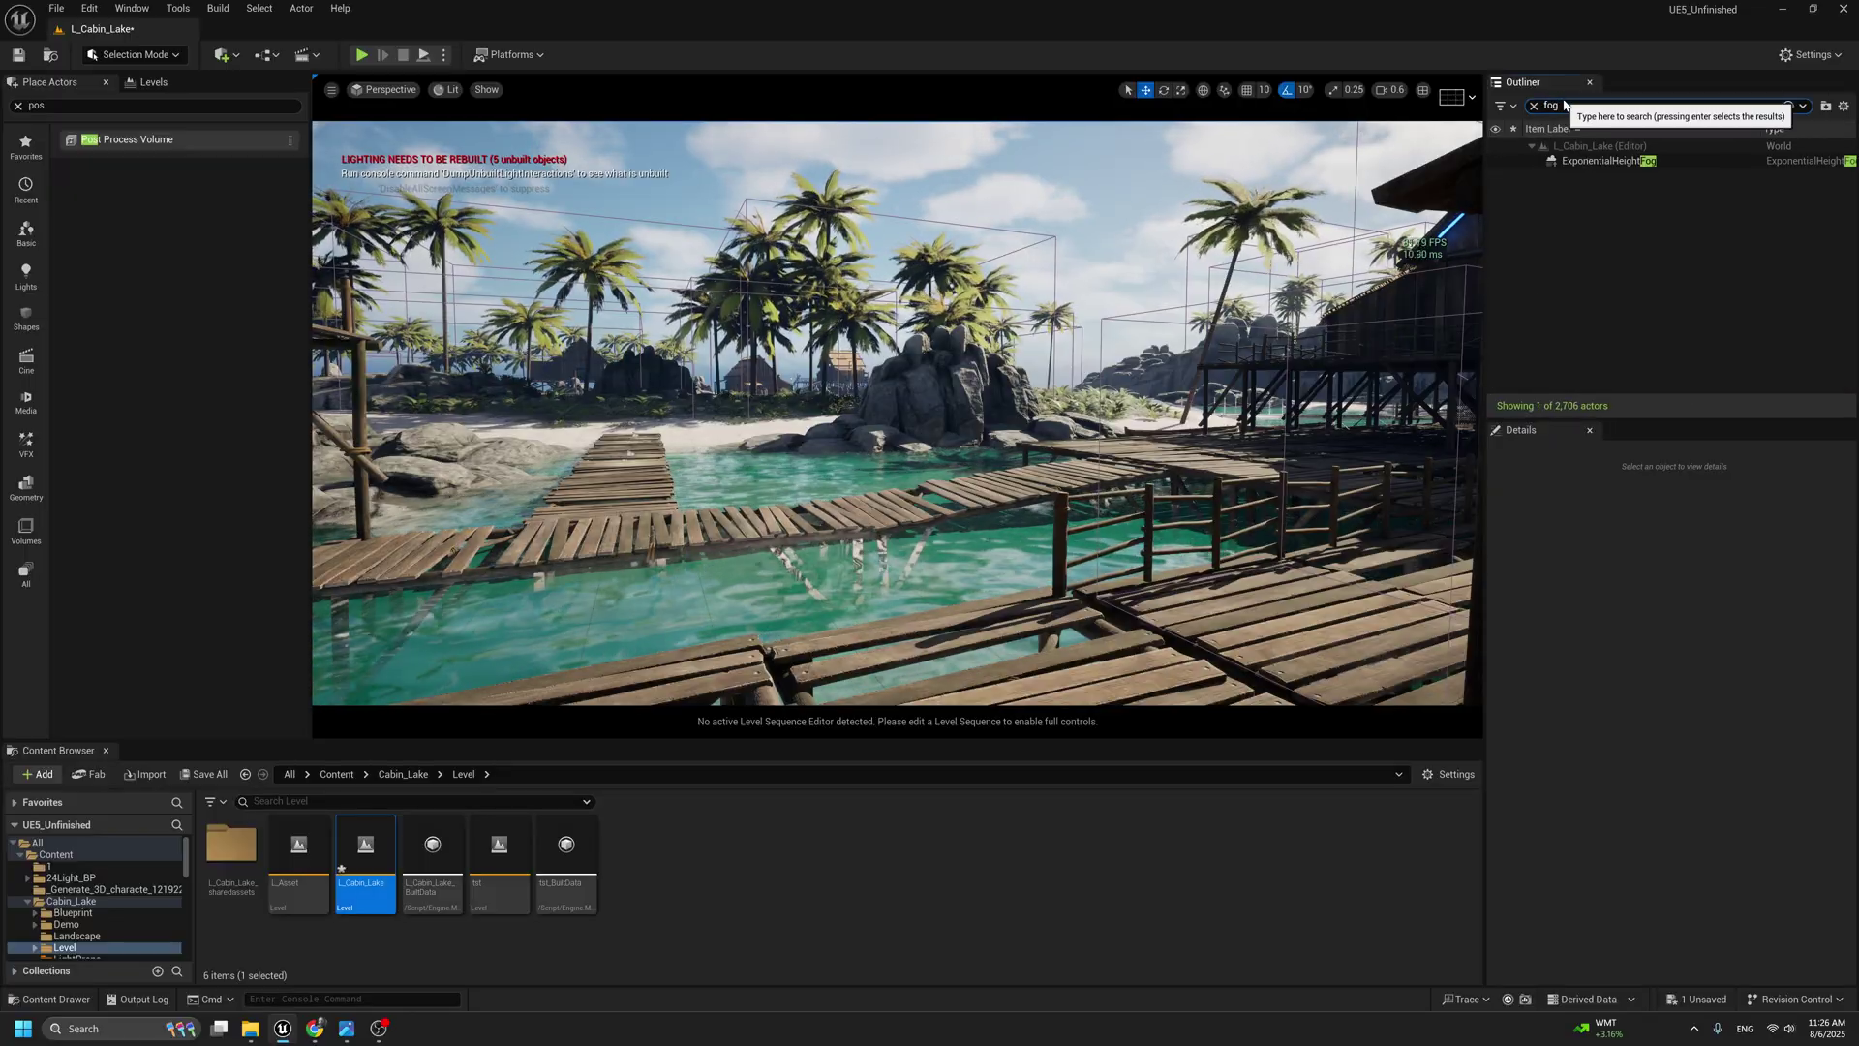
pyautogui.click(1580, 163)
pyautogui.scroll(-5, 1689, 830)
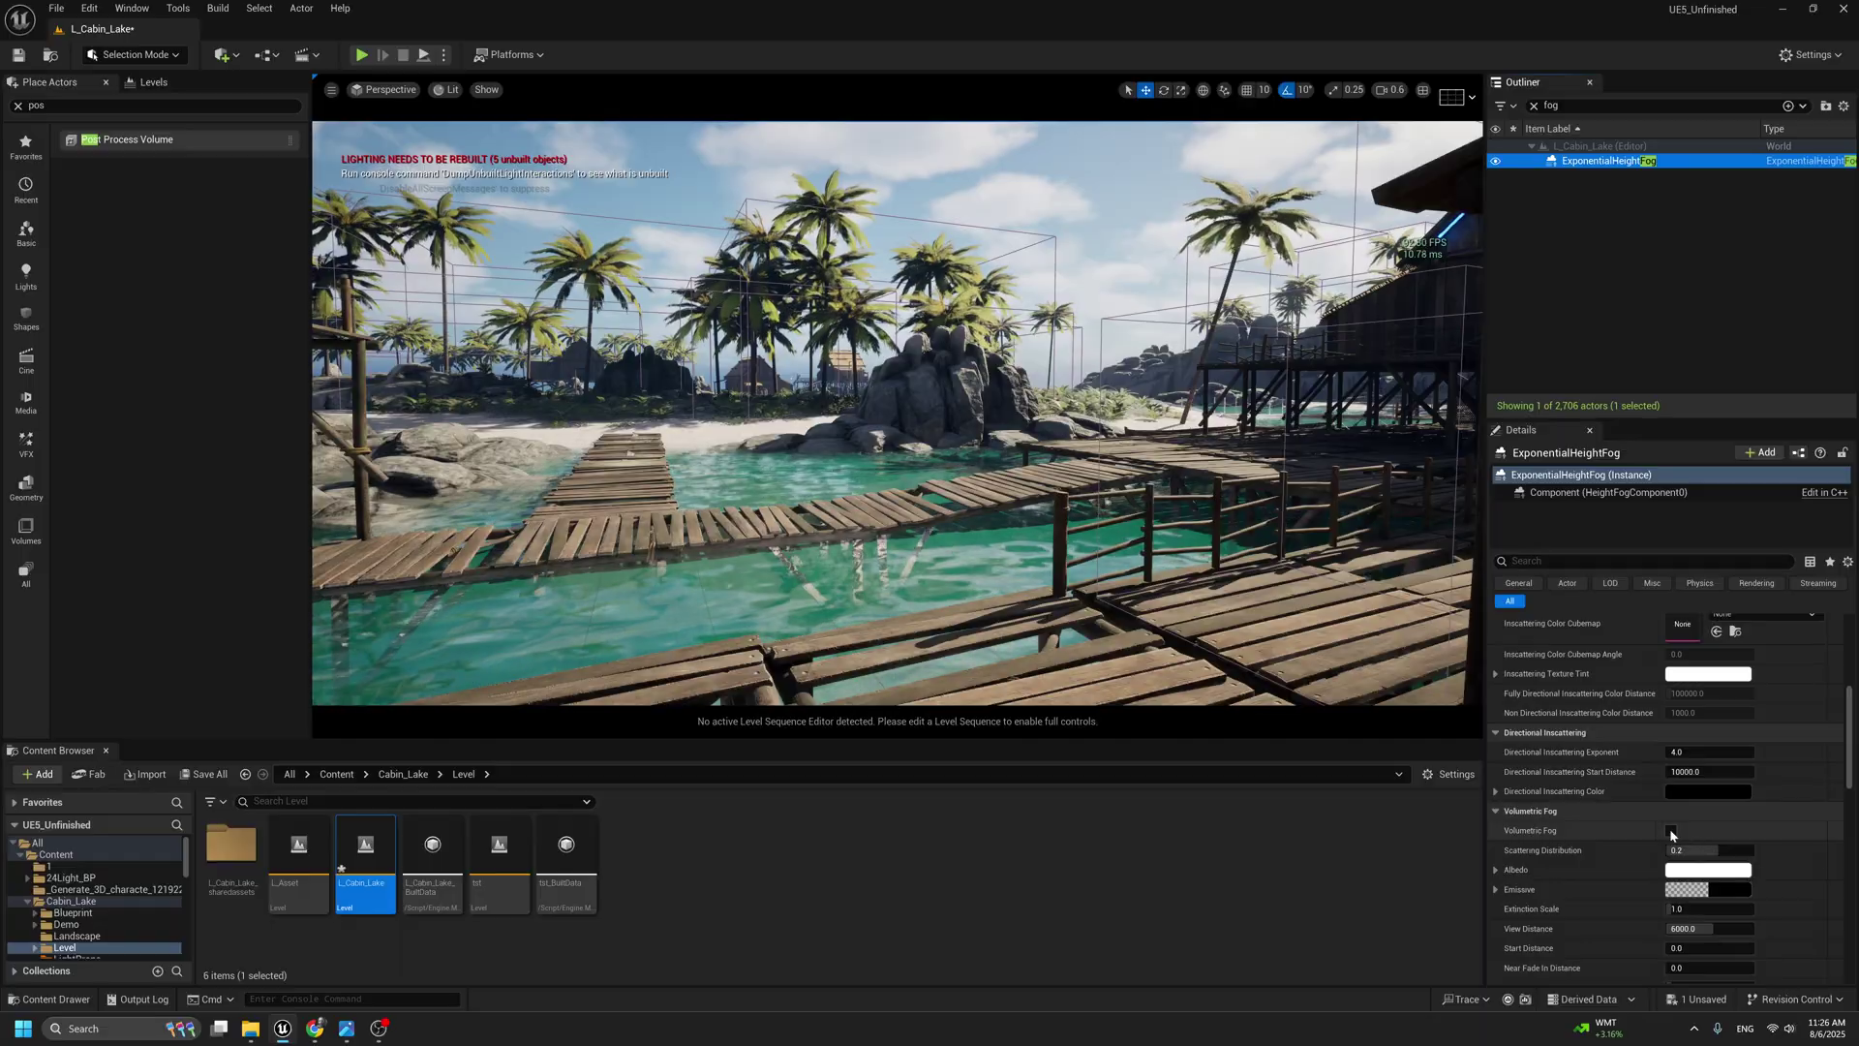
pyautogui.click(1671, 831)
# Set the volumetric fog's View Distance to 10000 and Start Distance to 1000, and view the fog along the deck.
pyautogui.scroll(-2, 1693, 823)
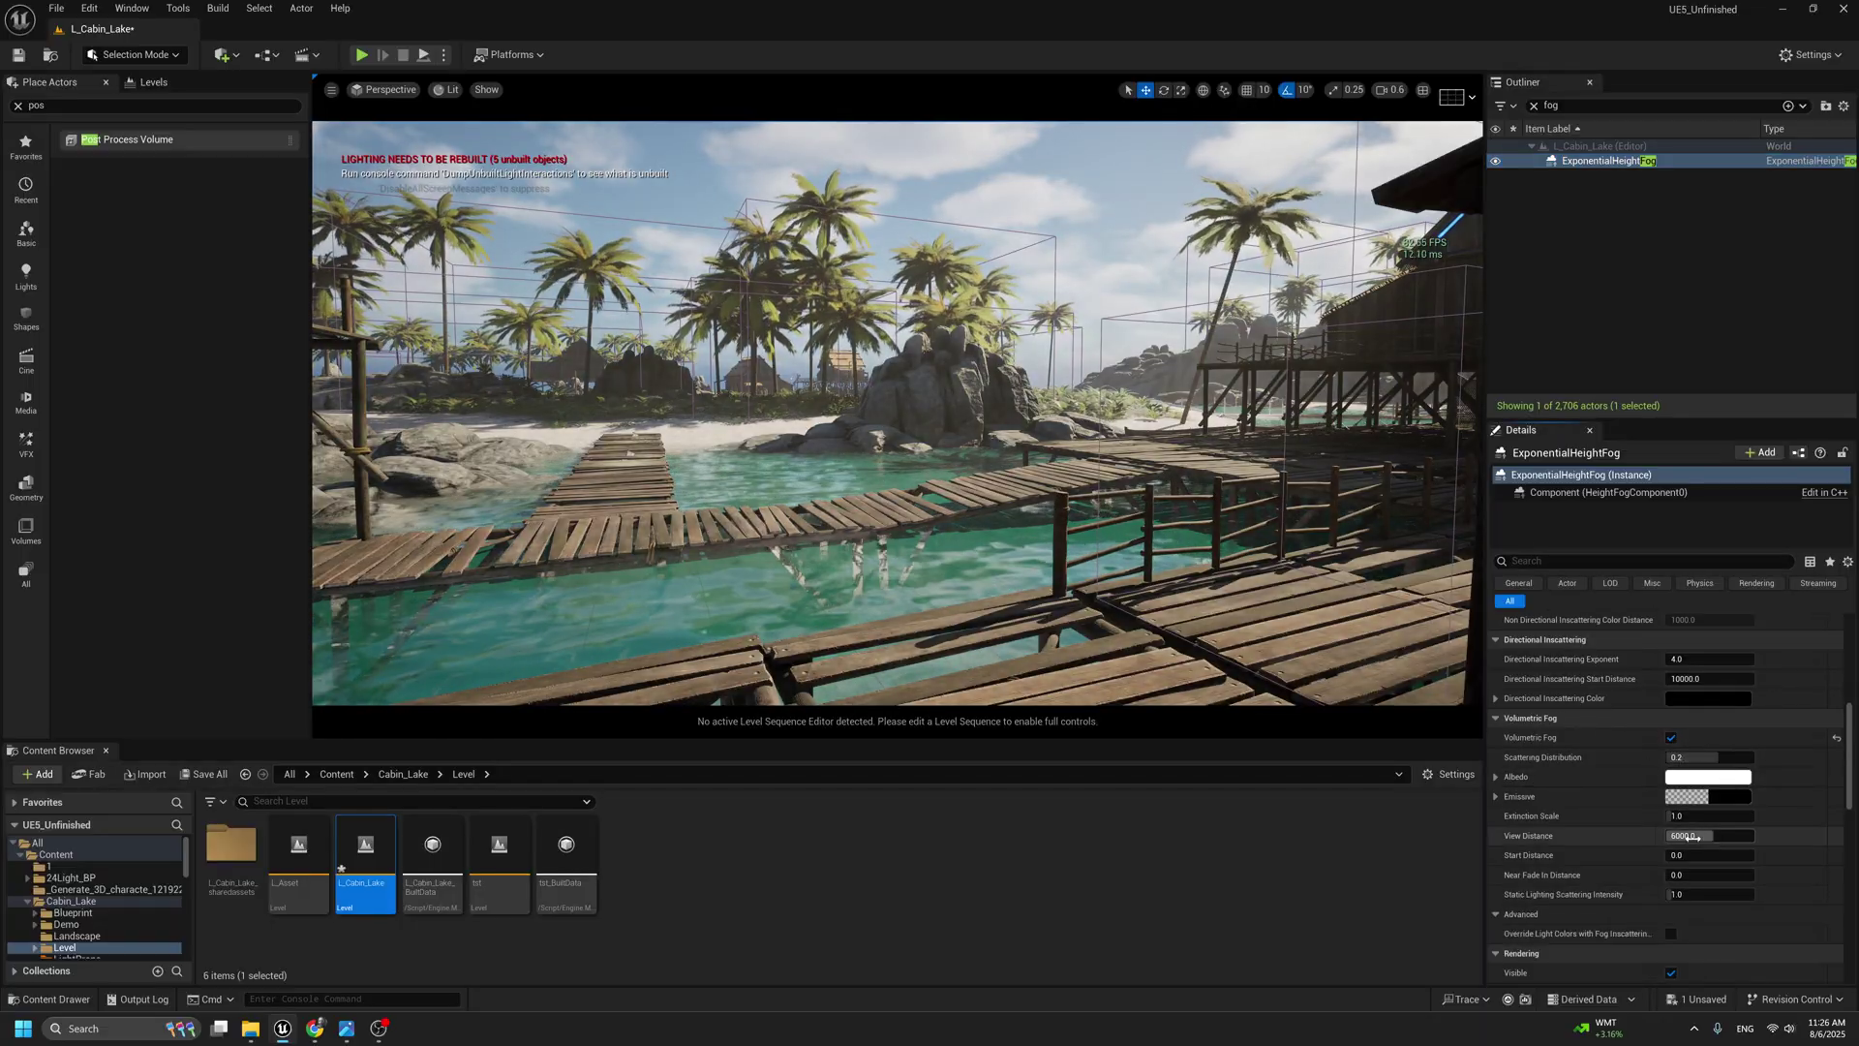
pyautogui.moveTo(1693, 837); pyautogui.dragTo(1743, 837)
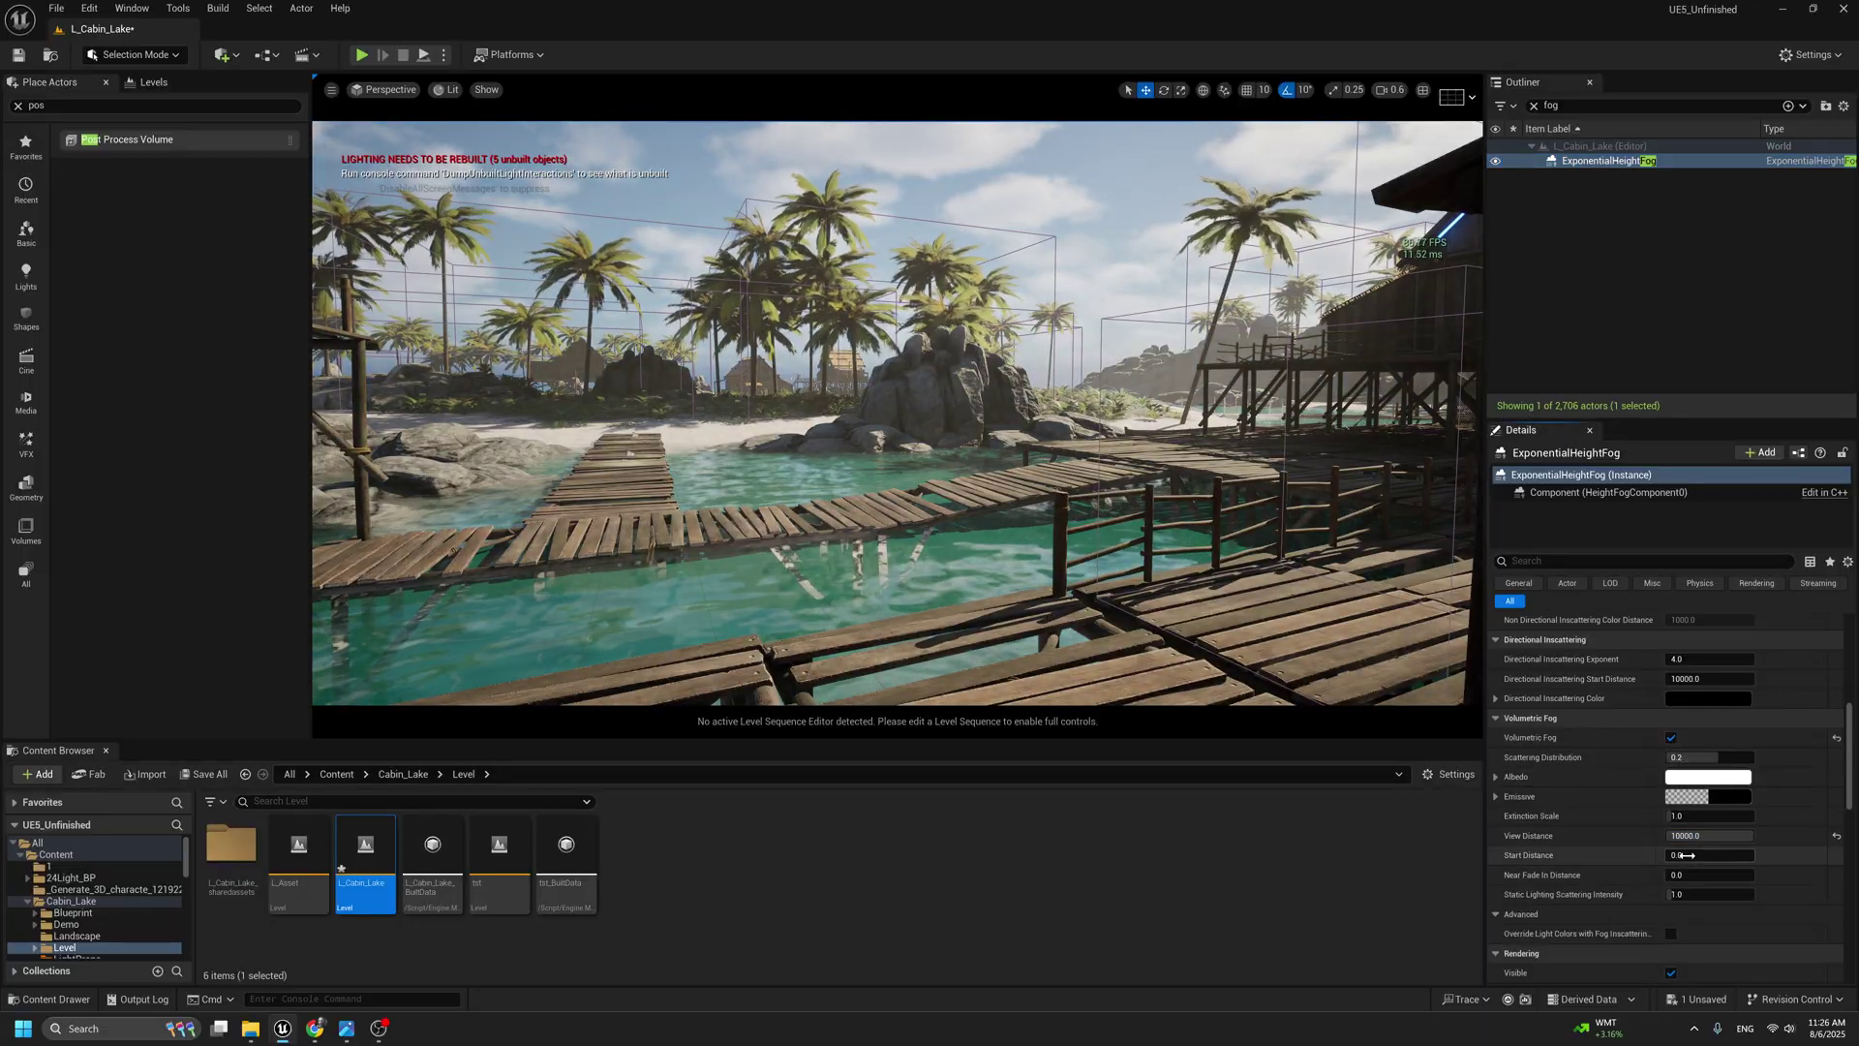
pyautogui.write('1000')
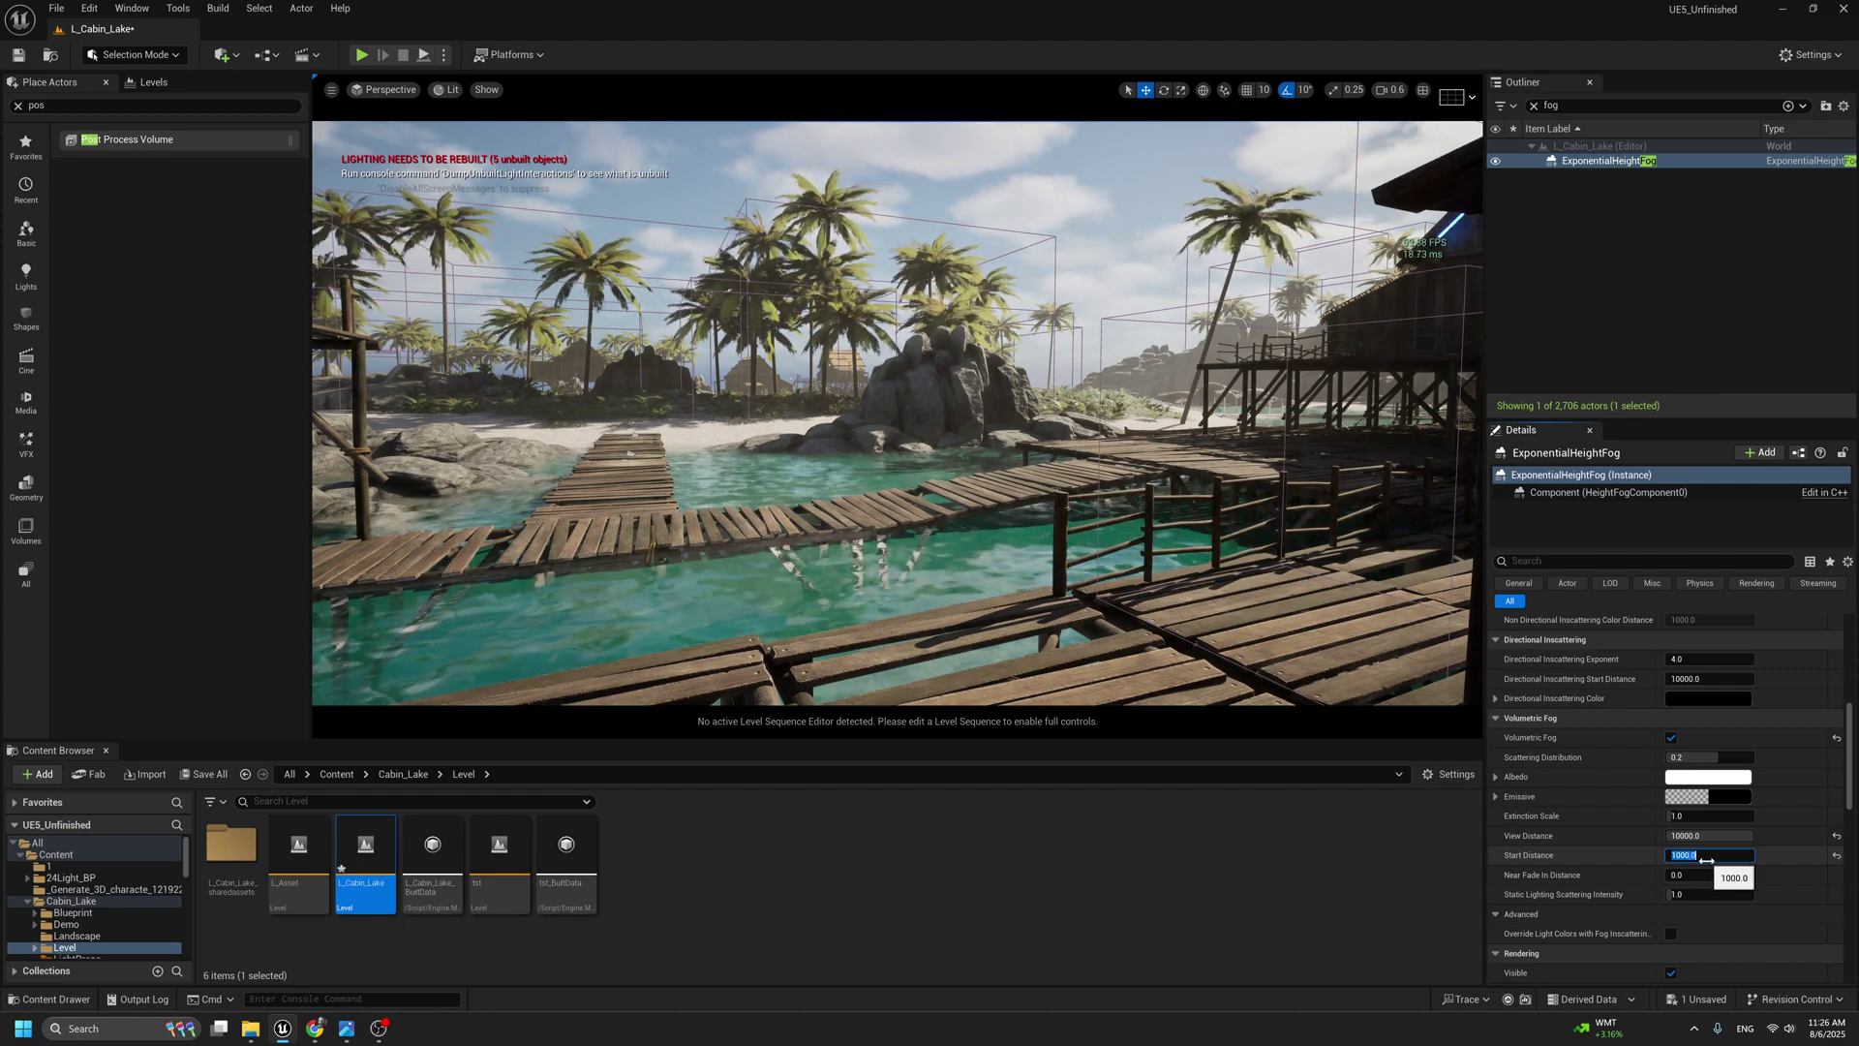
pyautogui.press('Return')
pyautogui.moveTo(898, 412); pyautogui.dragTo(1218, 449, button='right')
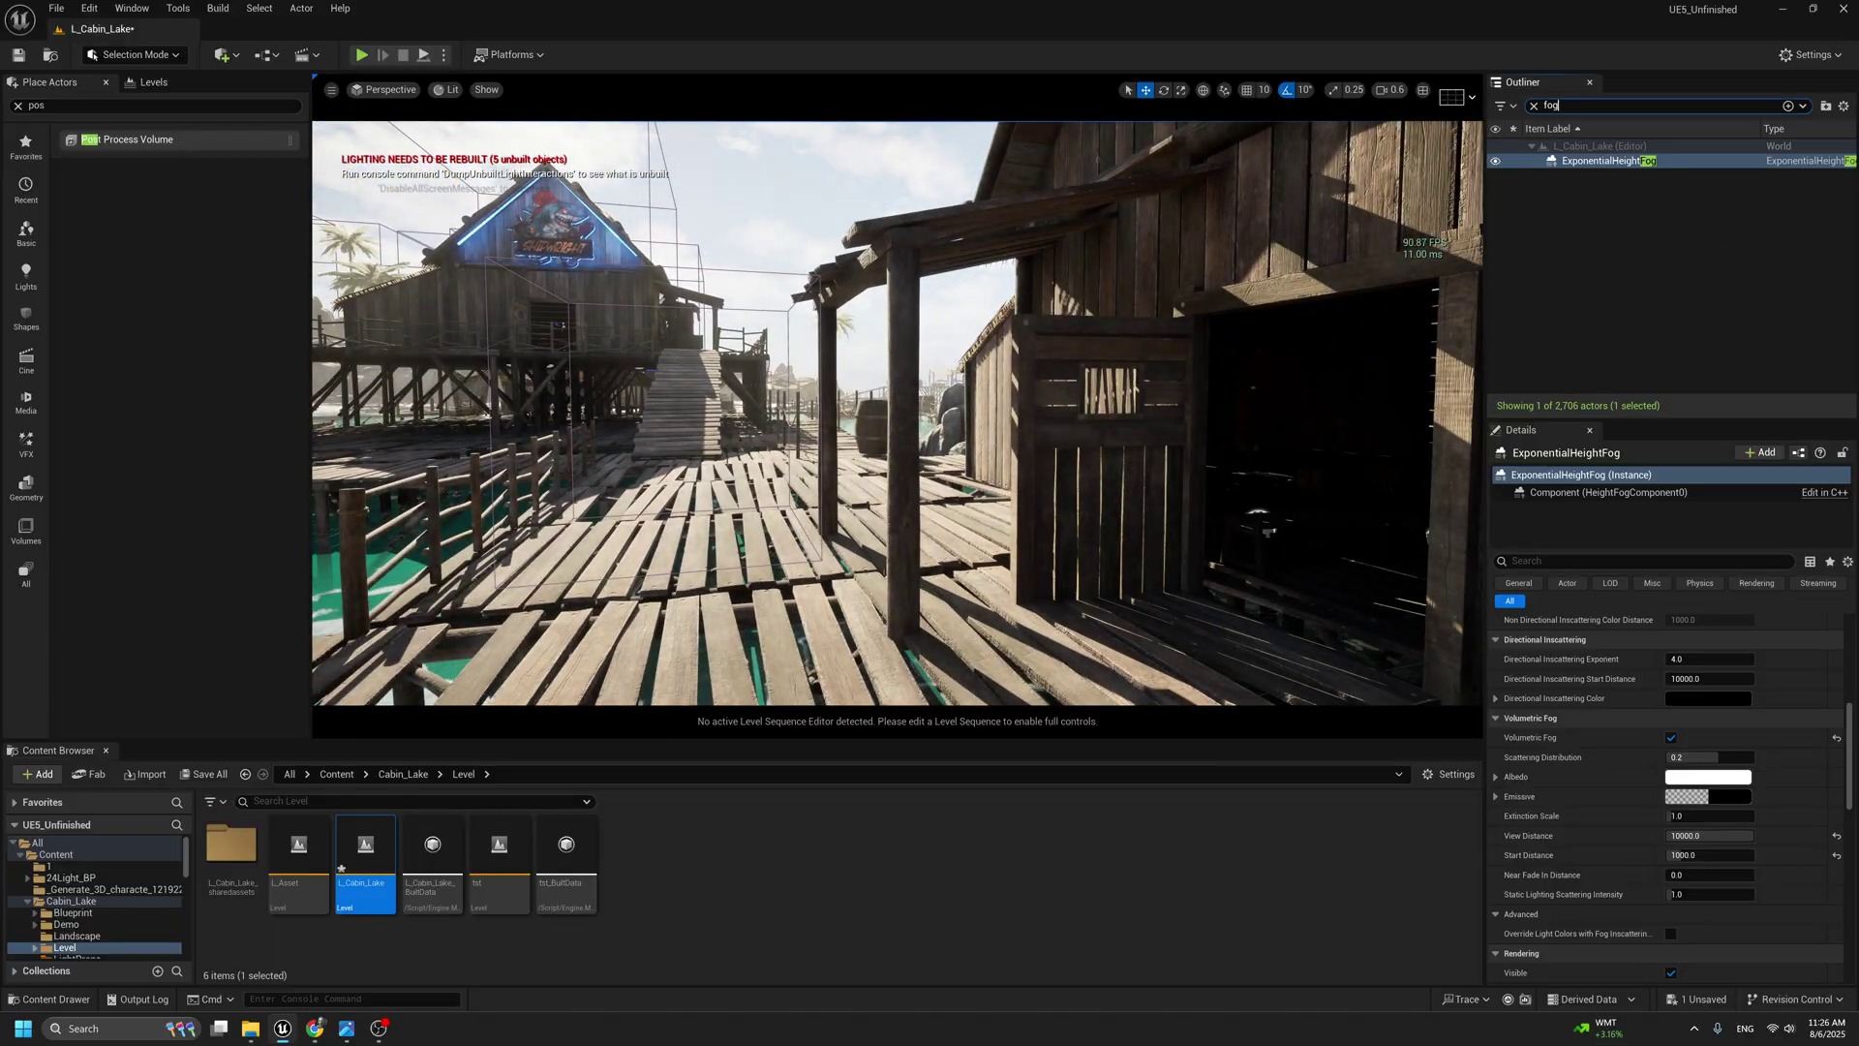
# Select the post process volume, filter its details by "exp", and check the Exposure Value (EV) scale on the cheat sheet image.
pyautogui.write('pos')
pyautogui.press('Return')
pyautogui.click(1646, 560)
pyautogui.write('exp')
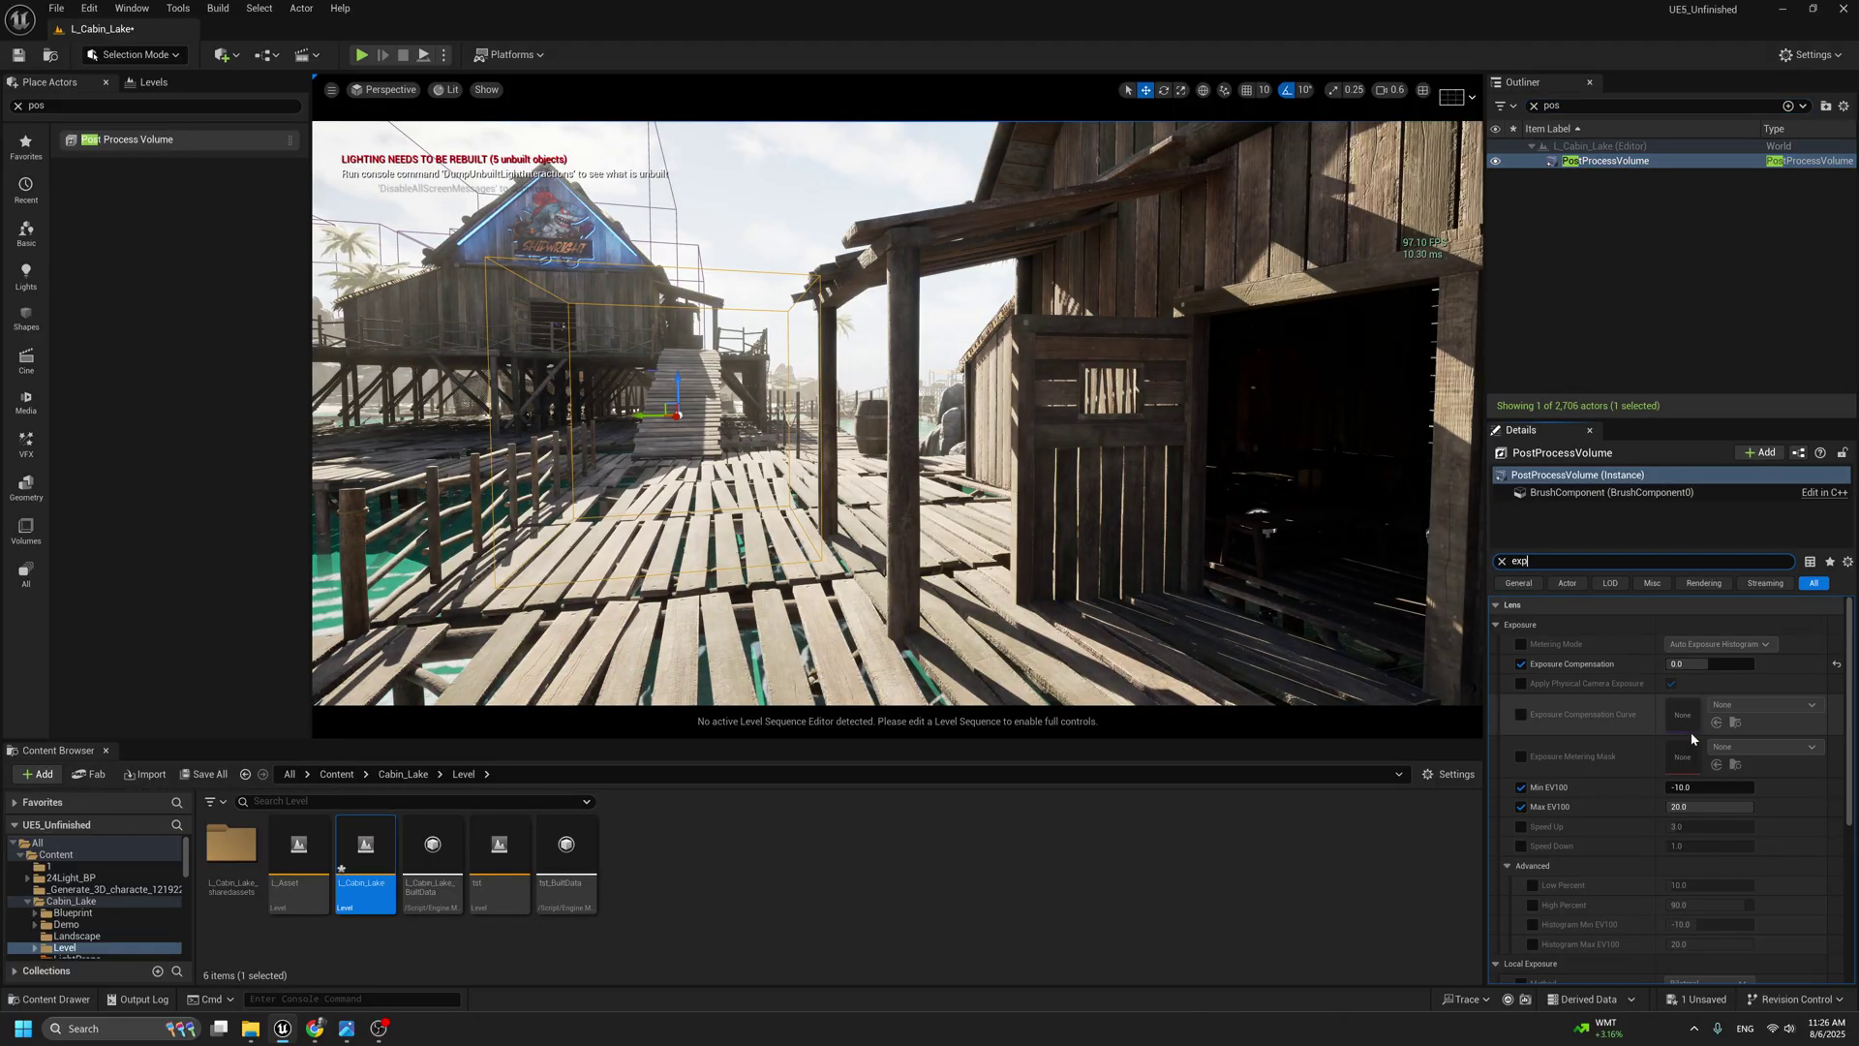
pyautogui.click(346, 1028)
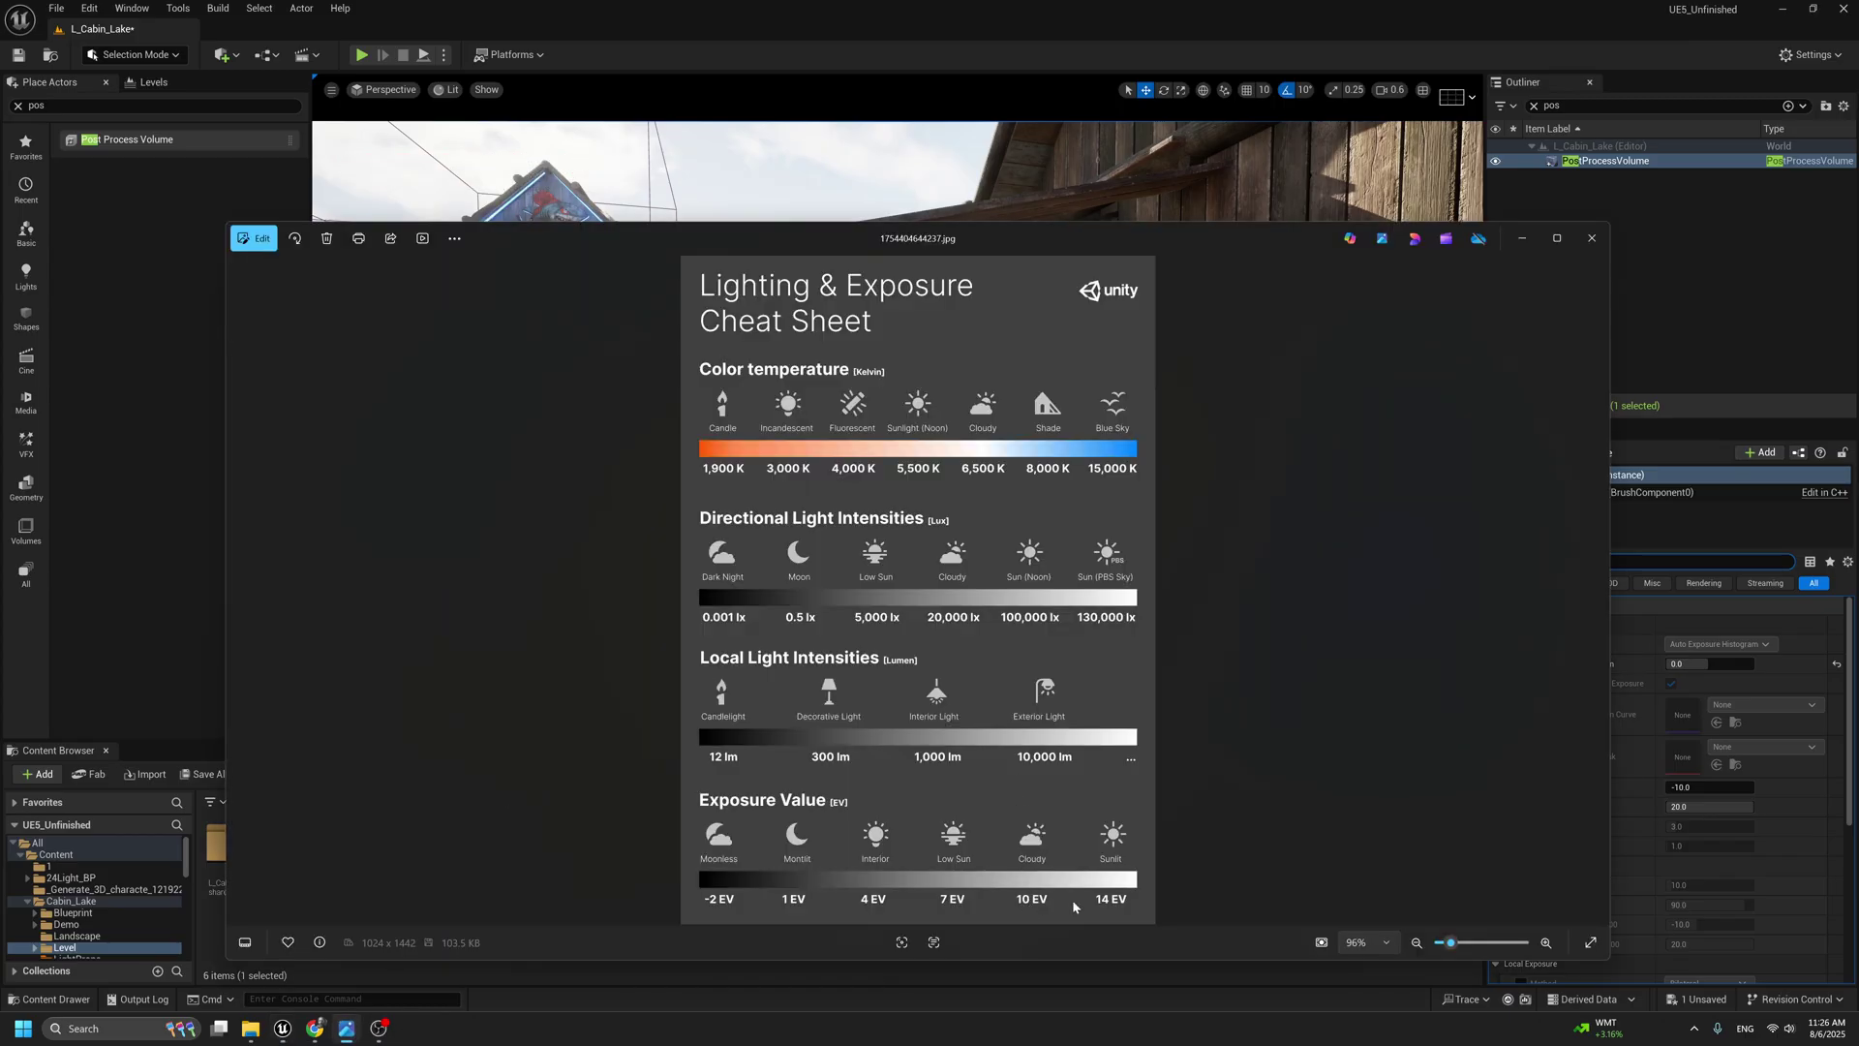
pyautogui.click(1525, 238)
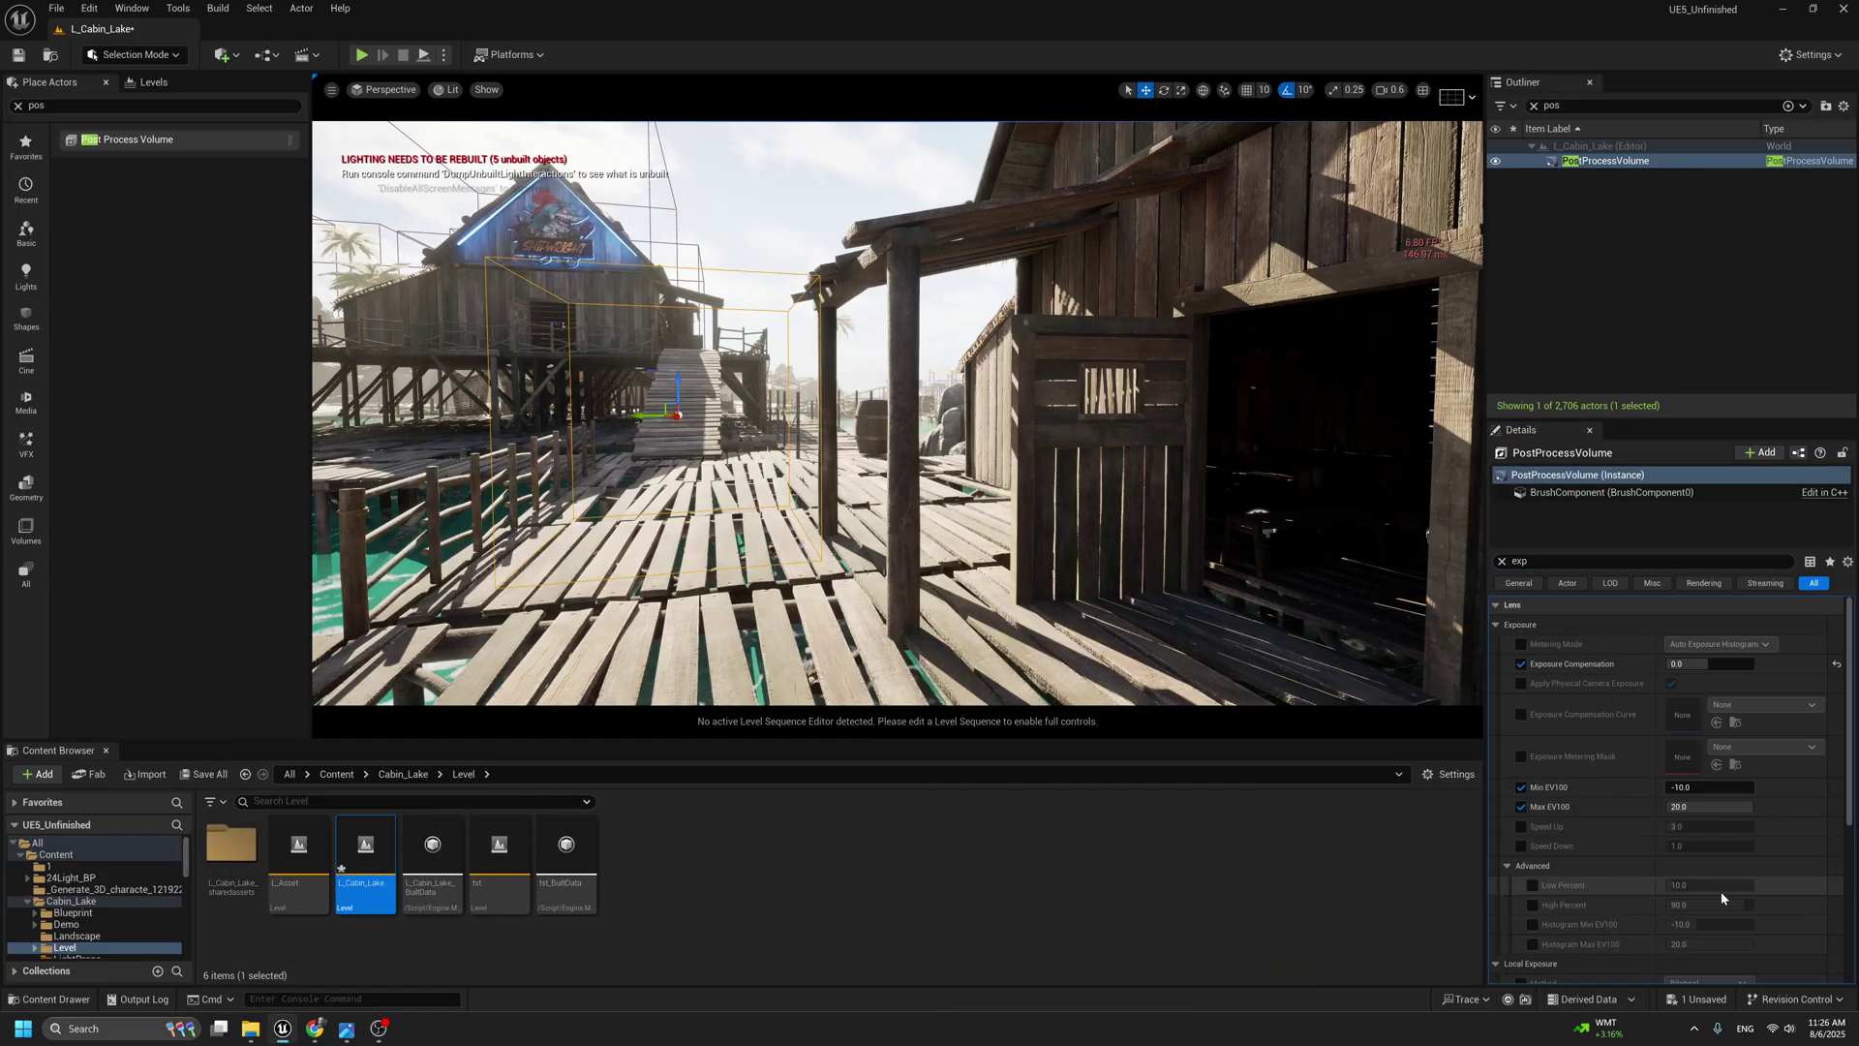
# Set the post process volume's Max EV100 to 12.75 and Min EV100 to 8.
pyautogui.write('12.75')
pyautogui.press('Return')
pyautogui.click(1700, 789)
pyautogui.write('8')
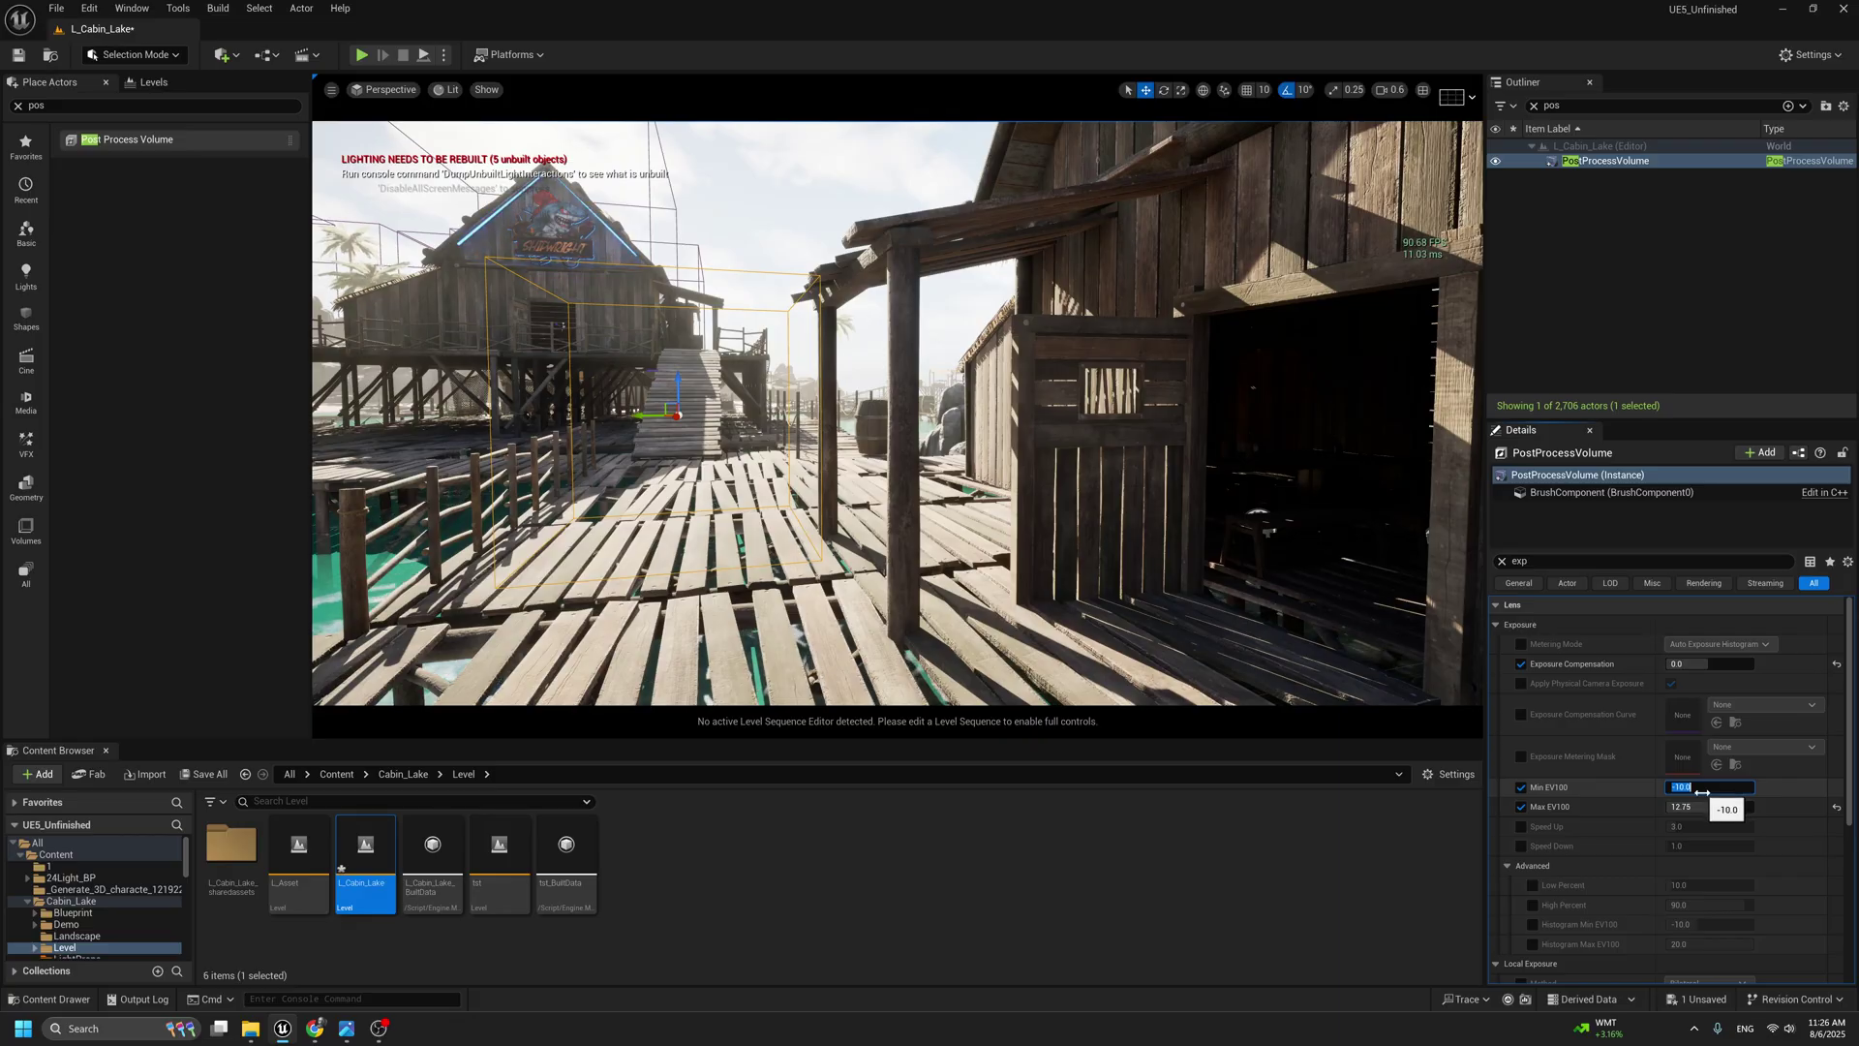
pyautogui.press('Return')
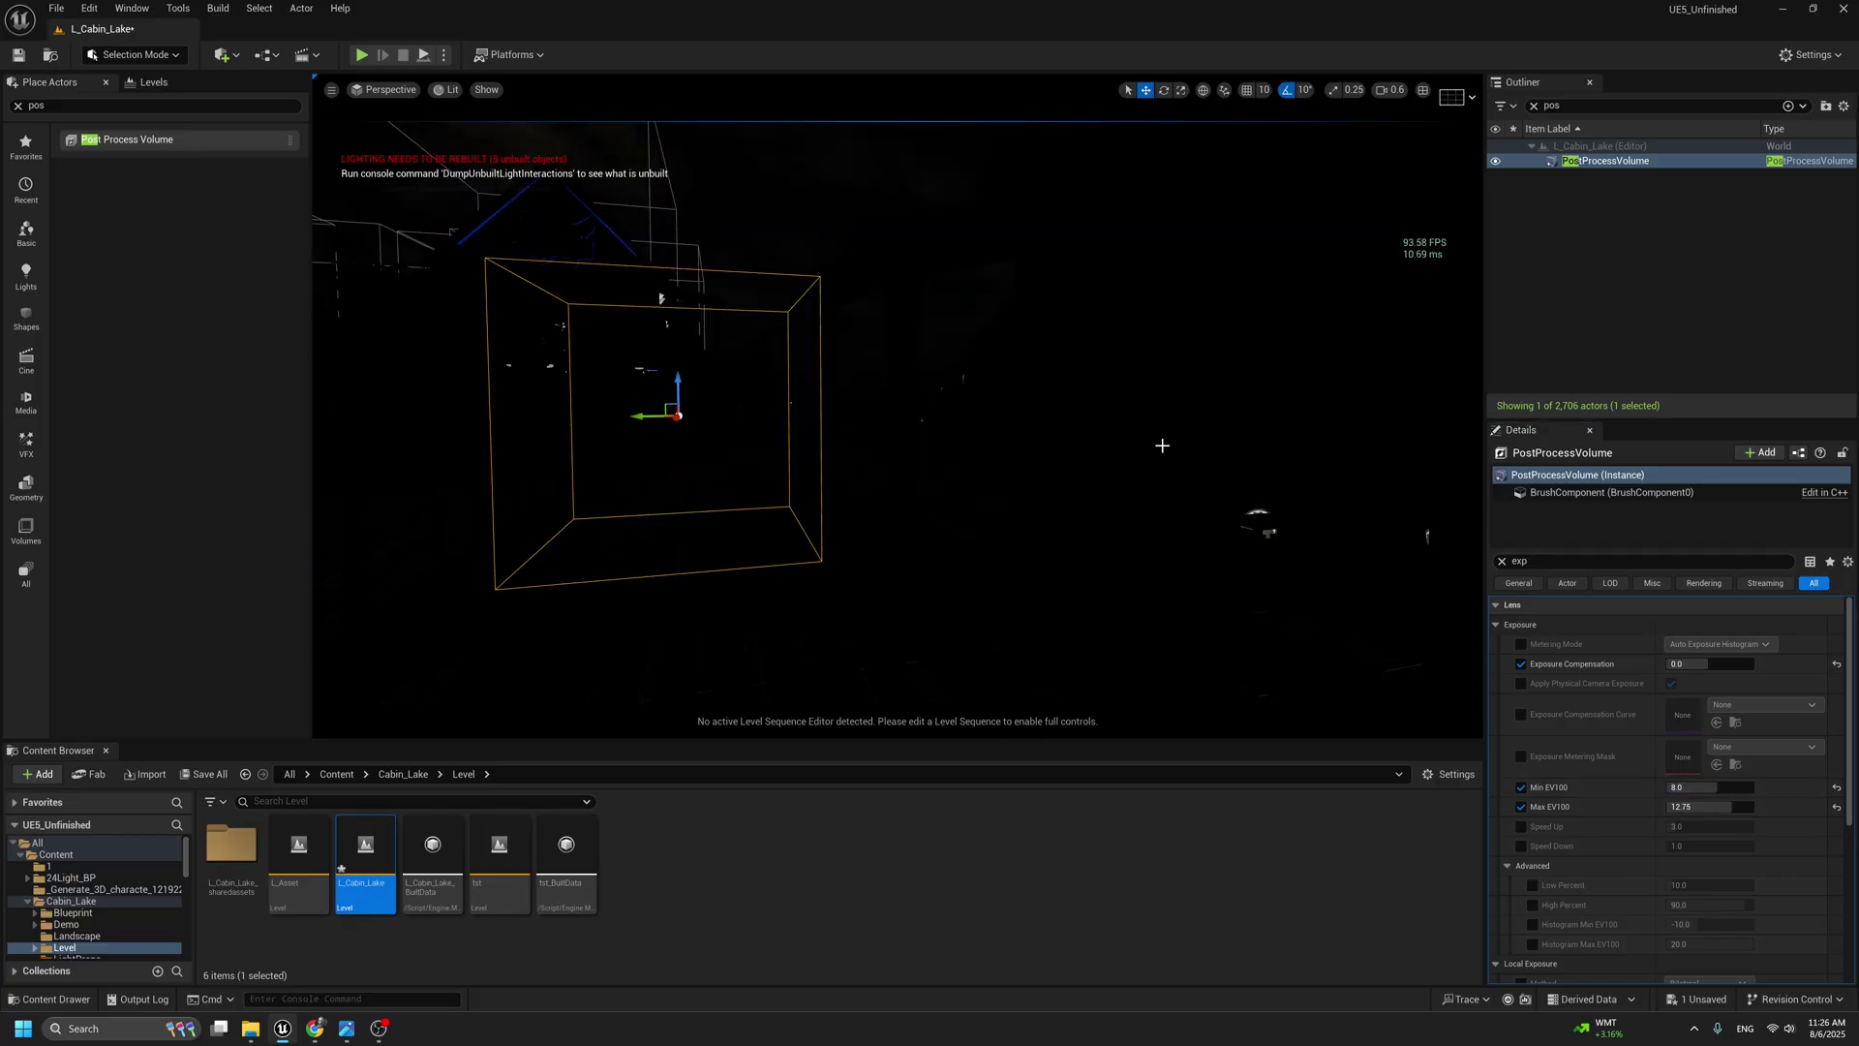
# Check the Directional Light Intensities on the cheat sheet image and set the DirectionalLight's intensity to 100000 lux.
pyautogui.click(356, 1029)
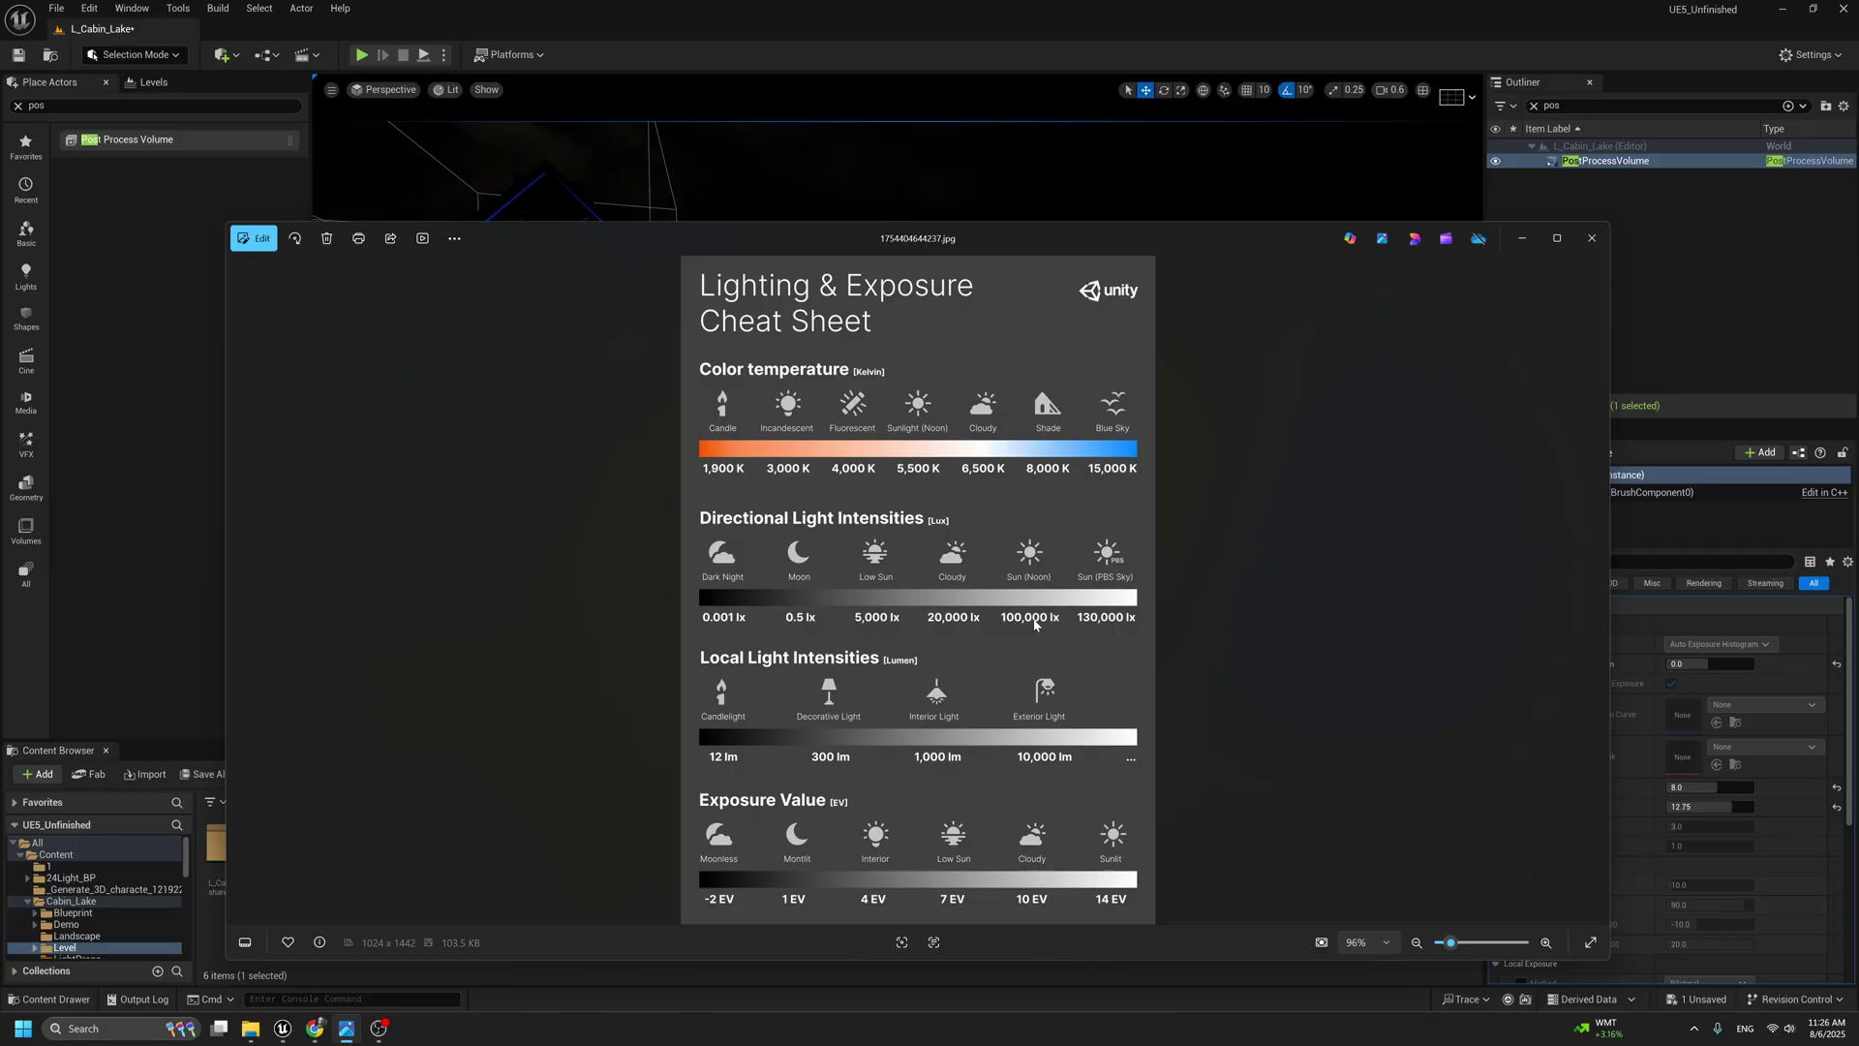
pyautogui.click(1520, 239)
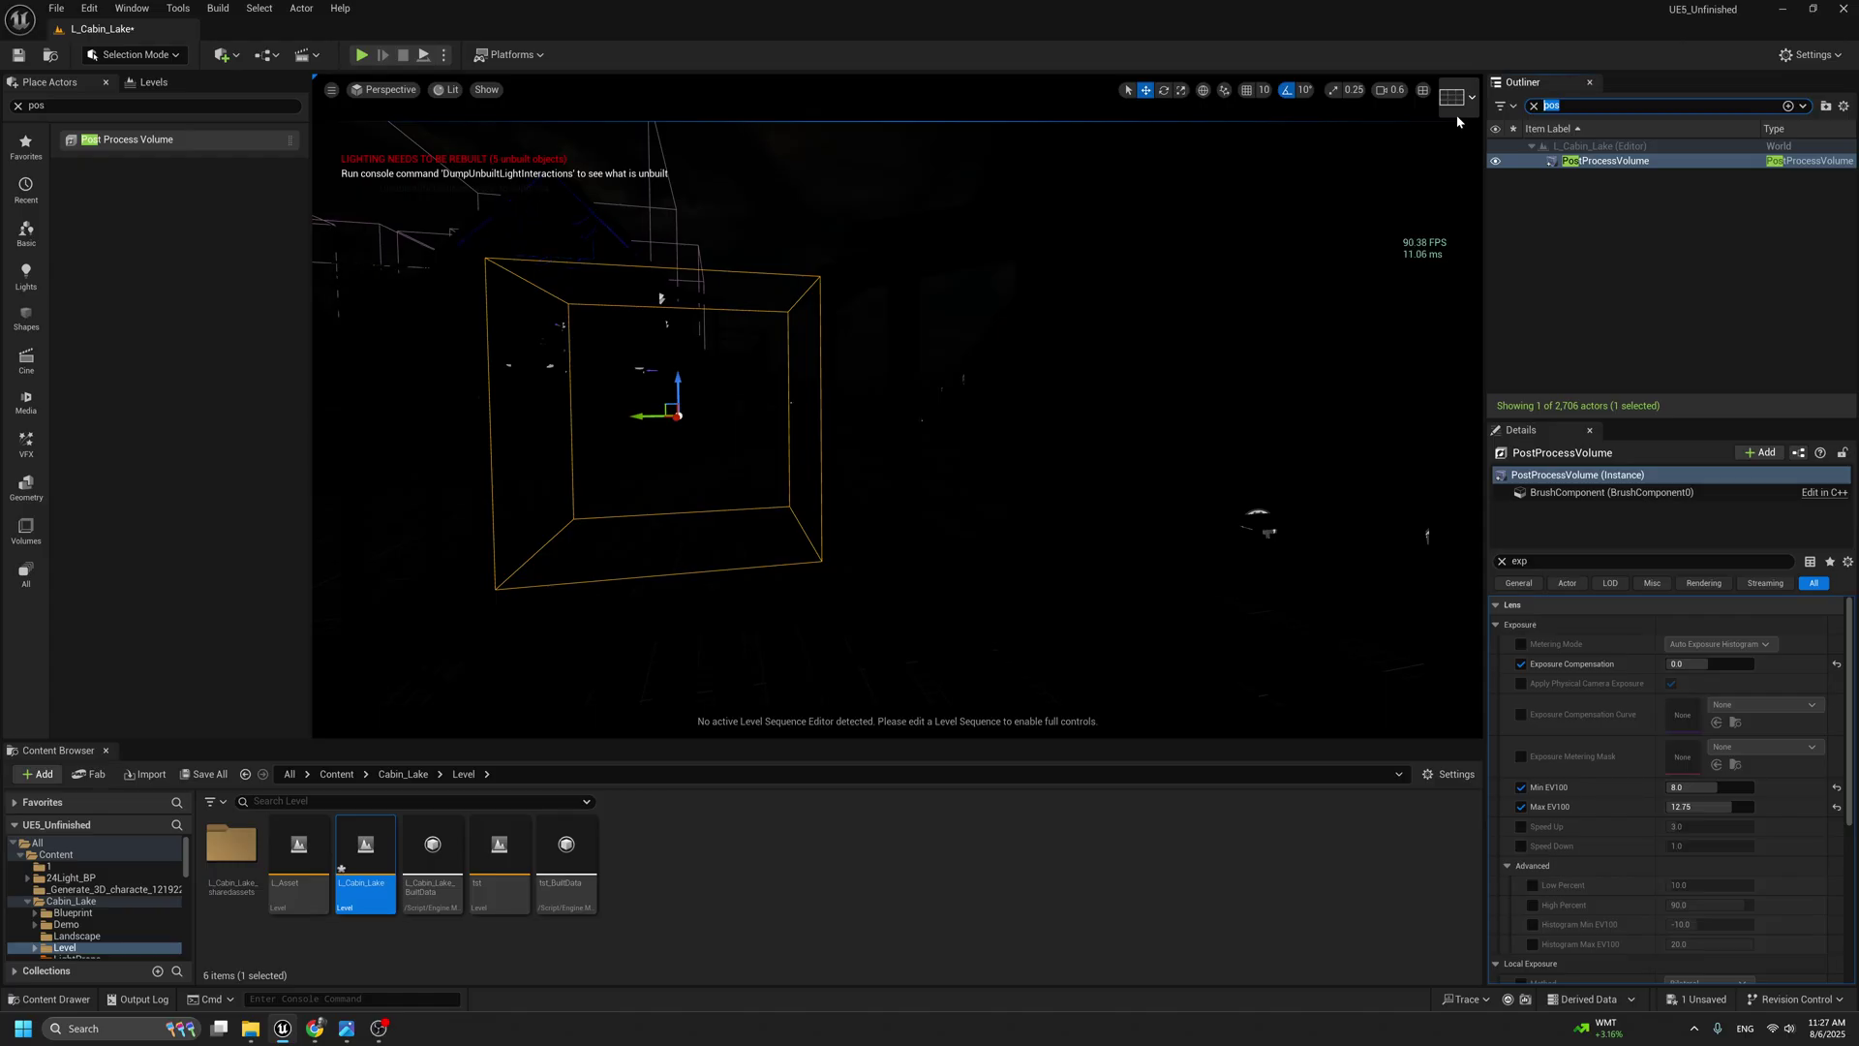
pyautogui.write('dir')
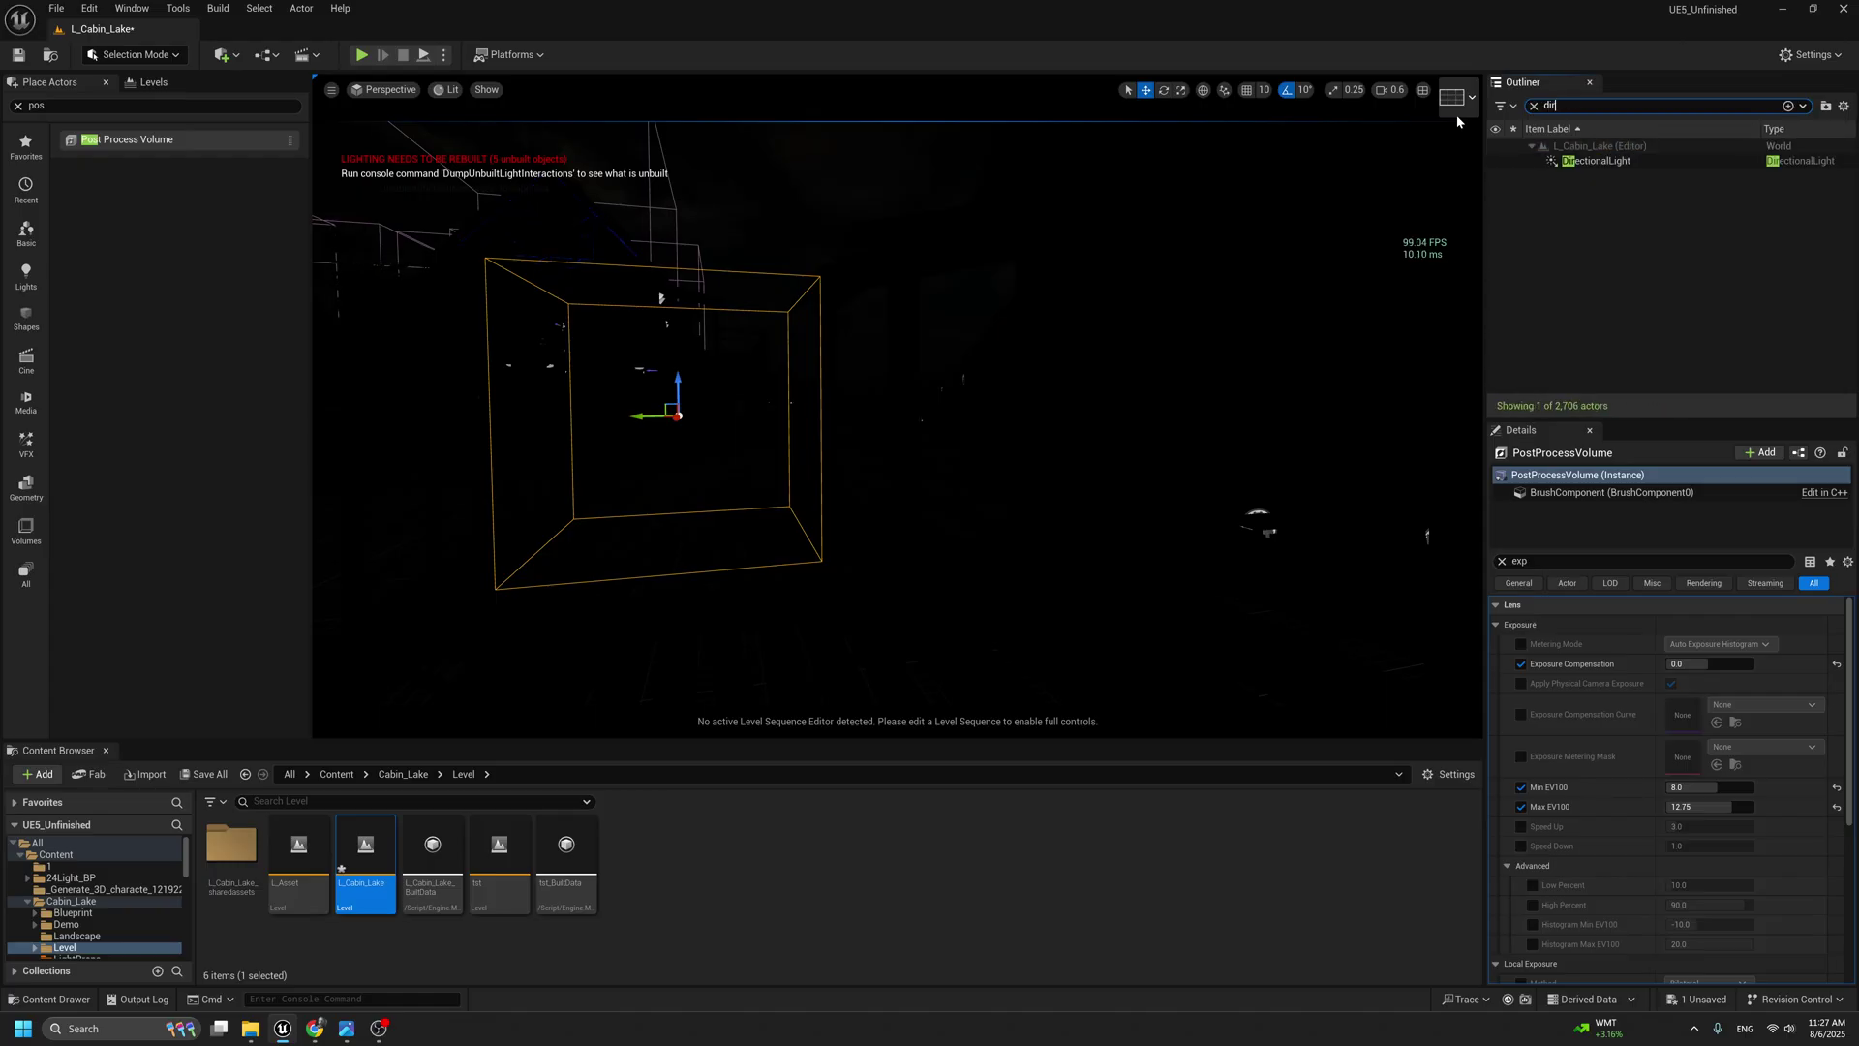
pyautogui.click(1595, 161)
pyautogui.click(1580, 562)
pyautogui.press('BackSpace')
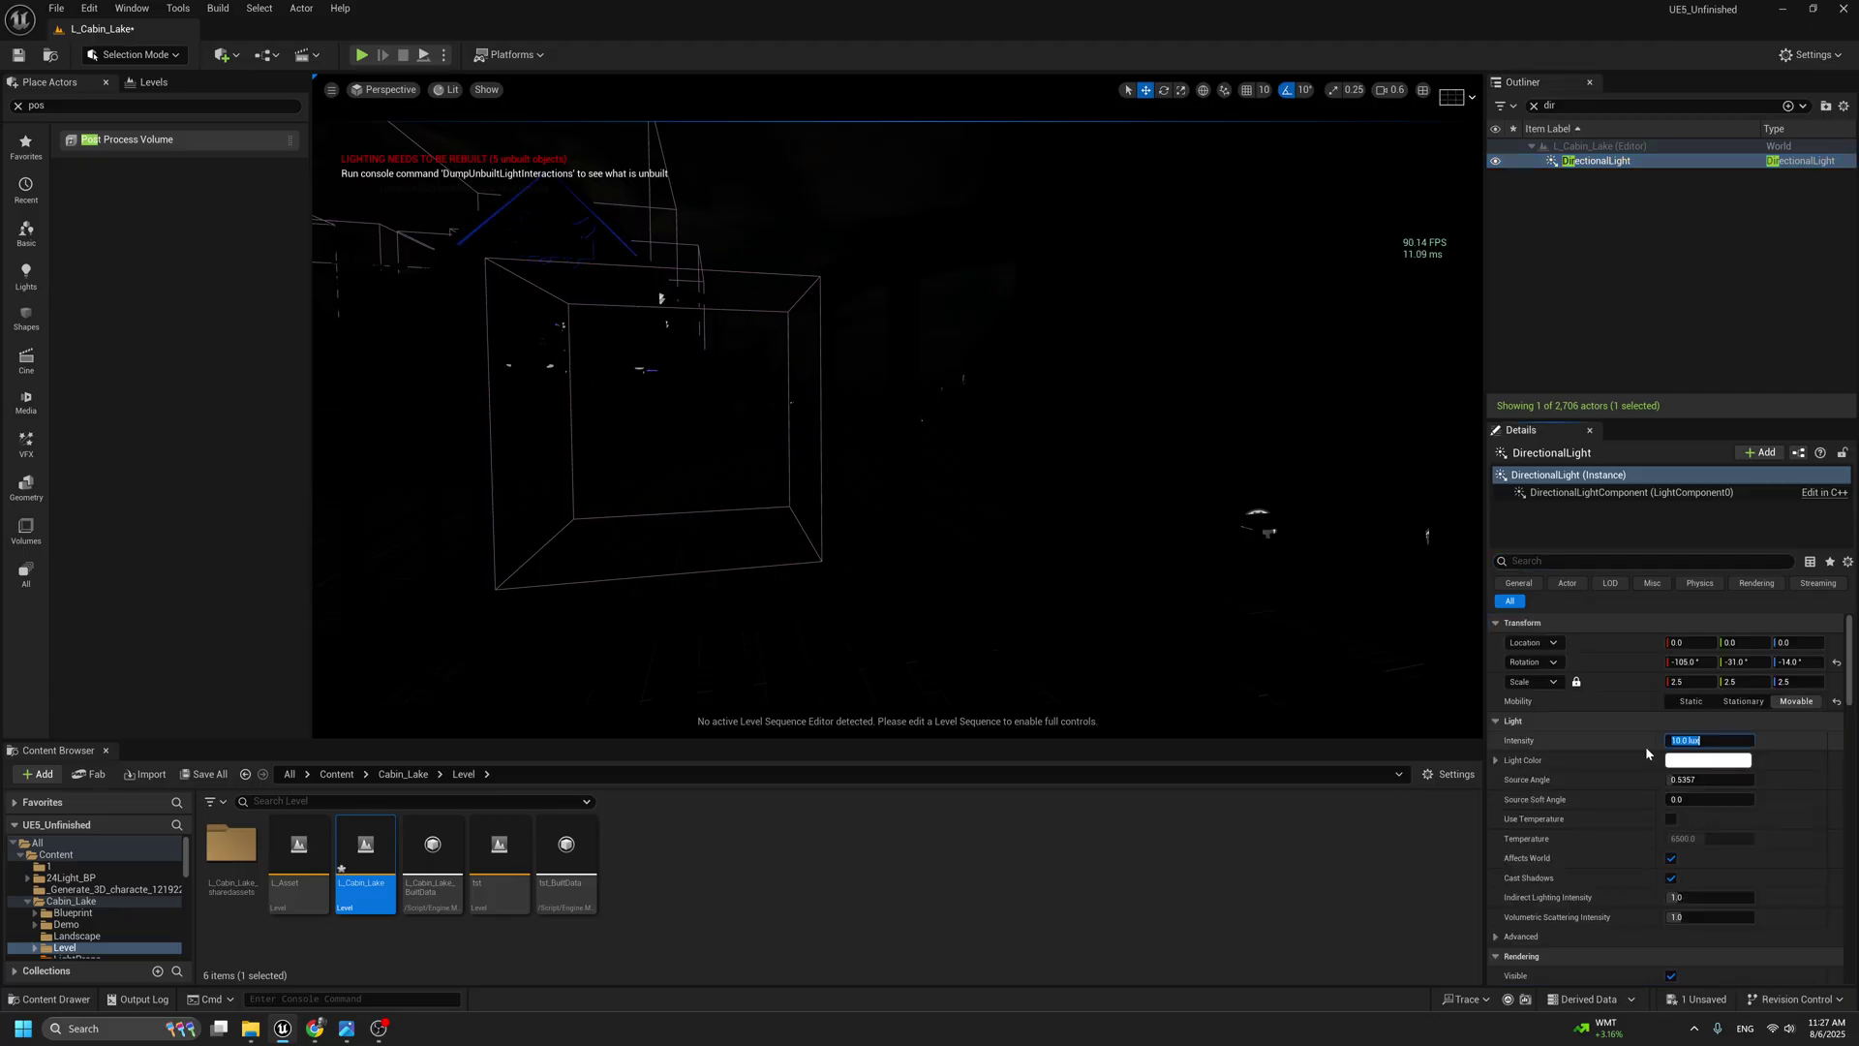
pyautogui.write('100000')
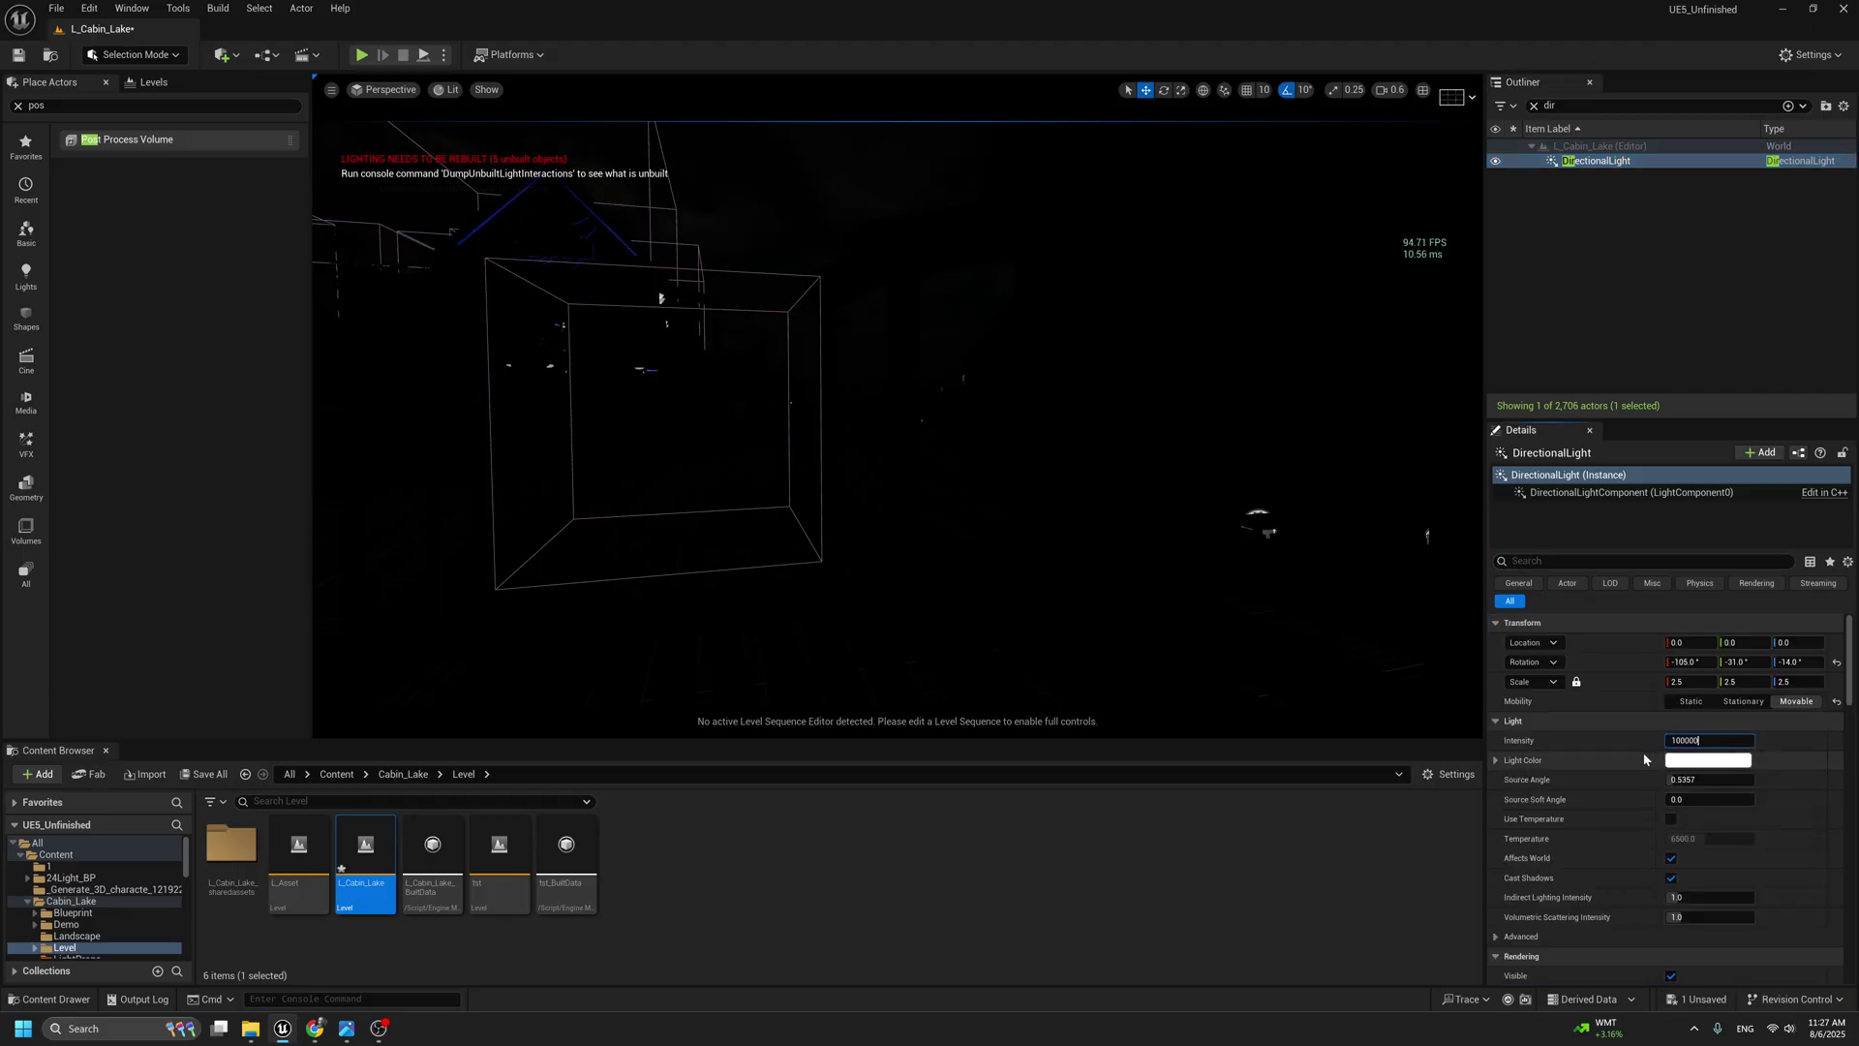
pyautogui.press('Return')
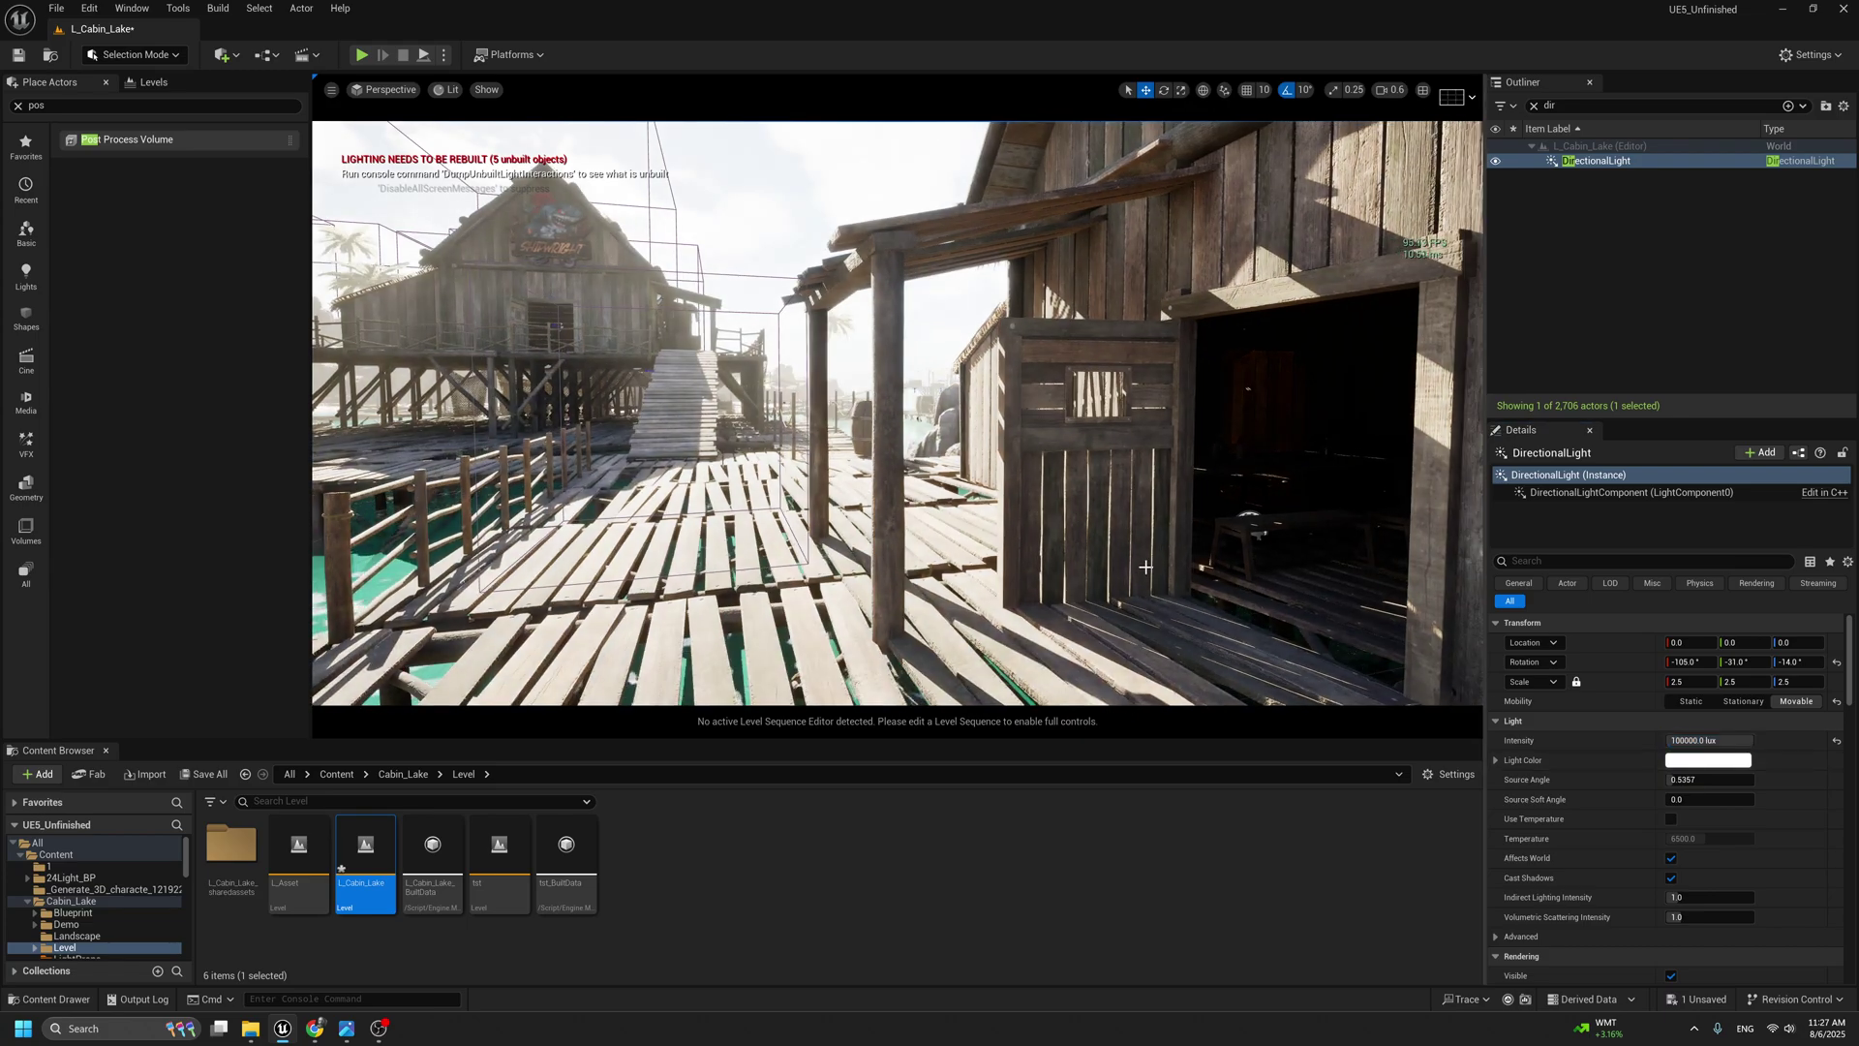
# Look along the deck and inside the cabin to judge the auto exposure under the current sunlight.
pyautogui.moveTo(897, 414); pyautogui.dragTo(1133, 418, button='right')
pyautogui.press('w')
pyautogui.moveTo(746, 492); pyautogui.dragTo(644, 495, button='right')
pyautogui.moveTo(926, 532); pyautogui.dragTo(716, 554, button='right')
pyautogui.press('w')
pyautogui.moveTo(620, 497); pyautogui.dragTo(823, 592, button='right')
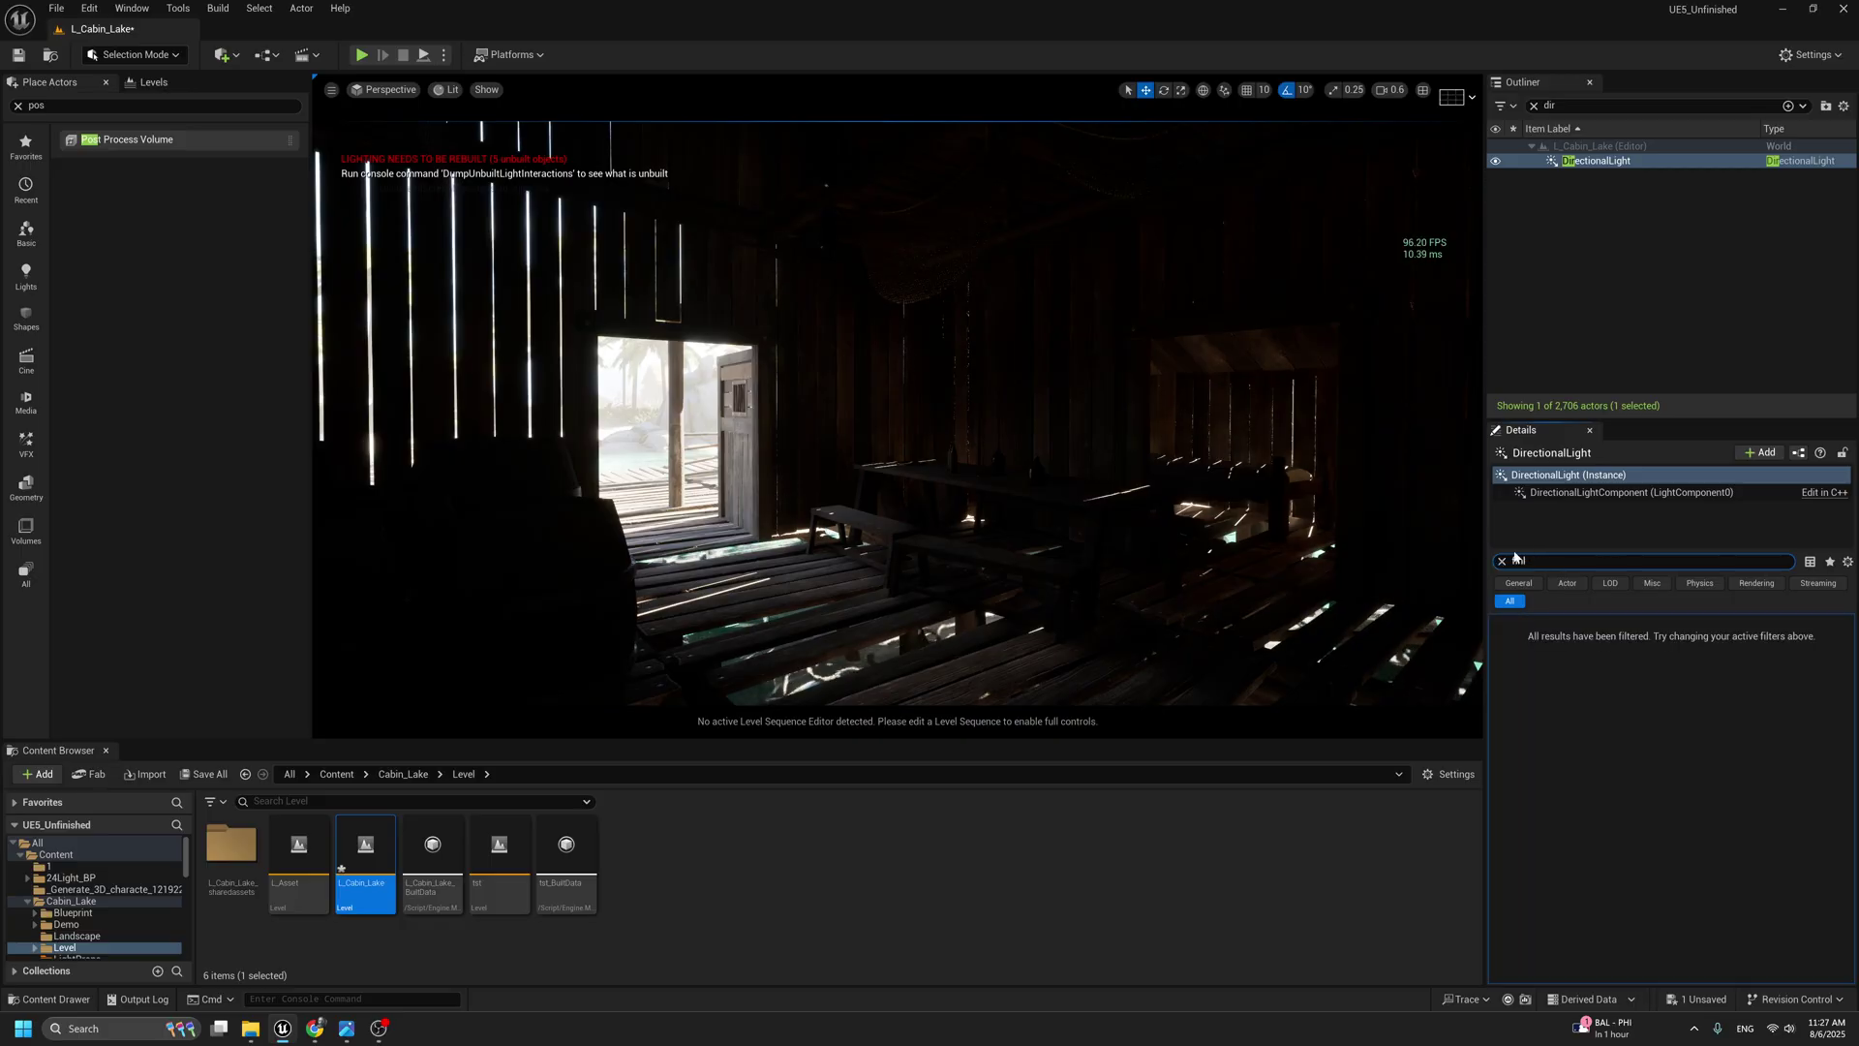
# Override the post process volume's Film settings with Slope 1.0 and Toe 0.3.
pyautogui.write('lm')
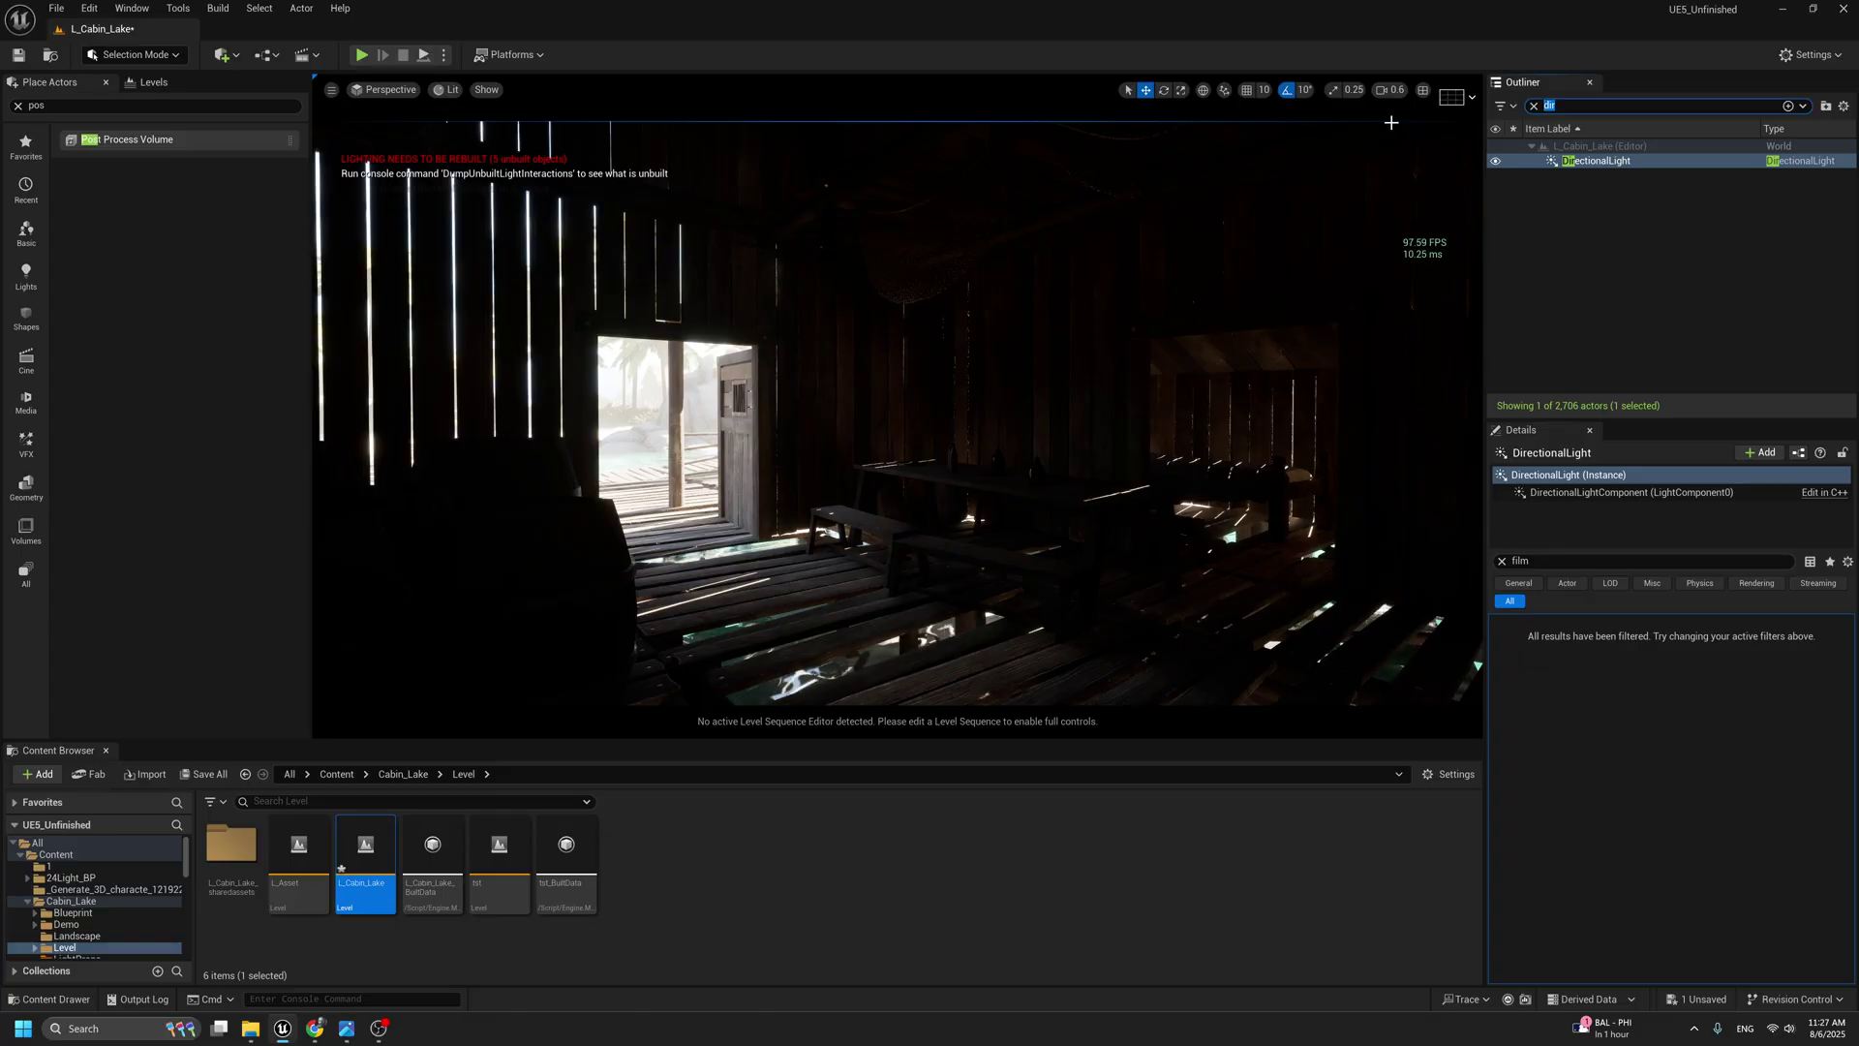
pyautogui.write('pos')
pyautogui.click(1588, 161)
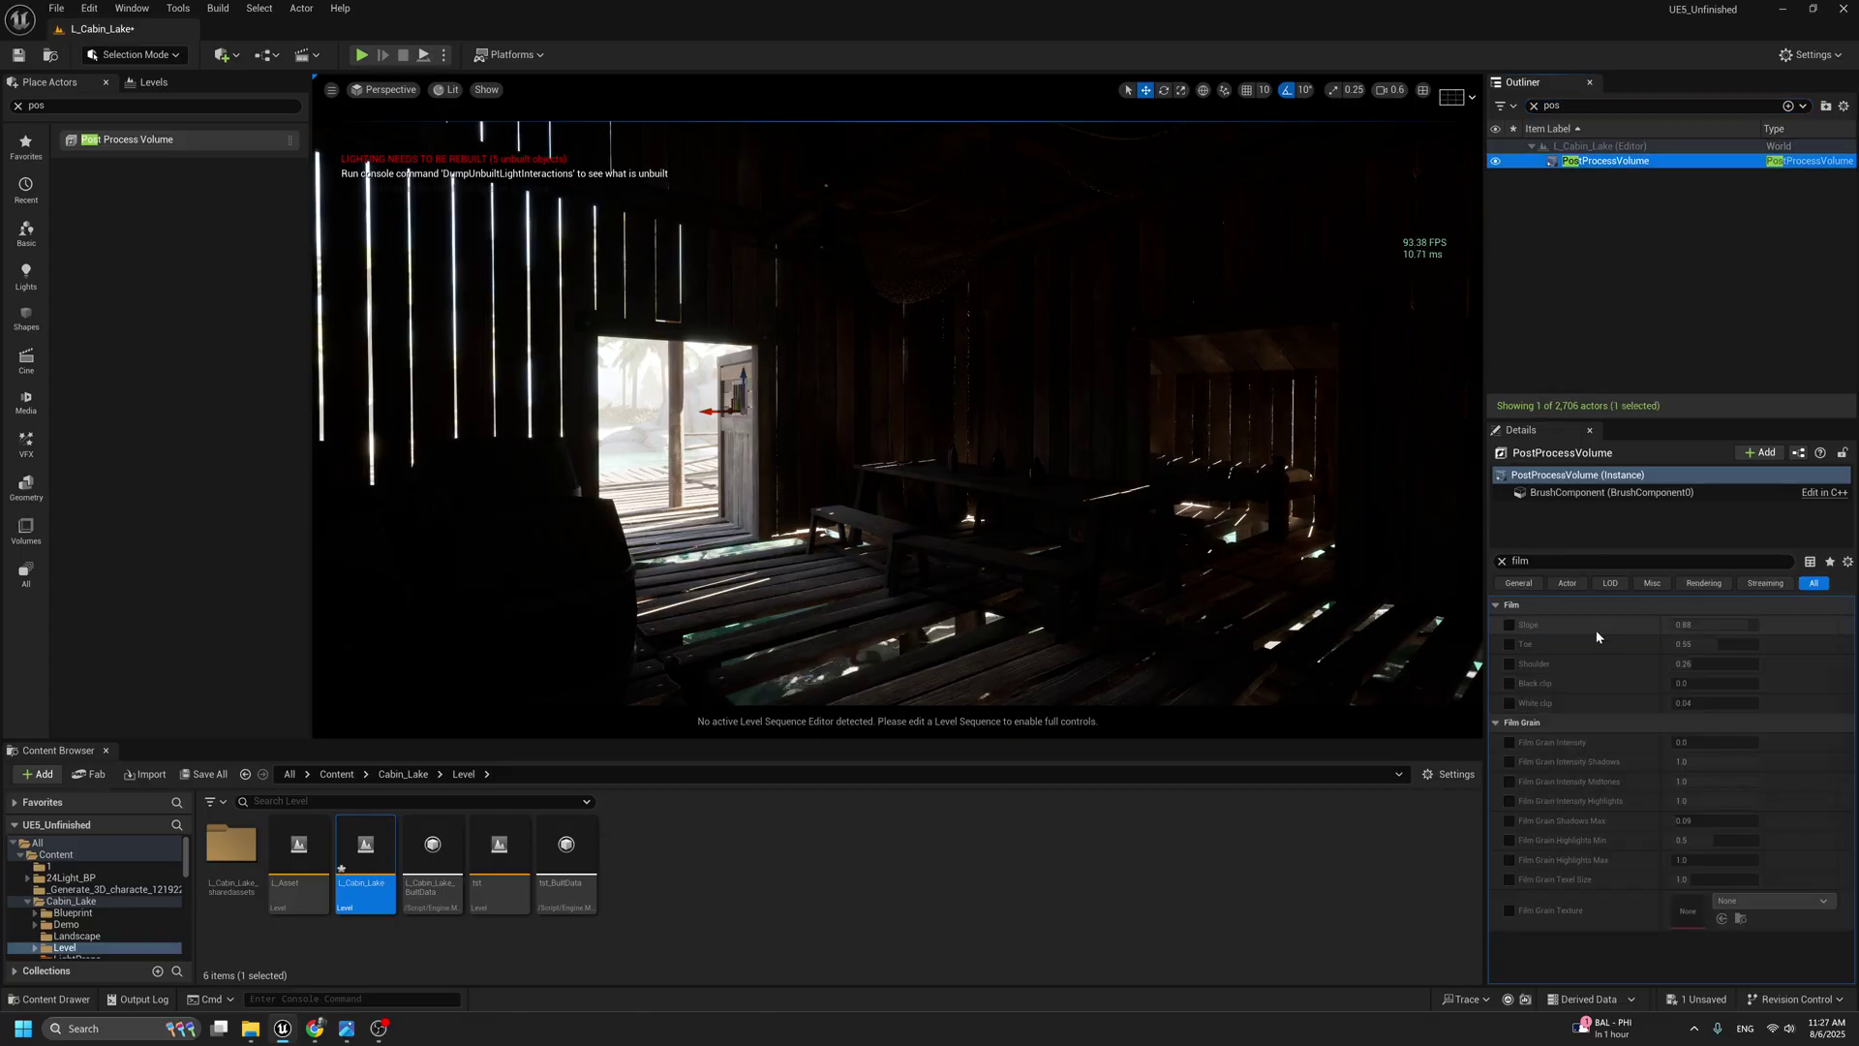
pyautogui.click(1508, 626)
pyautogui.click(1511, 644)
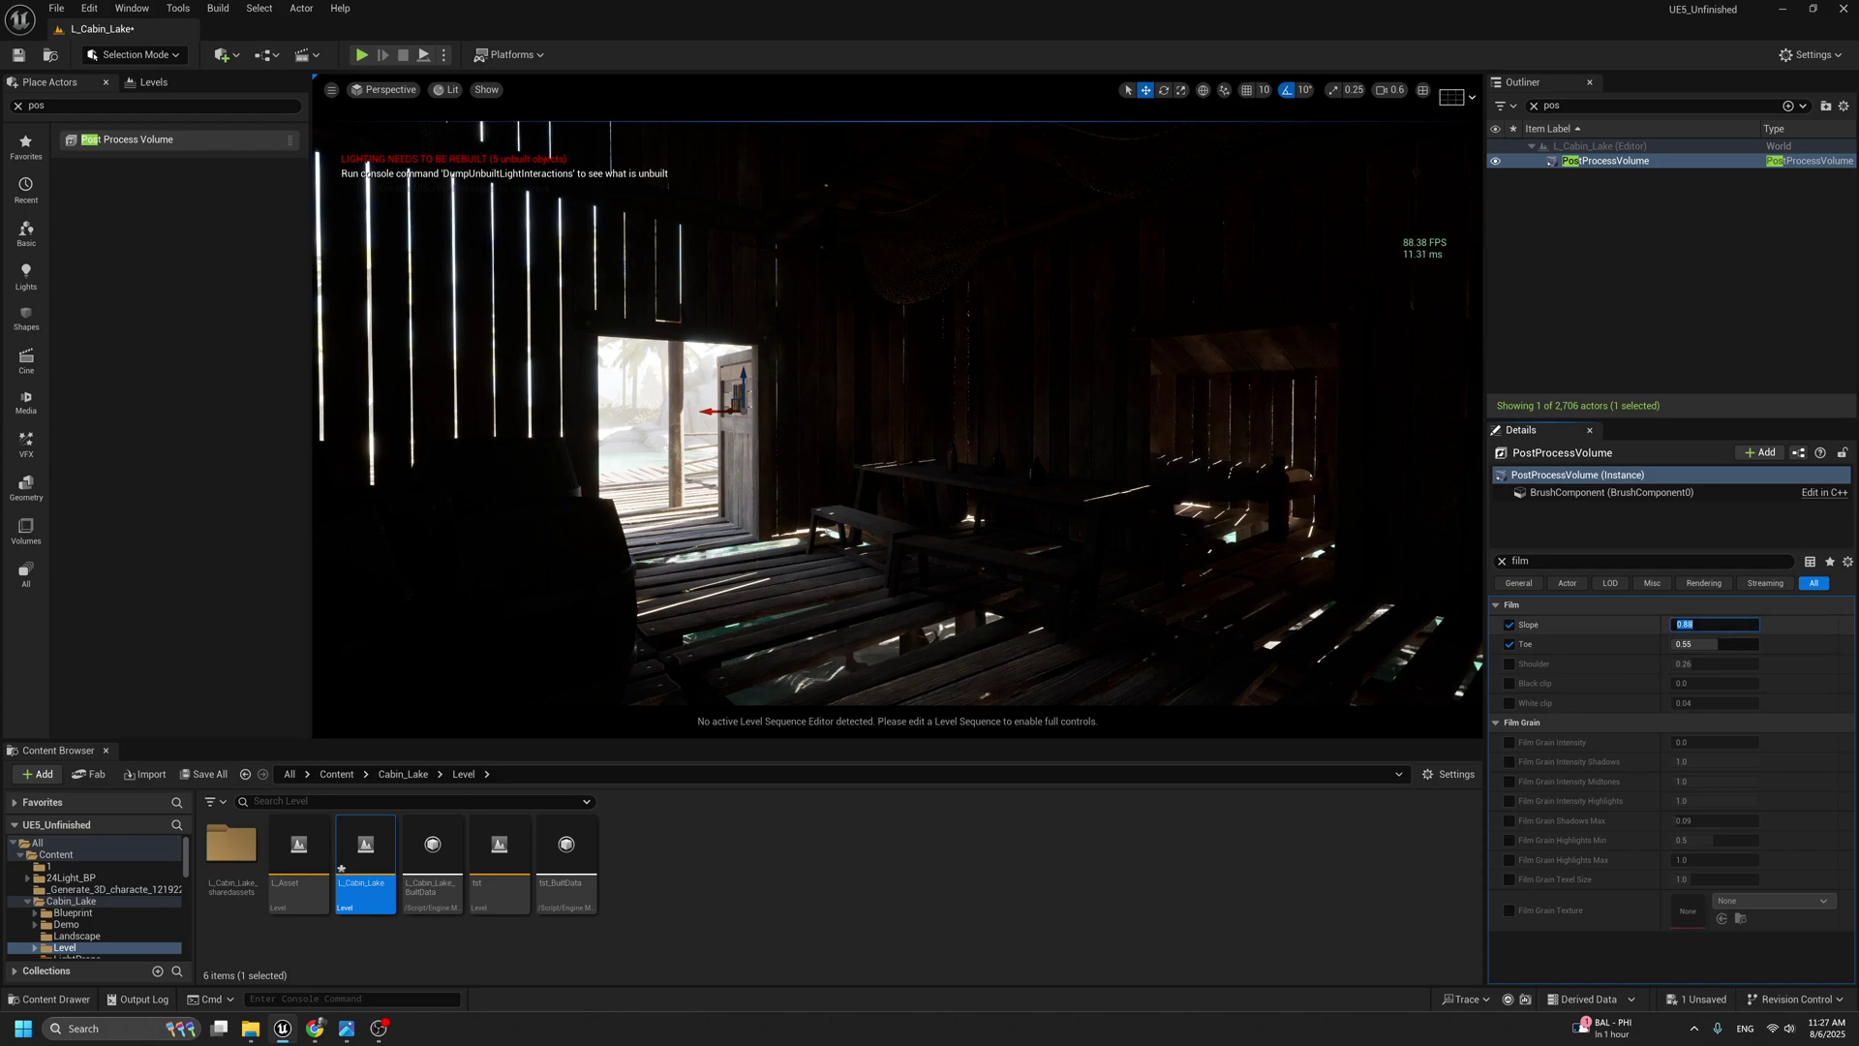
pyautogui.click(1709, 644)
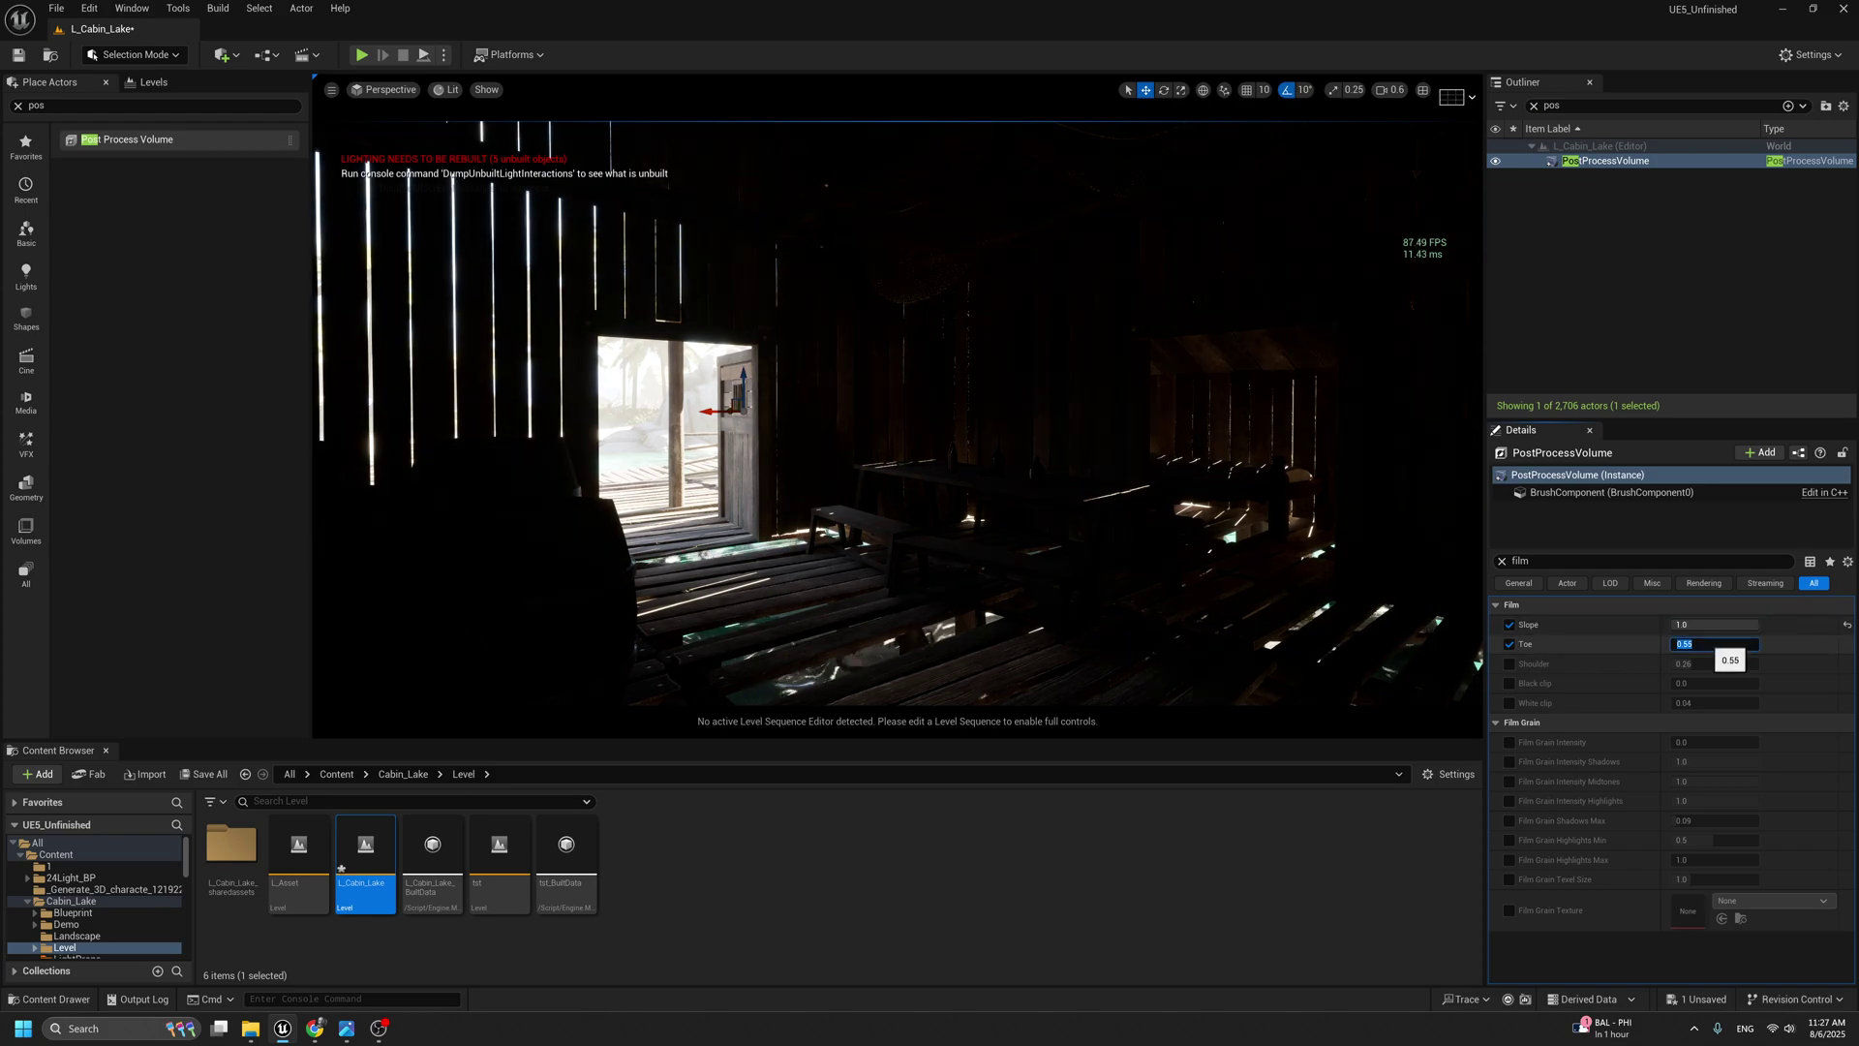
pyautogui.press('Return')
# Inspect the cabin interior in a full-screen viewport and compare the Lit and Unlit view modes.
pyautogui.moveTo(1151, 498); pyautogui.dragTo(1167, 504, button='right')
pyautogui.press('F11')
pyautogui.press('d')
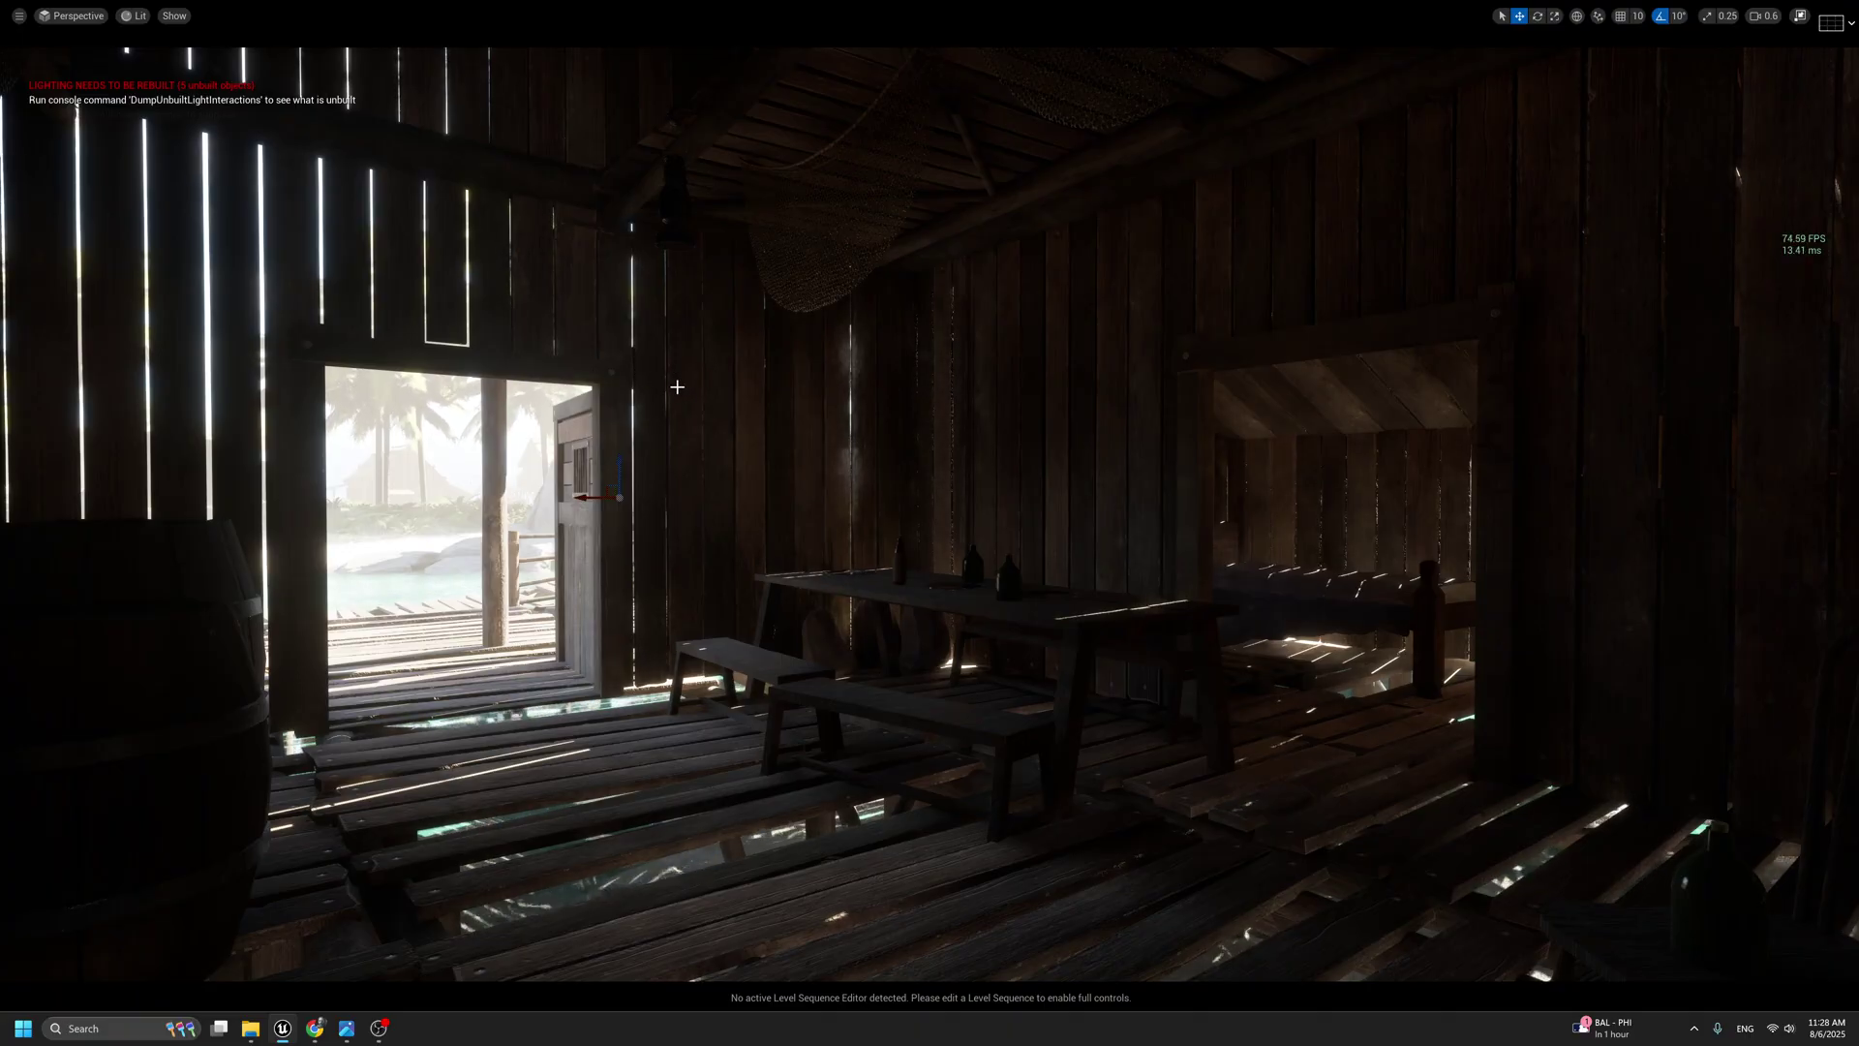
pyautogui.moveTo(767, 382); pyautogui.dragTo(694, 376, button='right')
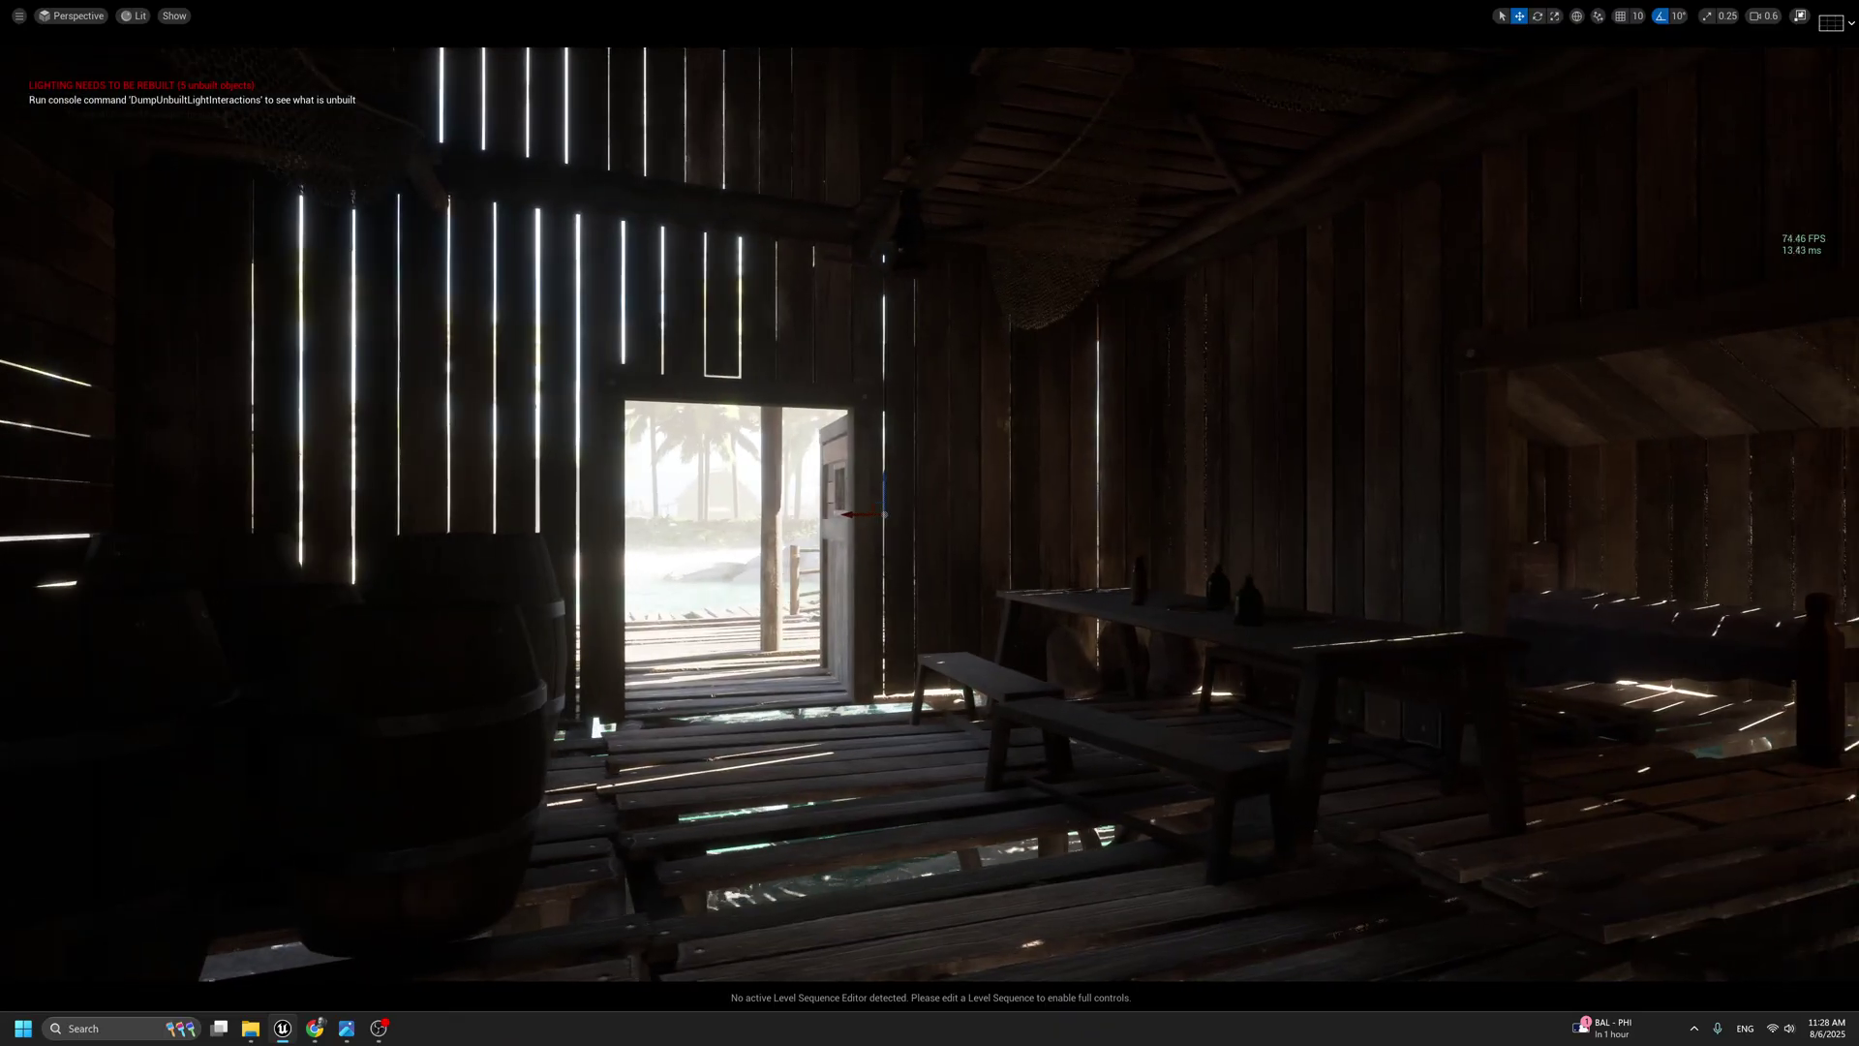
pyautogui.click(136, 16)
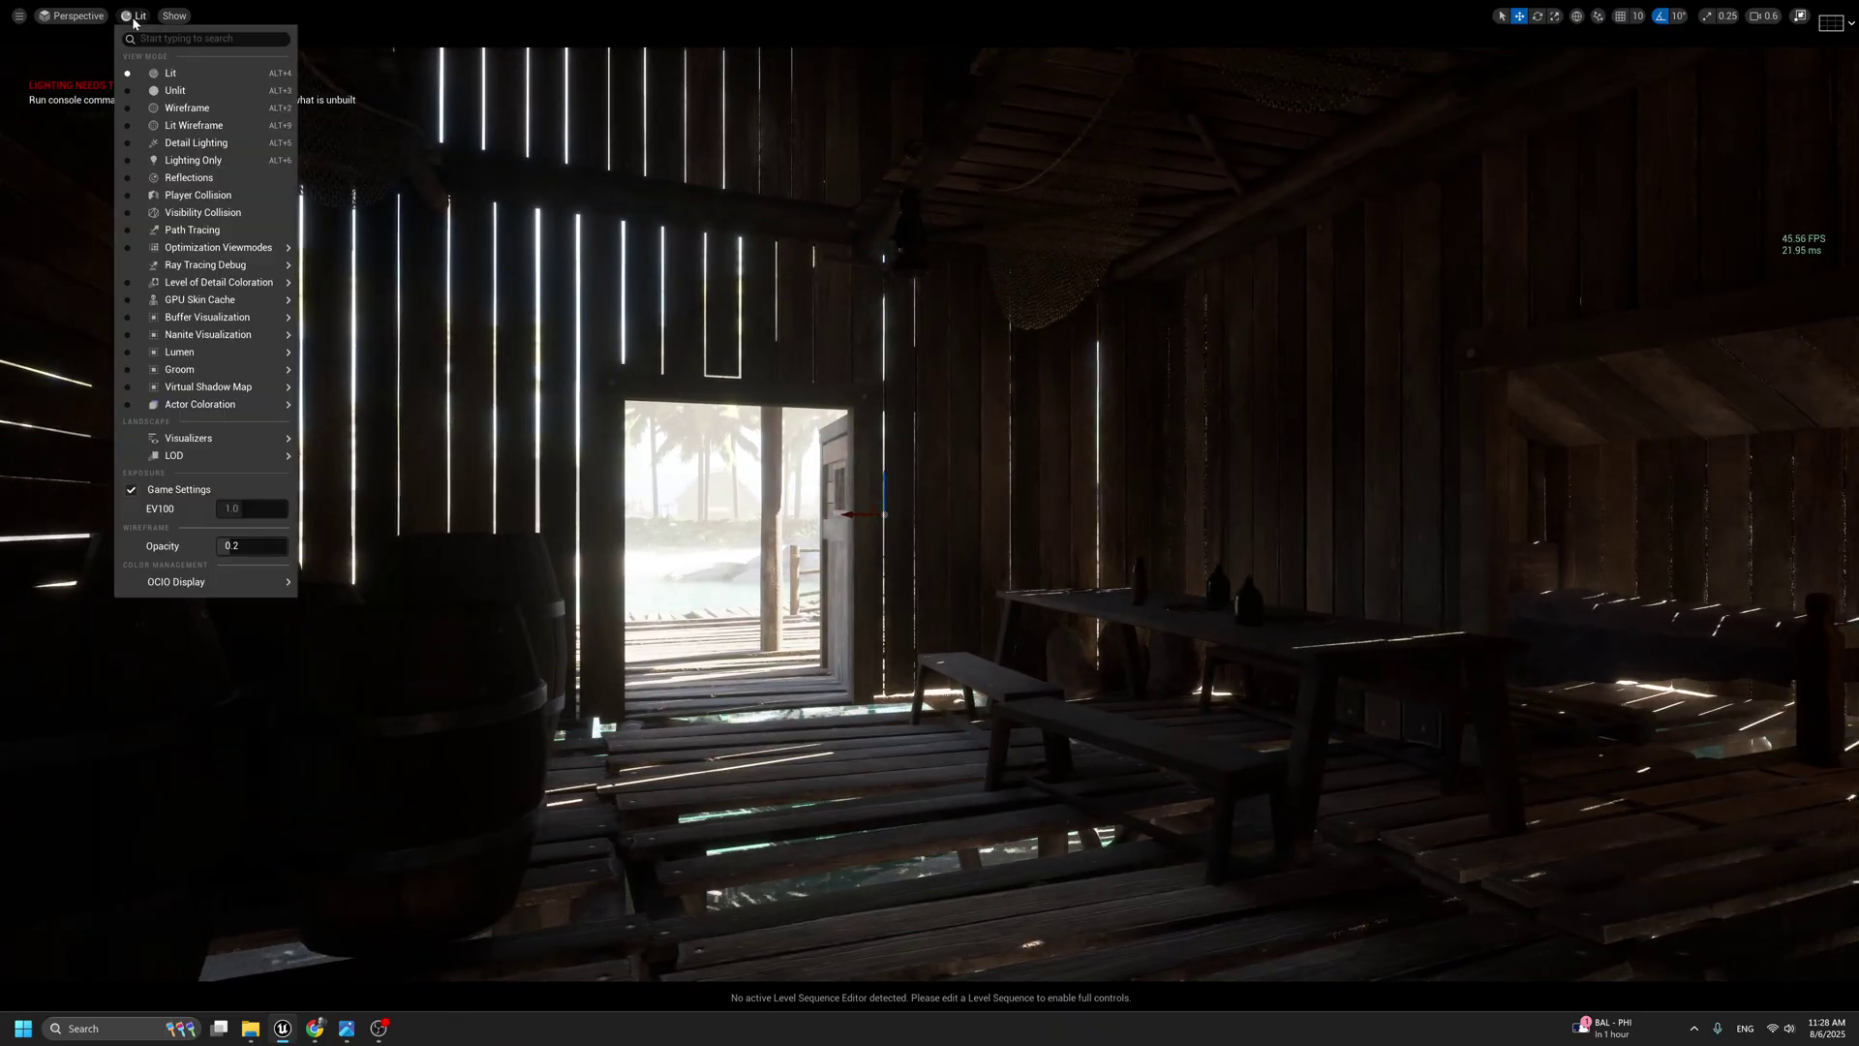
pyautogui.click(195, 93)
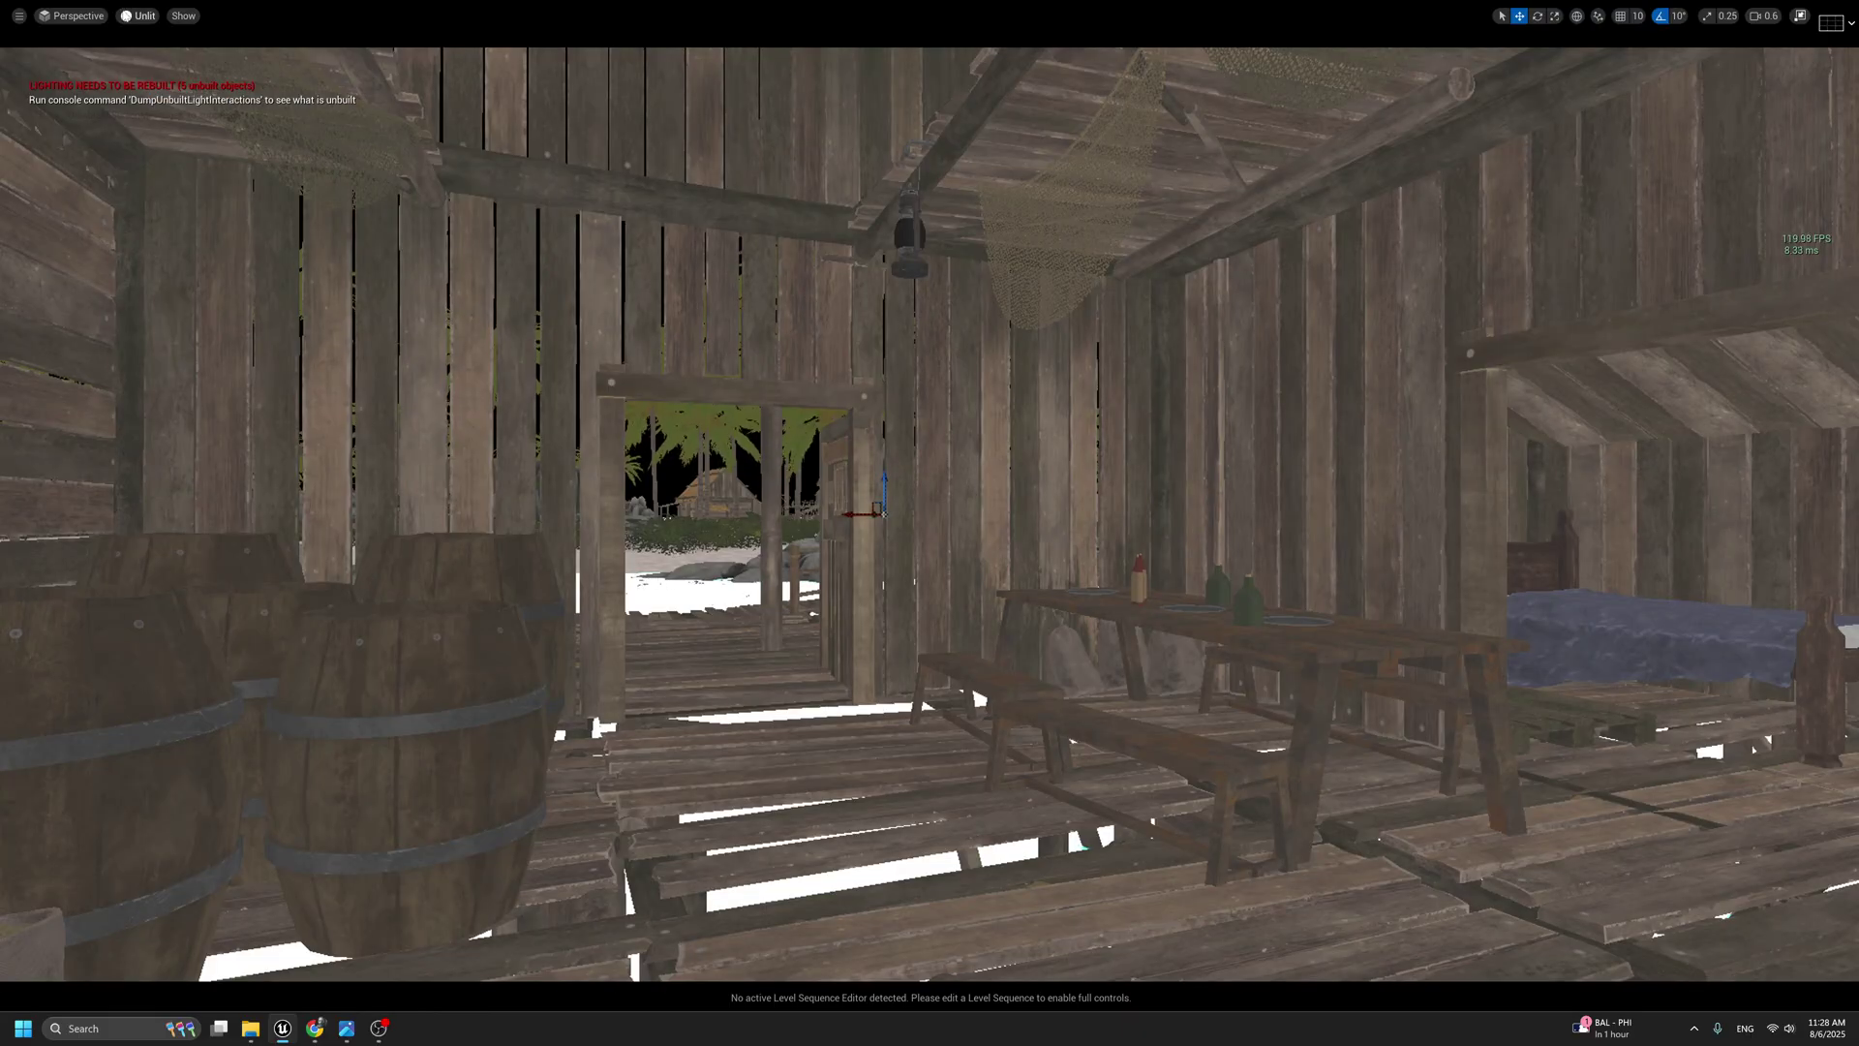
pyautogui.click(136, 15)
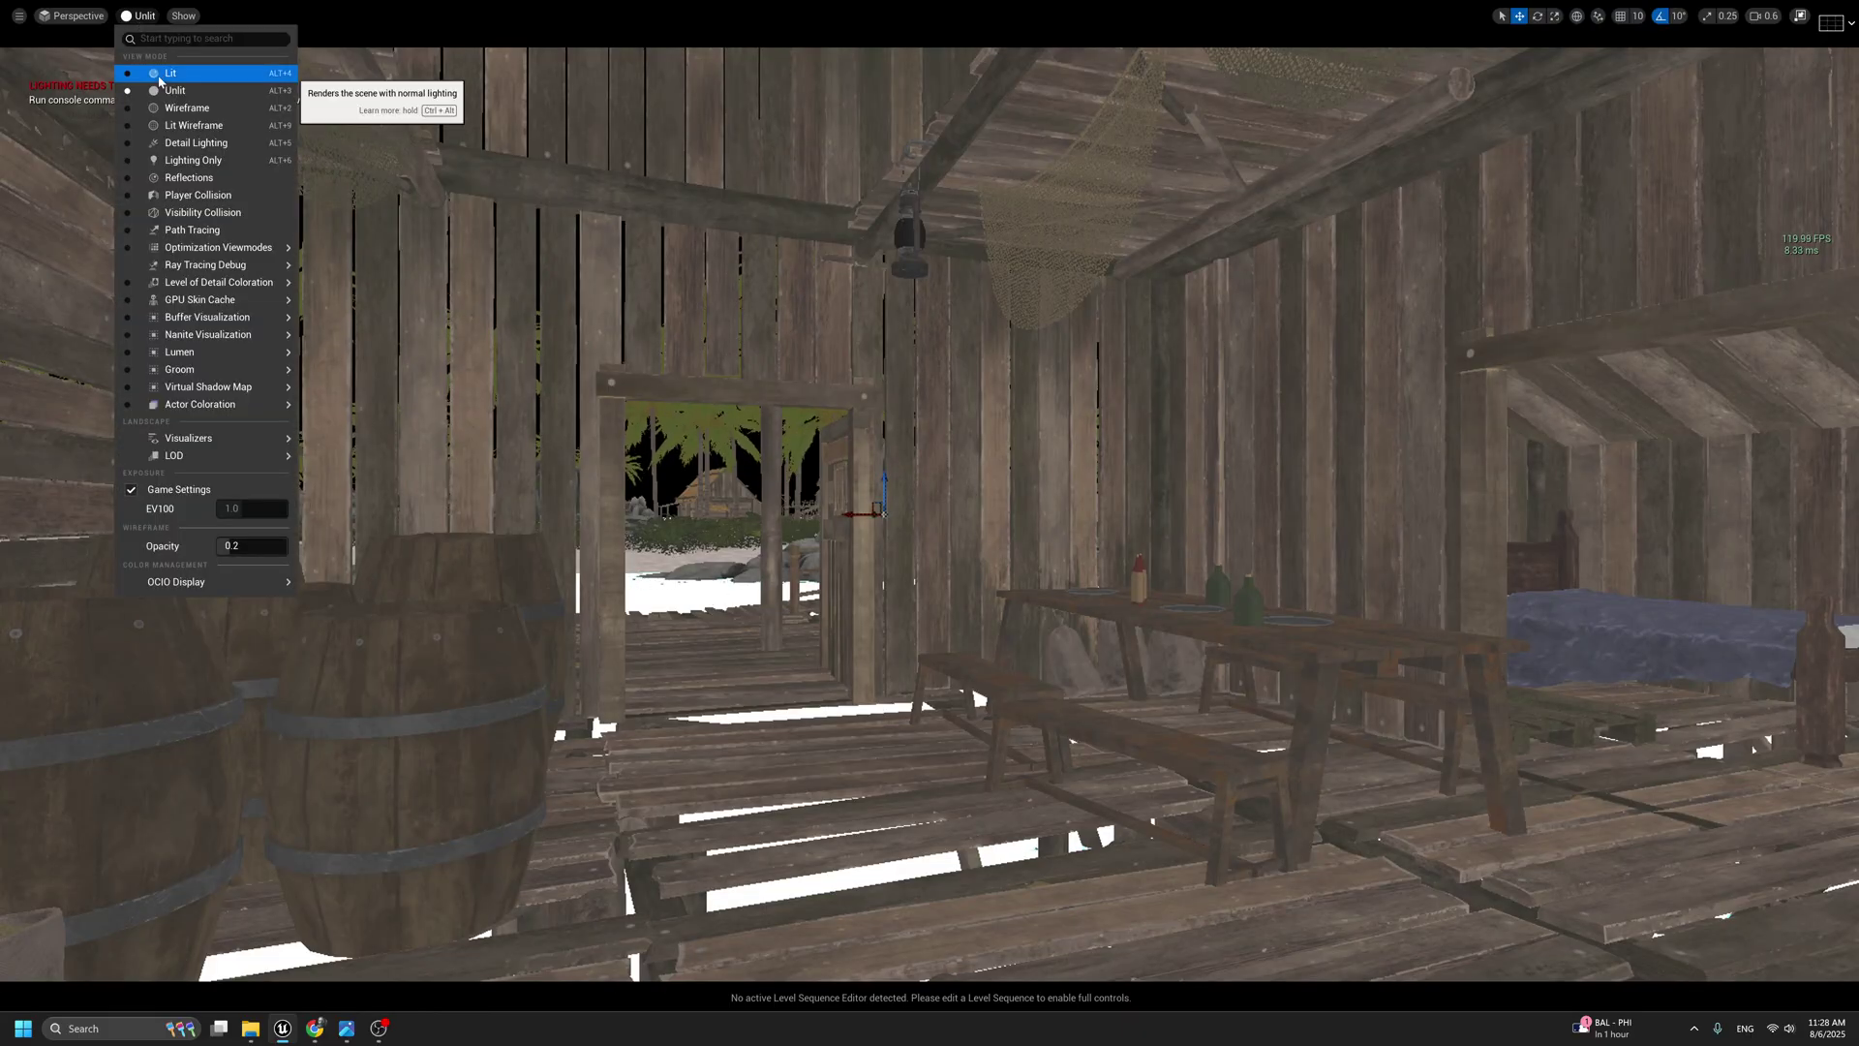
pyautogui.click(155, 76)
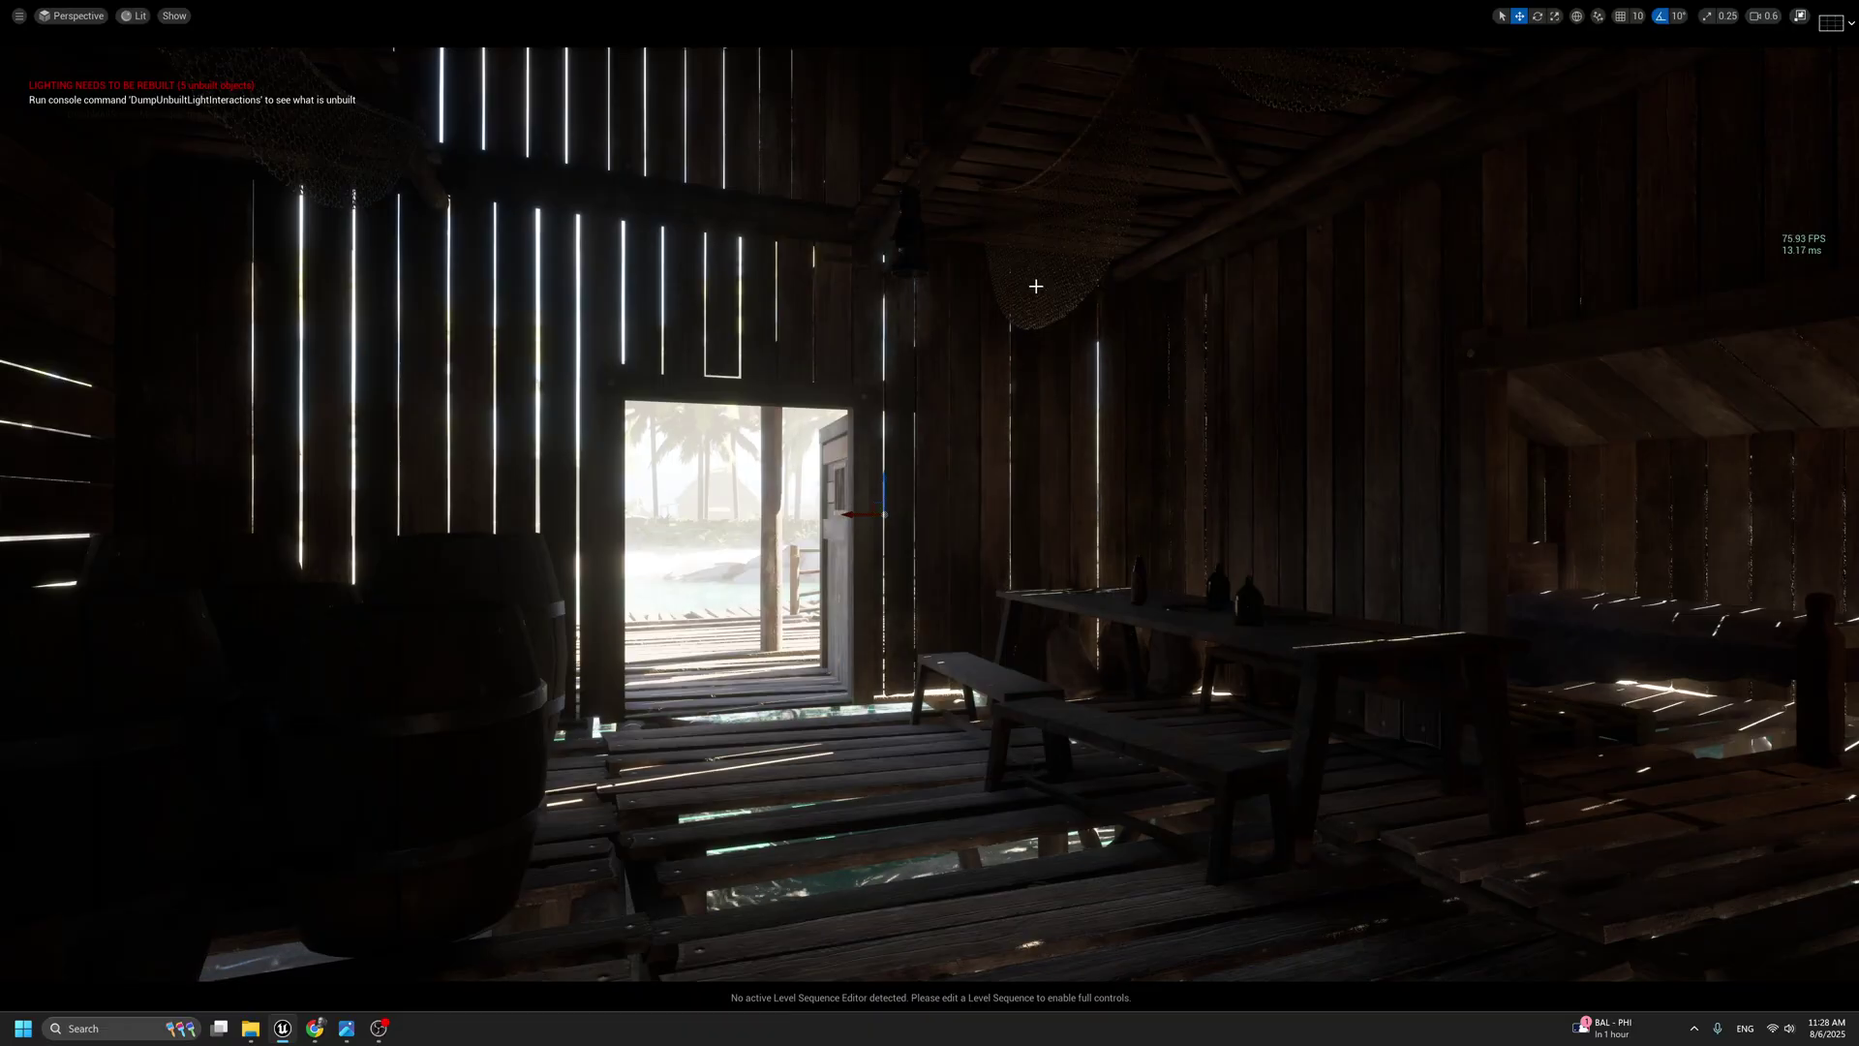
pyautogui.moveTo(1147, 410)
pyautogui.mouseDown(button='right')
pyautogui.moveTo(1189, 418)
pyautogui.moveTo(1155, 411)
pyautogui.mouseUp(button='right')
pyautogui.press('F11')
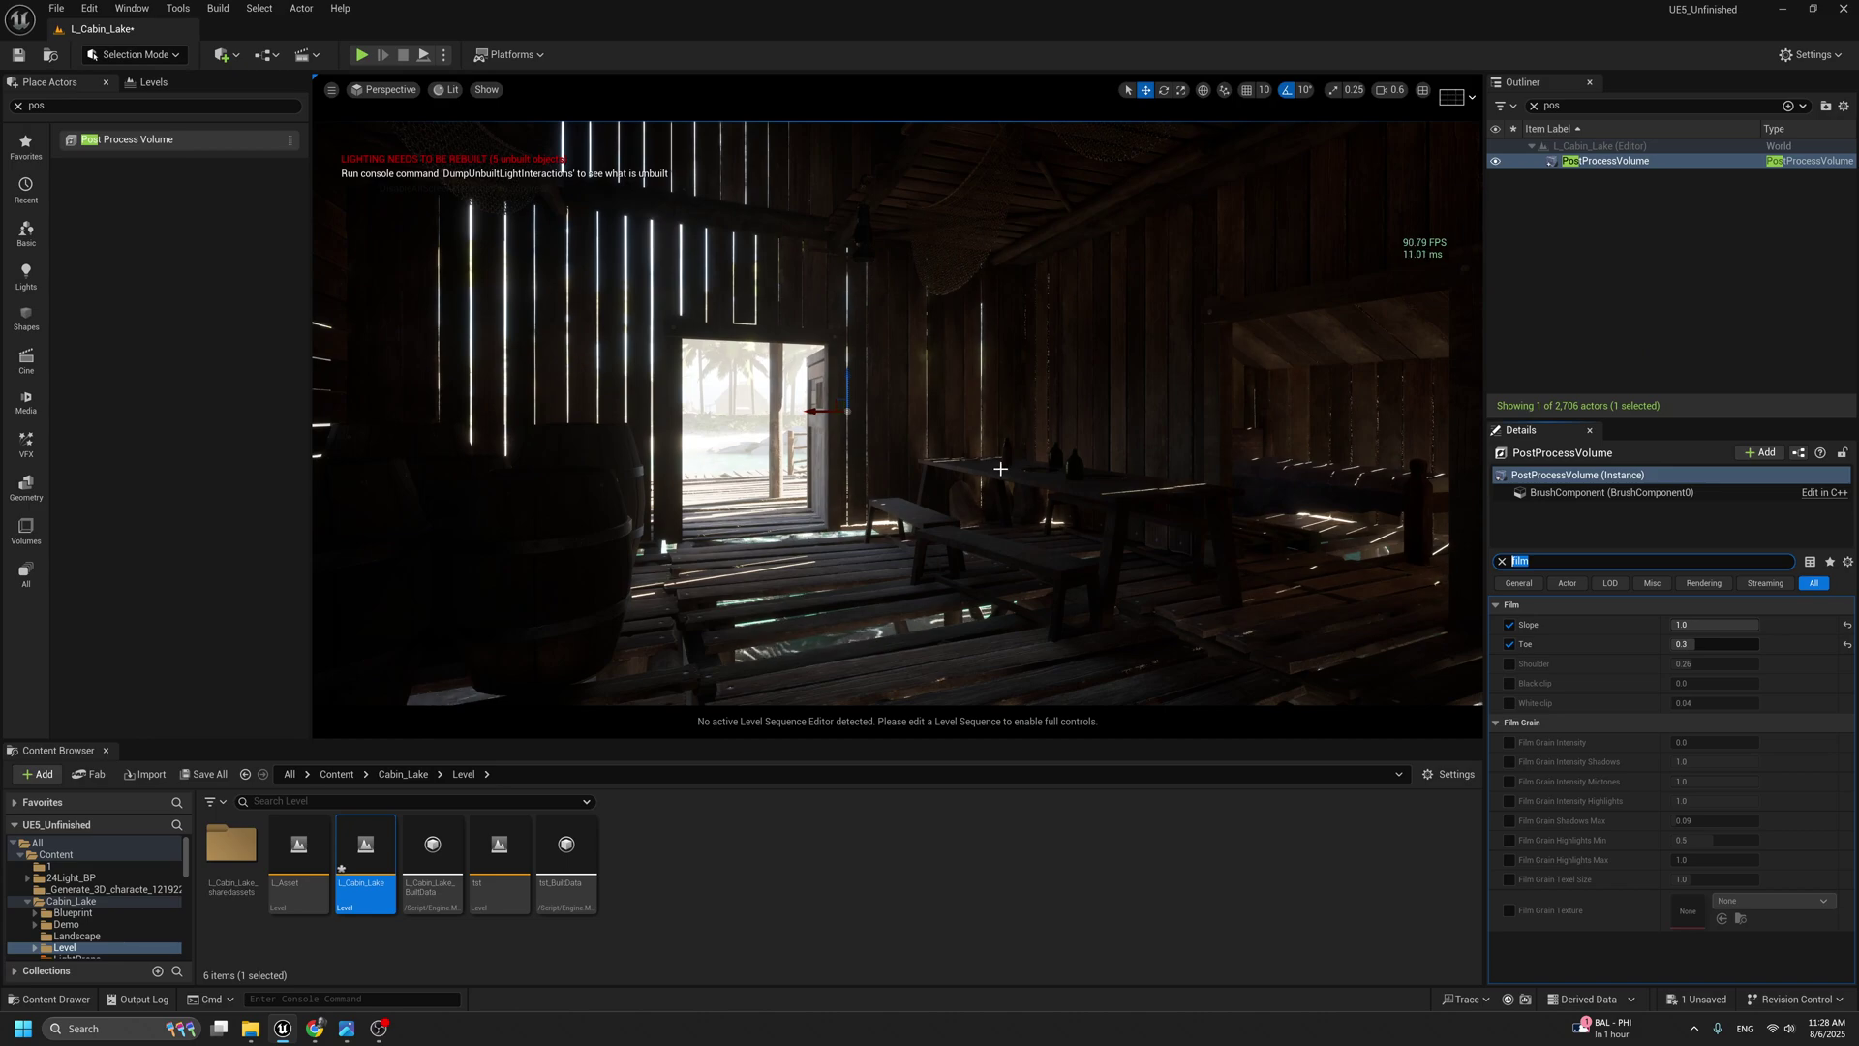
# Clear the details filter and move through the cabin and back onto the deck to examine the exposure transition.
pyautogui.press('BackSpace')
pyautogui.moveTo(1000, 469); pyautogui.dragTo(915, 517, button='right')
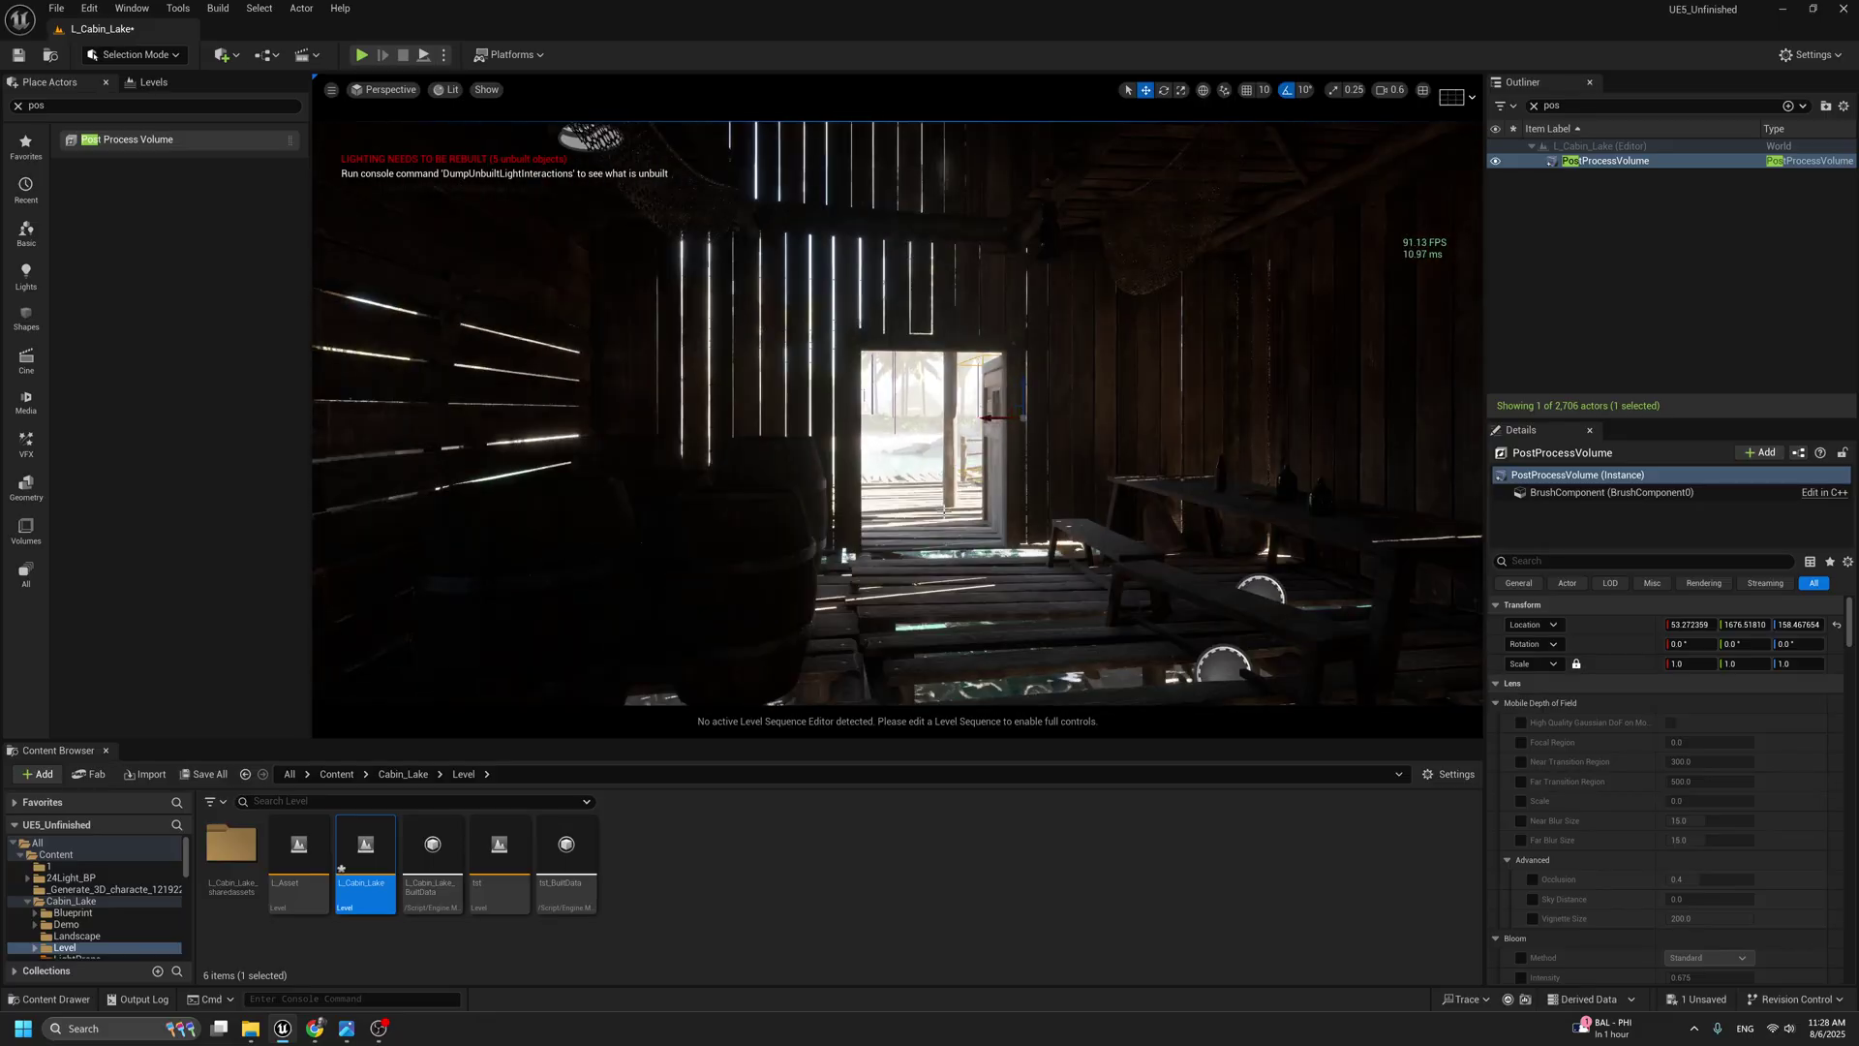
pyautogui.press('w')
pyautogui.moveTo(947, 511); pyautogui.dragTo(996, 439, button='right')
pyautogui.press('s')
pyautogui.press('s')
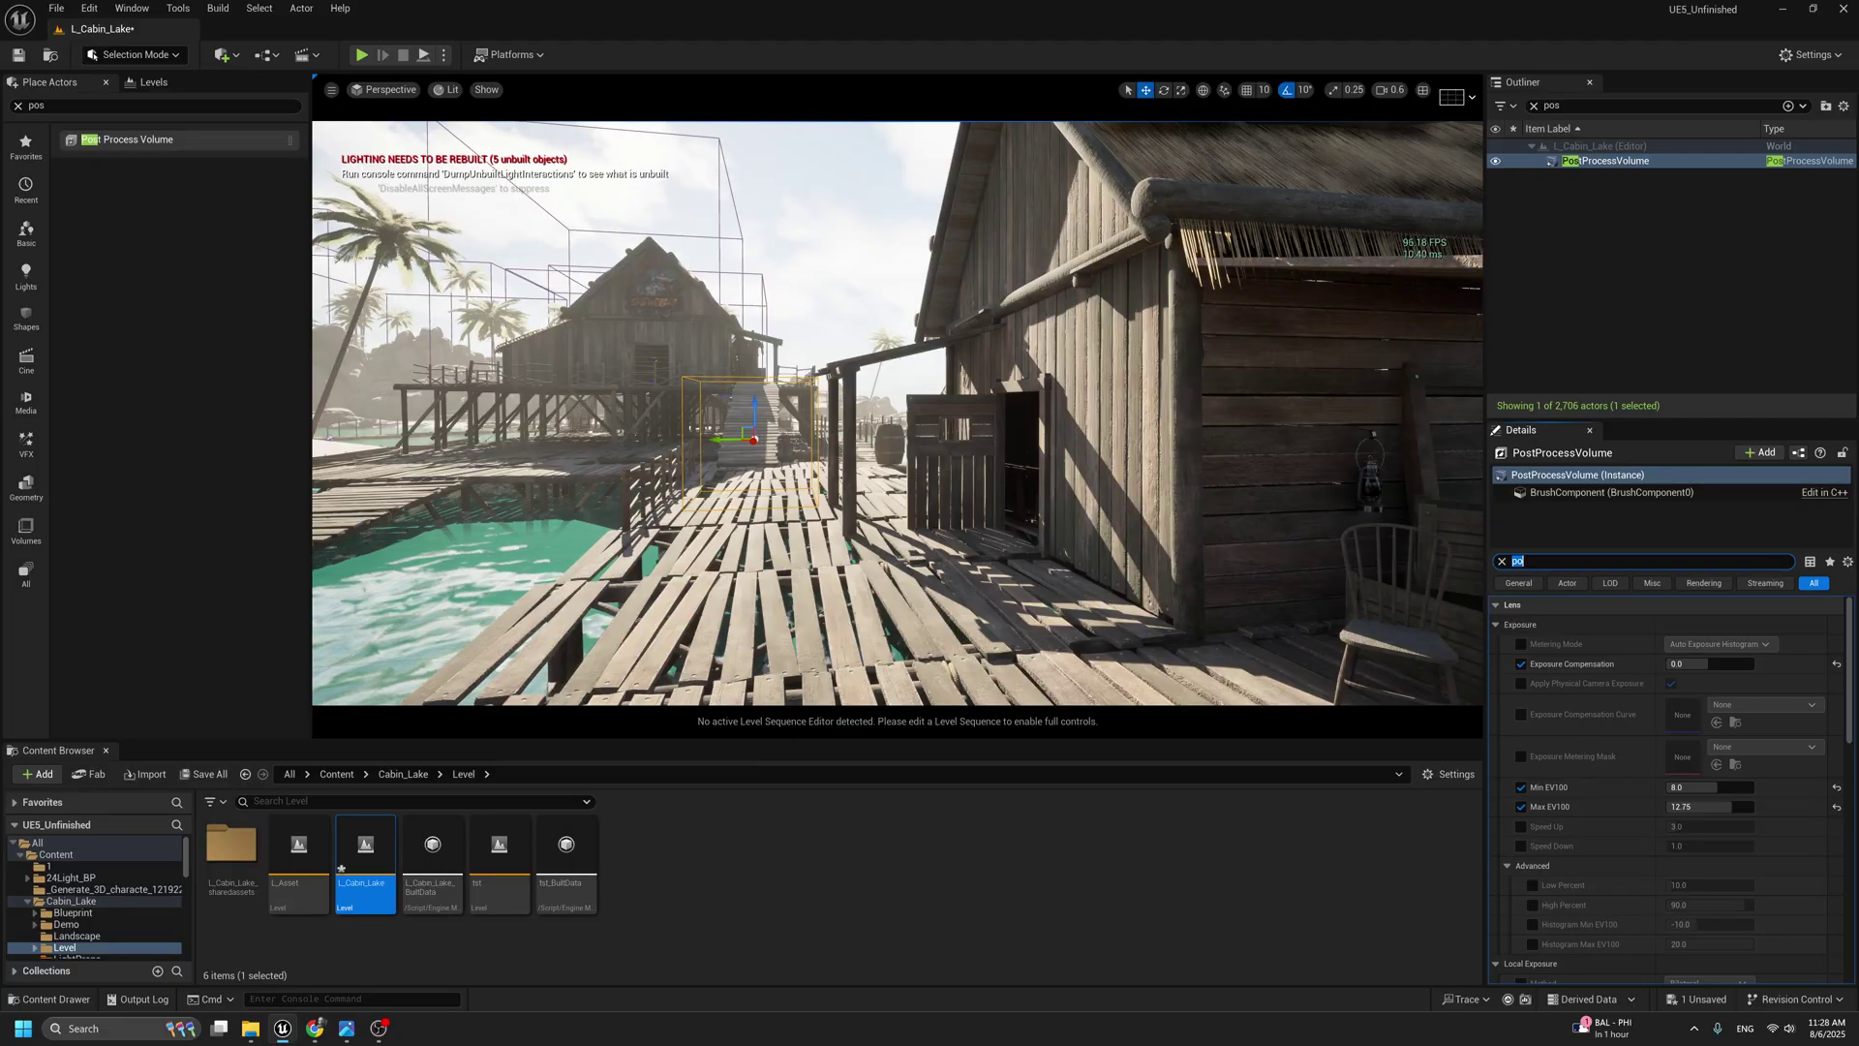
# Override the post process volume's global color grading Saturation with 1.2.
pyautogui.press('BackSpace')
pyautogui.moveTo(1847, 633); pyautogui.dragTo(1836, 814)
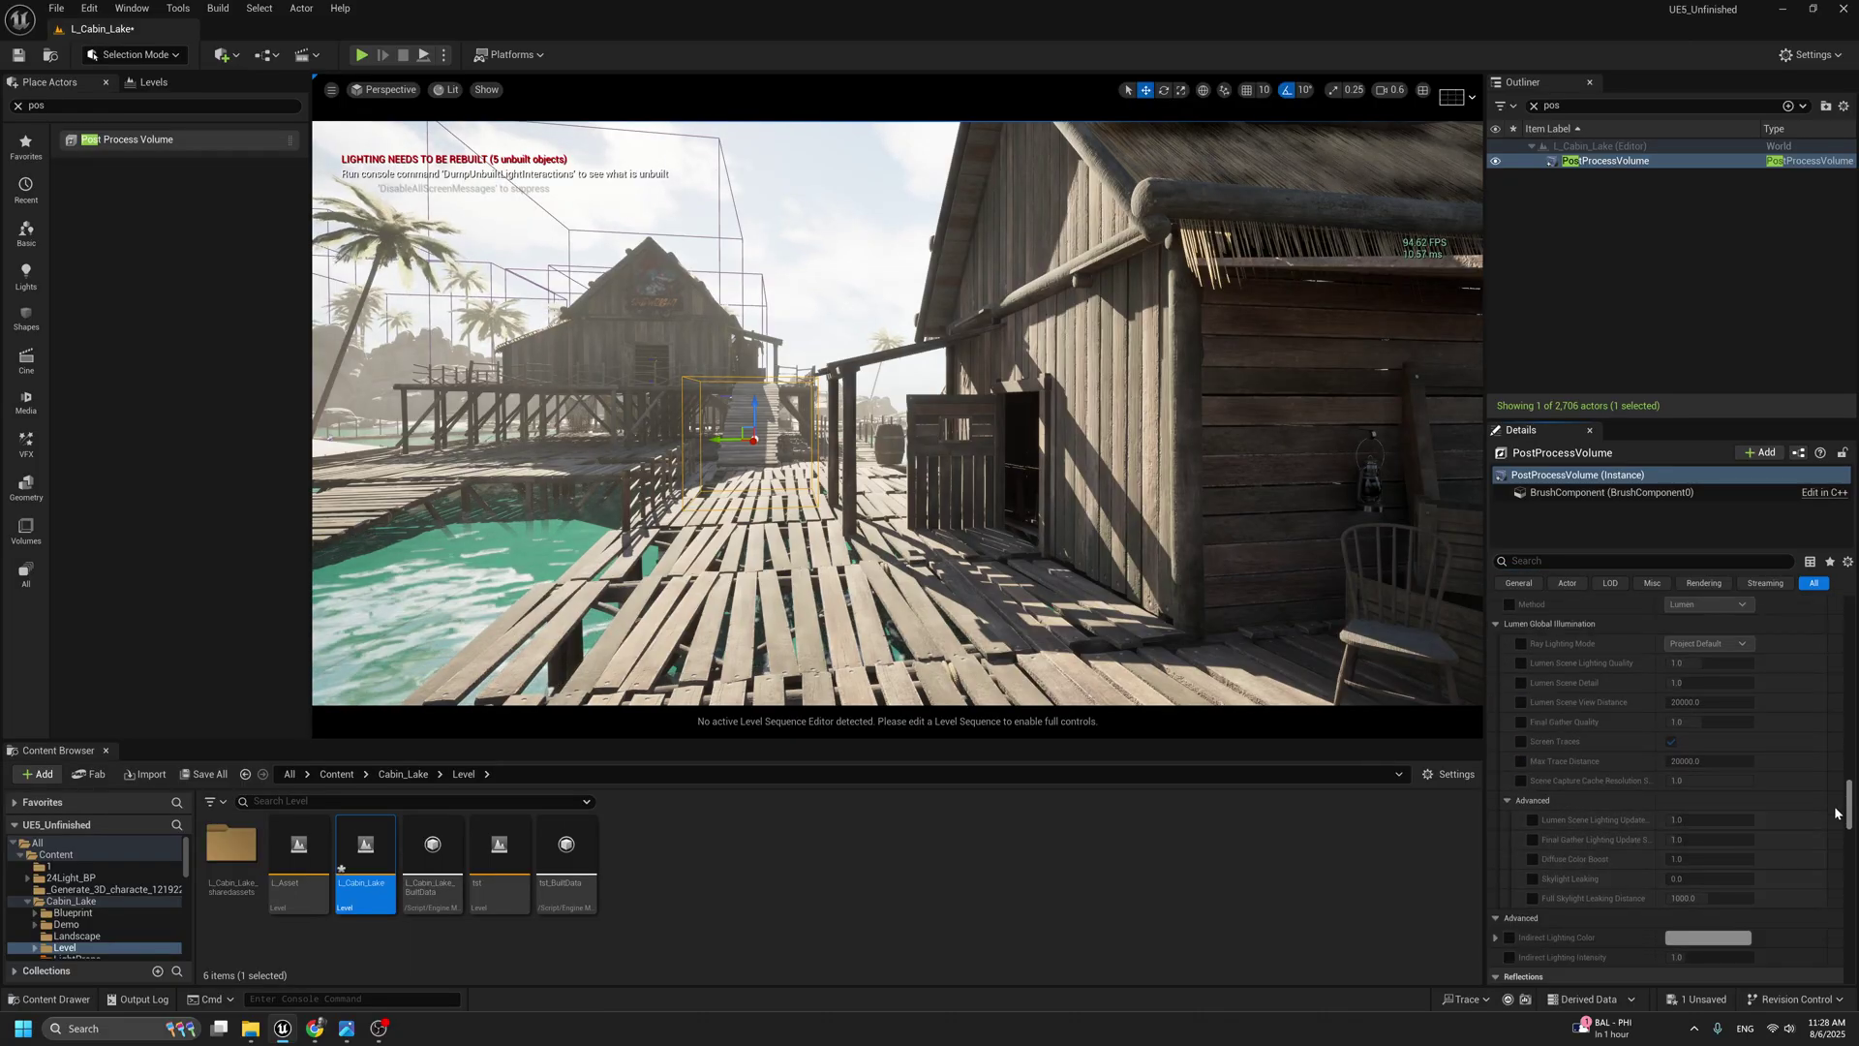
pyautogui.moveTo(974, 483); pyautogui.dragTo(775, 501, button='right')
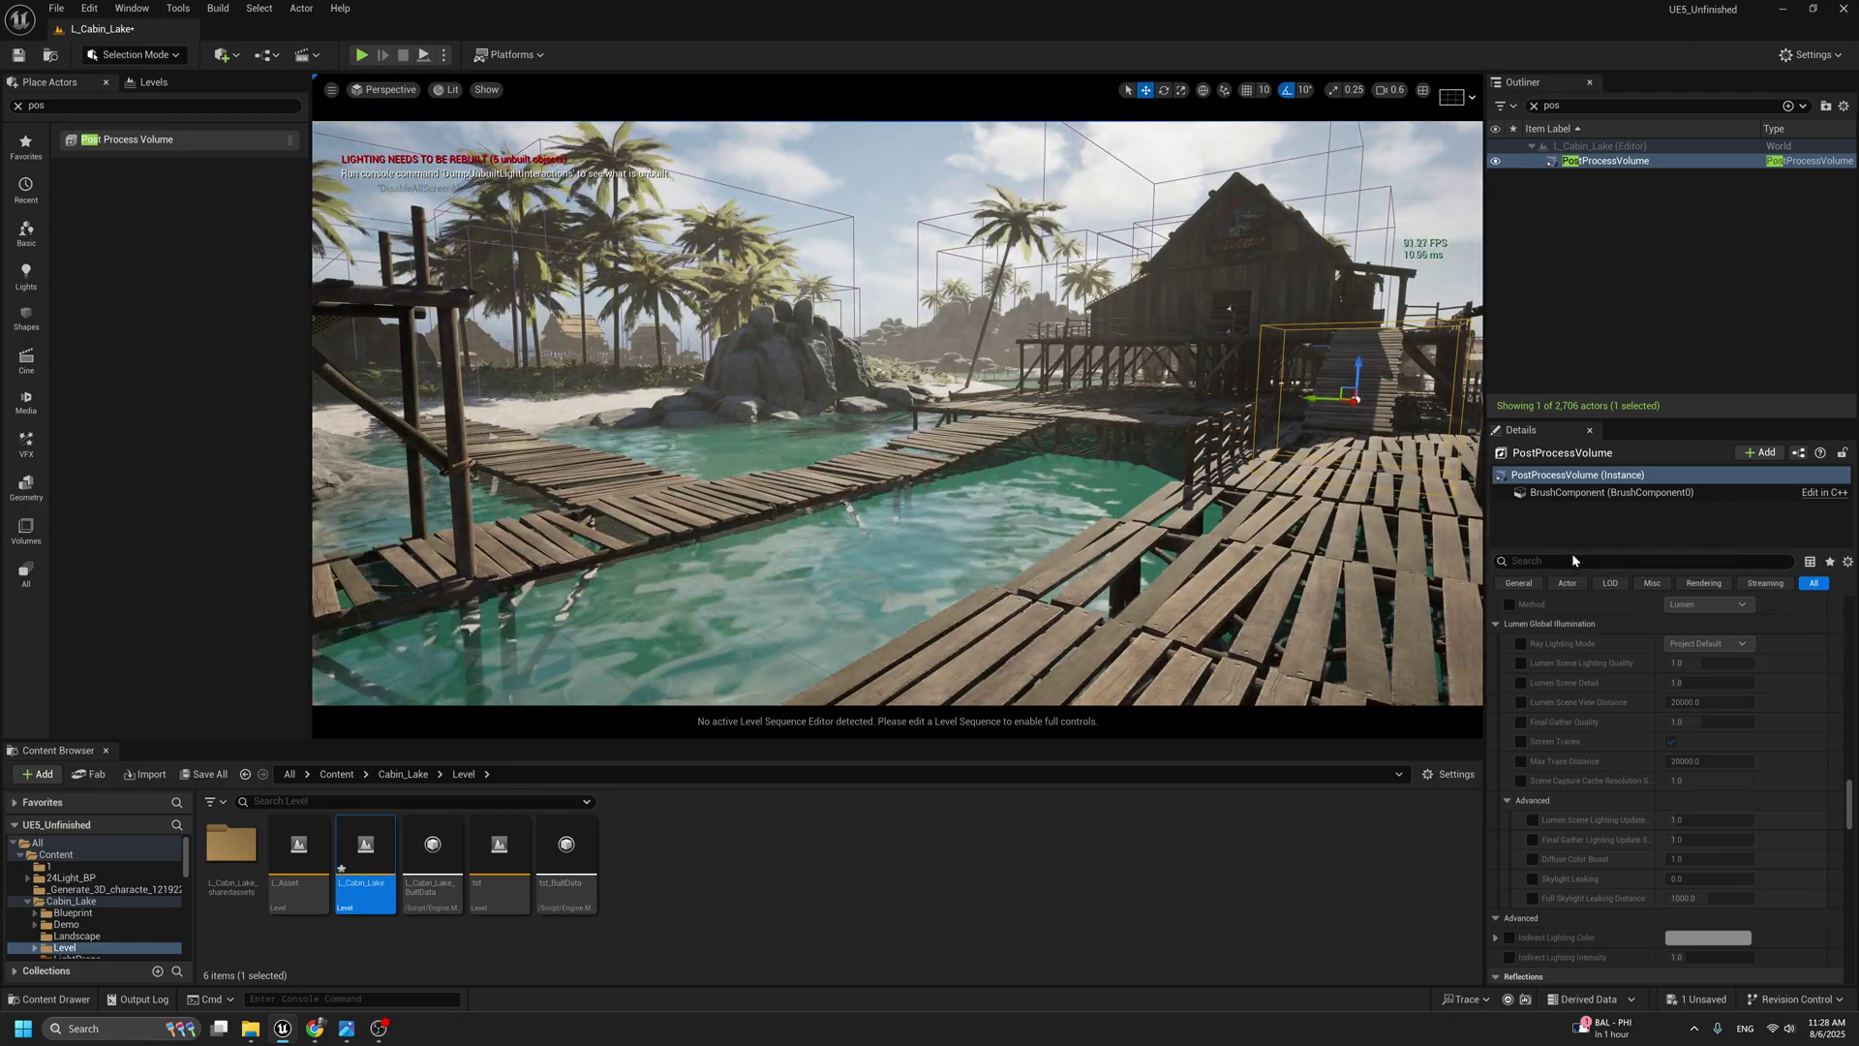
pyautogui.scroll(15, 1665, 775)
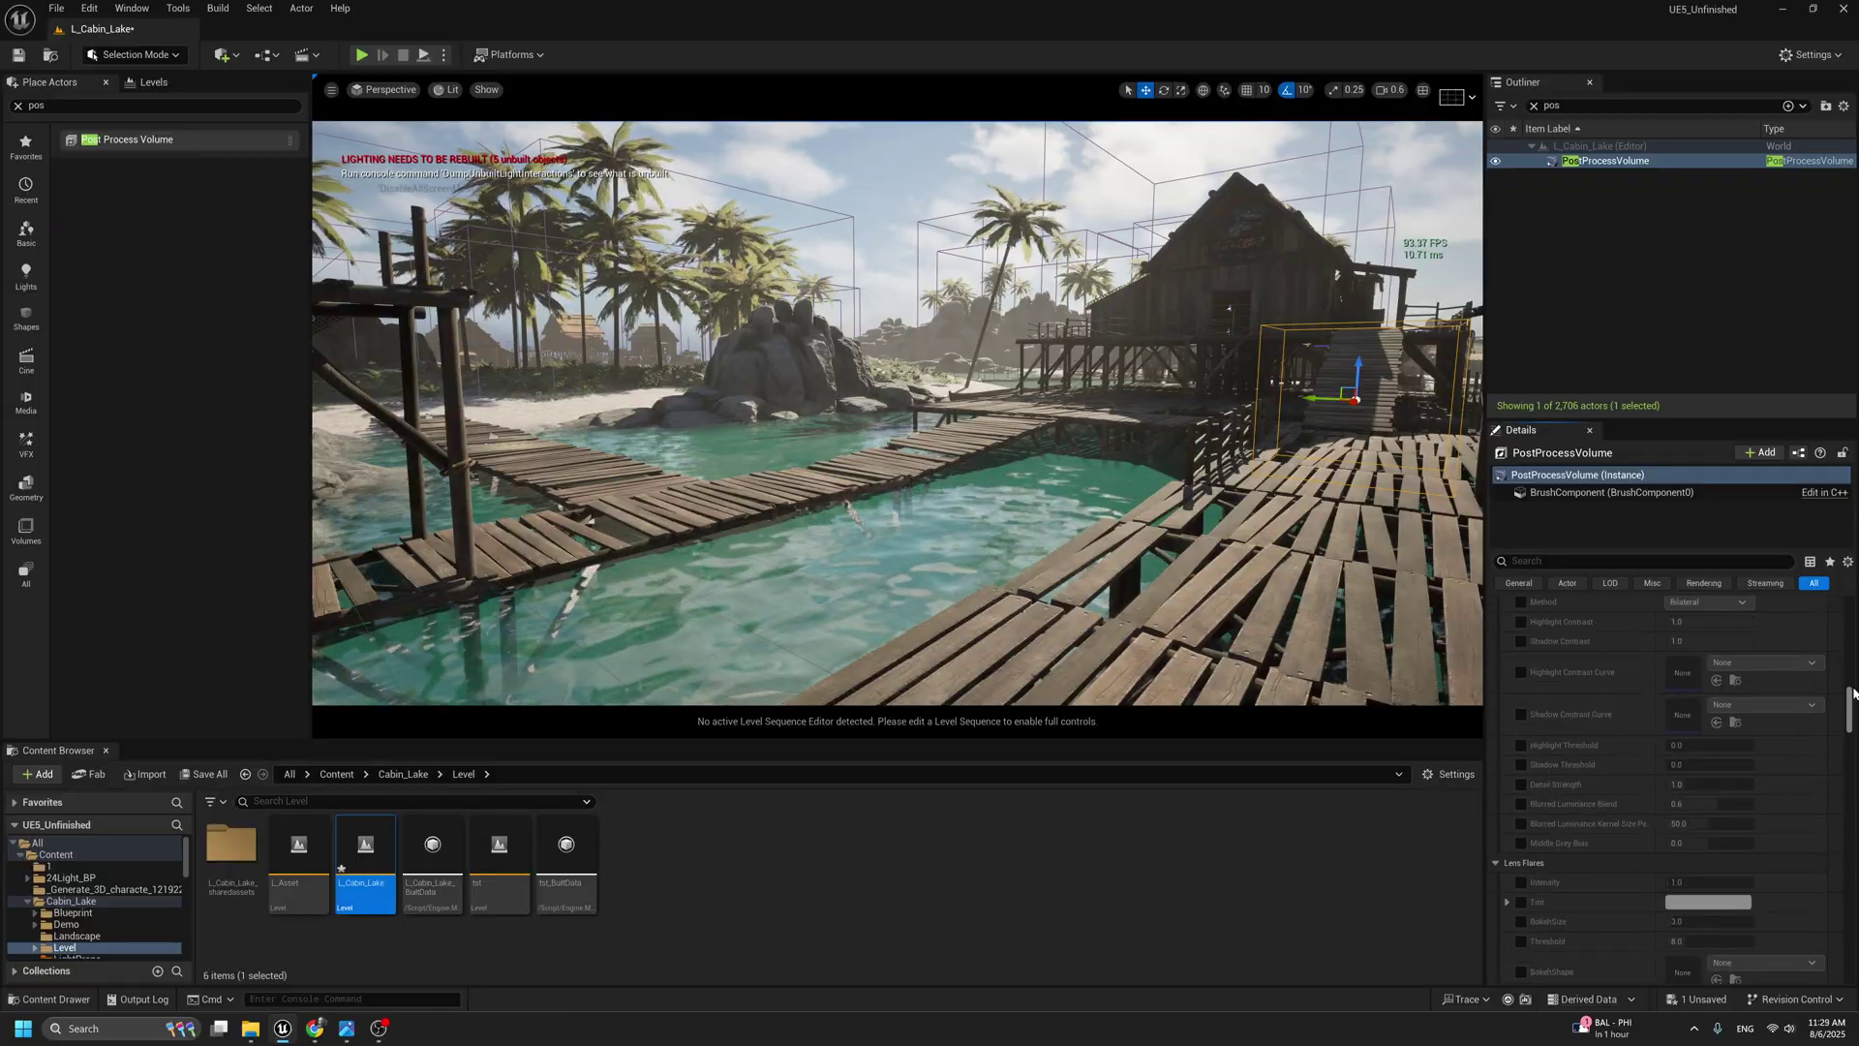
pyautogui.scroll(10, 1665, 774)
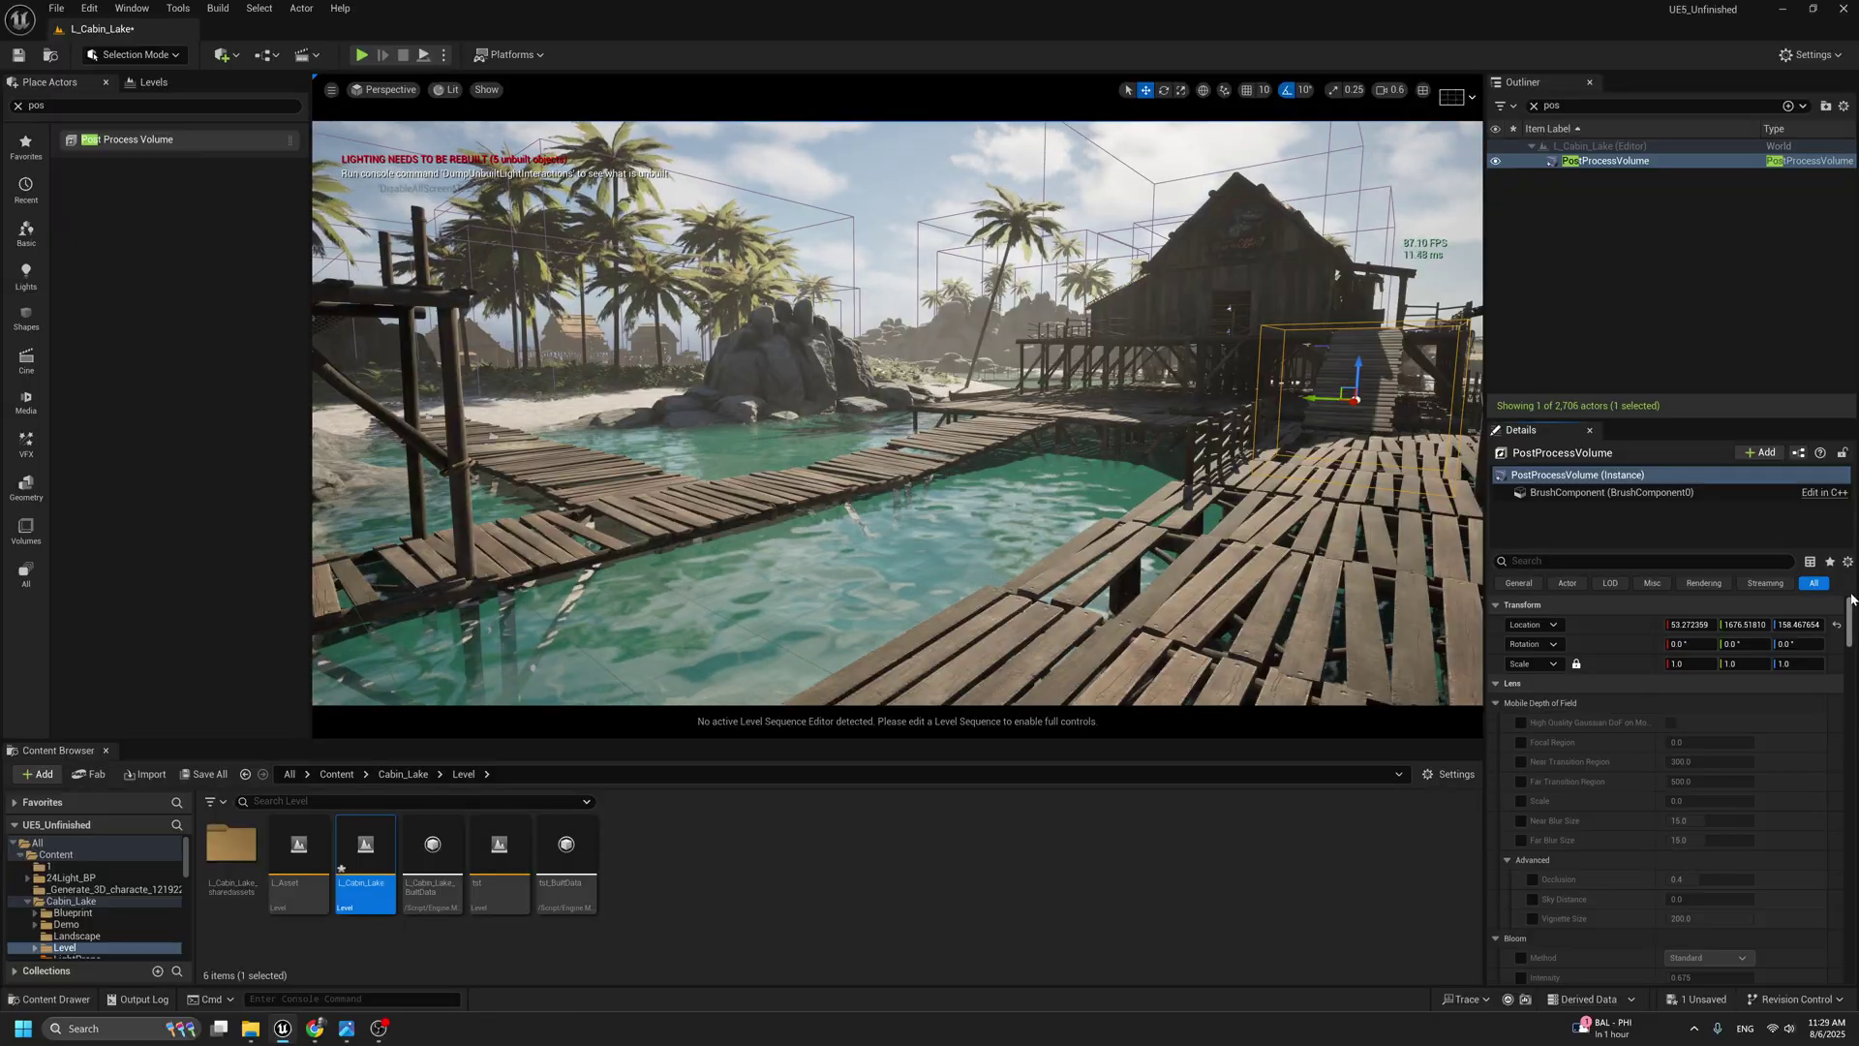
pyautogui.scroll(-10, 1557, 718)
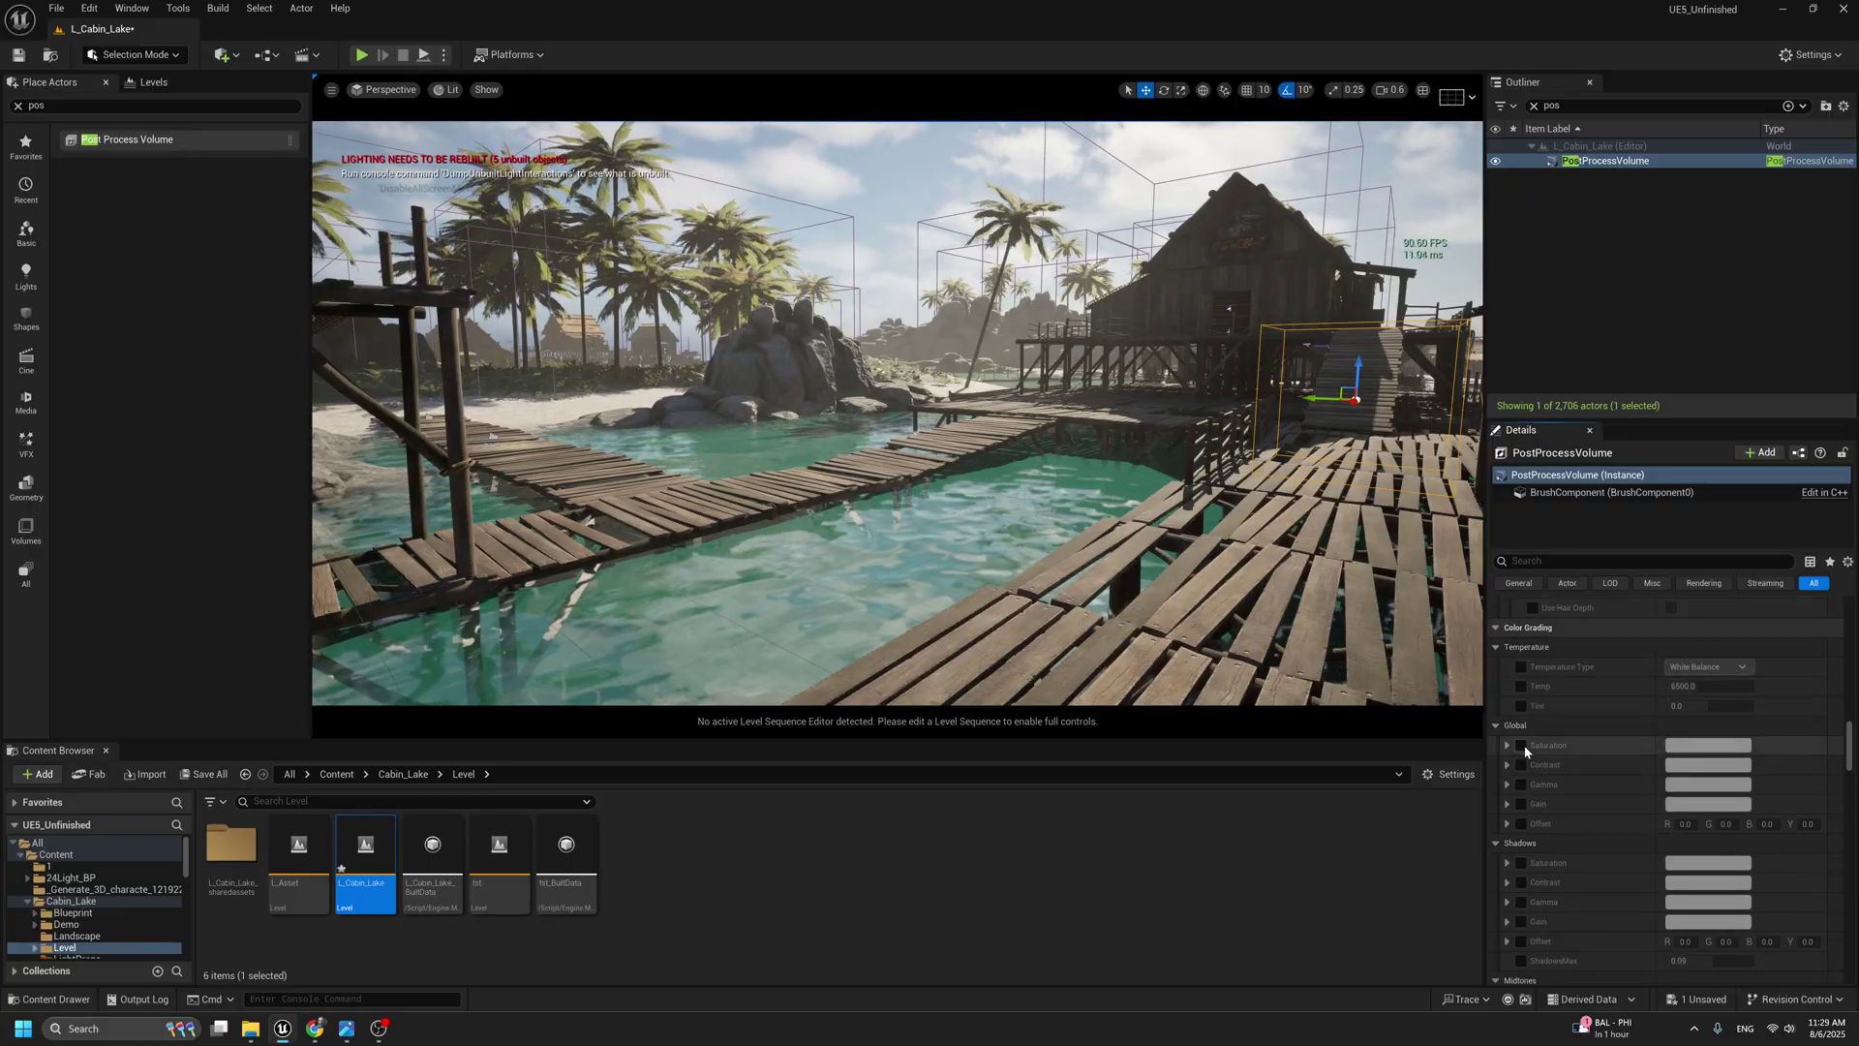
pyautogui.click(1507, 746)
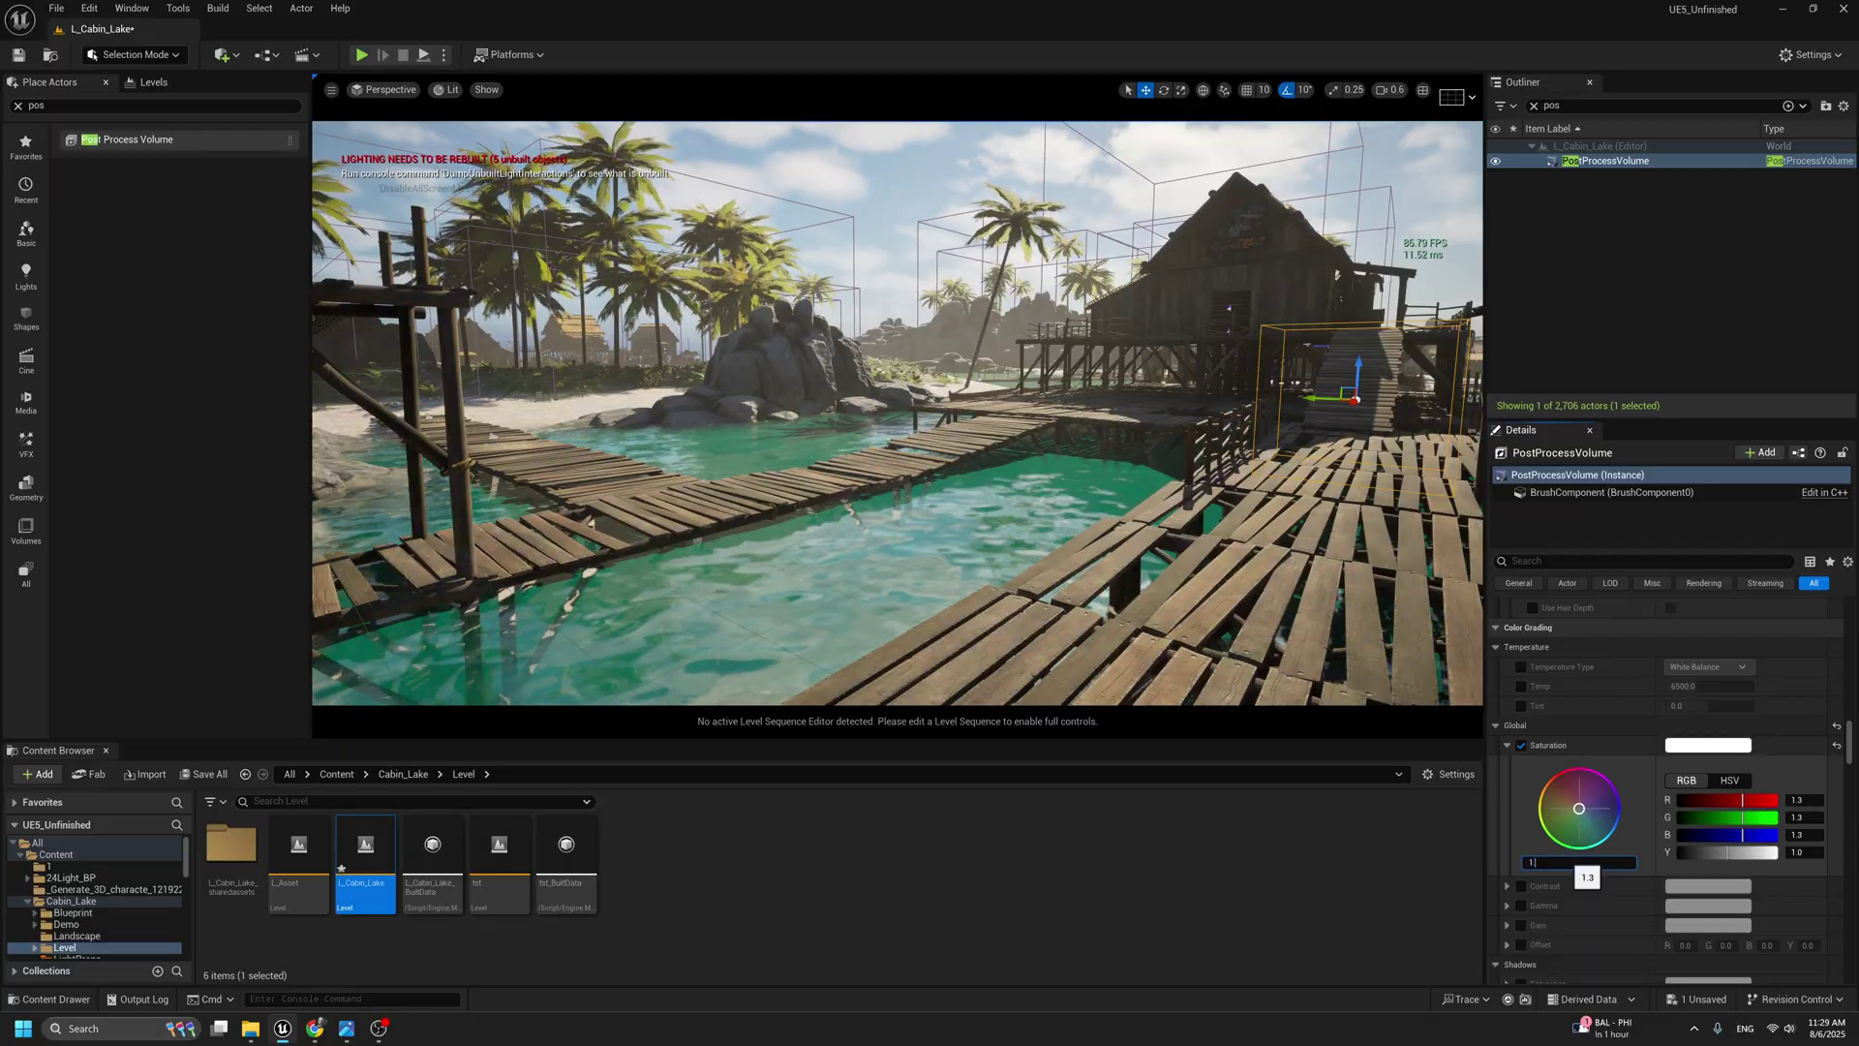
pyautogui.press('a')
pyautogui.moveTo(1433, 620); pyautogui.dragTo(1429, 620, button='right')
pyautogui.press('g')
pyautogui.press('g')
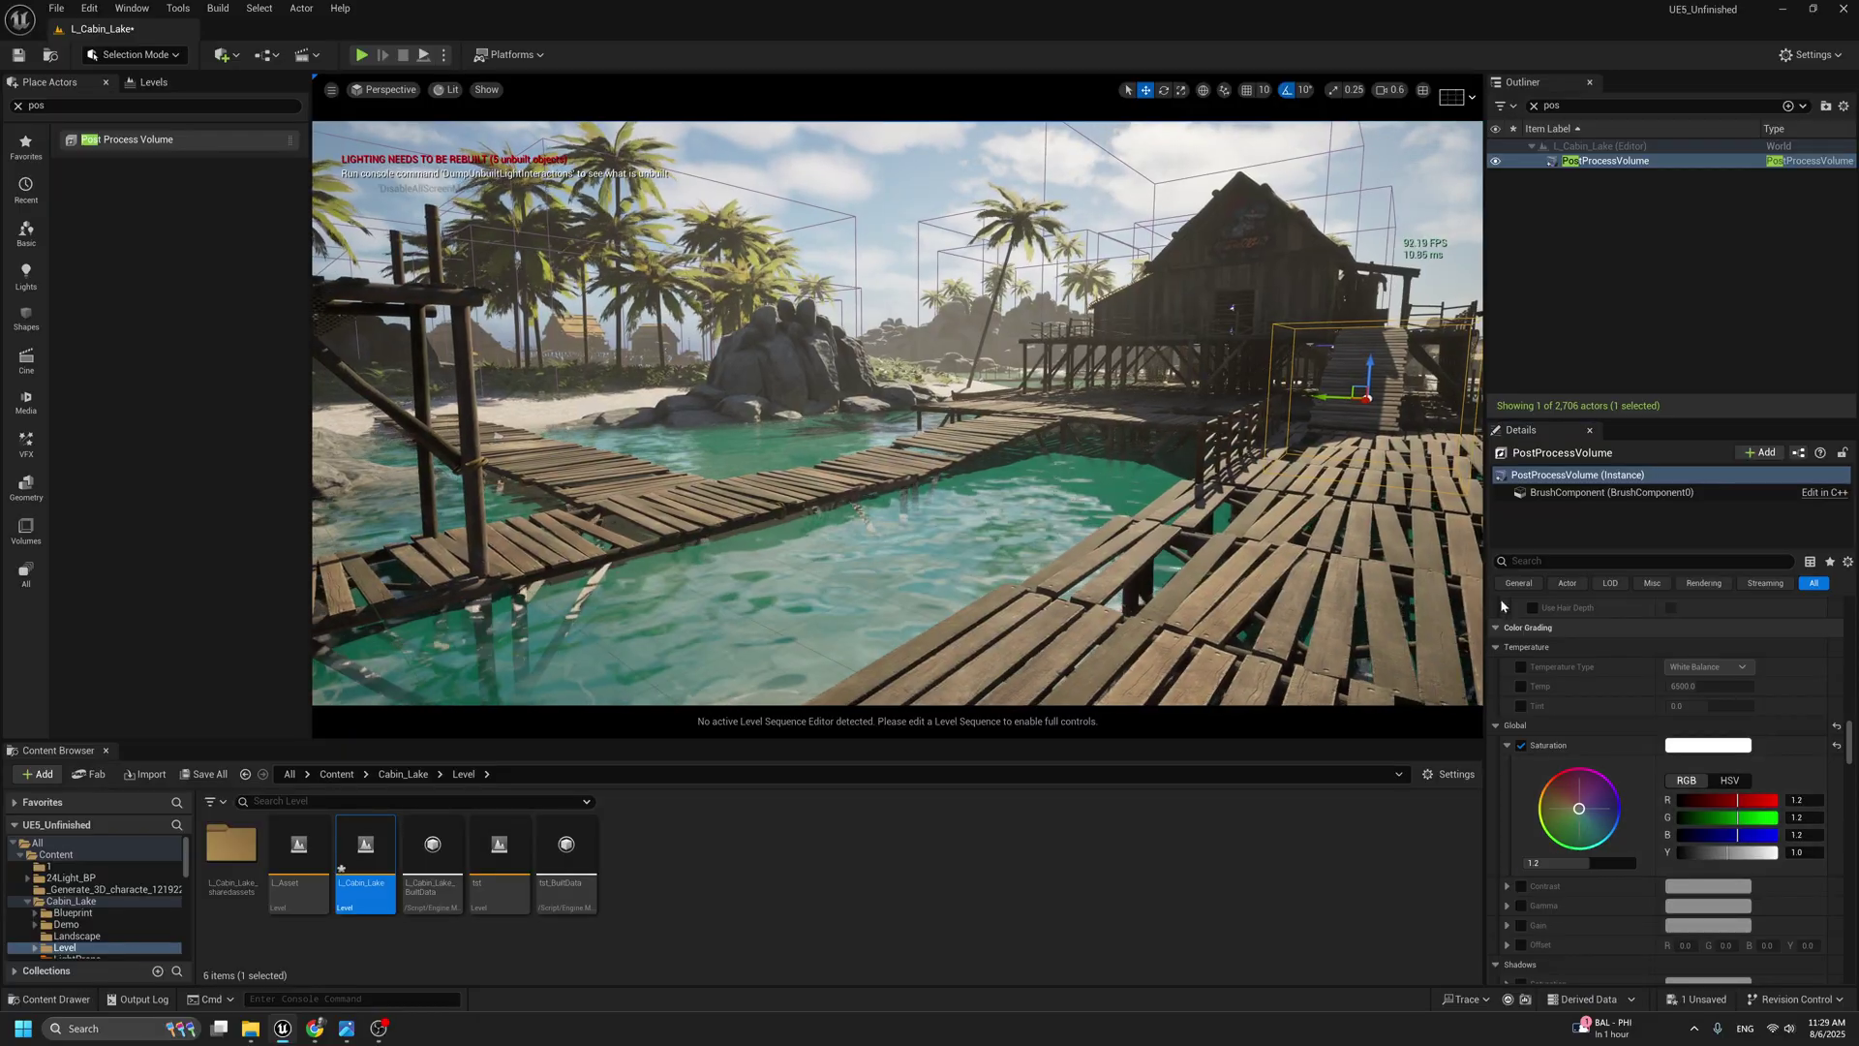
# Toggle the Saturation override off and on to compare the image, and look along the deck toward the far cabin.
pyautogui.click(1522, 746)
pyautogui.click(1521, 746)
pyautogui.click(1521, 746)
pyautogui.click(1521, 746)
pyautogui.press('w')
pyautogui.moveTo(1098, 498); pyautogui.dragTo(1482, 482, button='right')
pyautogui.moveTo(1157, 480); pyautogui.dragTo(1081, 486, button='right')
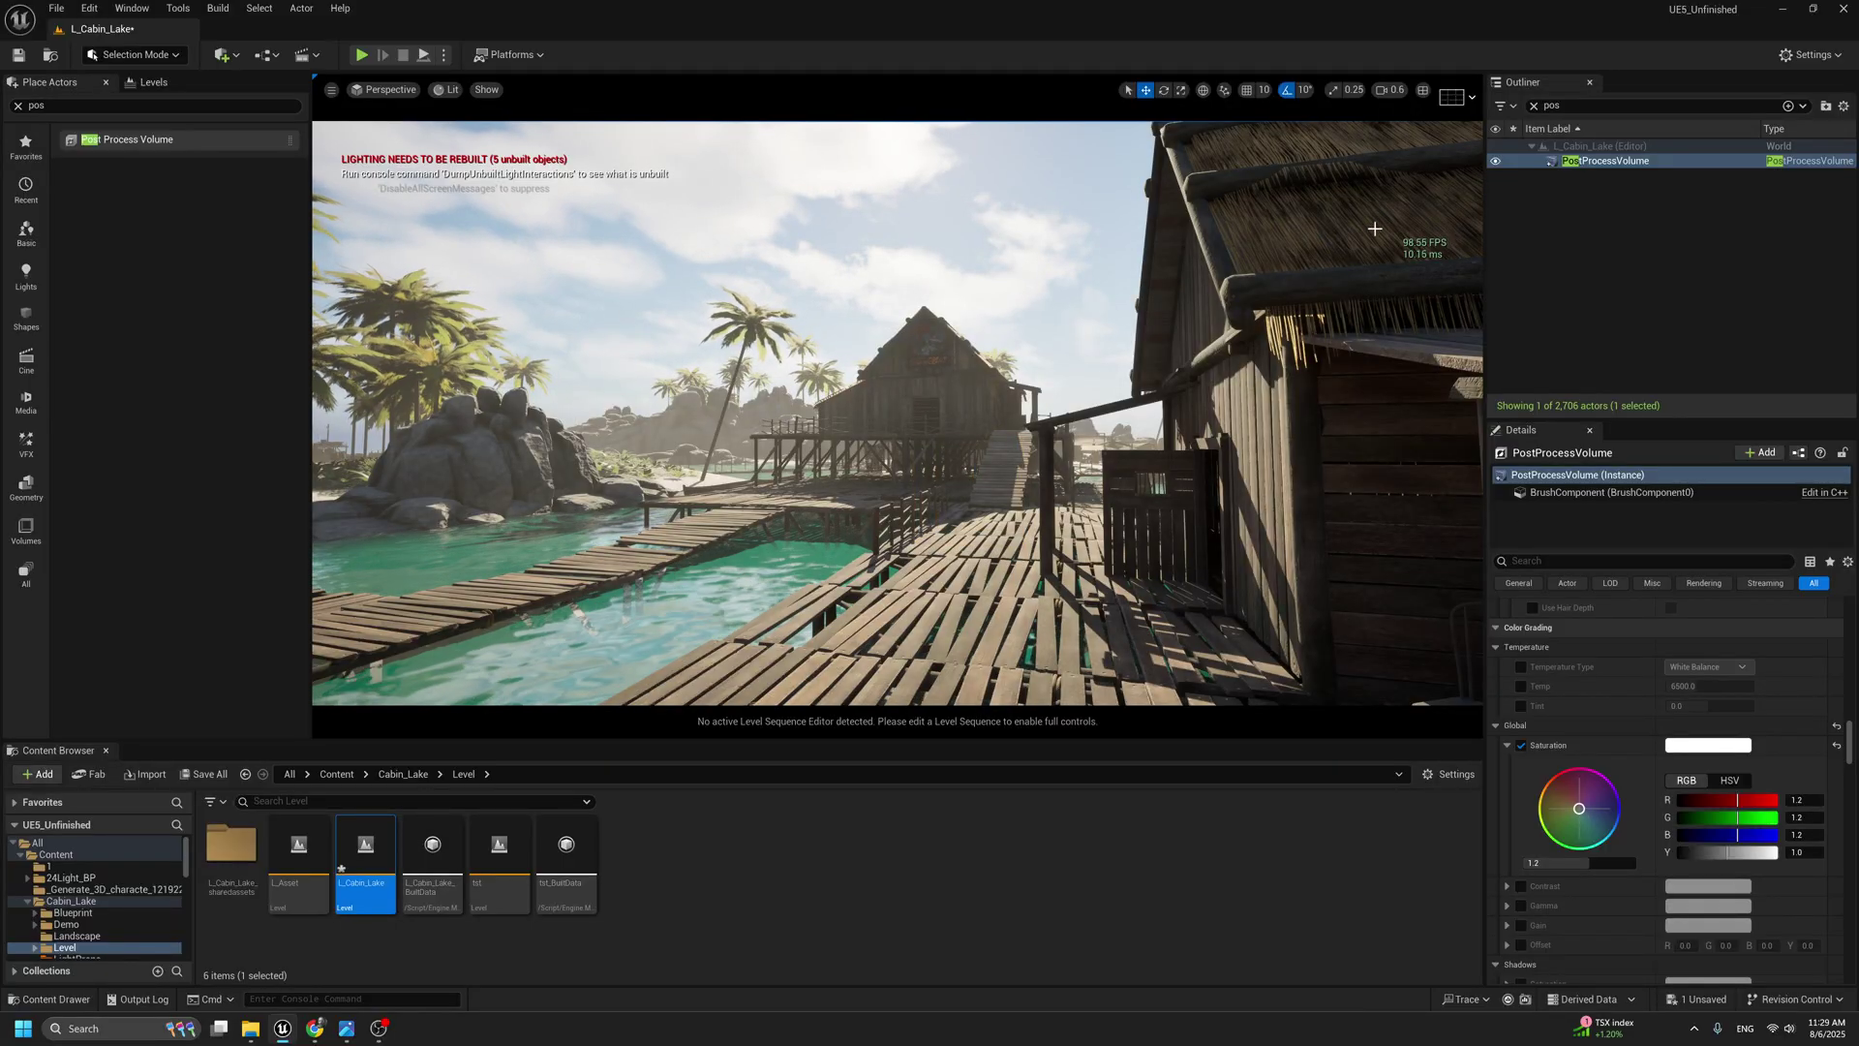
# Find the exponential height fog in the level and tint its volumetric fog Albedo a very pale blue.
pyautogui.write('fog')
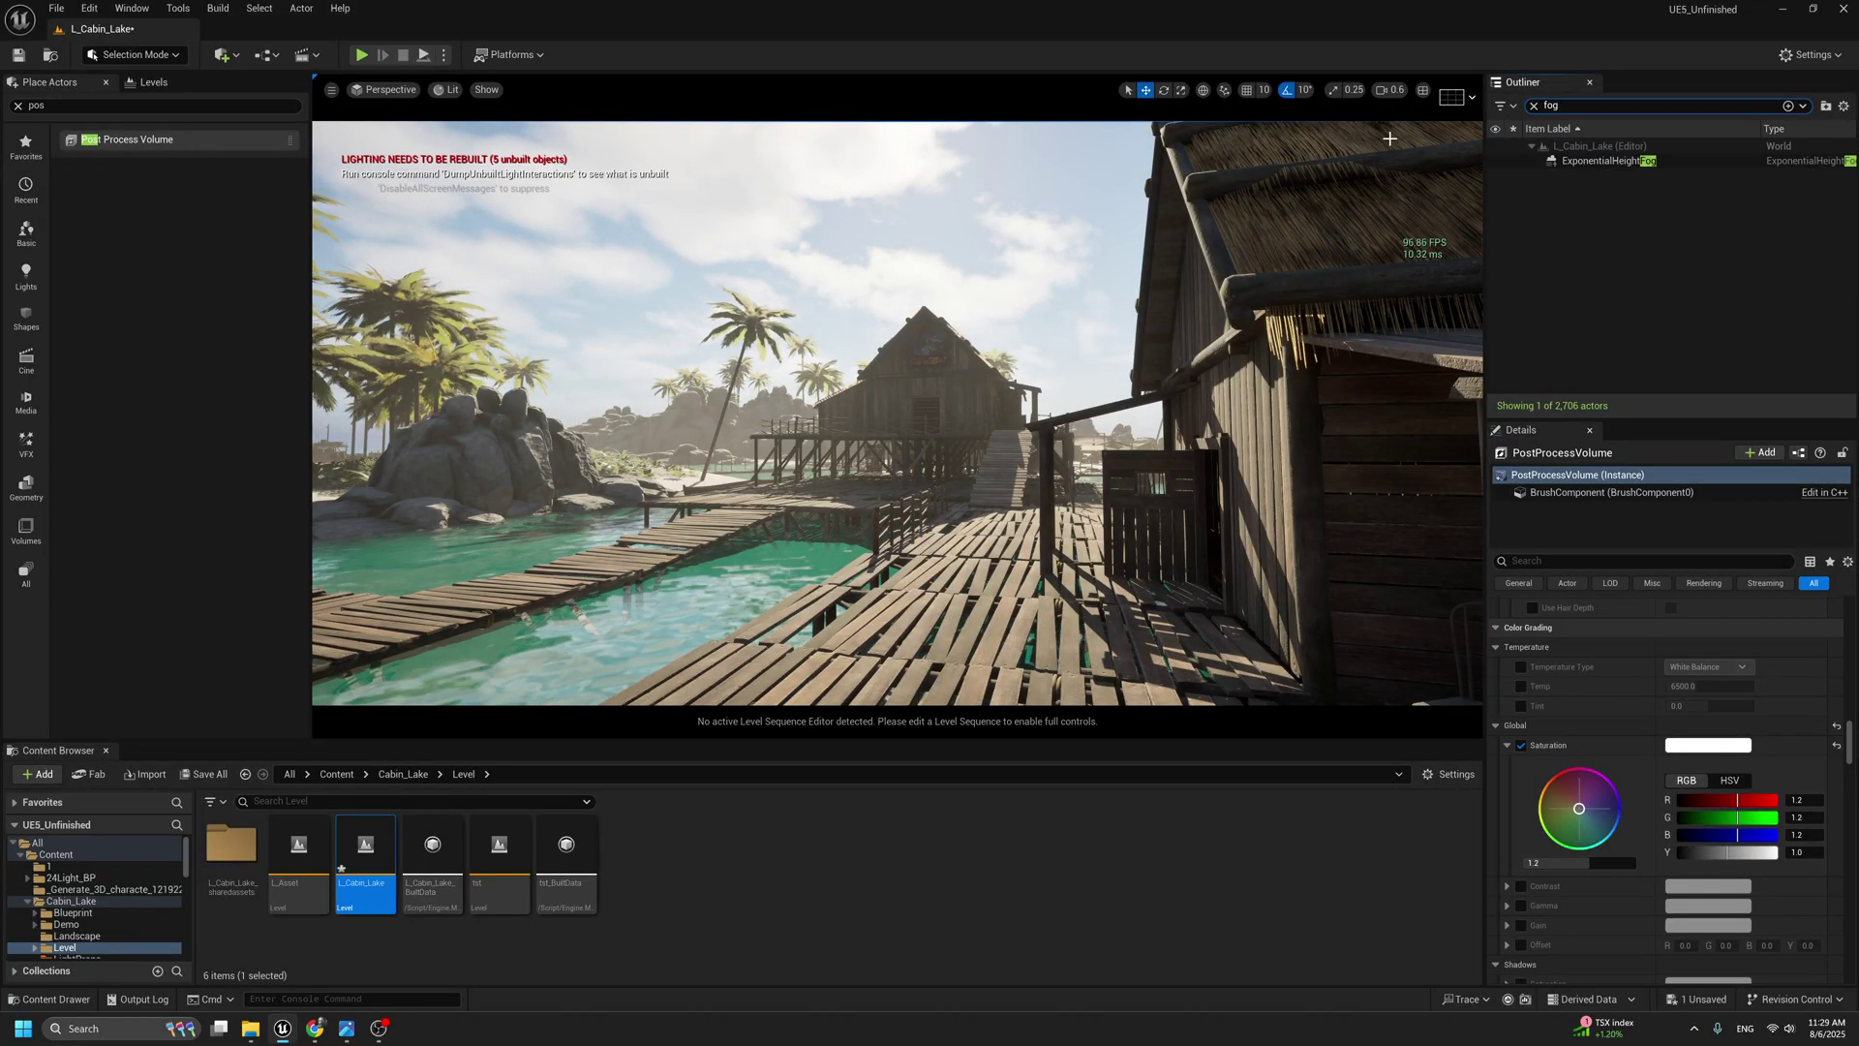
pyautogui.click(1590, 163)
pyautogui.moveTo(725, 441); pyautogui.dragTo(603, 464, button='right')
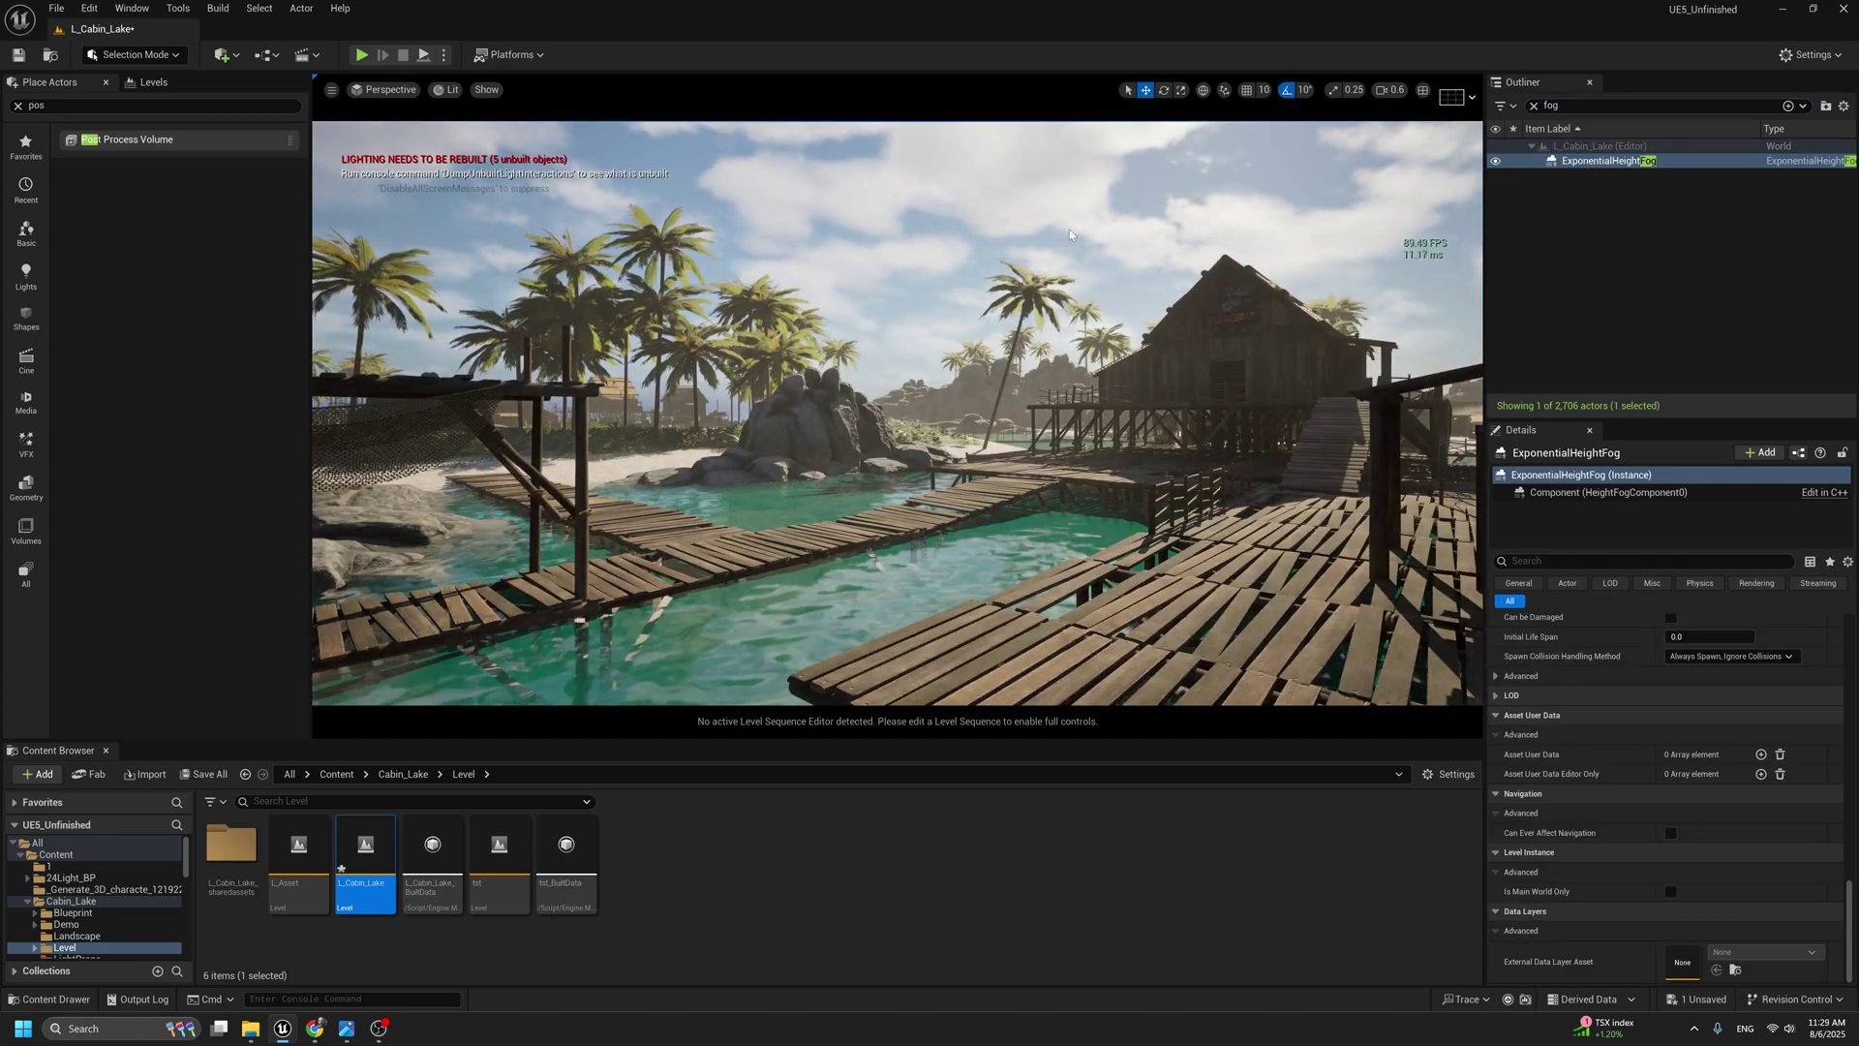
pyautogui.scroll(10, 1640, 693)
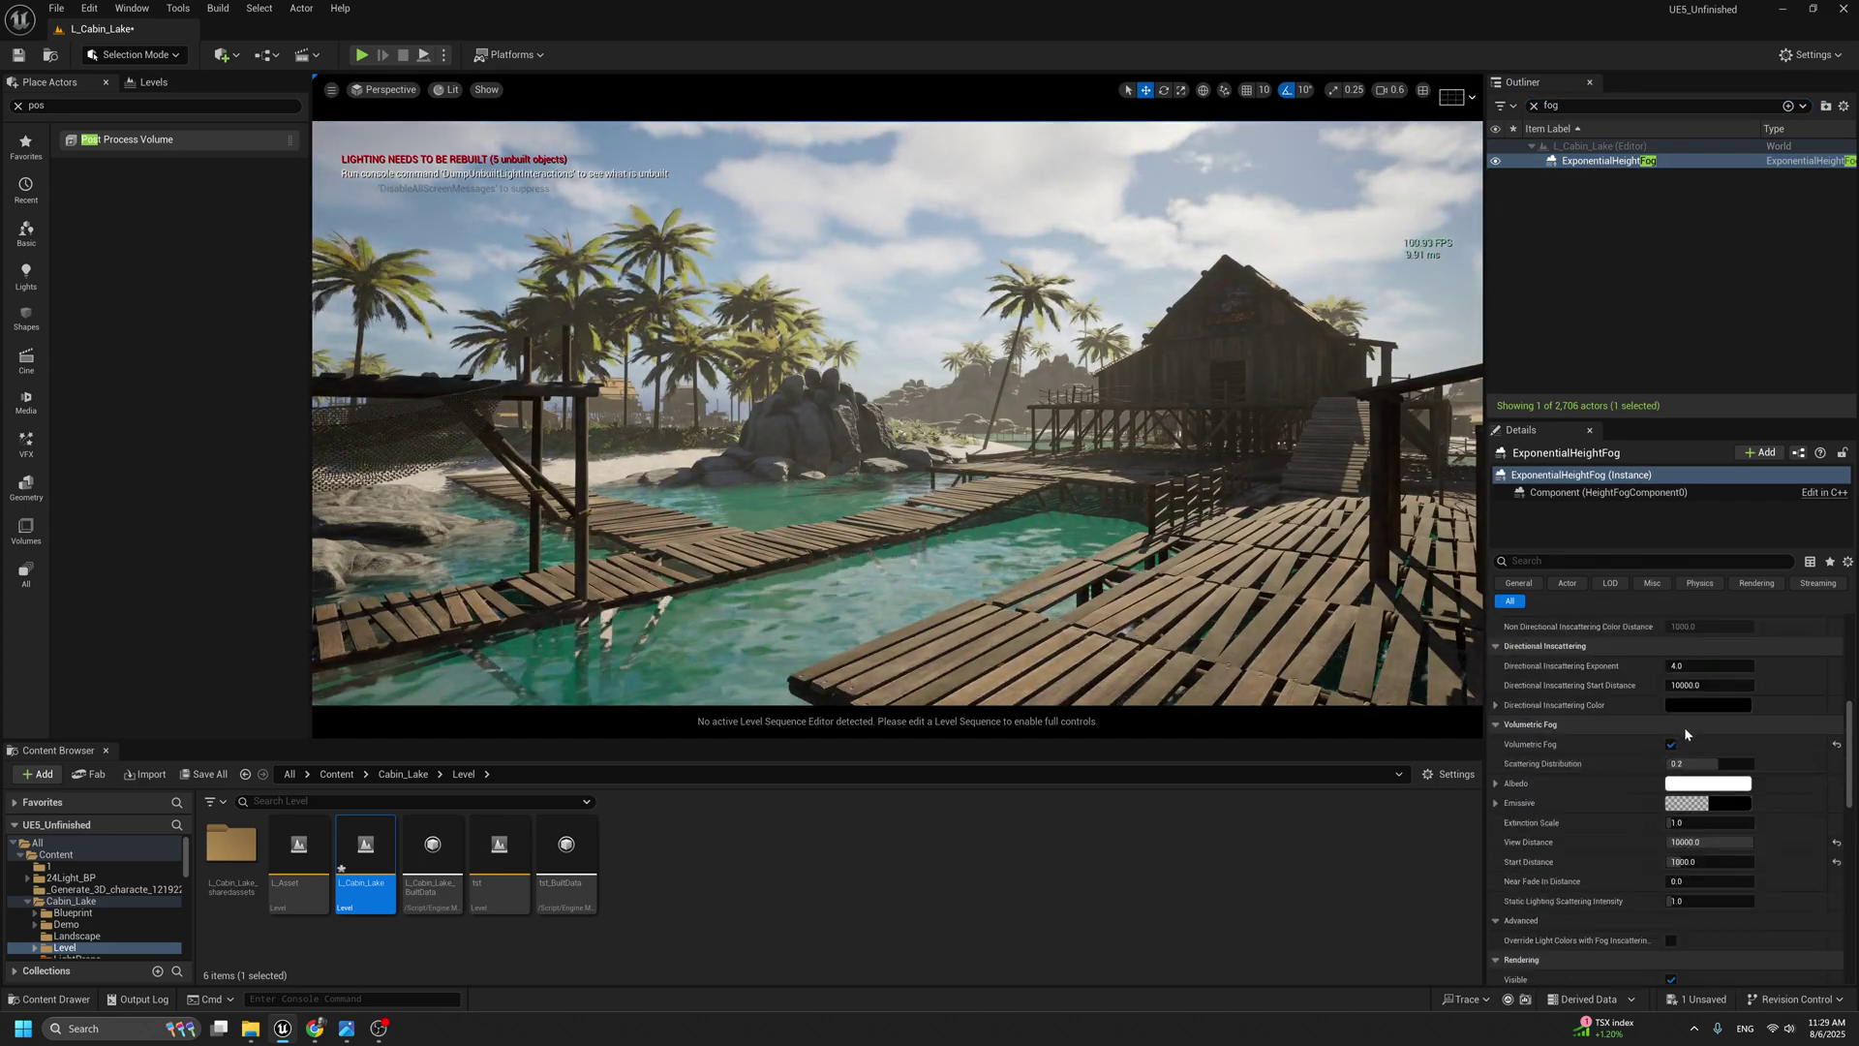
pyautogui.click(1694, 783)
pyautogui.moveTo(1461, 748); pyautogui.dragTo(1453, 743)
pyautogui.moveTo(1240, 601); pyautogui.dragTo(1365, 583, button='right')
pyautogui.click(1561, 983)
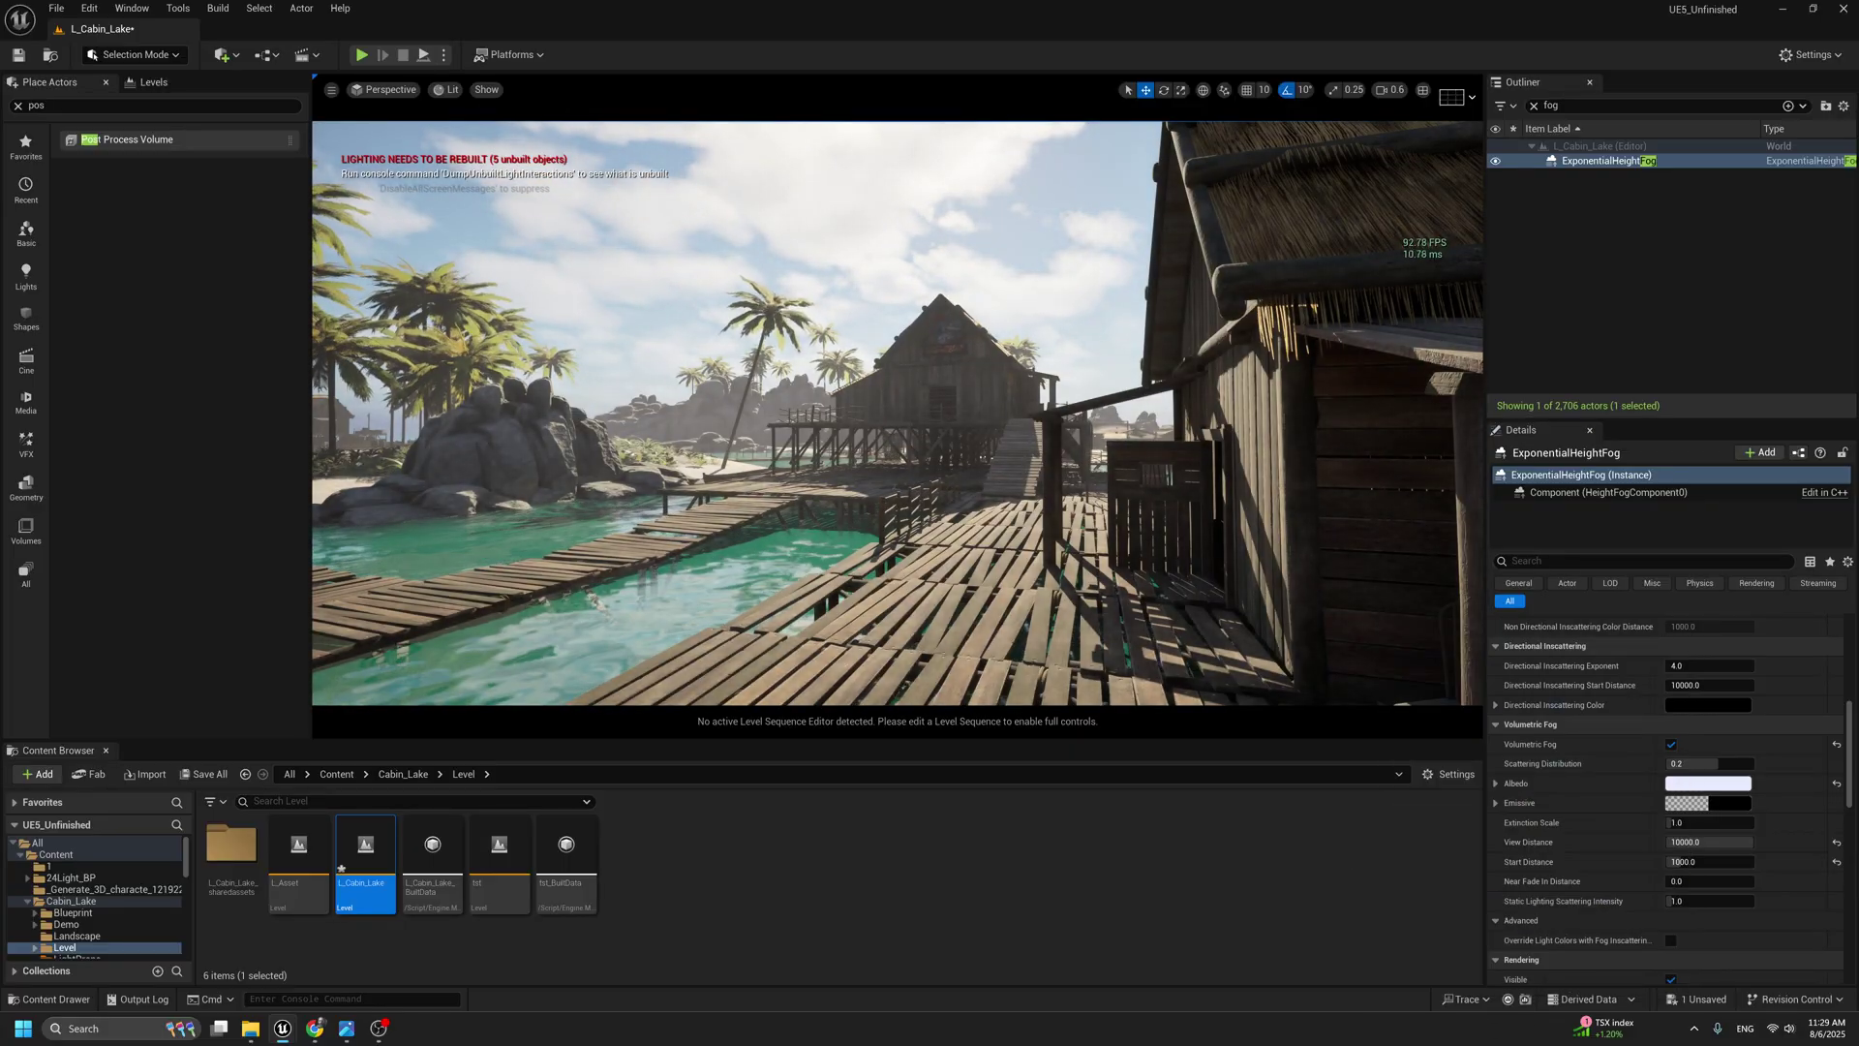
pyautogui.hotkey('ctrl', 'z')
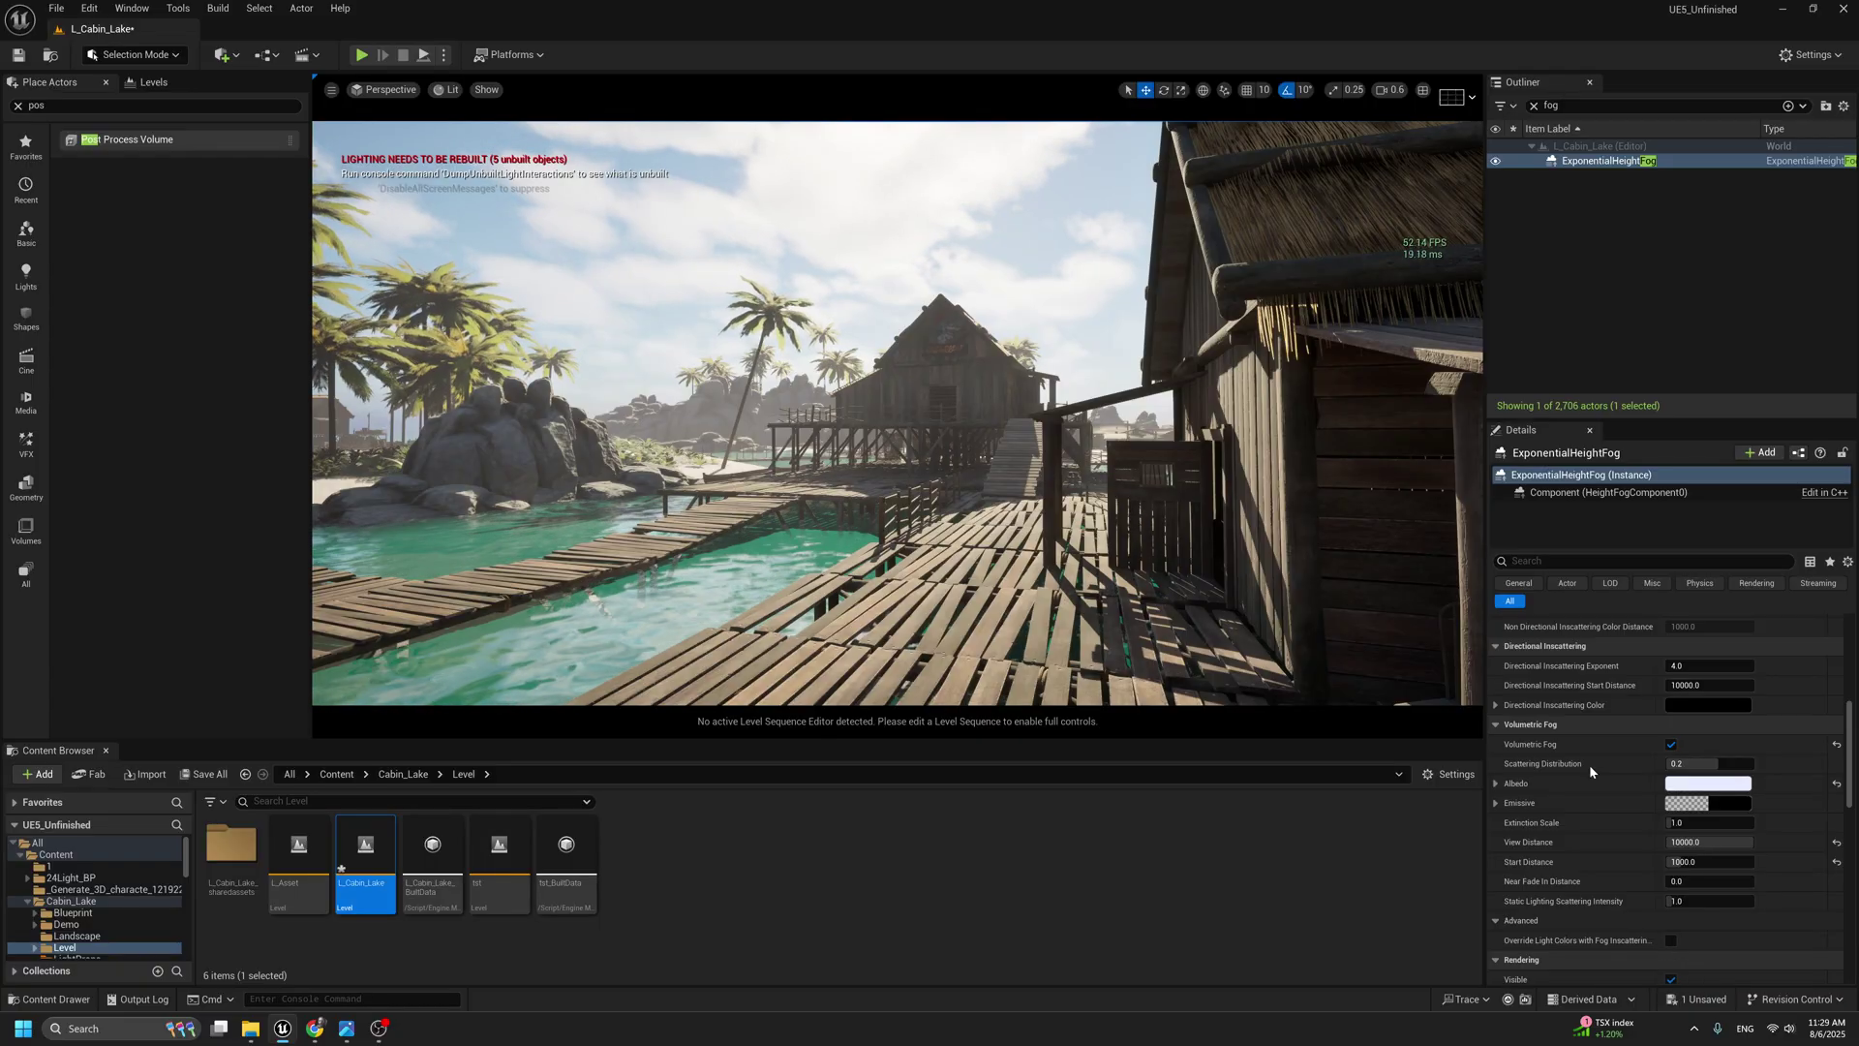
# Increase the volumetric fog's Start Distance to about 2680.
pyautogui.moveTo(1682, 862); pyautogui.dragTo(1781, 872)
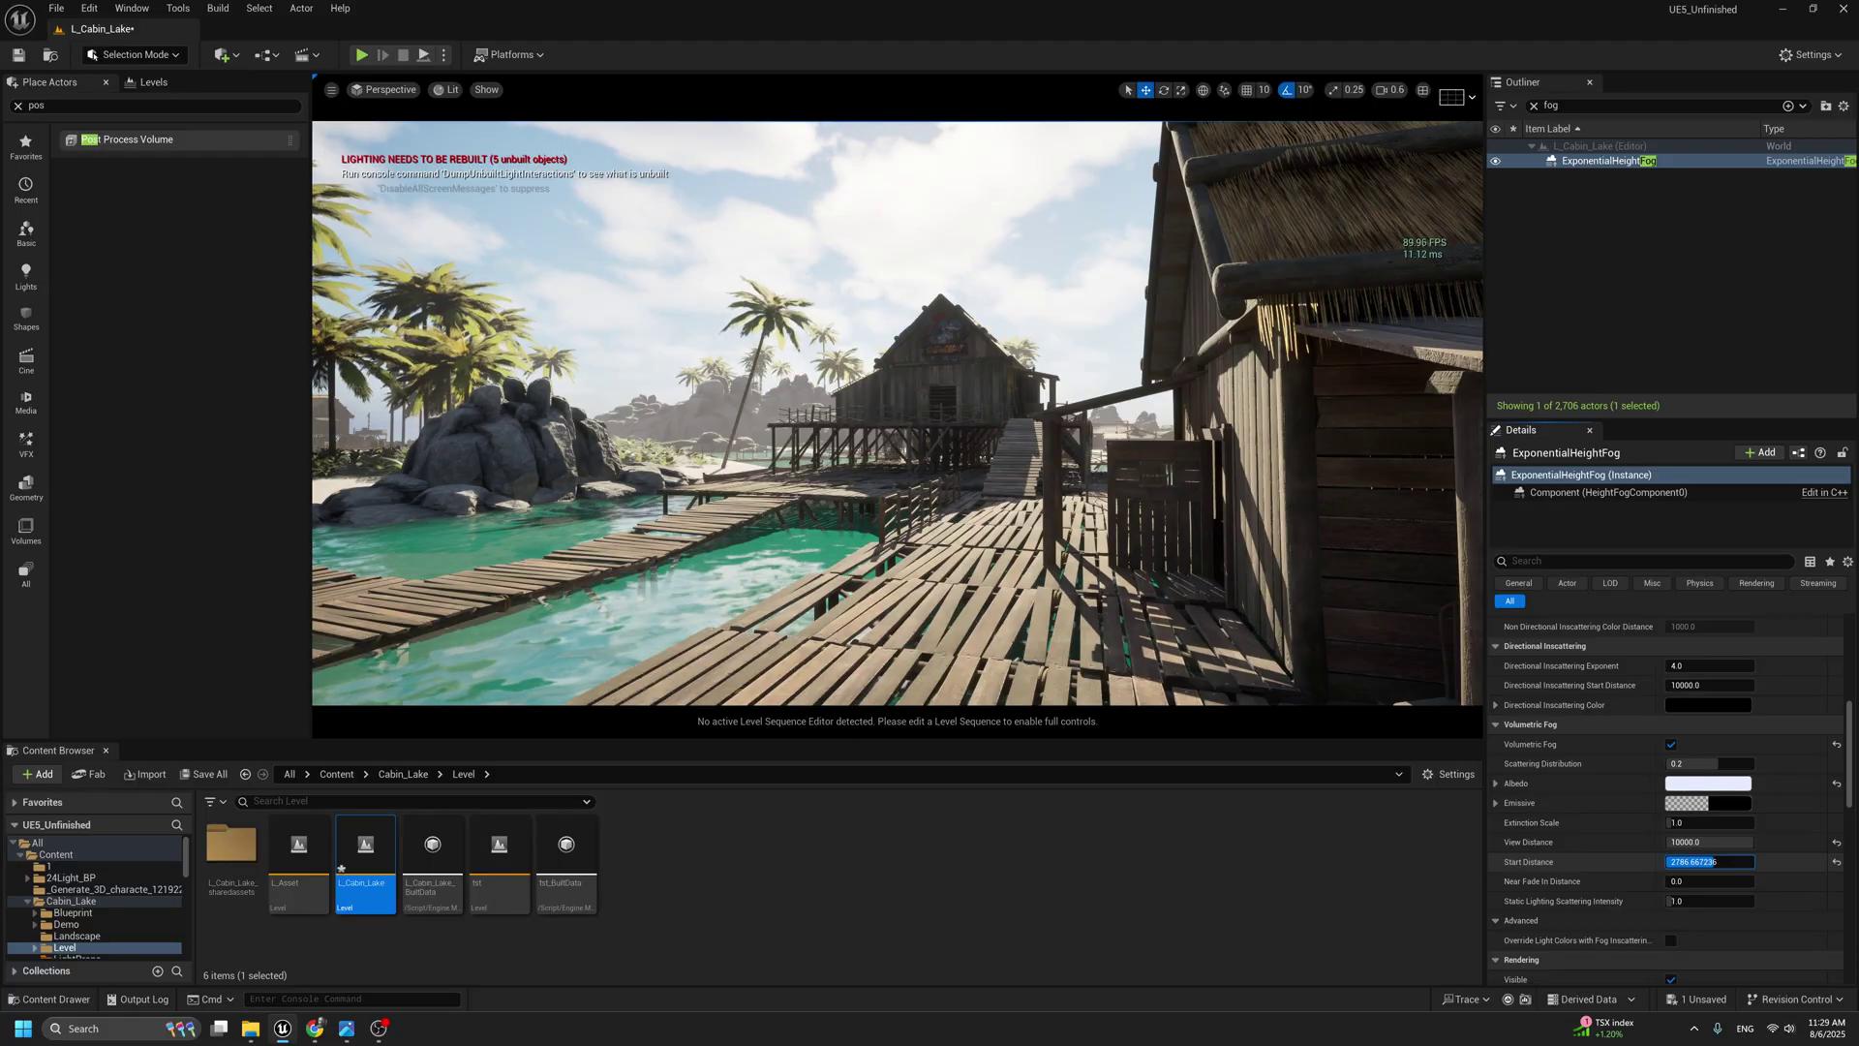
pyautogui.moveTo(1716, 862); pyautogui.dragTo(1713, 862)
pyautogui.press('g')
pyautogui.press('g')
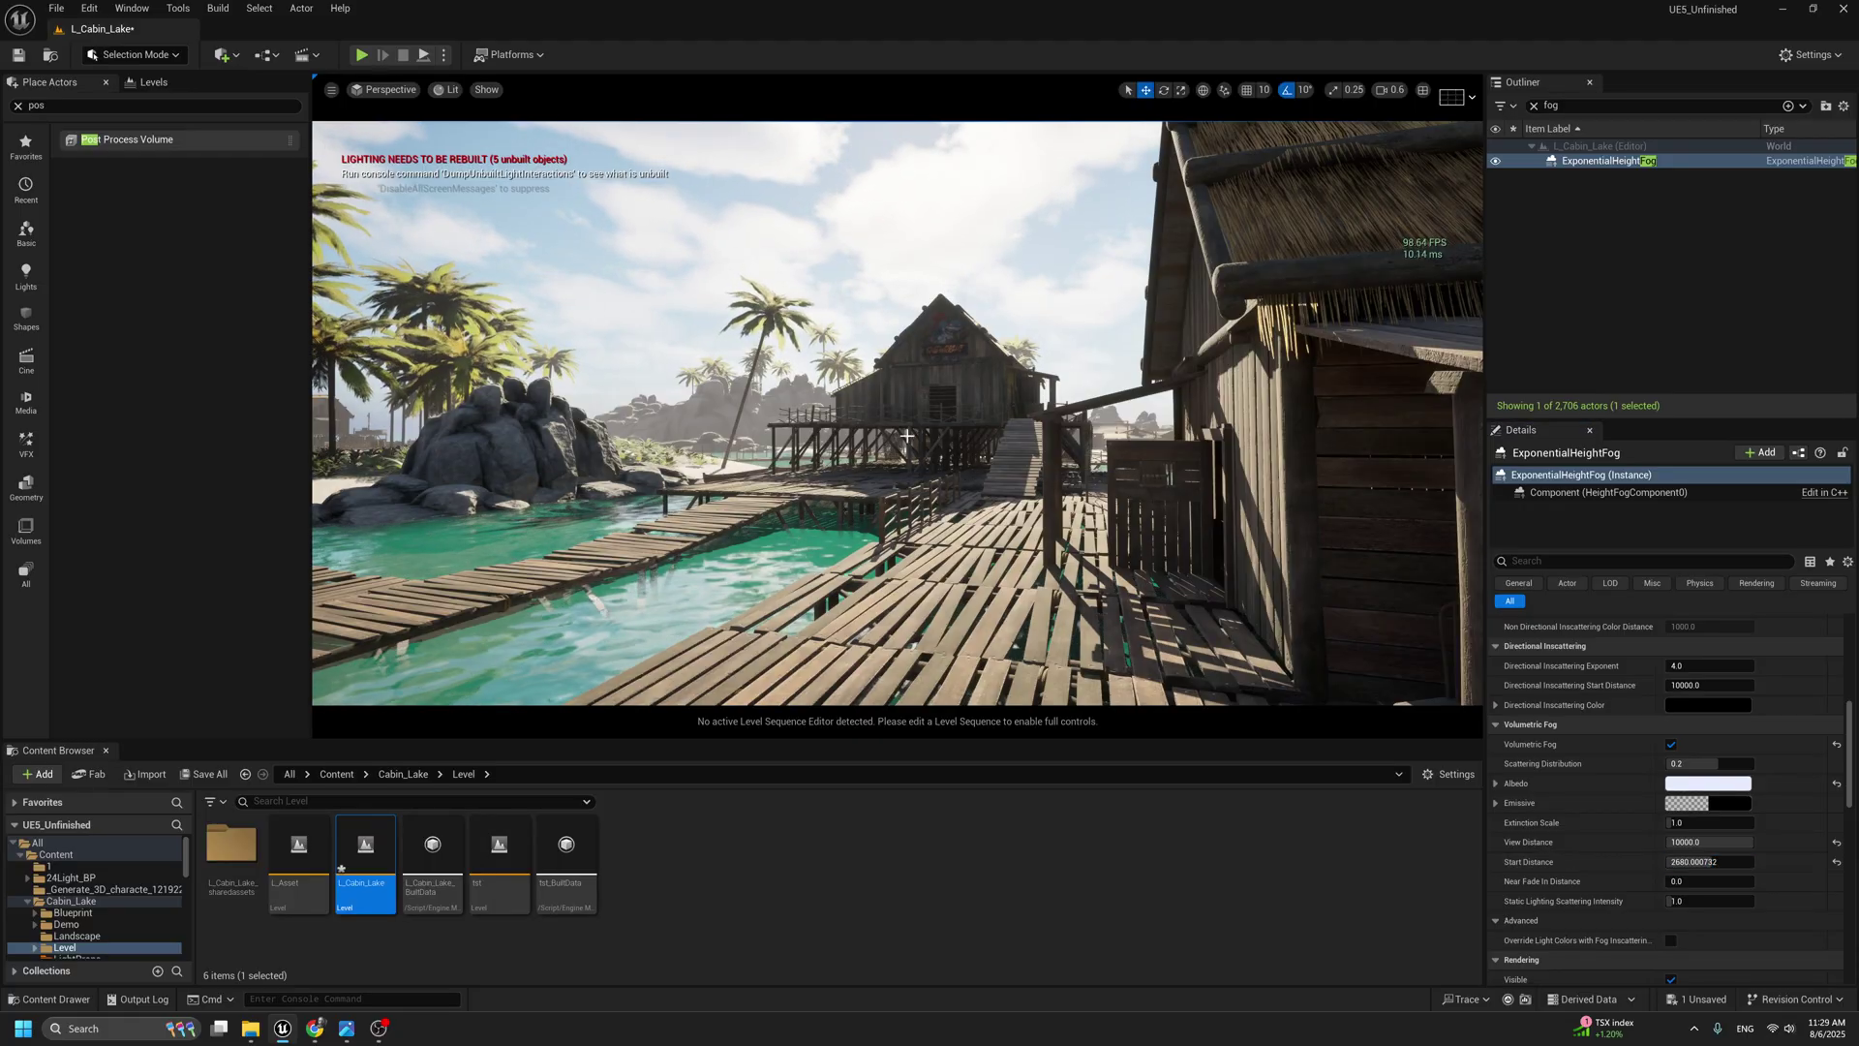
# Move into the cabin to examine its interior lighting and consult the lighting cheat sheet image for local light intensities.
pyautogui.moveTo(994, 409); pyautogui.dragTo(812, 445, button='right')
pyautogui.press('q')
pyautogui.press('w')
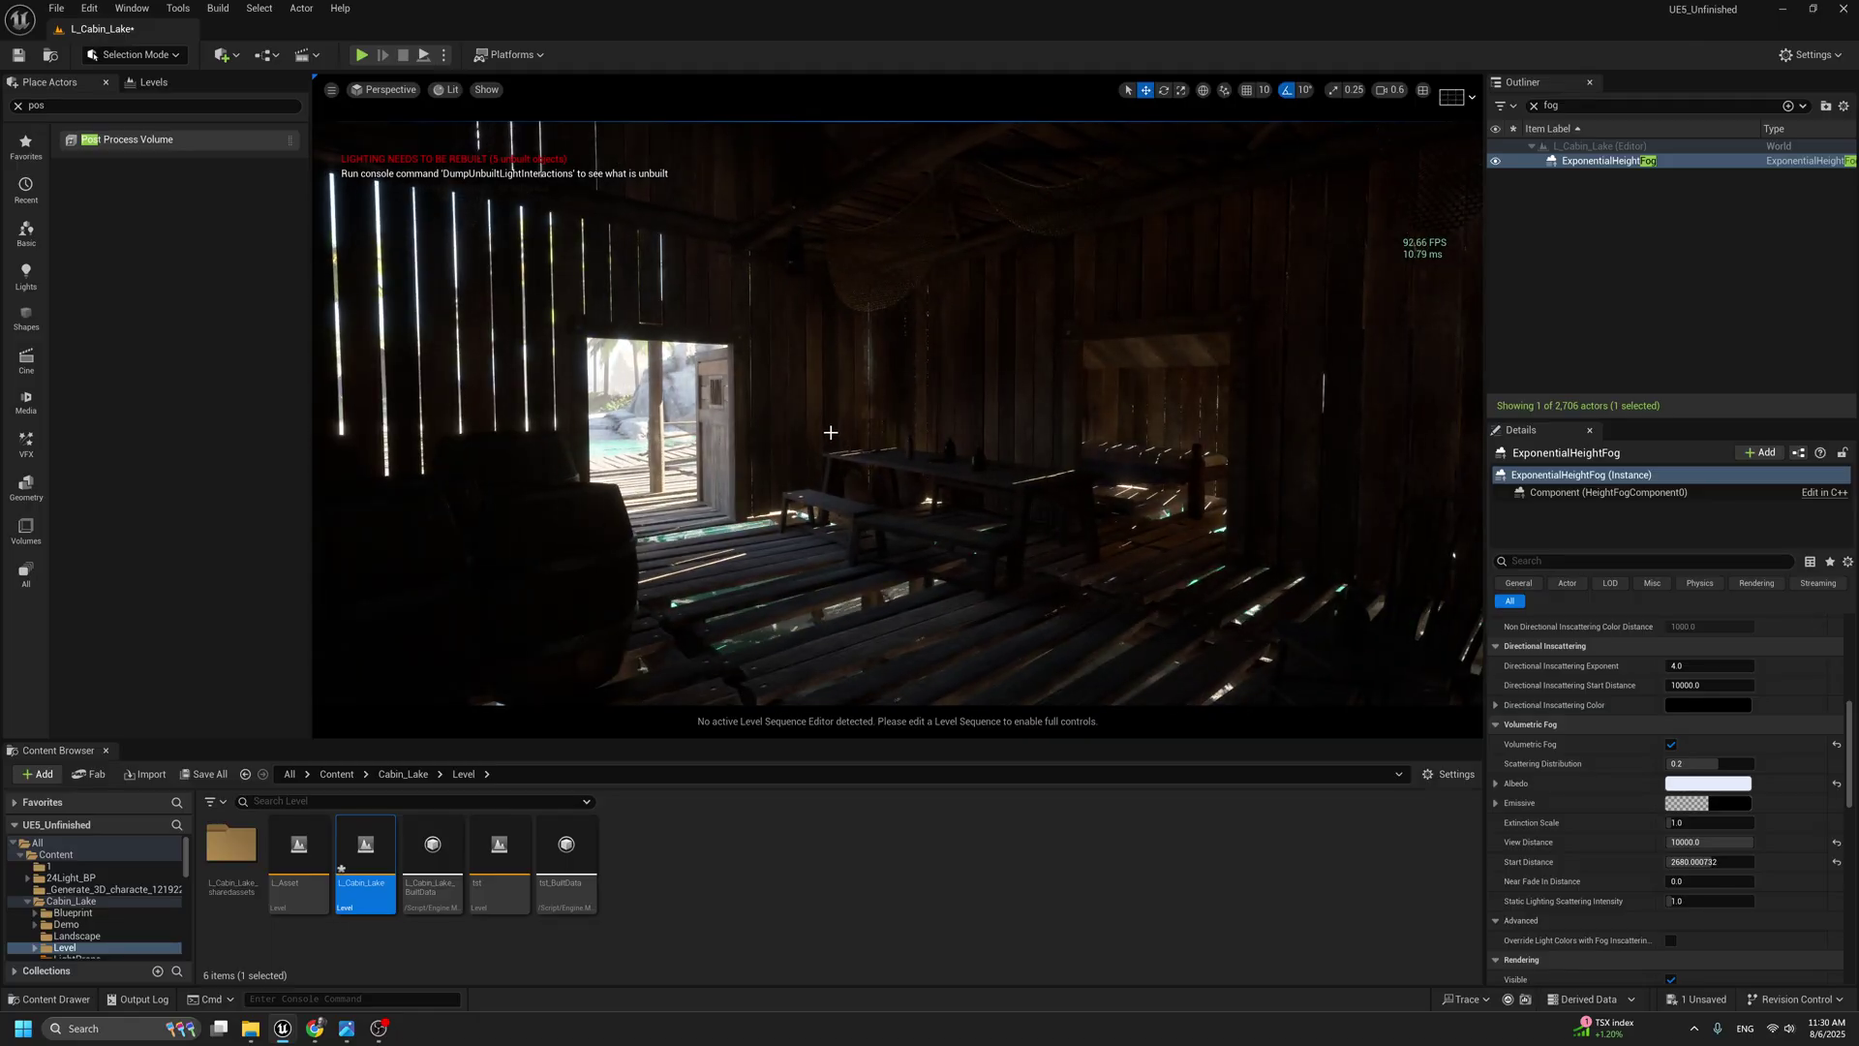
pyautogui.moveTo(831, 430); pyautogui.dragTo(840, 429, button='right')
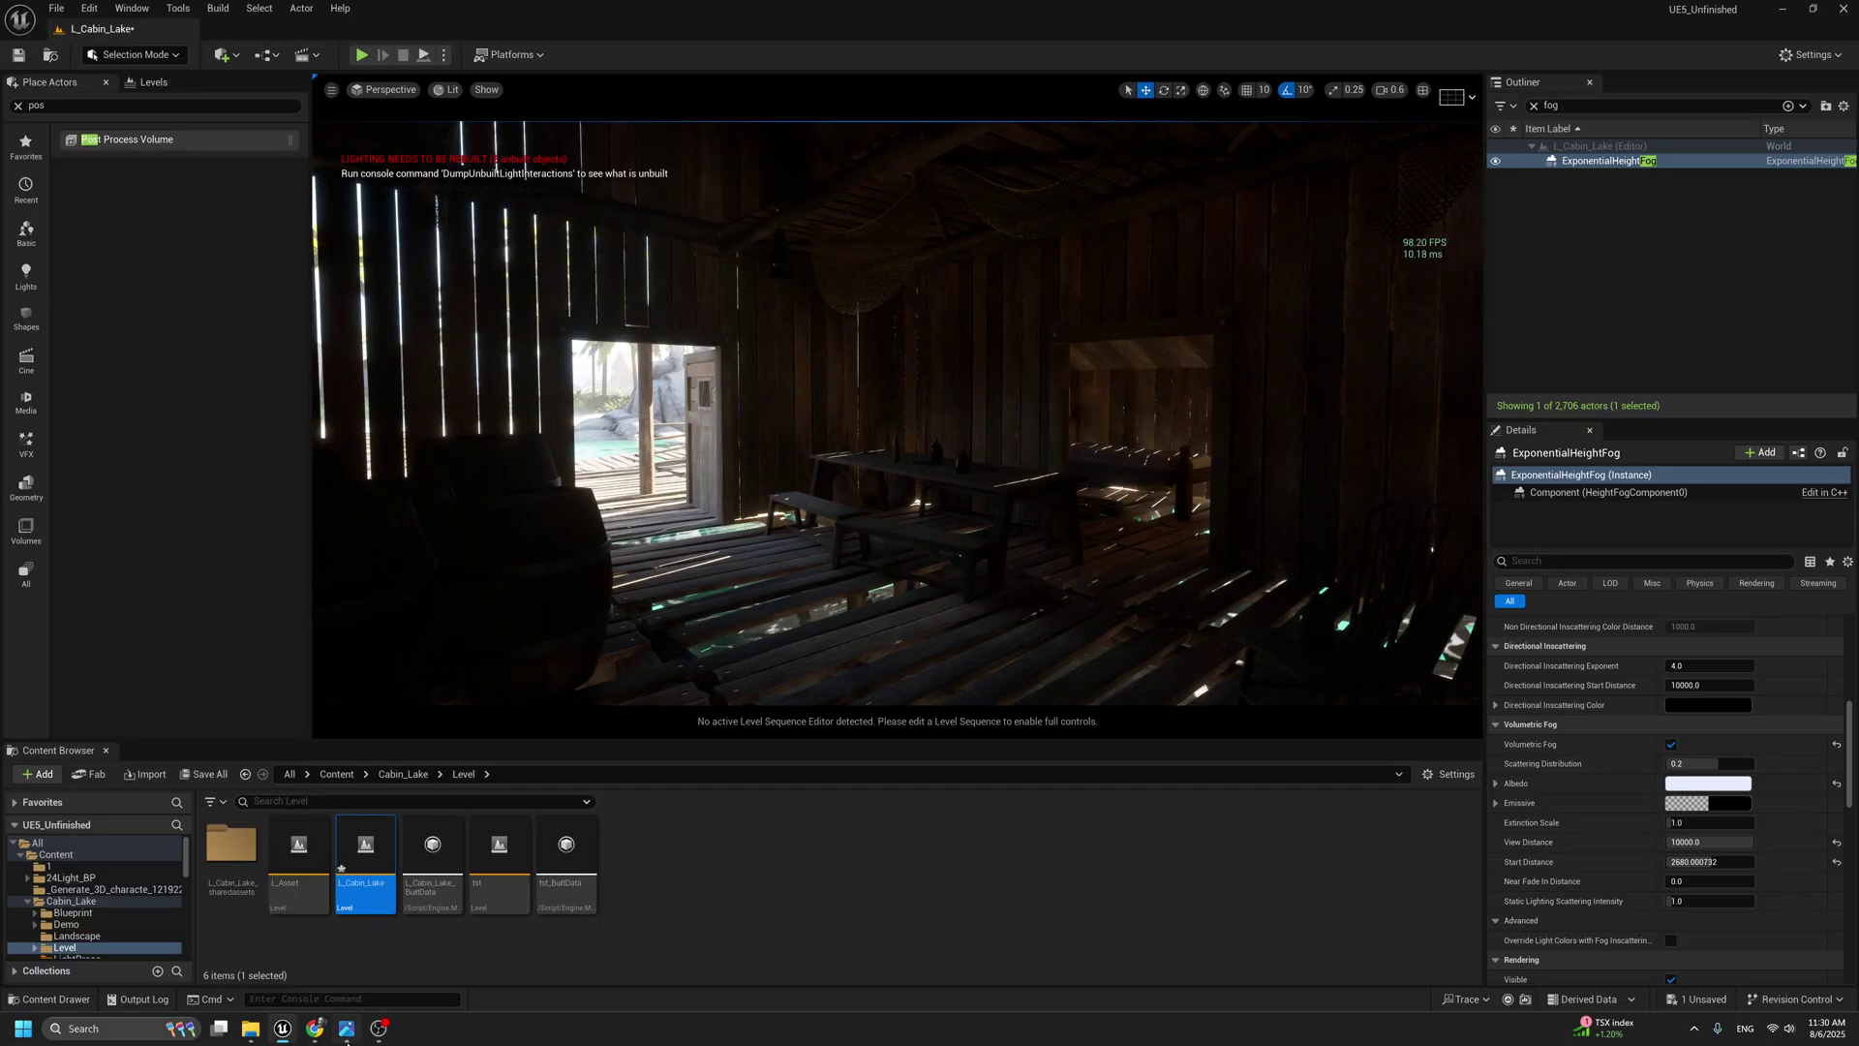
pyautogui.click(347, 1028)
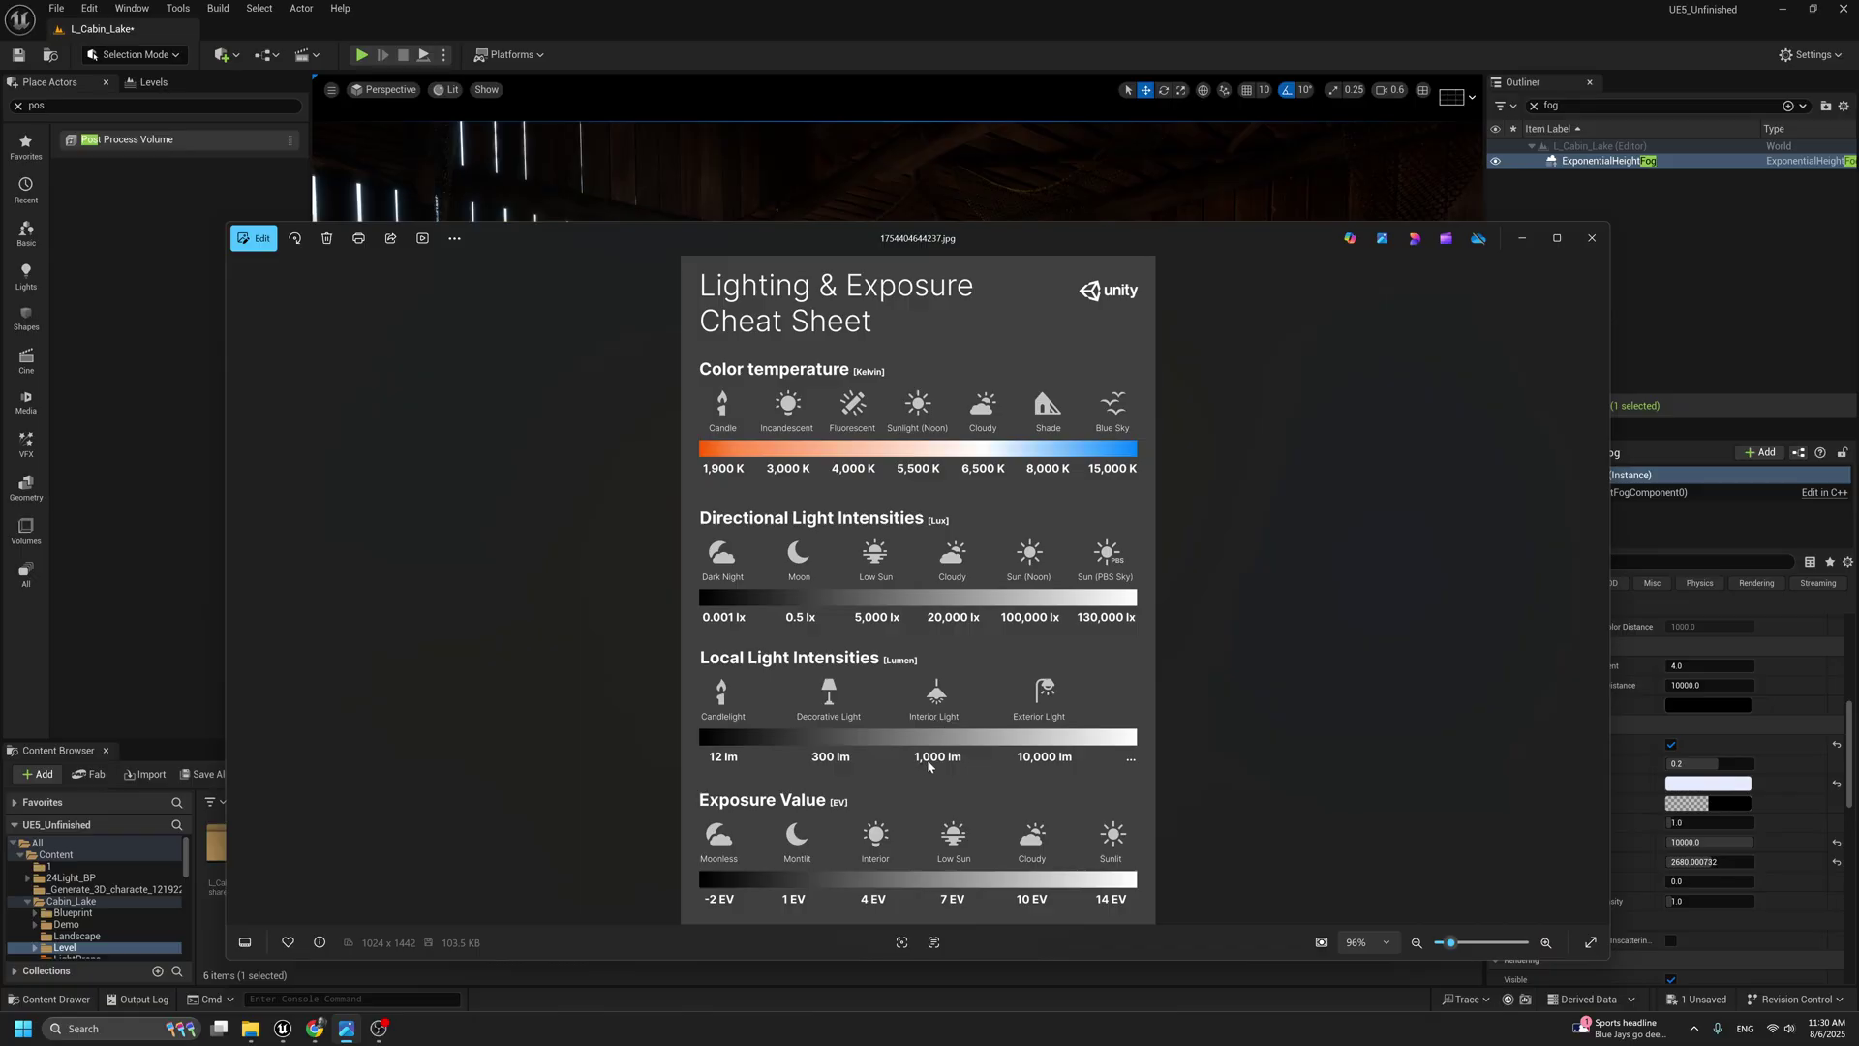
pyautogui.click(1521, 238)
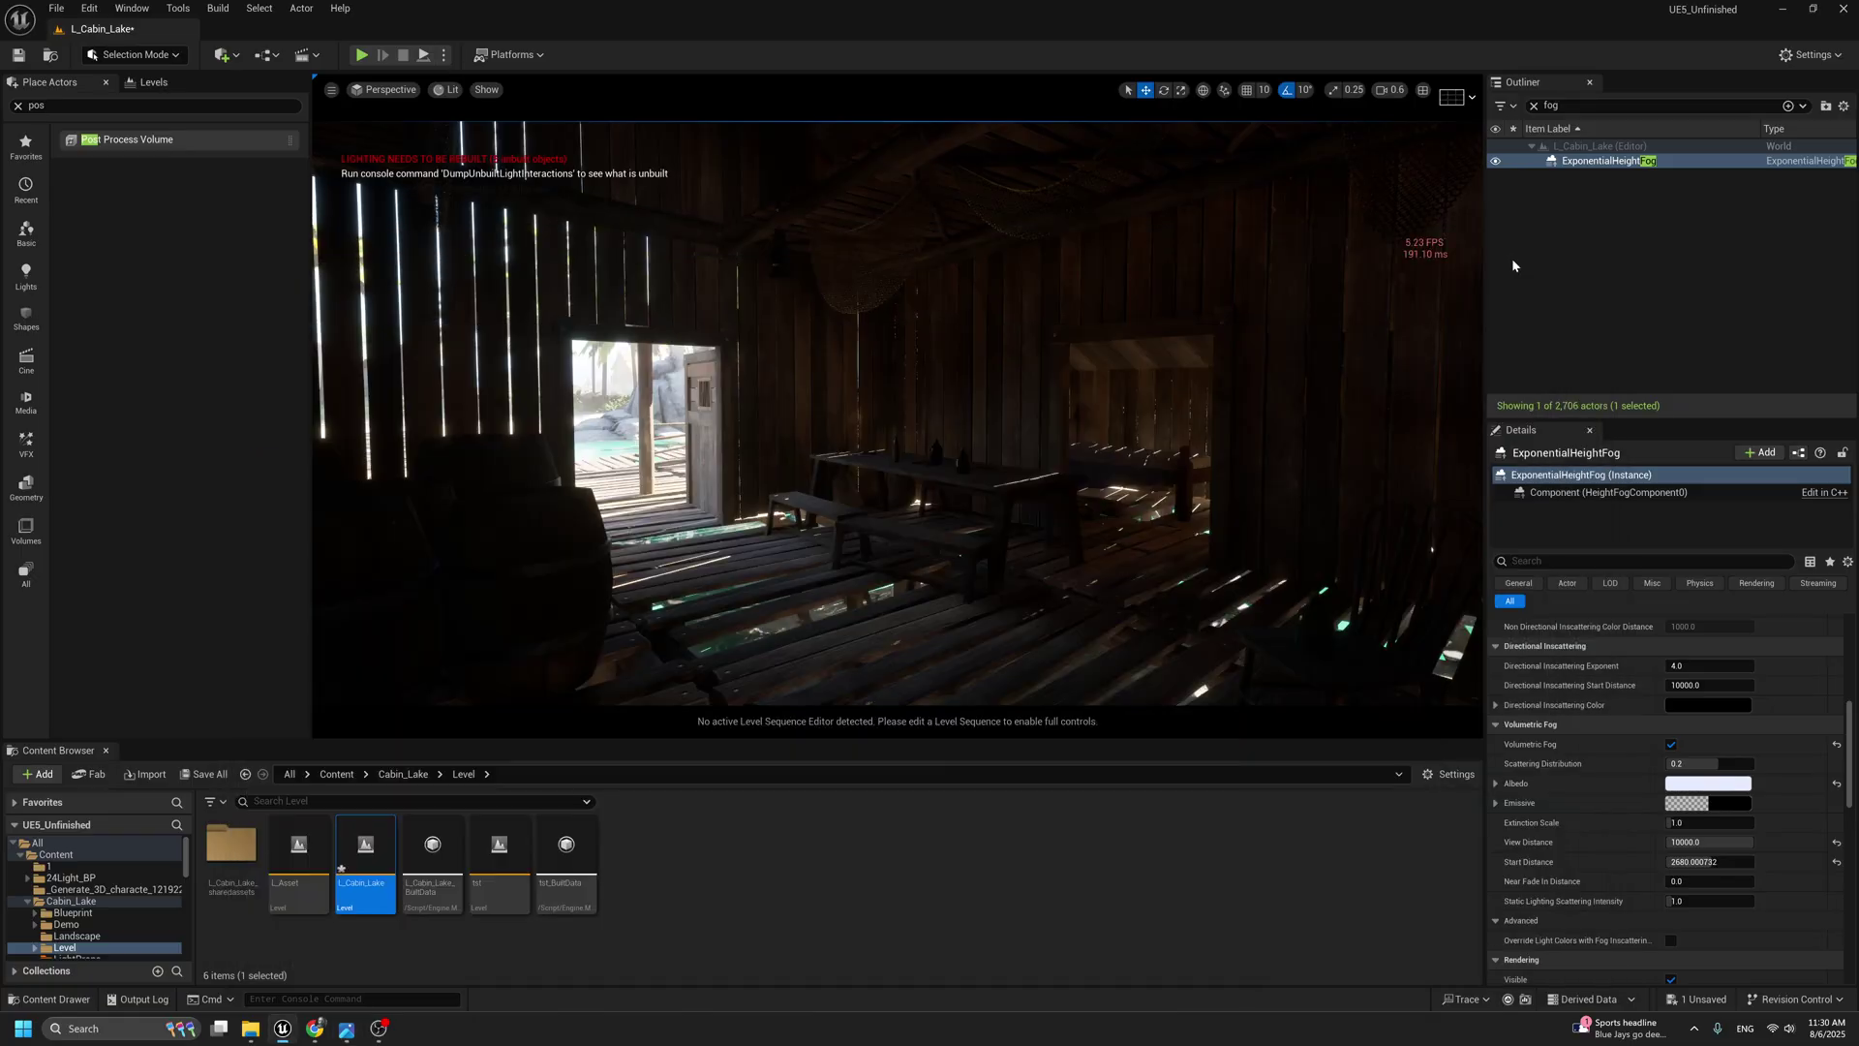
# Add a spot light inside the dark cabin near the open doorway.
pyautogui.click(26, 274)
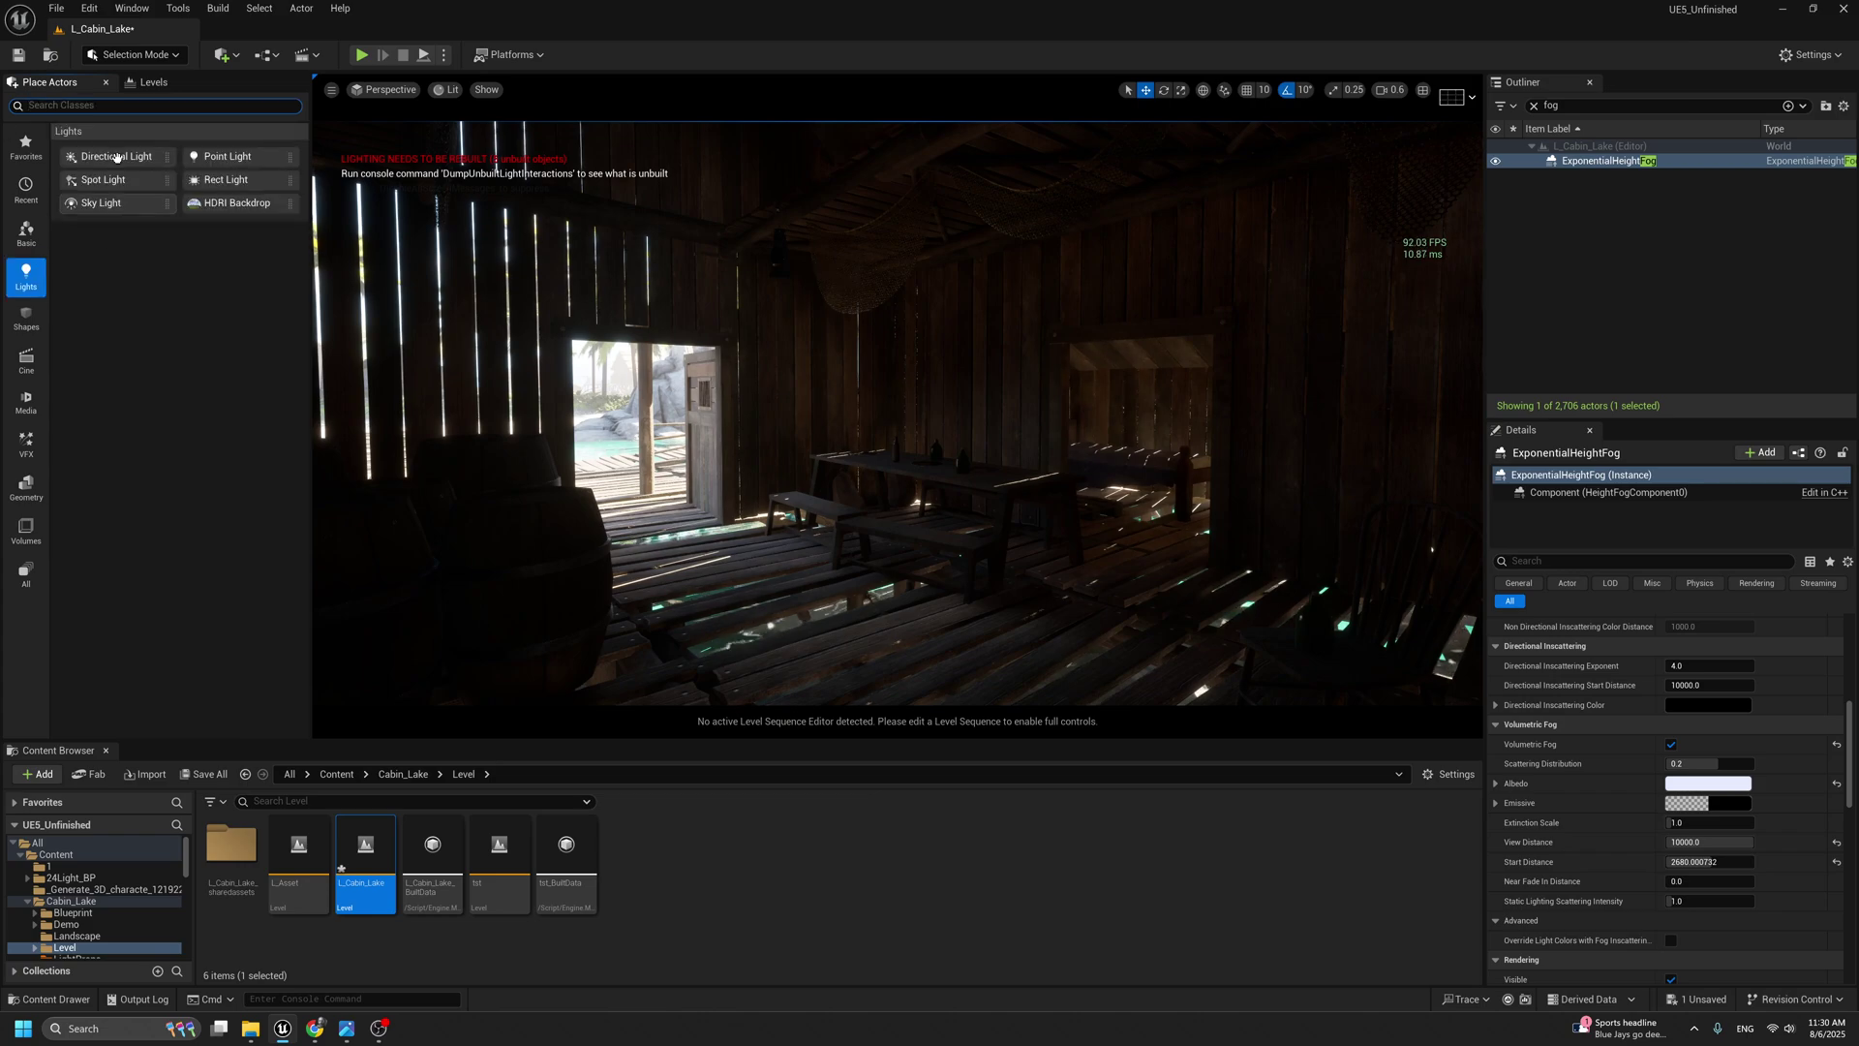
pyautogui.moveTo(1007, 510); pyautogui.dragTo(973, 511, button='right')
pyautogui.rightClick(1007, 510)
pyautogui.click(770, 390)
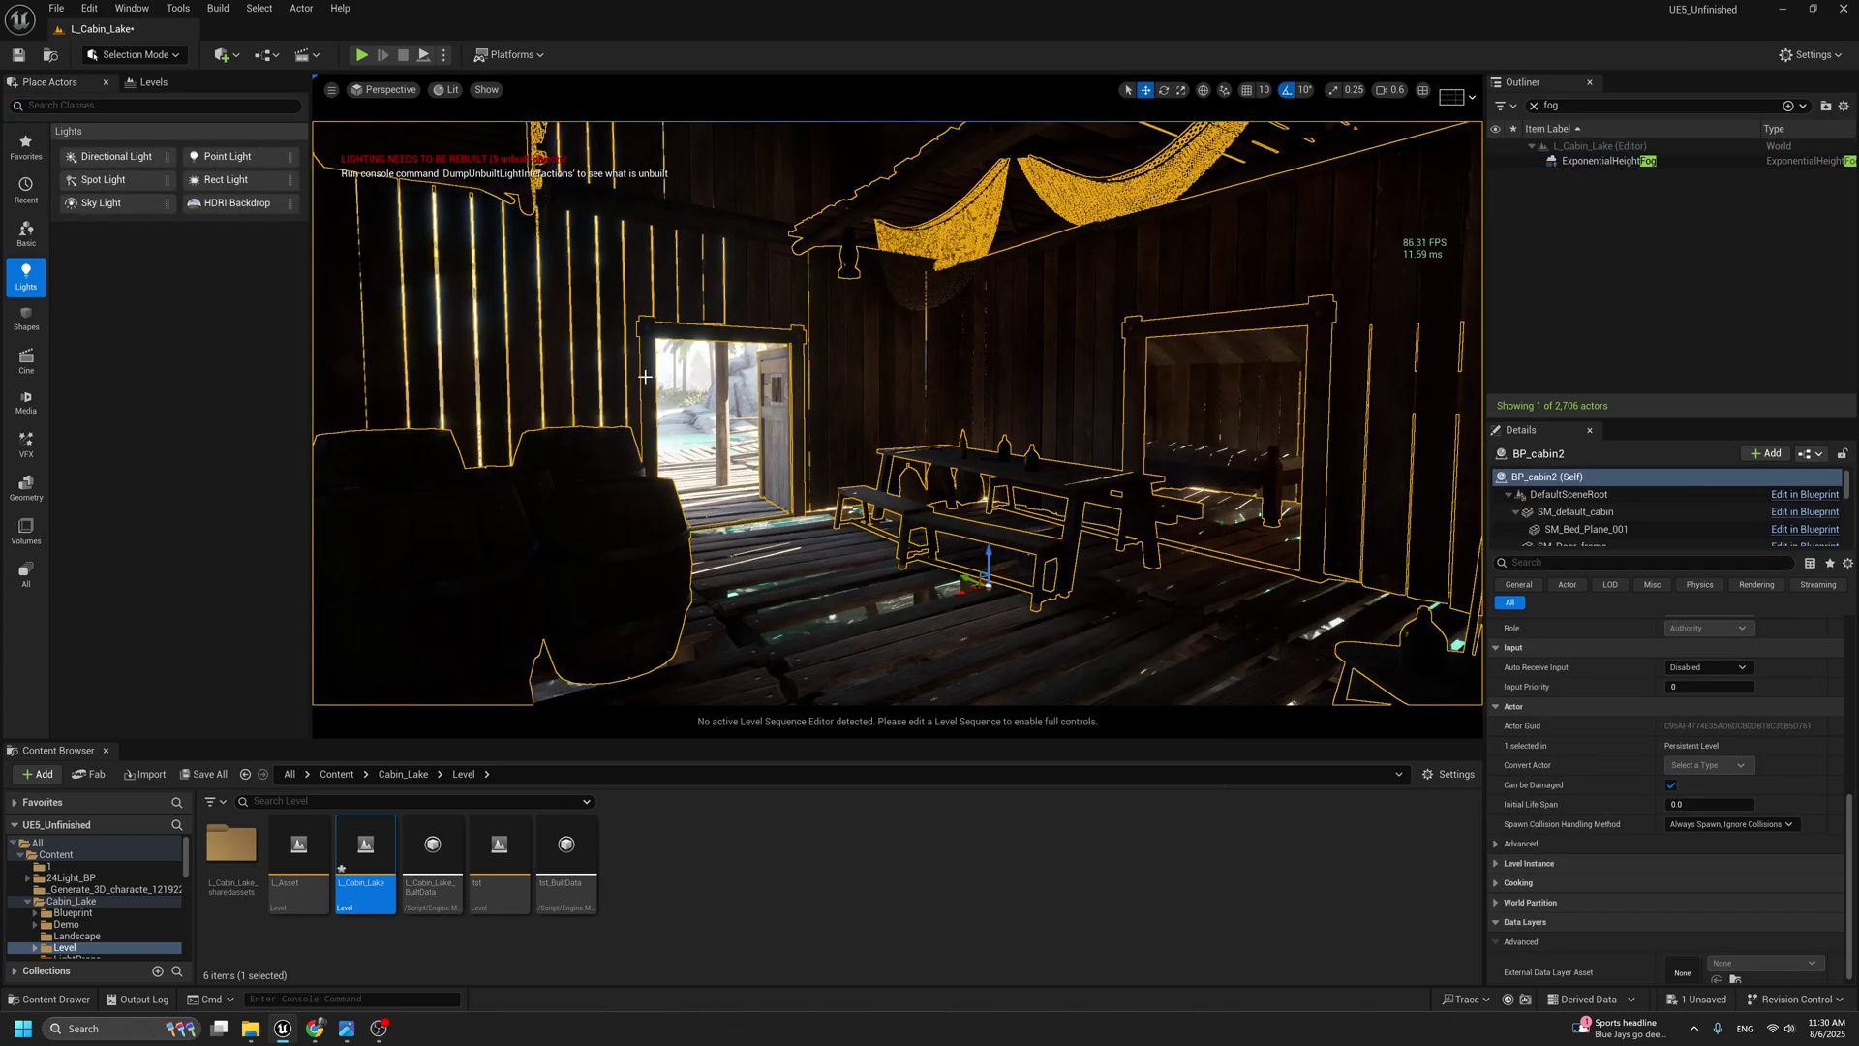
pyautogui.press('g')
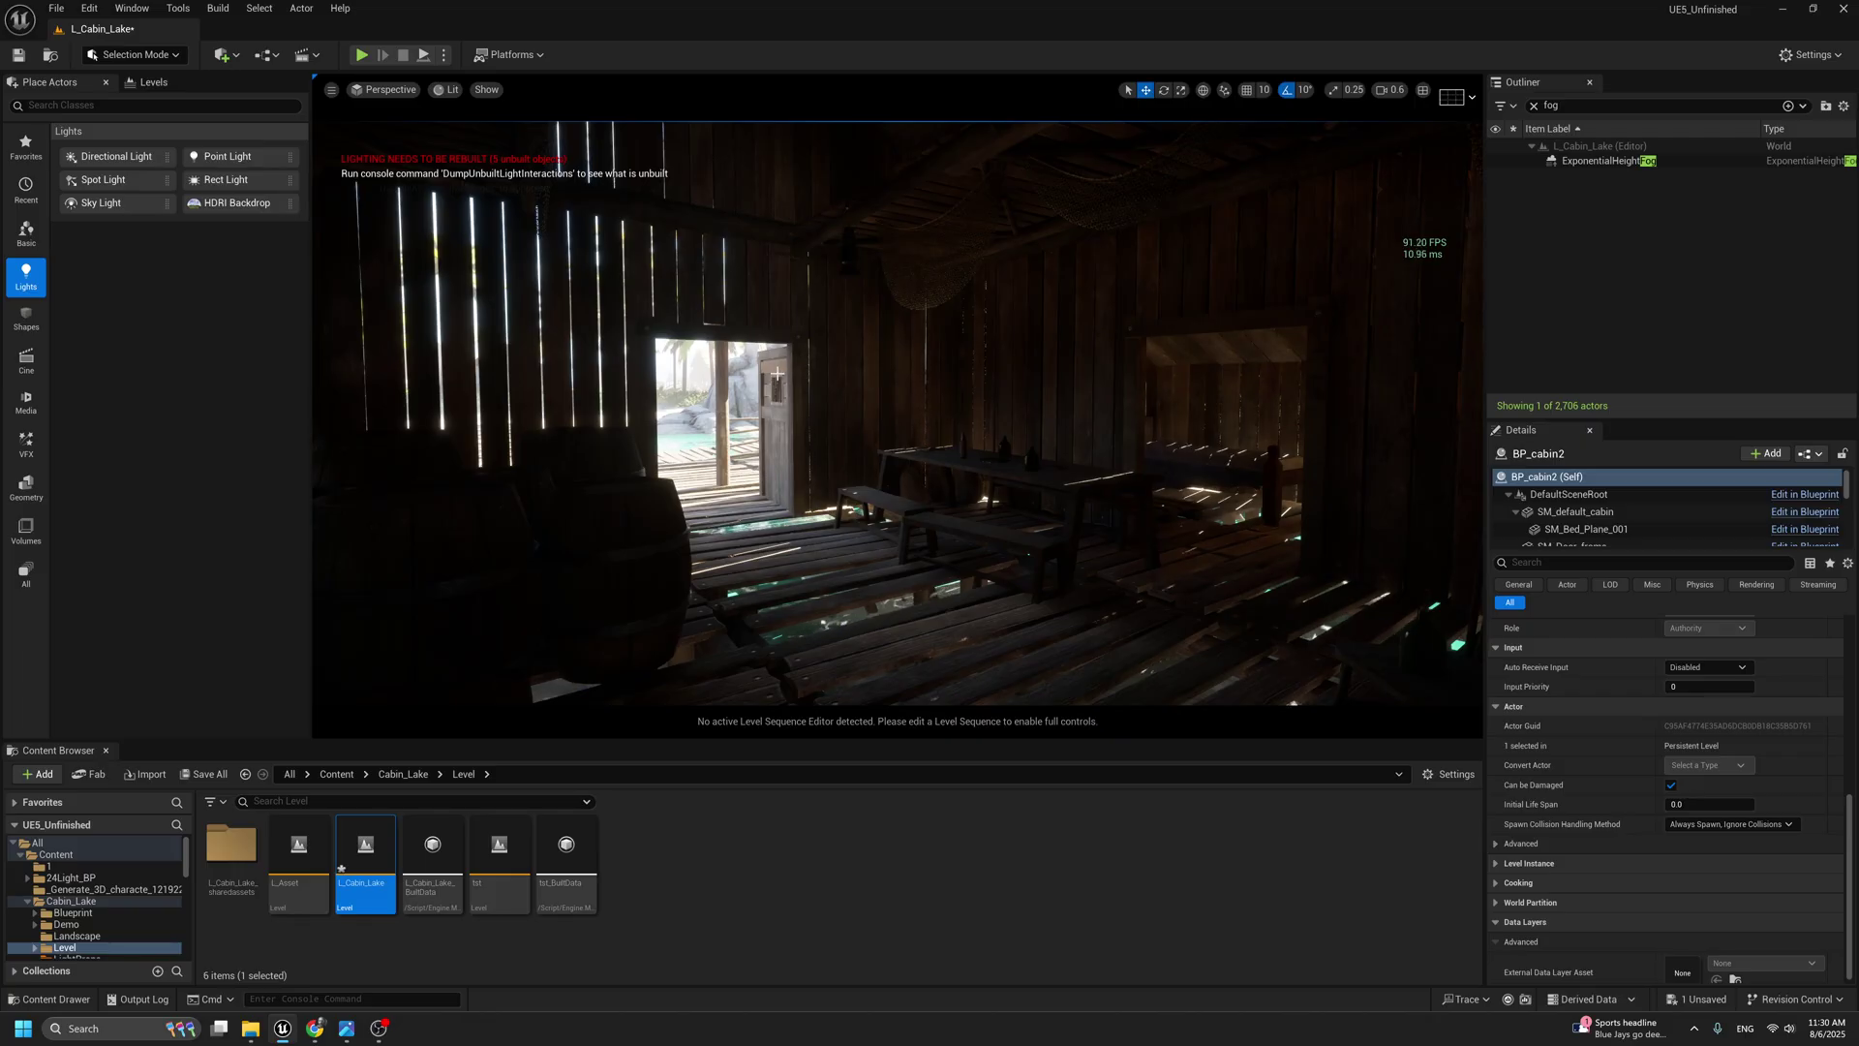
pyautogui.moveTo(107, 182); pyautogui.dragTo(524, 437)
pyautogui.moveTo(775, 531); pyautogui.dragTo(772, 457)
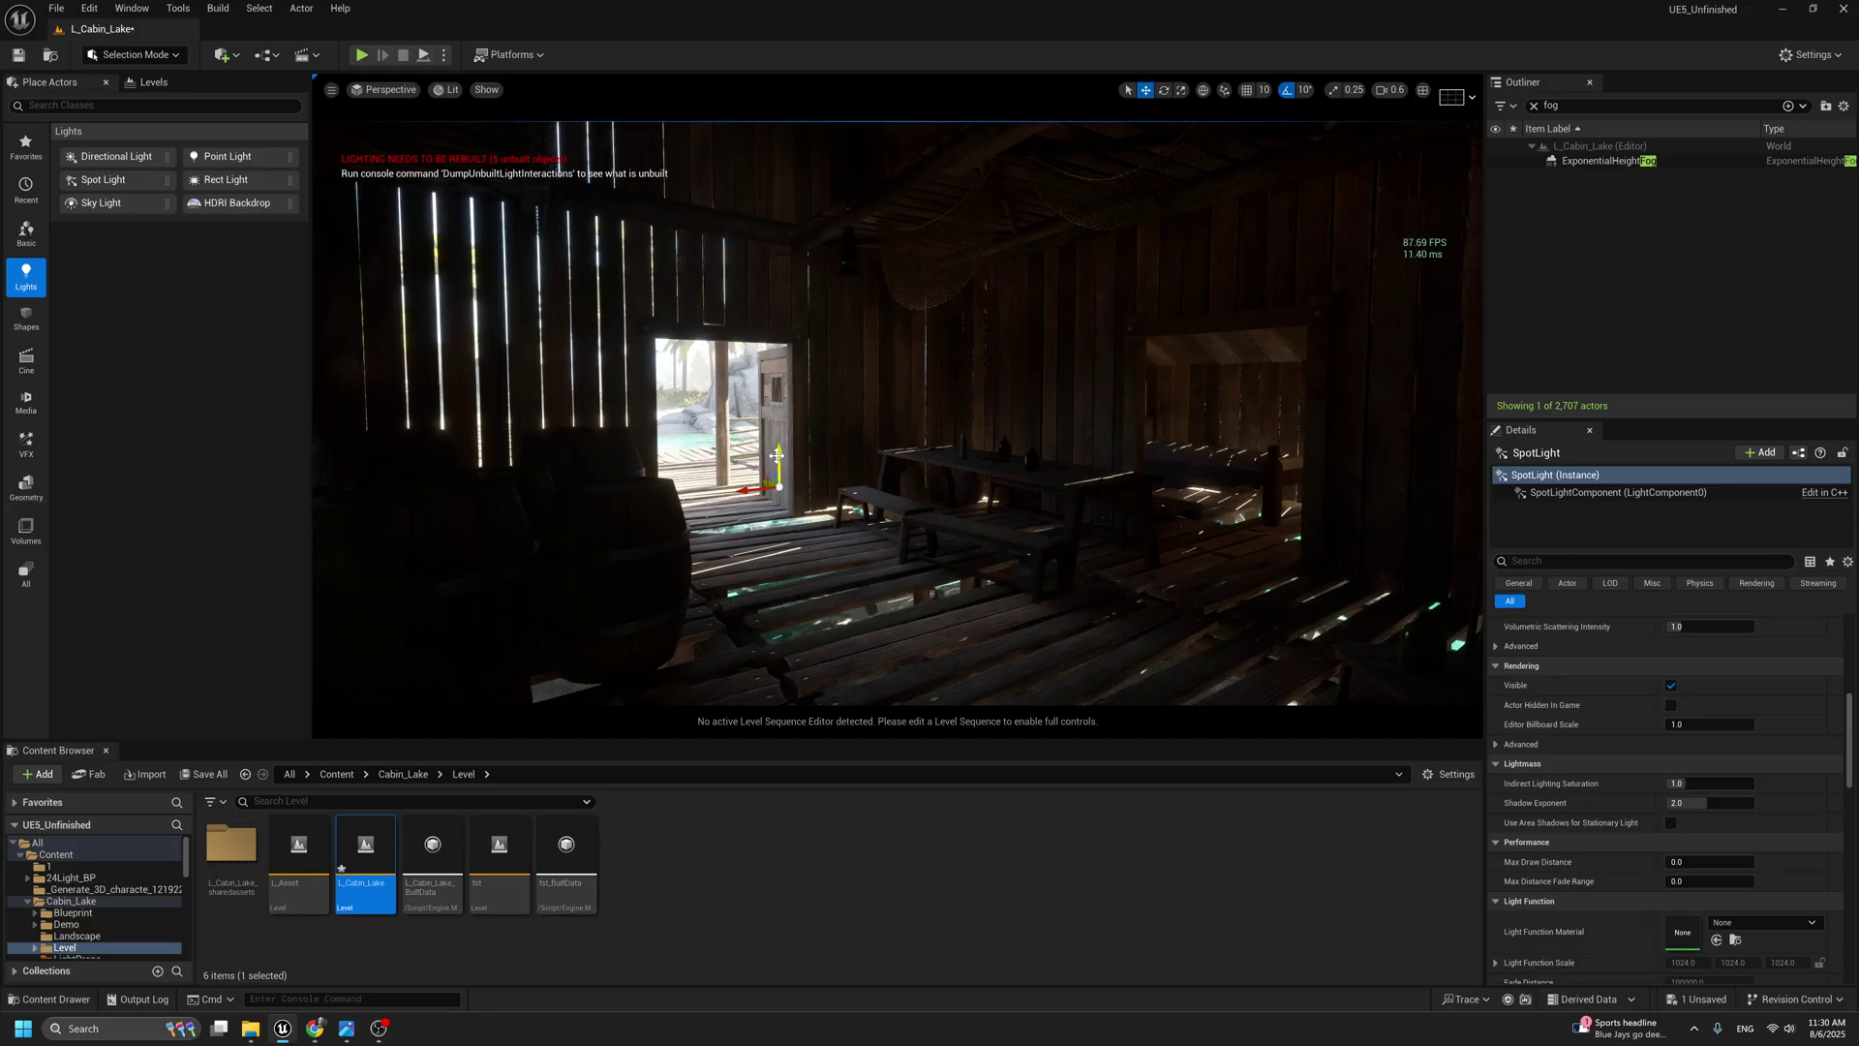
# Raise the spot light toward the ceiling above the doorway and rotate it to 90°, -30°, -90° so it shines into the room.
pyautogui.moveTo(734, 330); pyautogui.dragTo(734, 312)
pyautogui.press('g')
pyautogui.press('e')
pyautogui.moveTo(799, 375); pyautogui.dragTo(795, 400)
pyautogui.press('r')
pyautogui.press('w')
pyautogui.moveTo(778, 334); pyautogui.dragTo(701, 238)
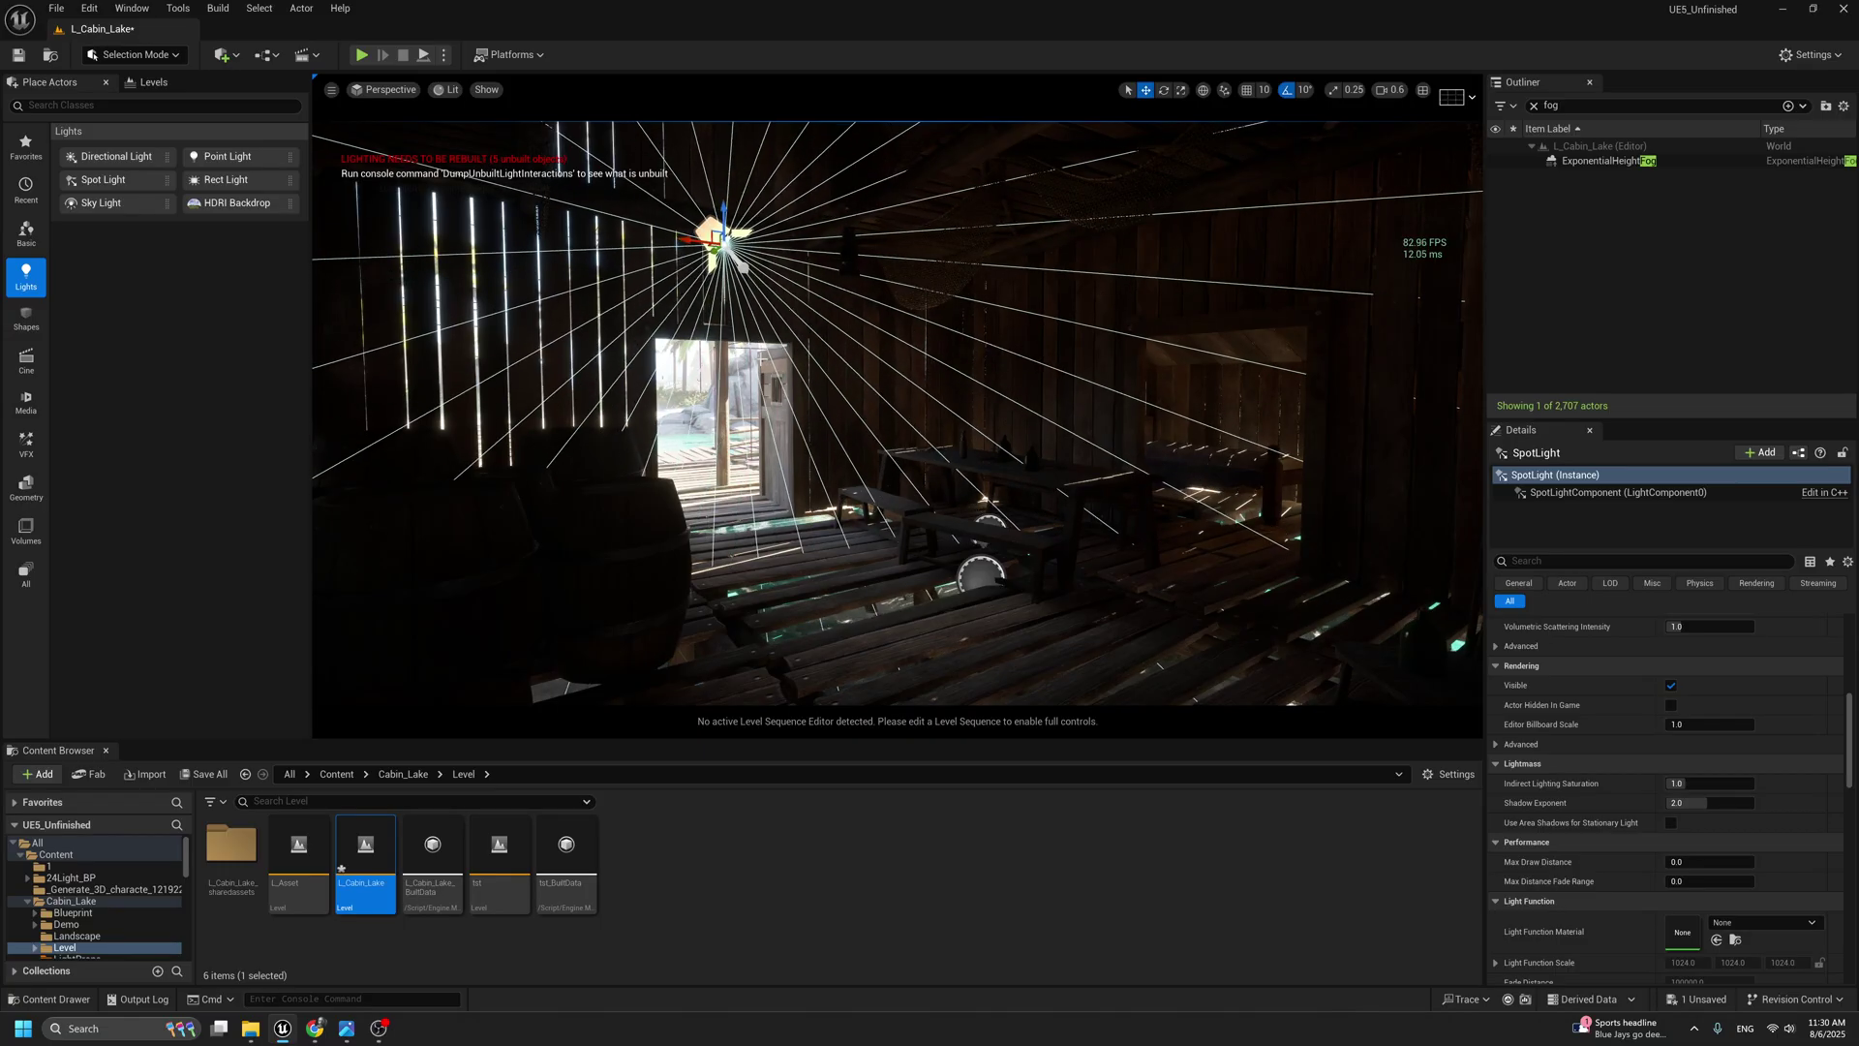
# Widen the spot light's Inner Cone Angle to about 59.6 and its Outer Cone Angle to about 76.4.
pyautogui.scroll(4, 1710, 709)
pyautogui.scroll(3, 1710, 715)
pyautogui.moveTo(1689, 819); pyautogui.dragTo(1738, 818)
# Switch the spot light's intensity units to Lumens and set its Intensity to the cheat sheet's interior light value of 1000 lm.
pyautogui.click(1709, 740)
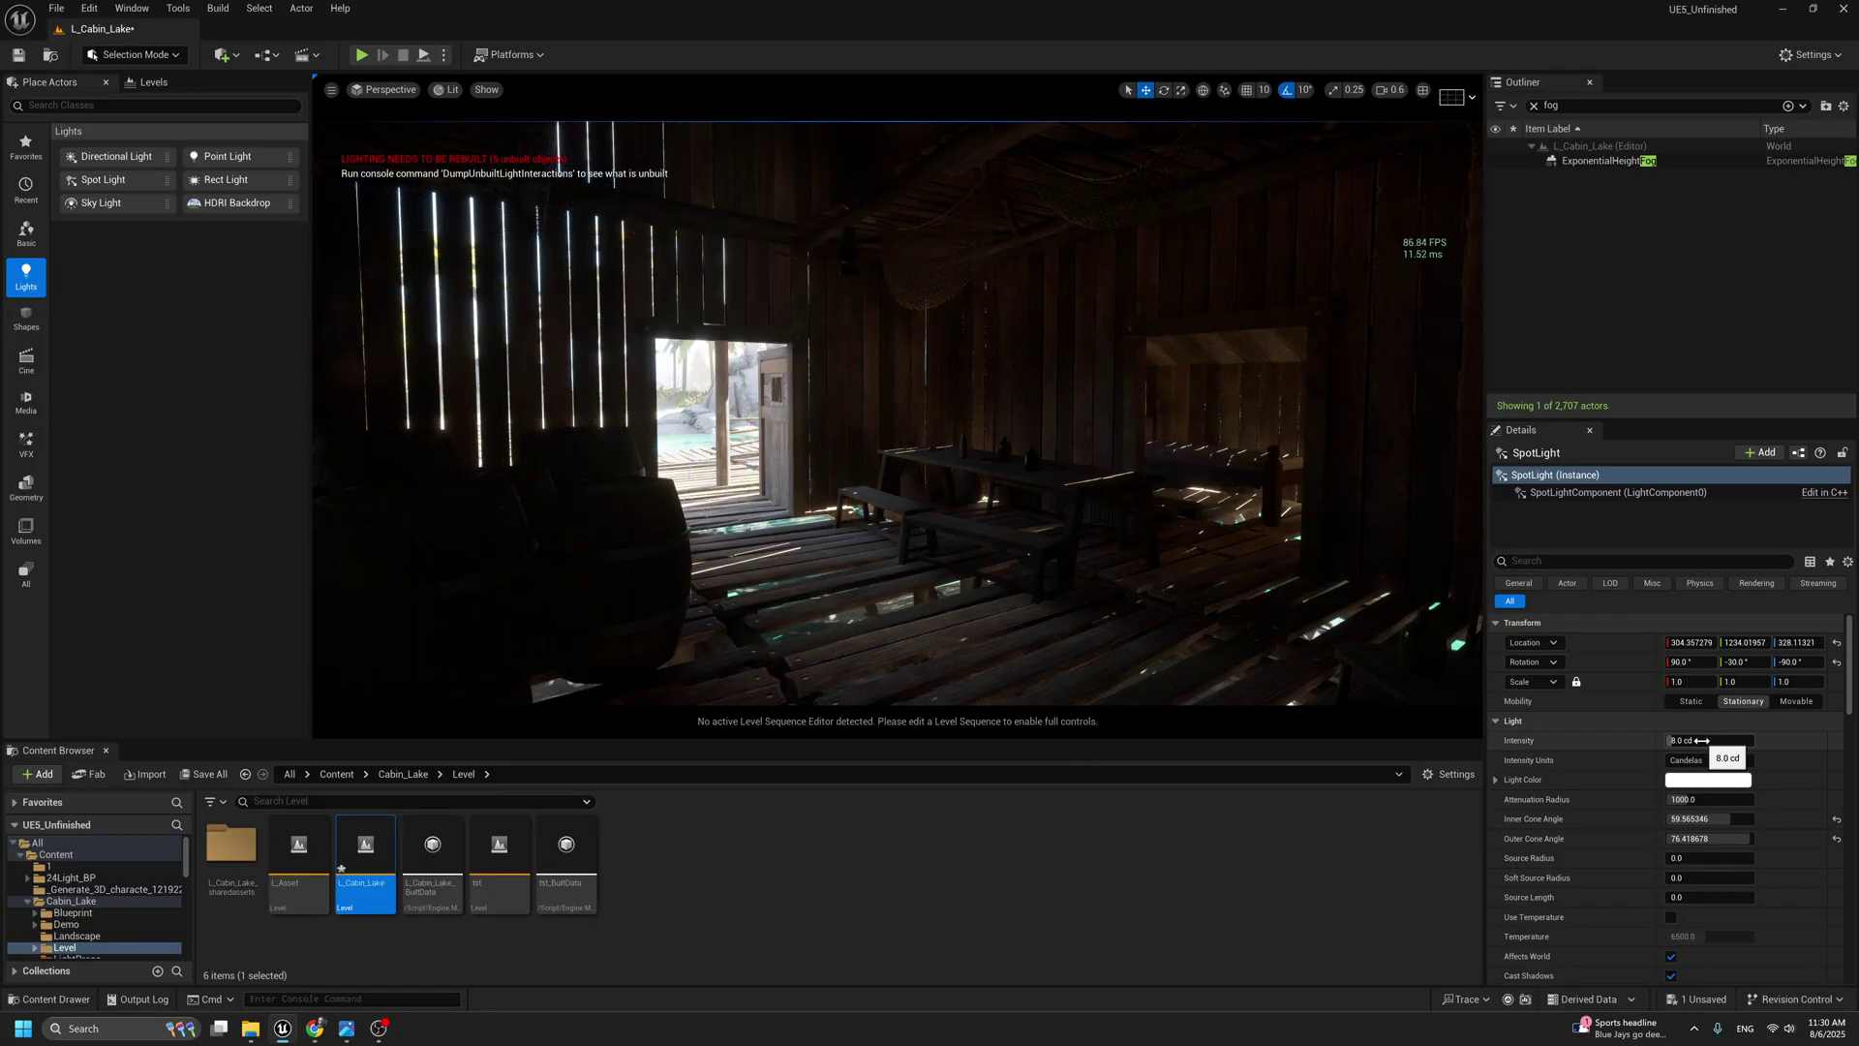
pyautogui.click(1703, 761)
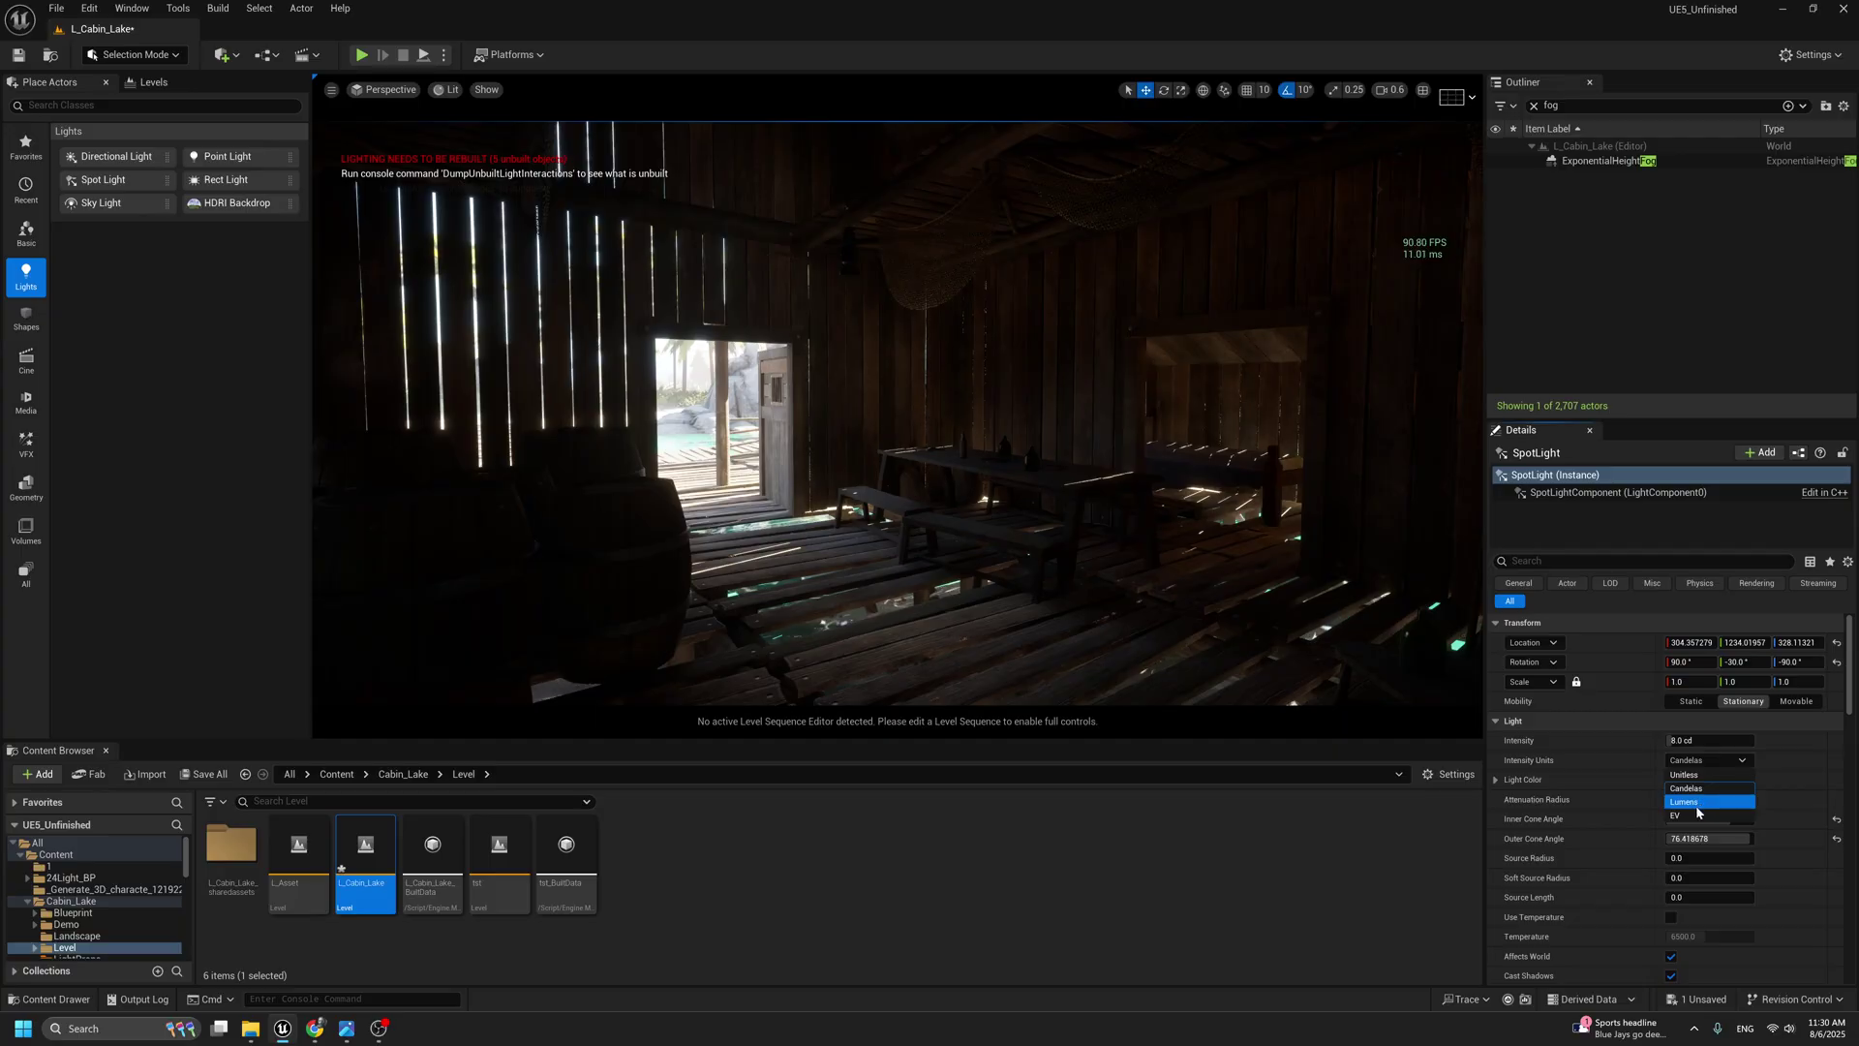
pyautogui.click(1696, 802)
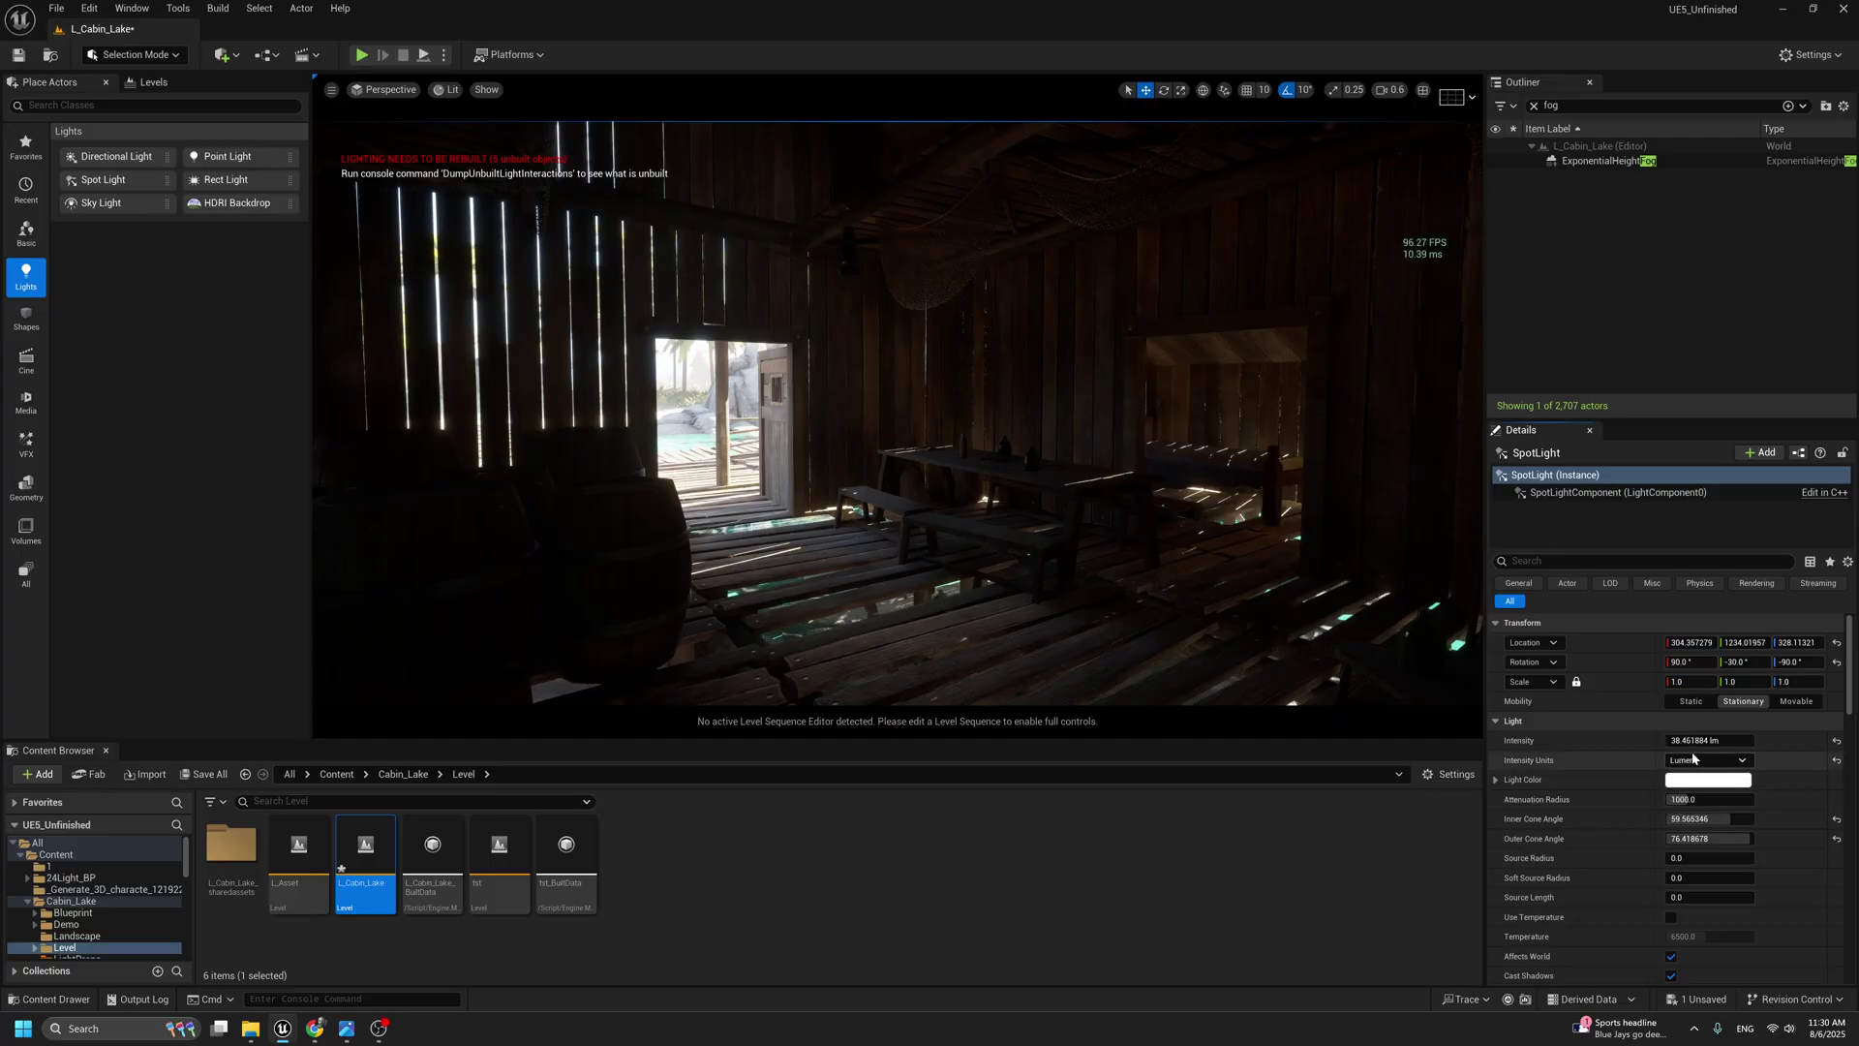
pyautogui.click(1709, 741)
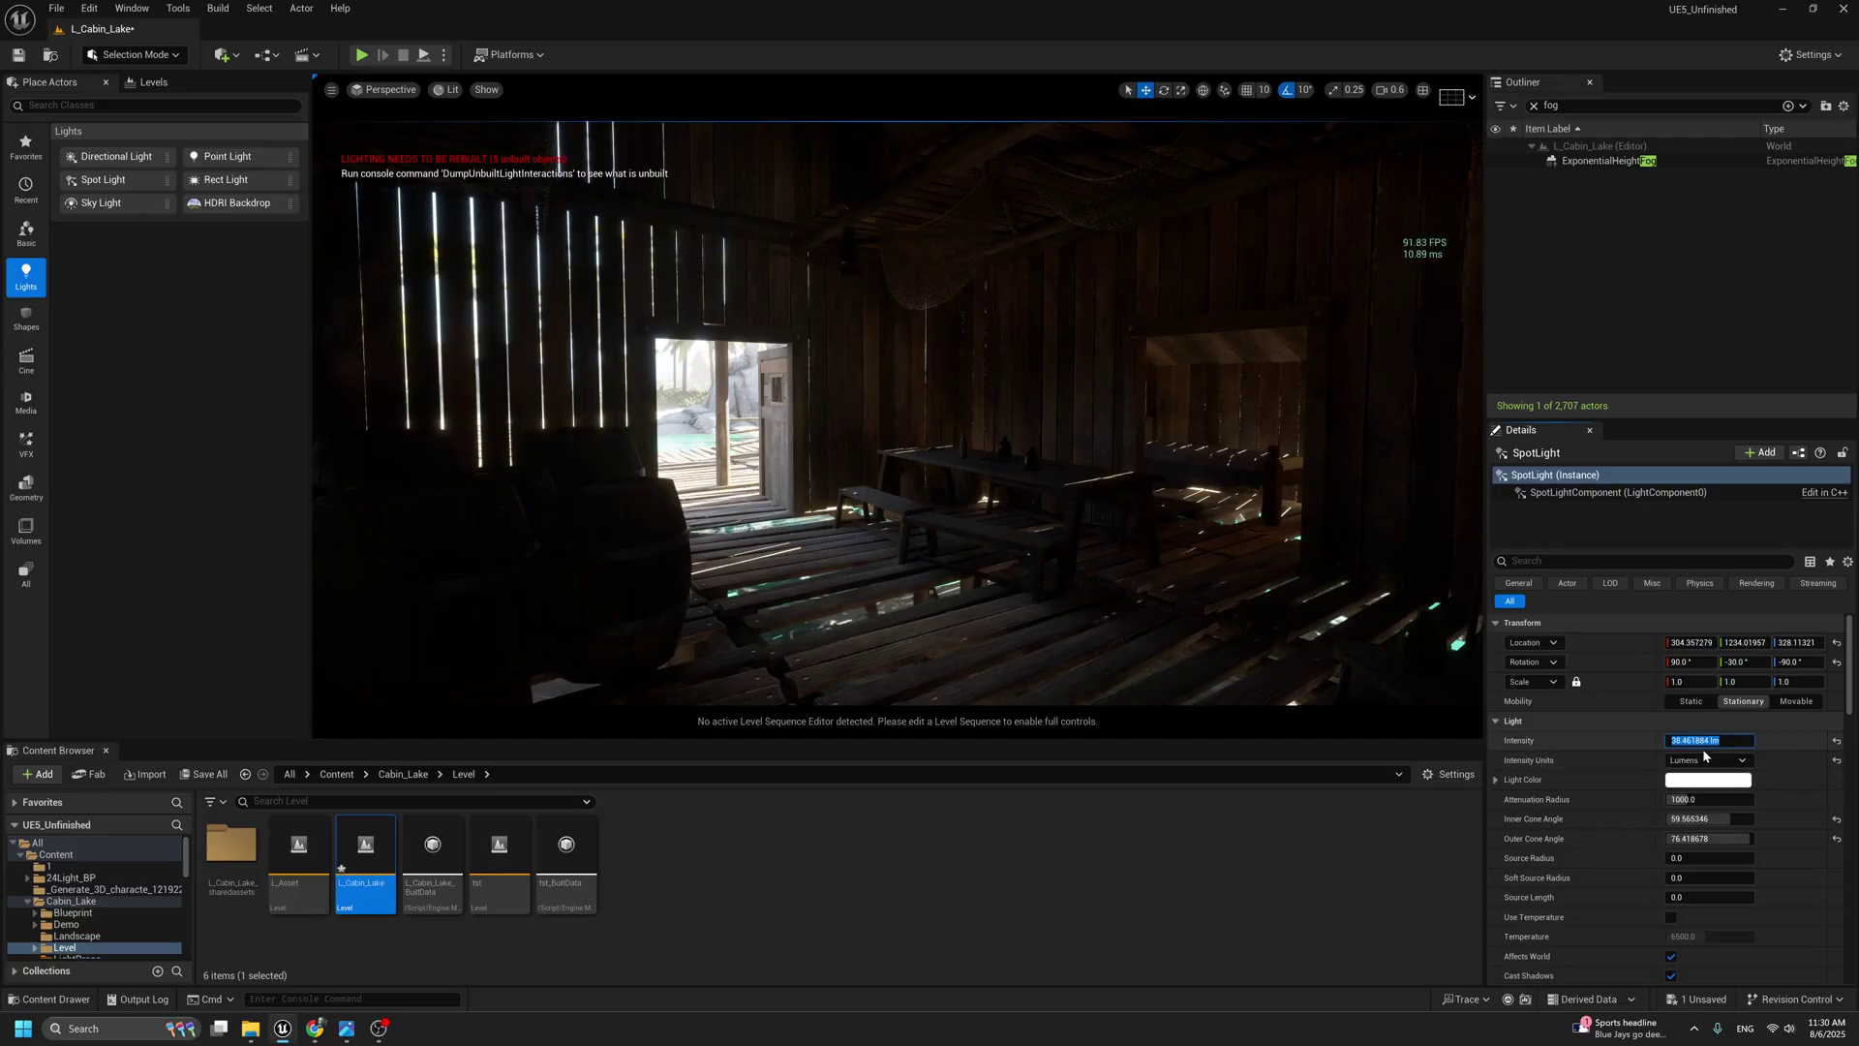
pyautogui.click(346, 1031)
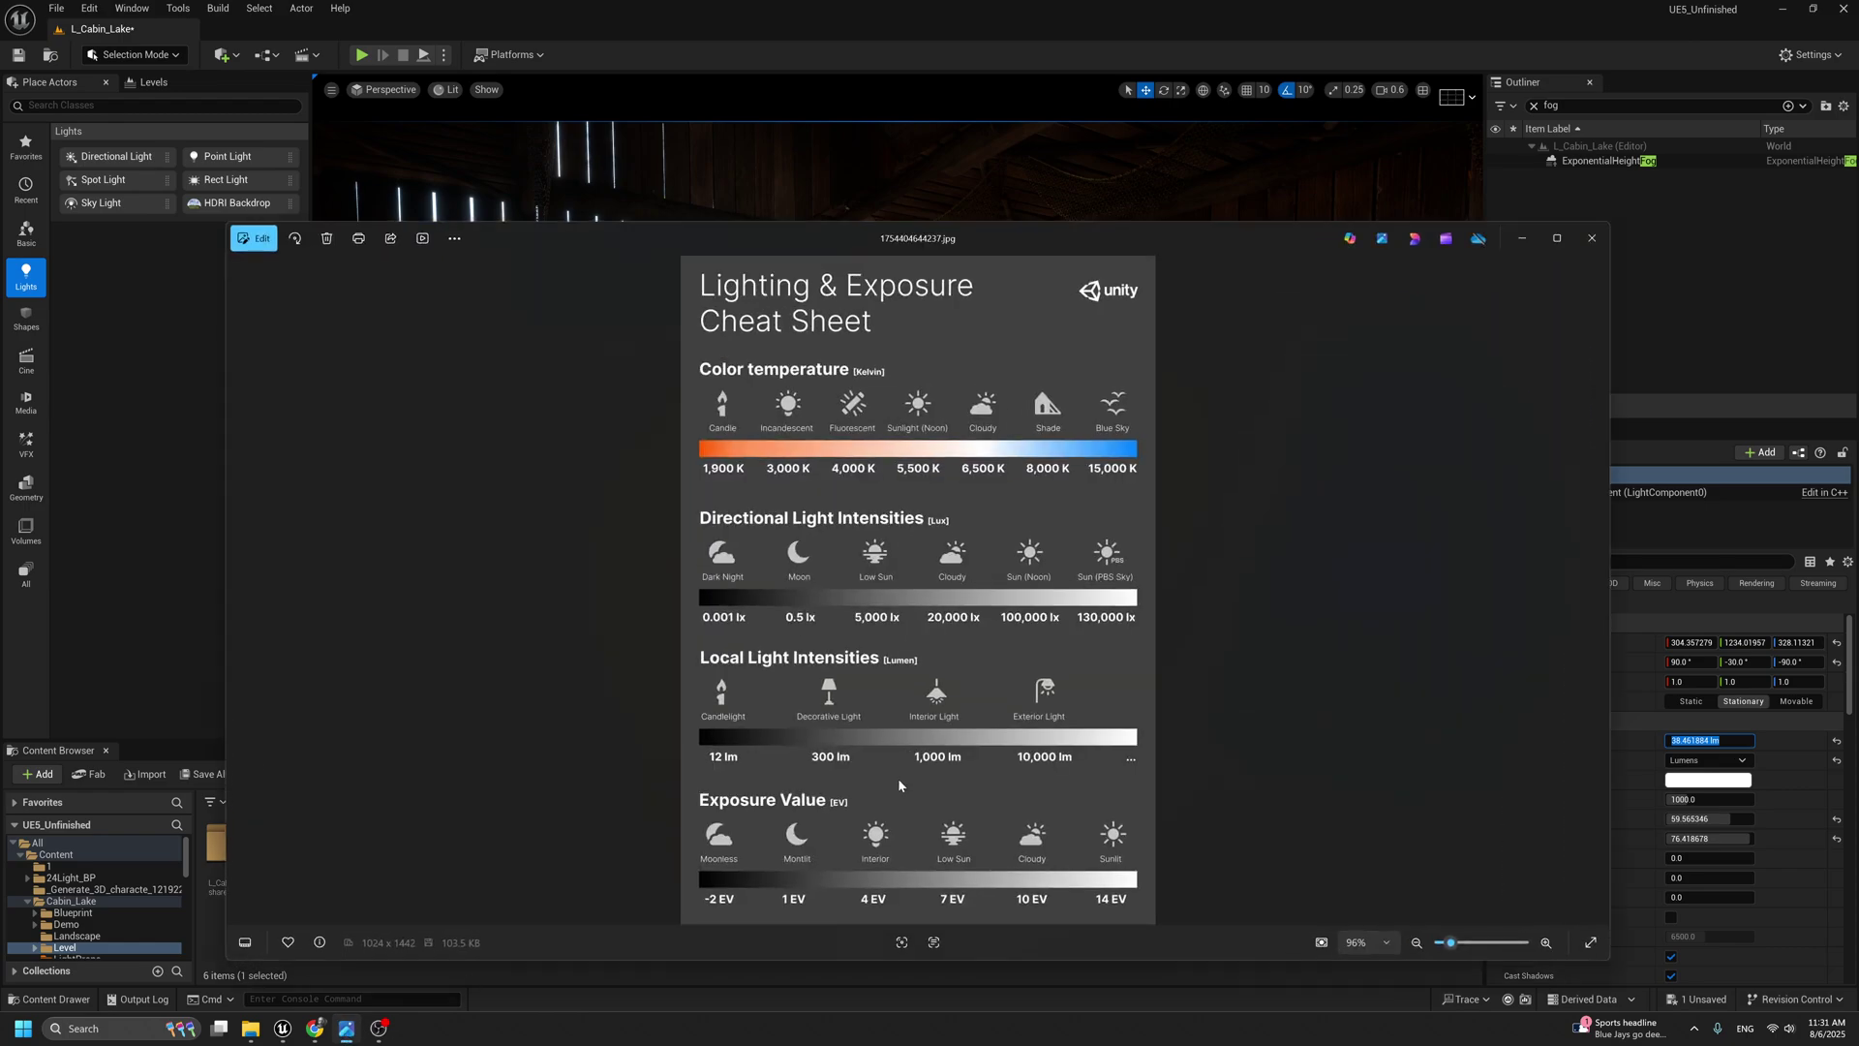
pyautogui.click(1524, 240)
pyautogui.click(1732, 736)
pyautogui.write('1000')
pyautogui.press('Return')
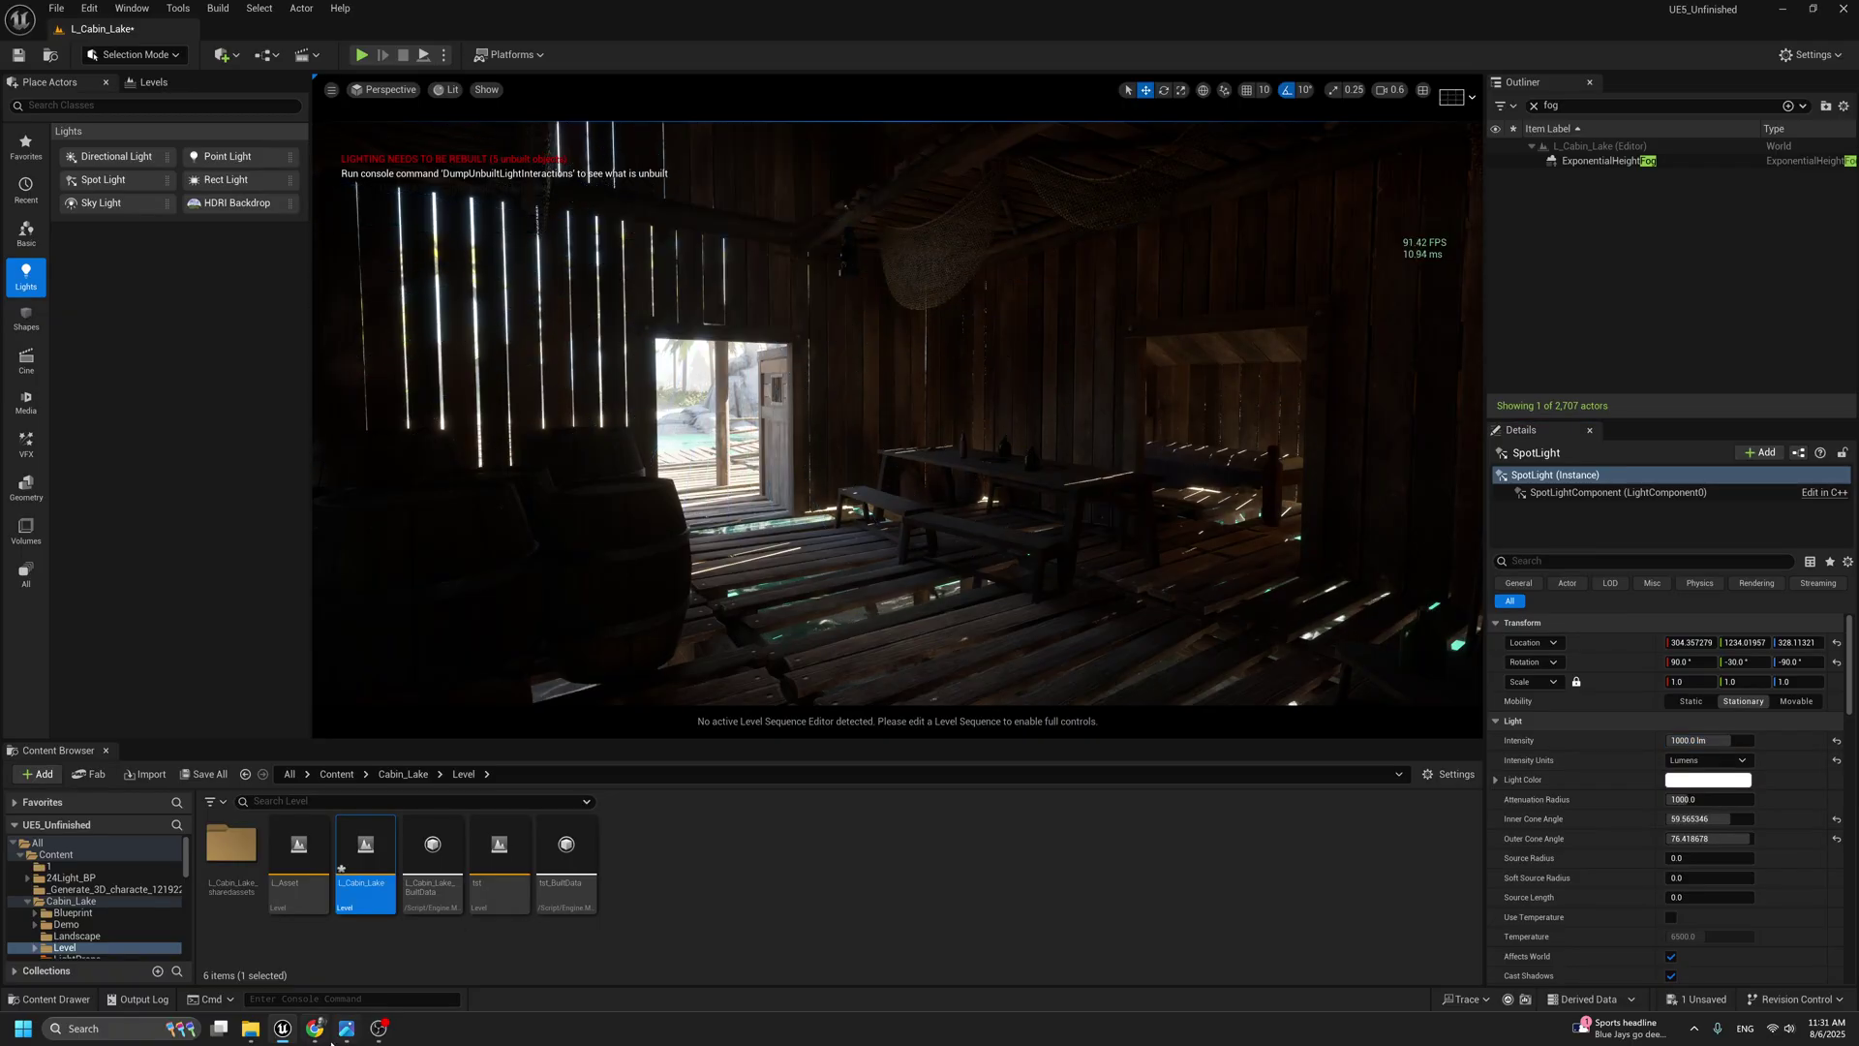
# Raise the spot light's Intensity to the cheat sheet's exterior light value of 10000 lm and set its Source Radius to 64.
pyautogui.click(345, 1029)
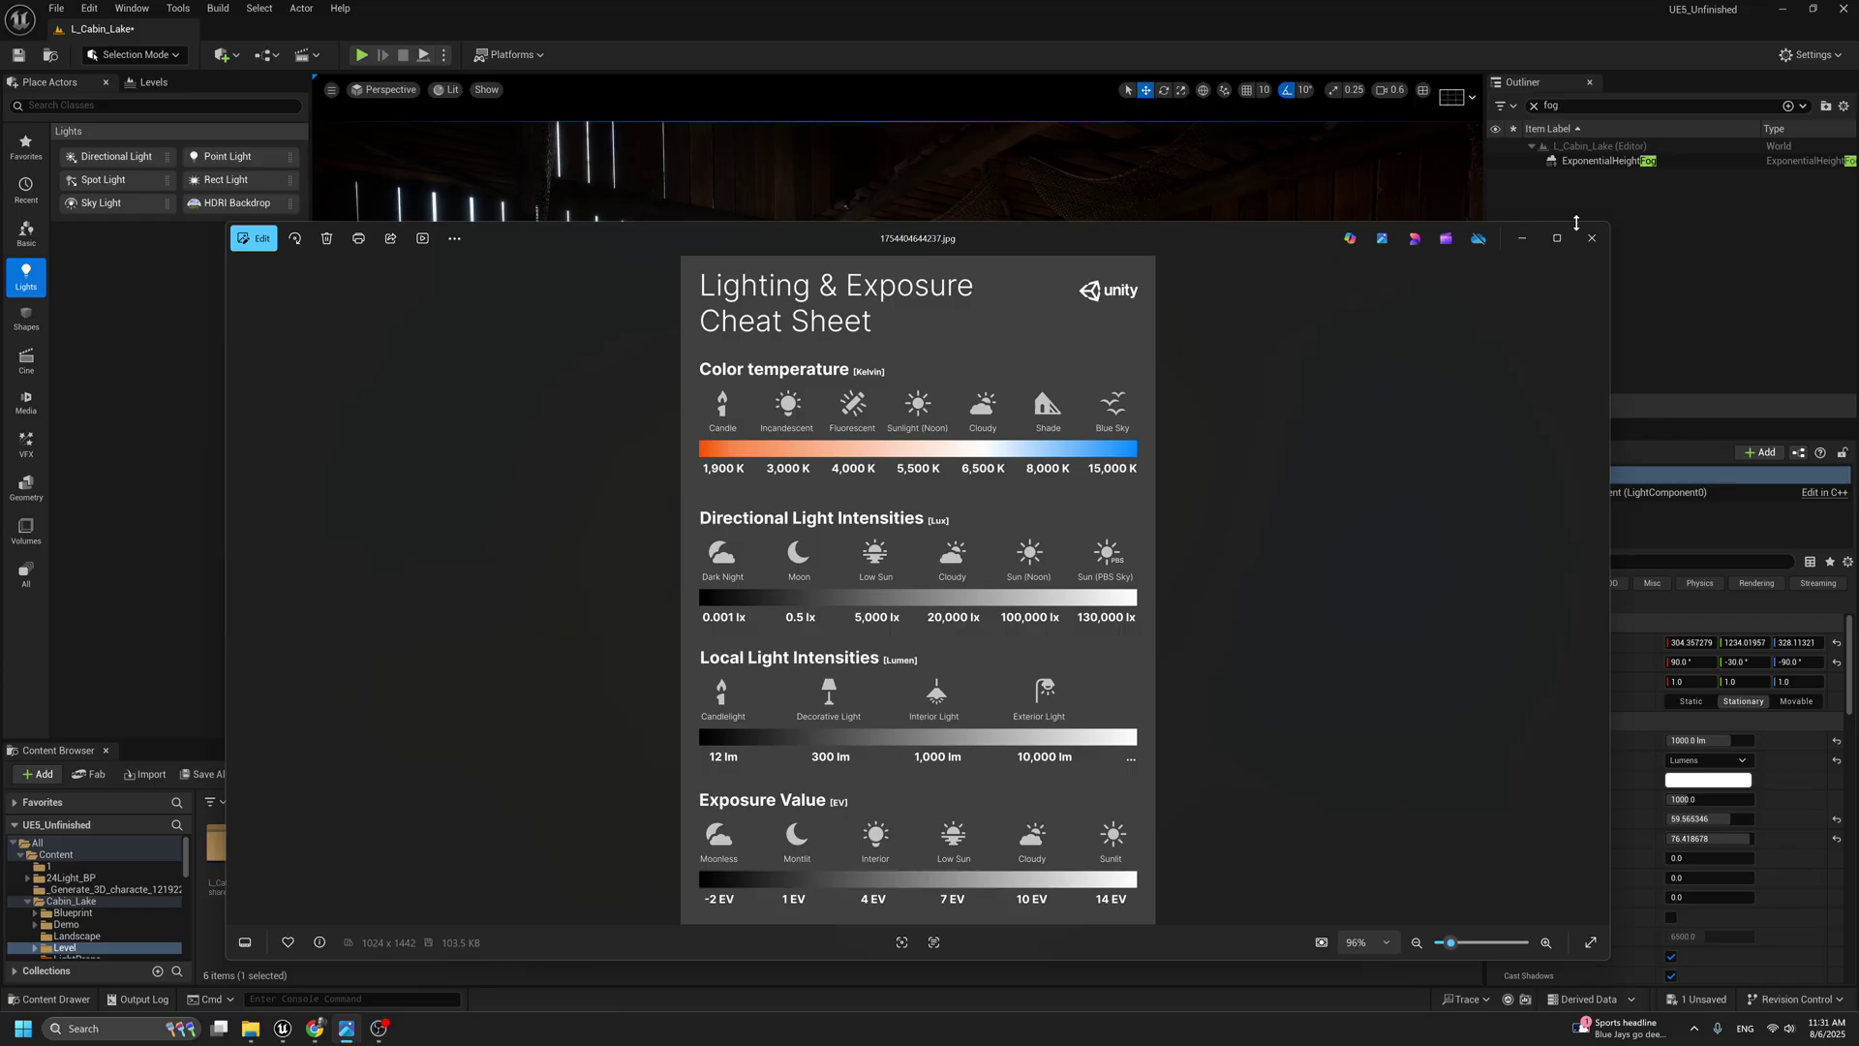
pyautogui.click(1522, 238)
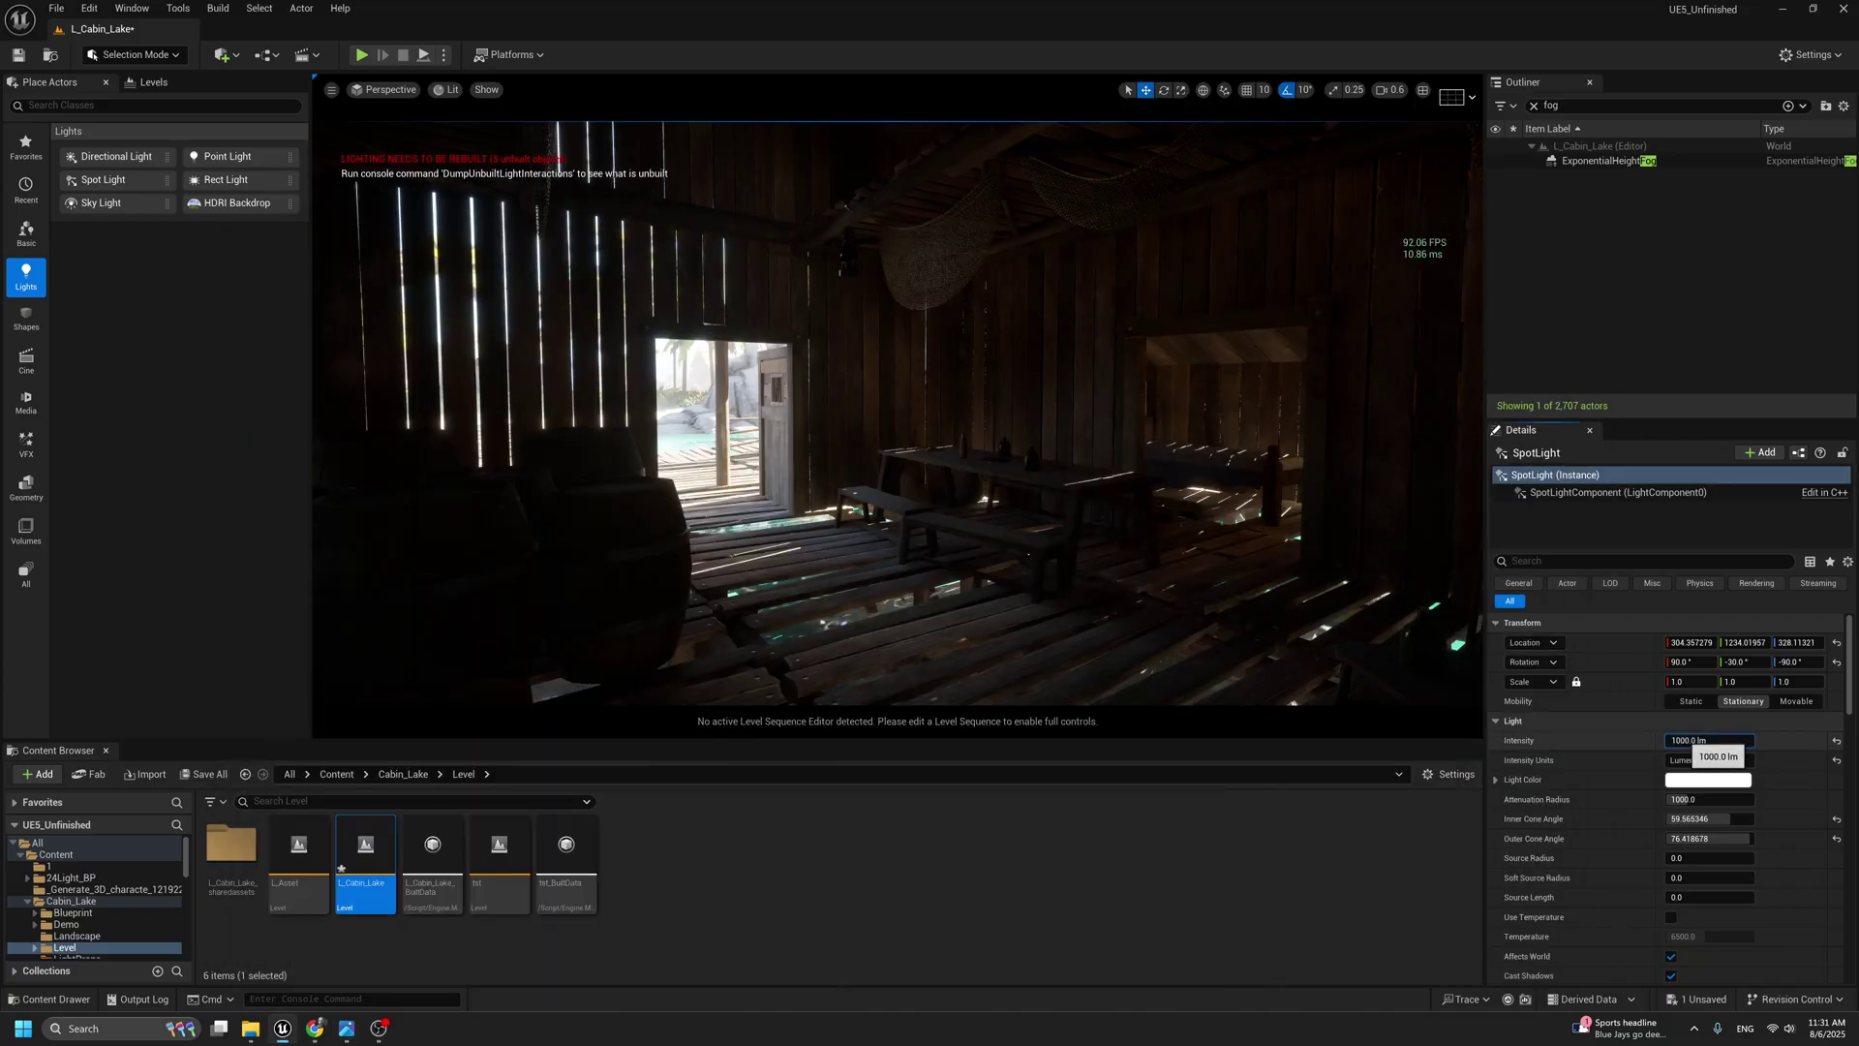
pyautogui.write('0')
pyautogui.press('Return')
pyautogui.click(1630, 744)
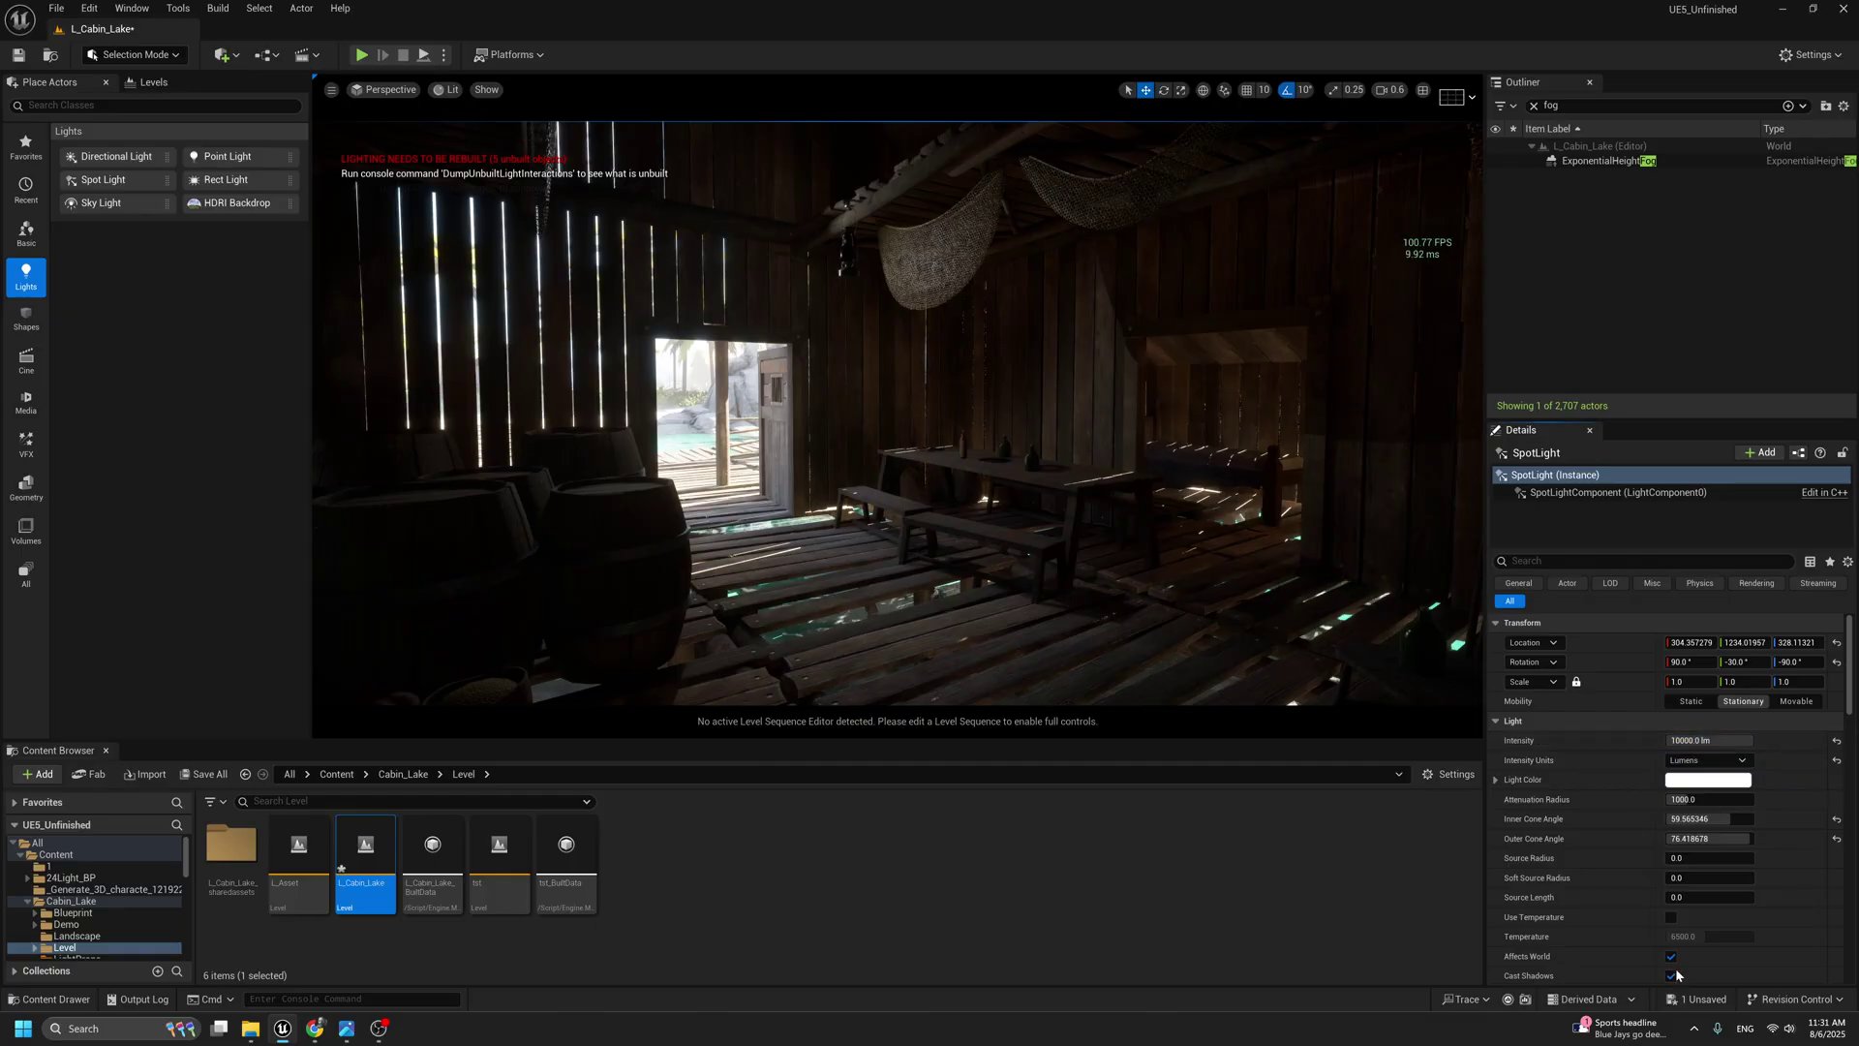
pyautogui.moveTo(1685, 859); pyautogui.dragTo(1699, 859)
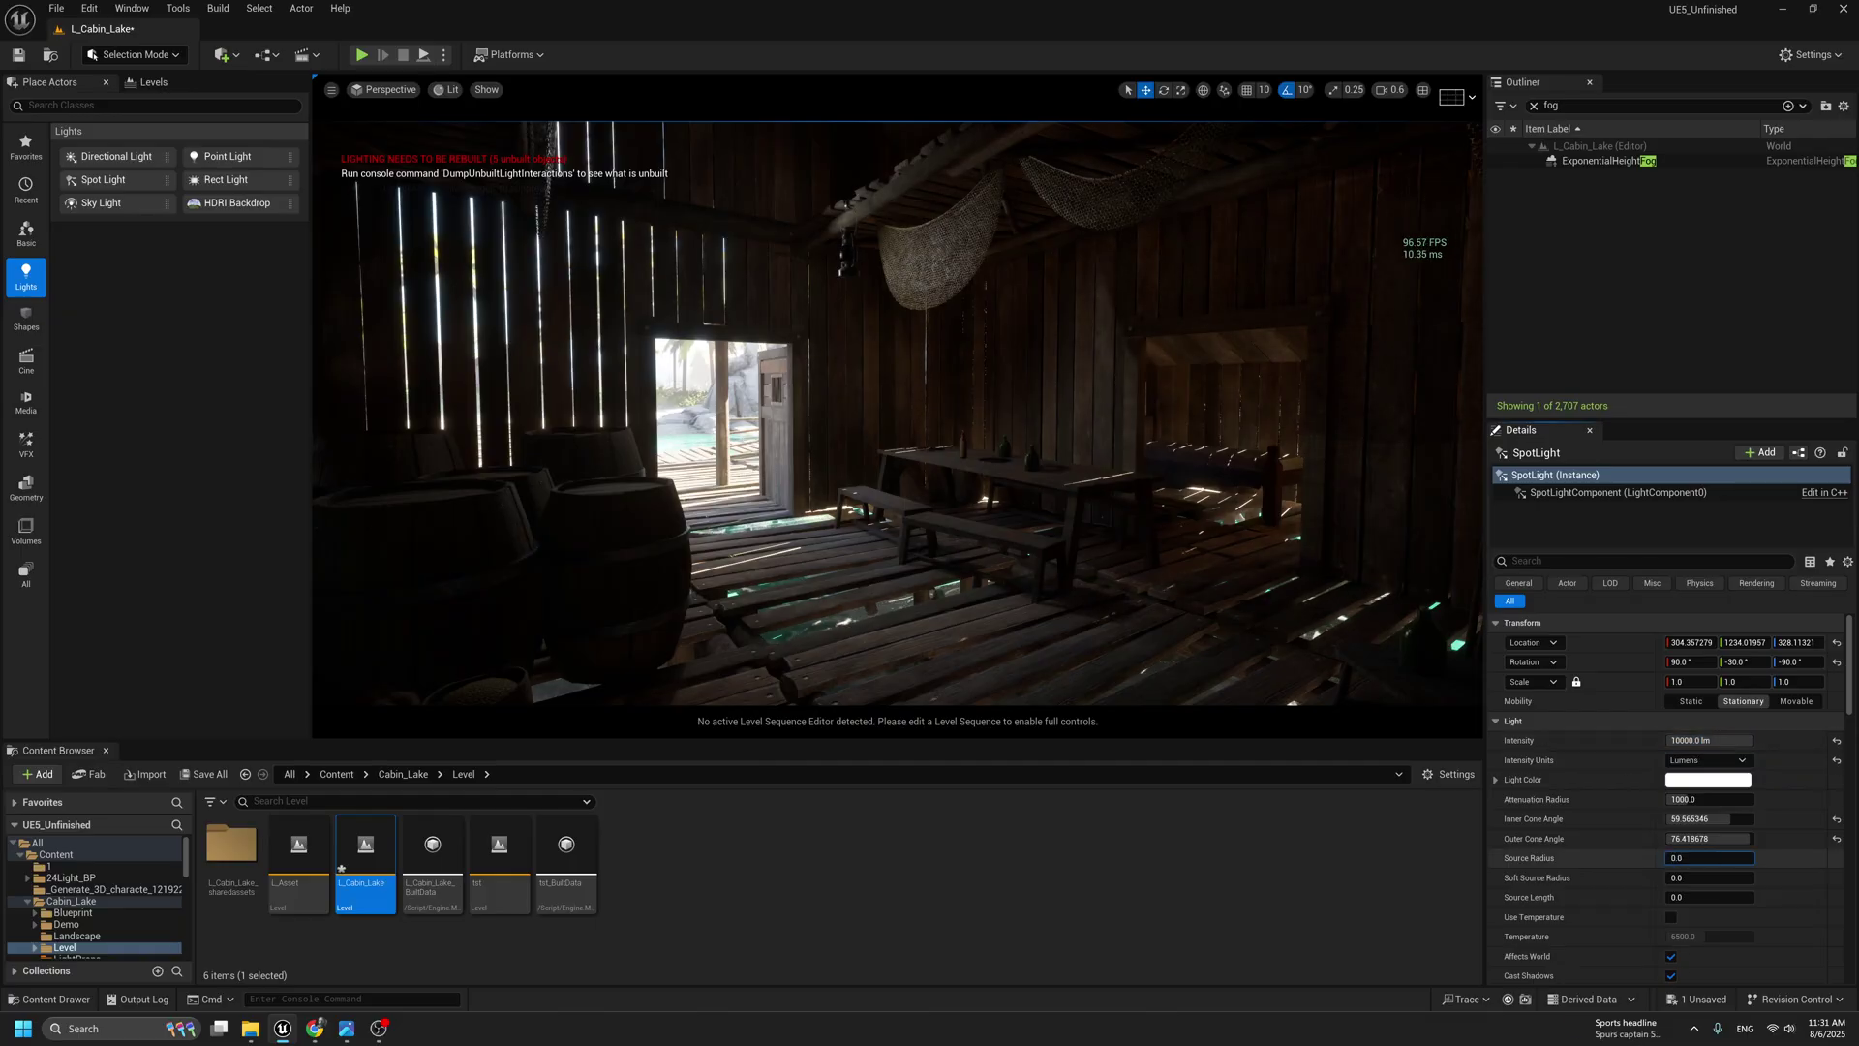
pyautogui.press('g')
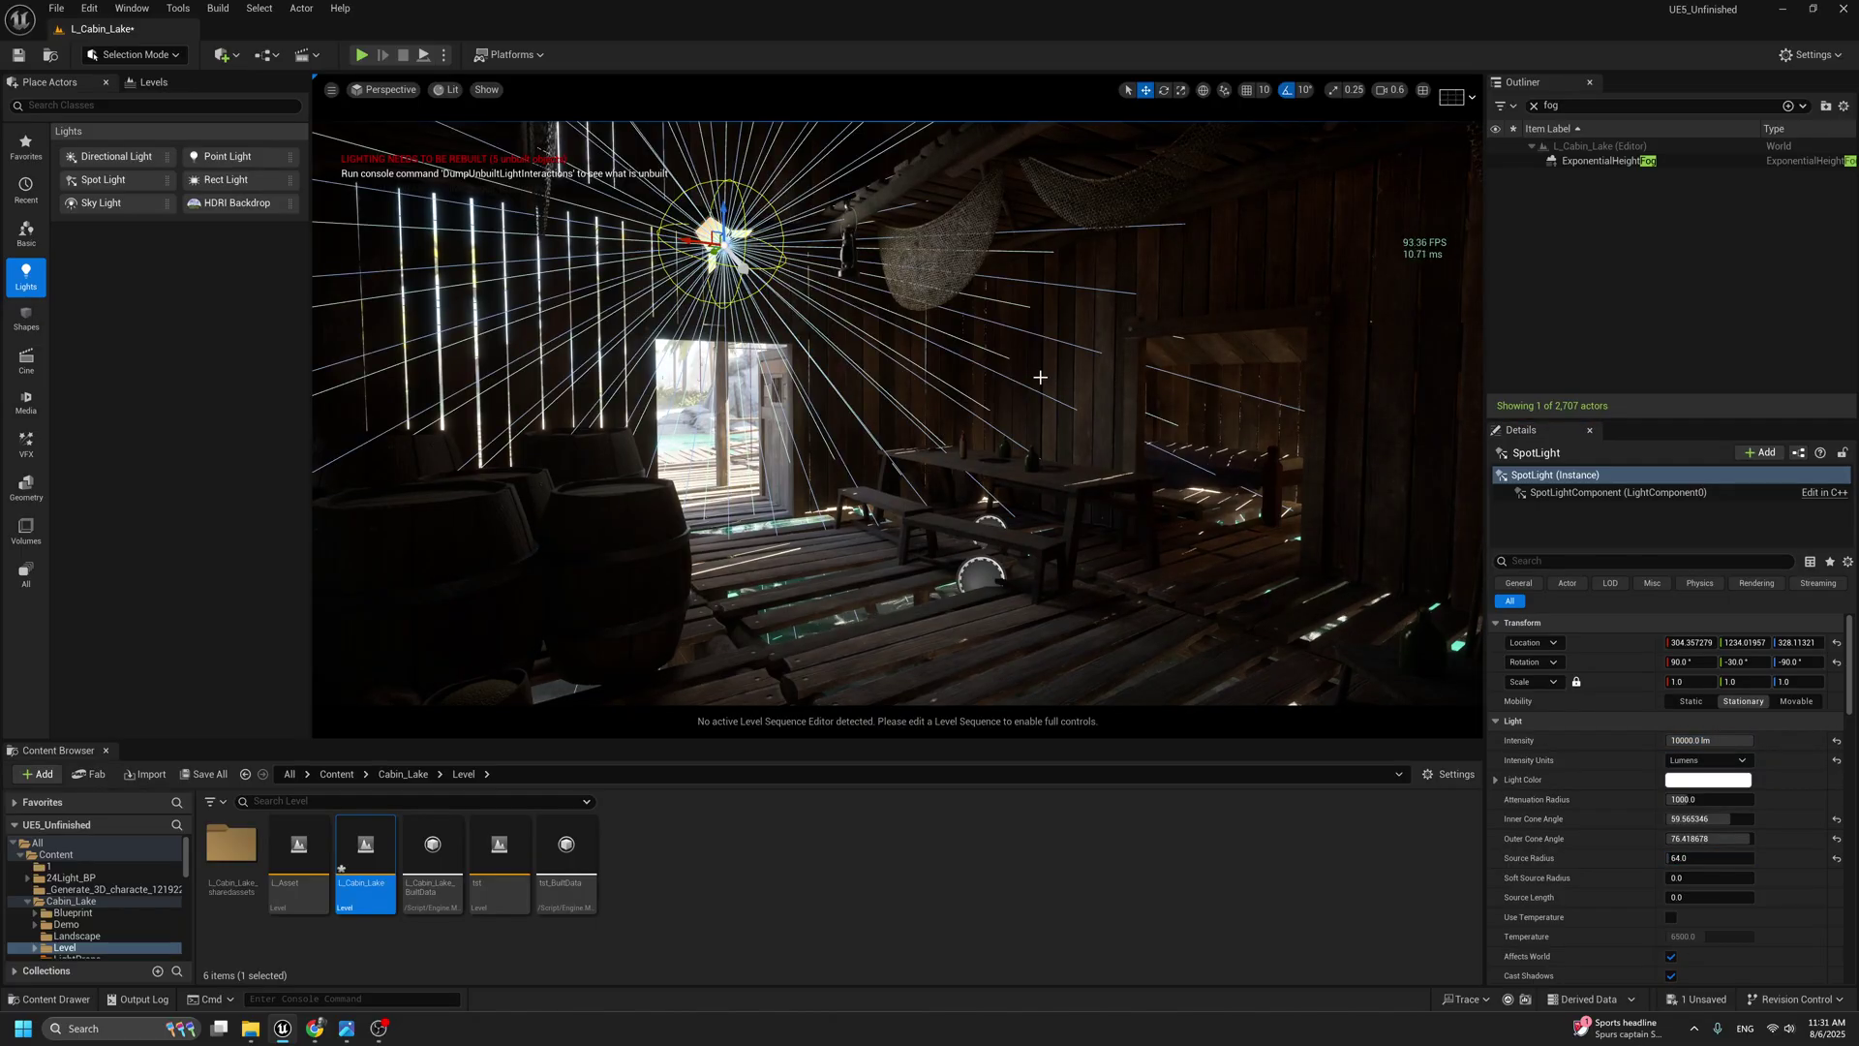
# Move the spot light to about 1299.9 on the Y axis and tilt it to 90°, -20°, -90°, checking the room in game view.
pyautogui.press('g')
pyautogui.moveTo(845, 269); pyautogui.dragTo(862, 269, button='right')
pyautogui.press('g')
pyautogui.press('g')
pyautogui.press('g')
pyautogui.press('r')
pyautogui.press('w')
pyautogui.moveTo(697, 256); pyautogui.dragTo(714, 283)
pyautogui.press('g')
pyautogui.press('g')
pyautogui.press('e')
pyautogui.press('g')
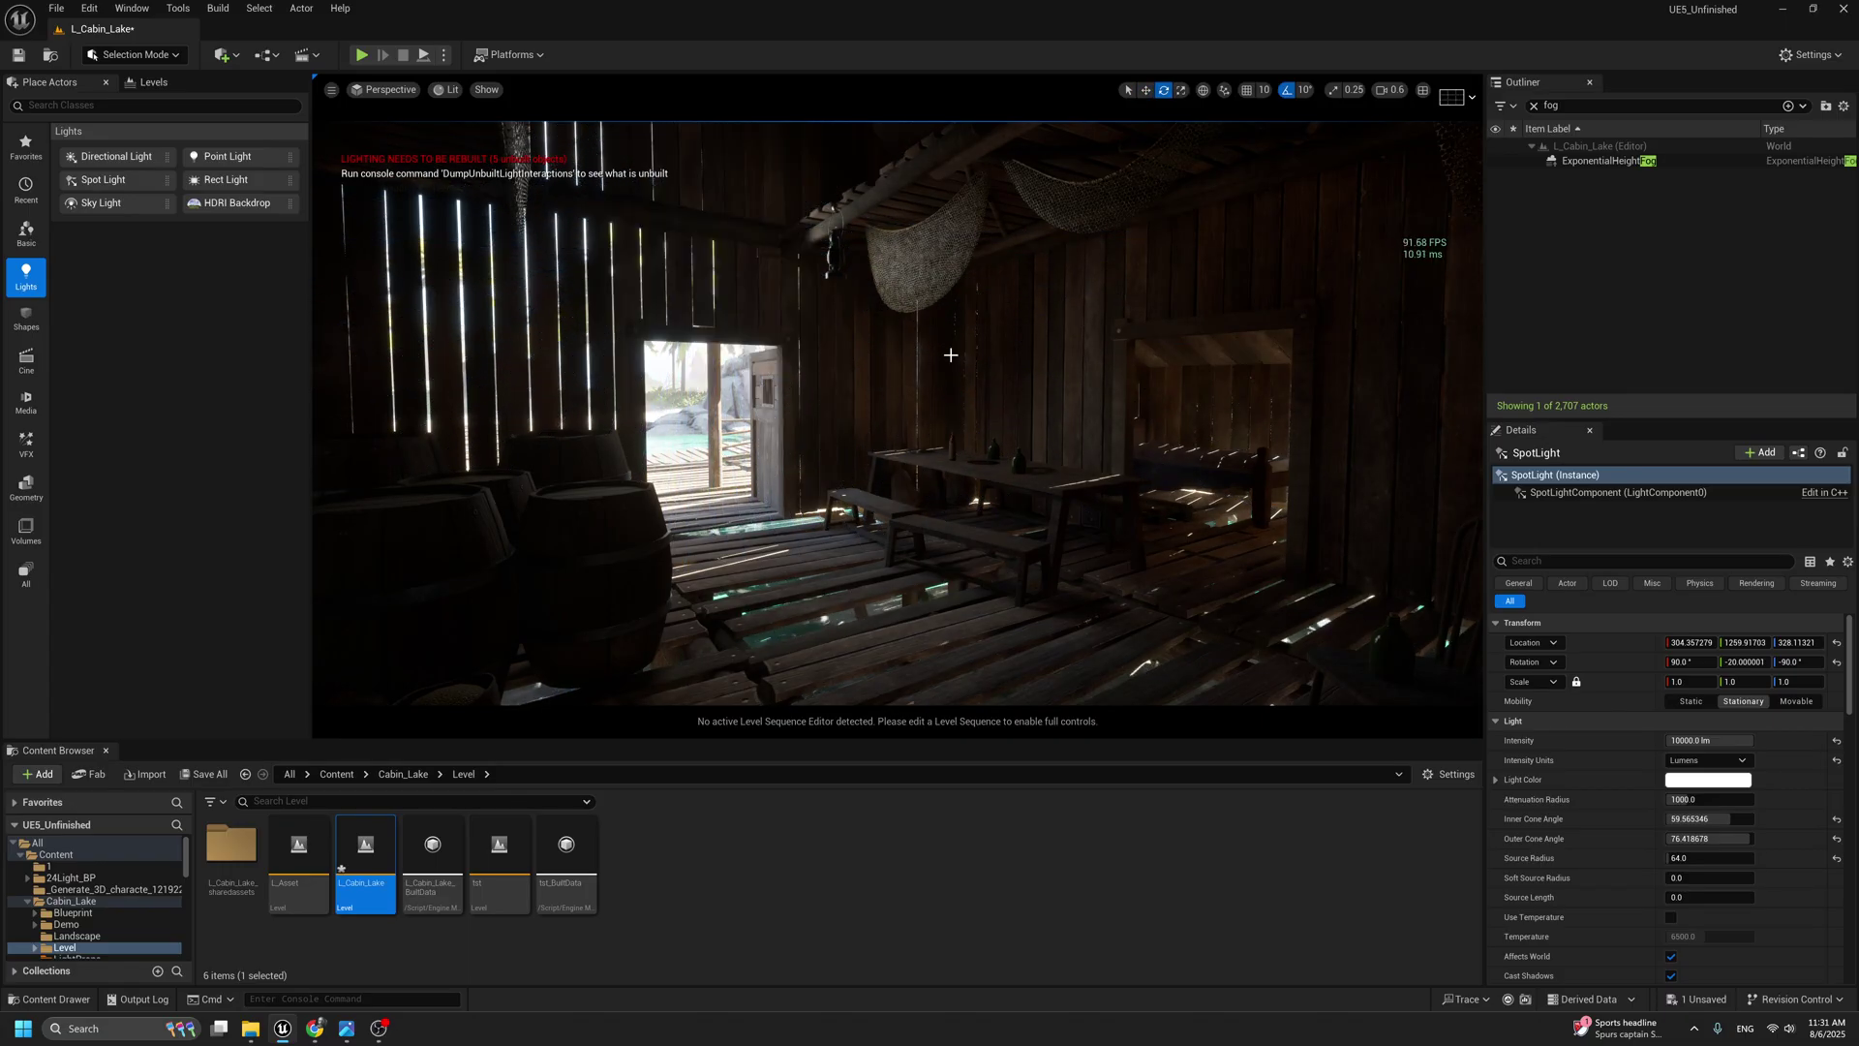
# Delete the spot light to compare the room without it, and undo the deletion.
pyautogui.moveTo(950, 352); pyautogui.dragTo(974, 354, button='right')
pyautogui.moveTo(1404, 262); pyautogui.dragTo(1428, 262, button='right')
pyautogui.press('Delete')
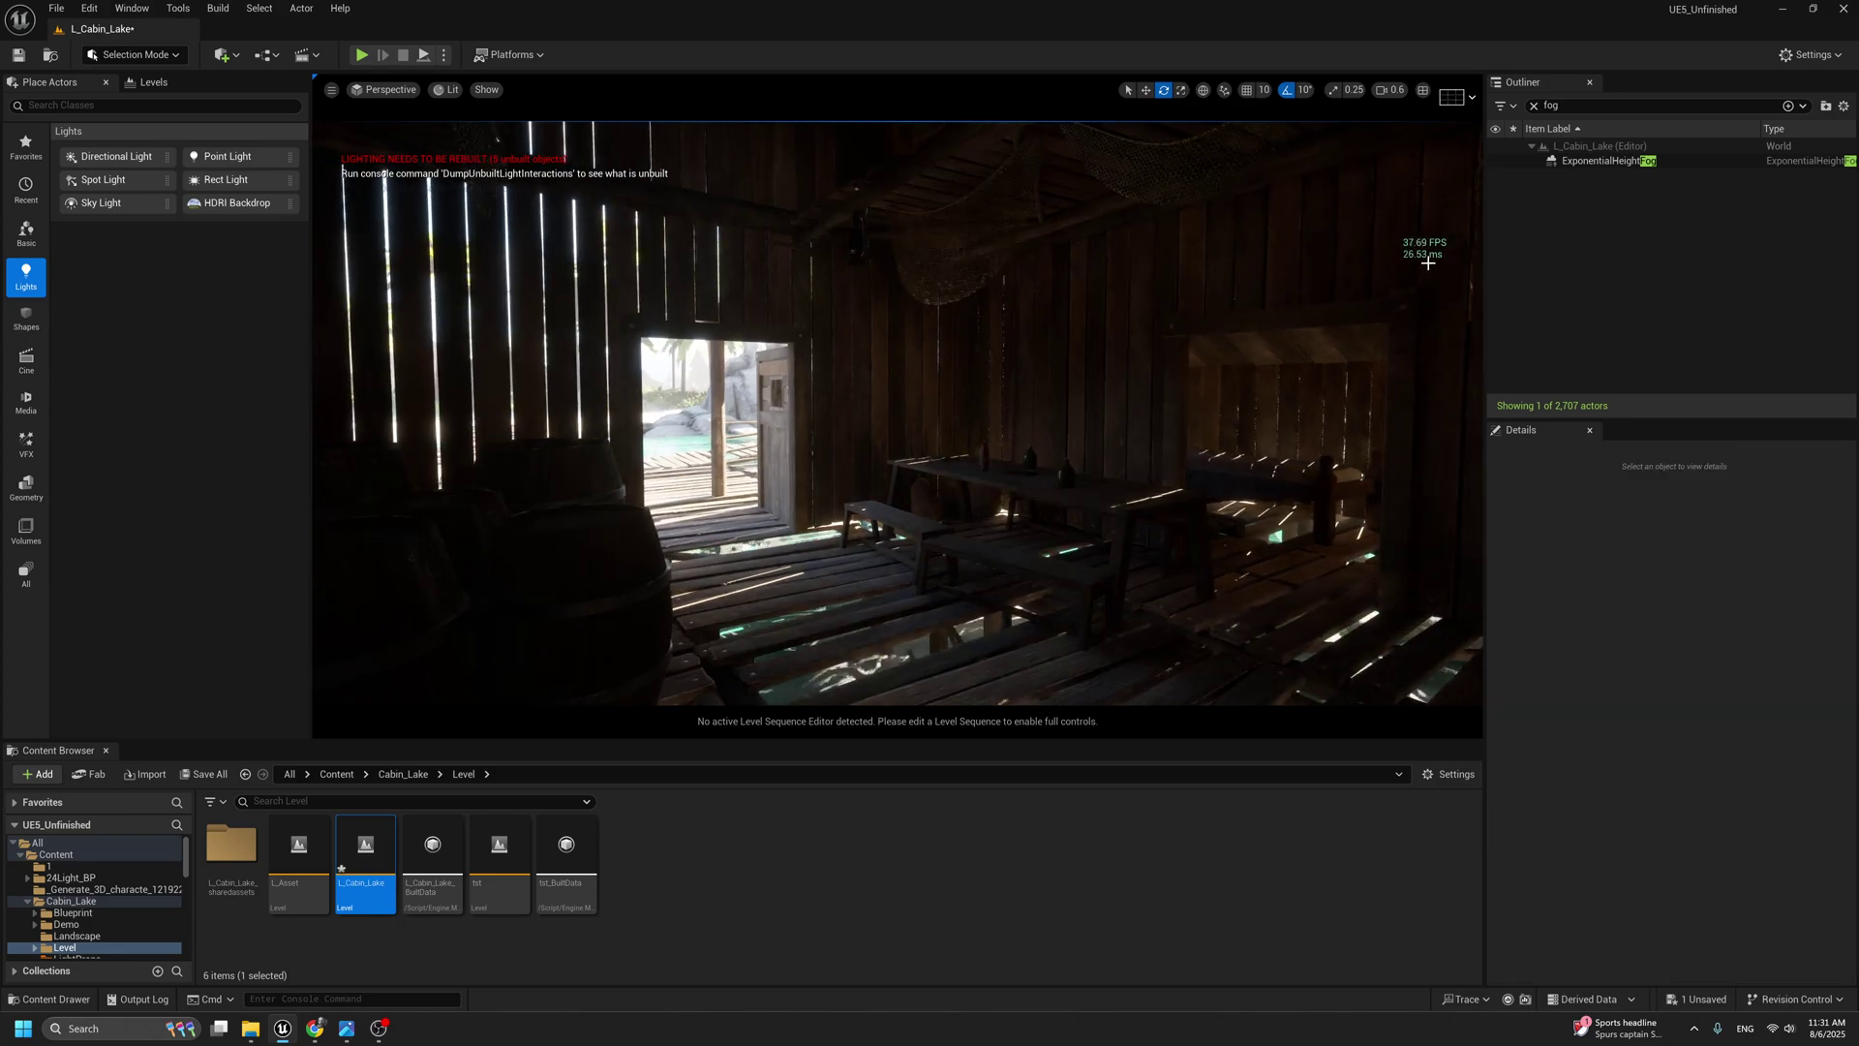
pyautogui.hotkey('ctrl', 'z')
# Examine the lighting inside the cabin and outside along the wooden docks in game view.
pyautogui.moveTo(1148, 406); pyautogui.dragTo(1089, 423, button='right')
pyautogui.press('s')
pyautogui.press('g')
pyautogui.press('w')
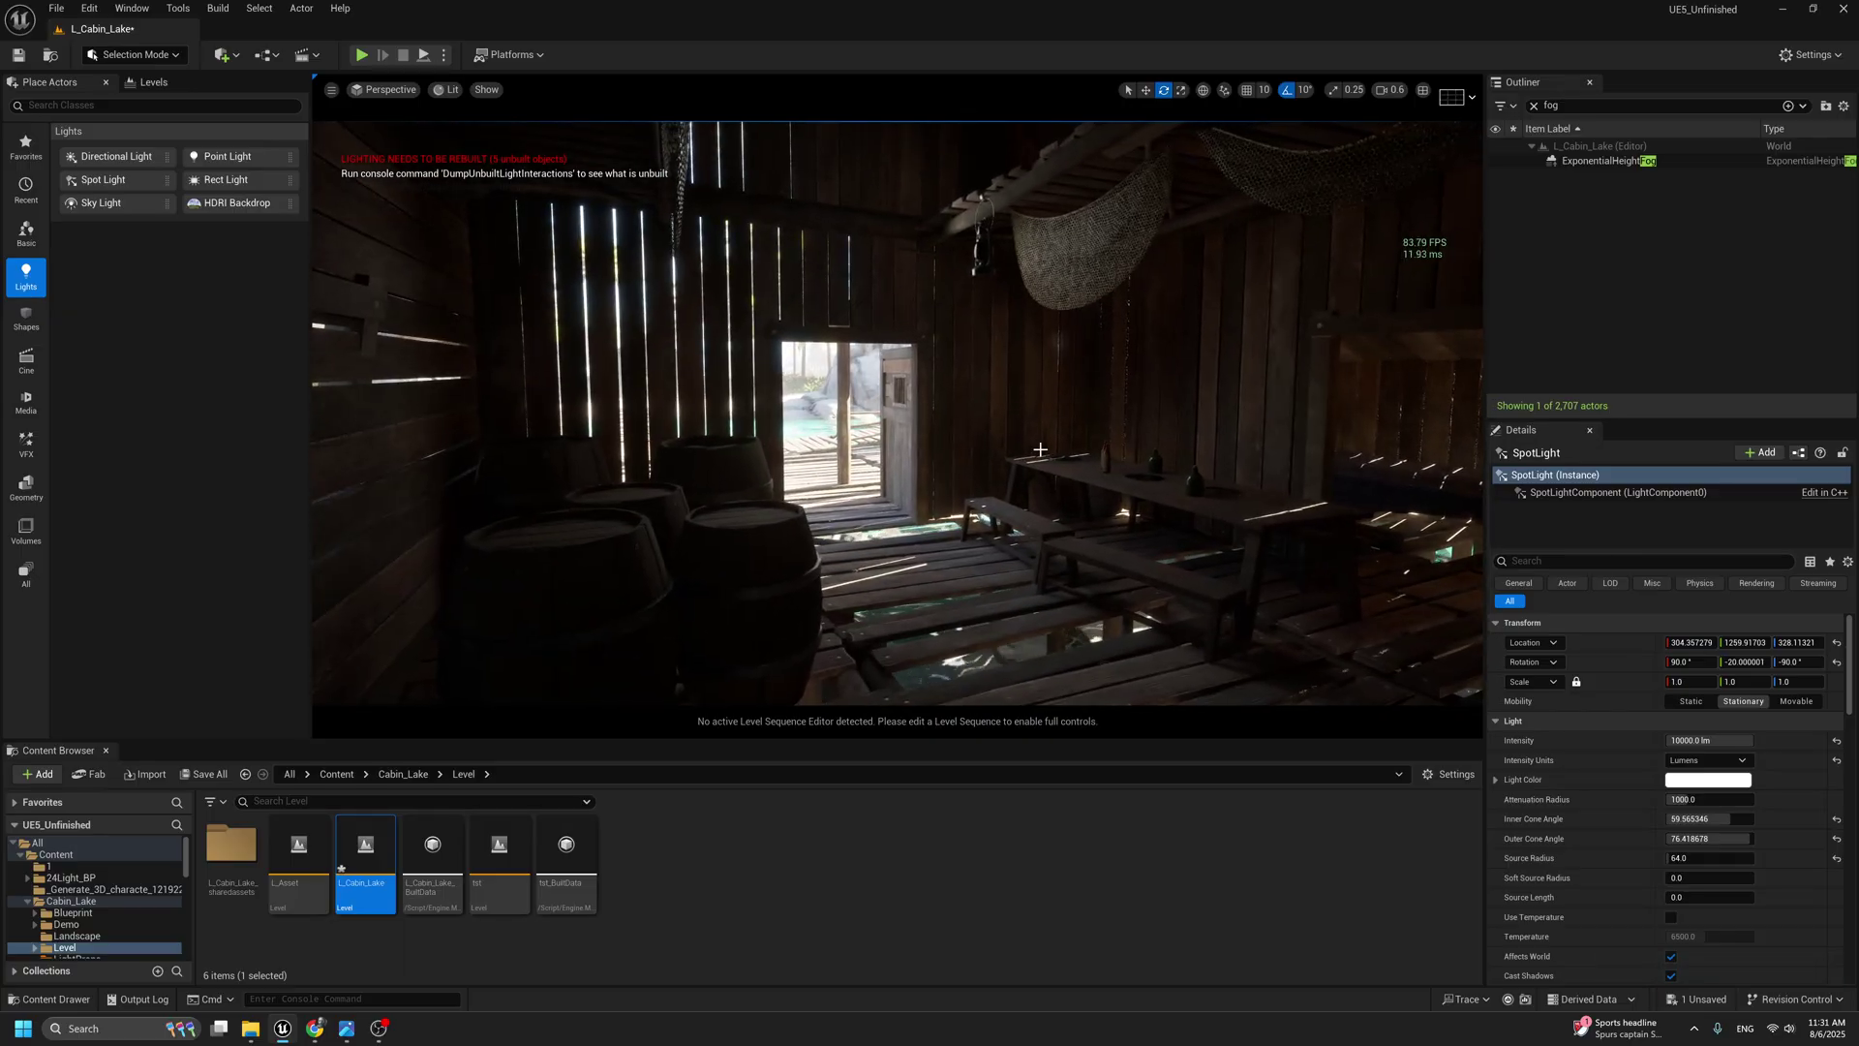
pyautogui.press('w')
pyautogui.moveTo(891, 398)
pyautogui.mouseDown(button='right')
pyautogui.moveTo(823, 398)
pyautogui.moveTo(891, 398)
pyautogui.mouseUp(button='right')
pyautogui.press('s')
pyautogui.moveTo(988, 346); pyautogui.dragTo(1085, 411, button='right')
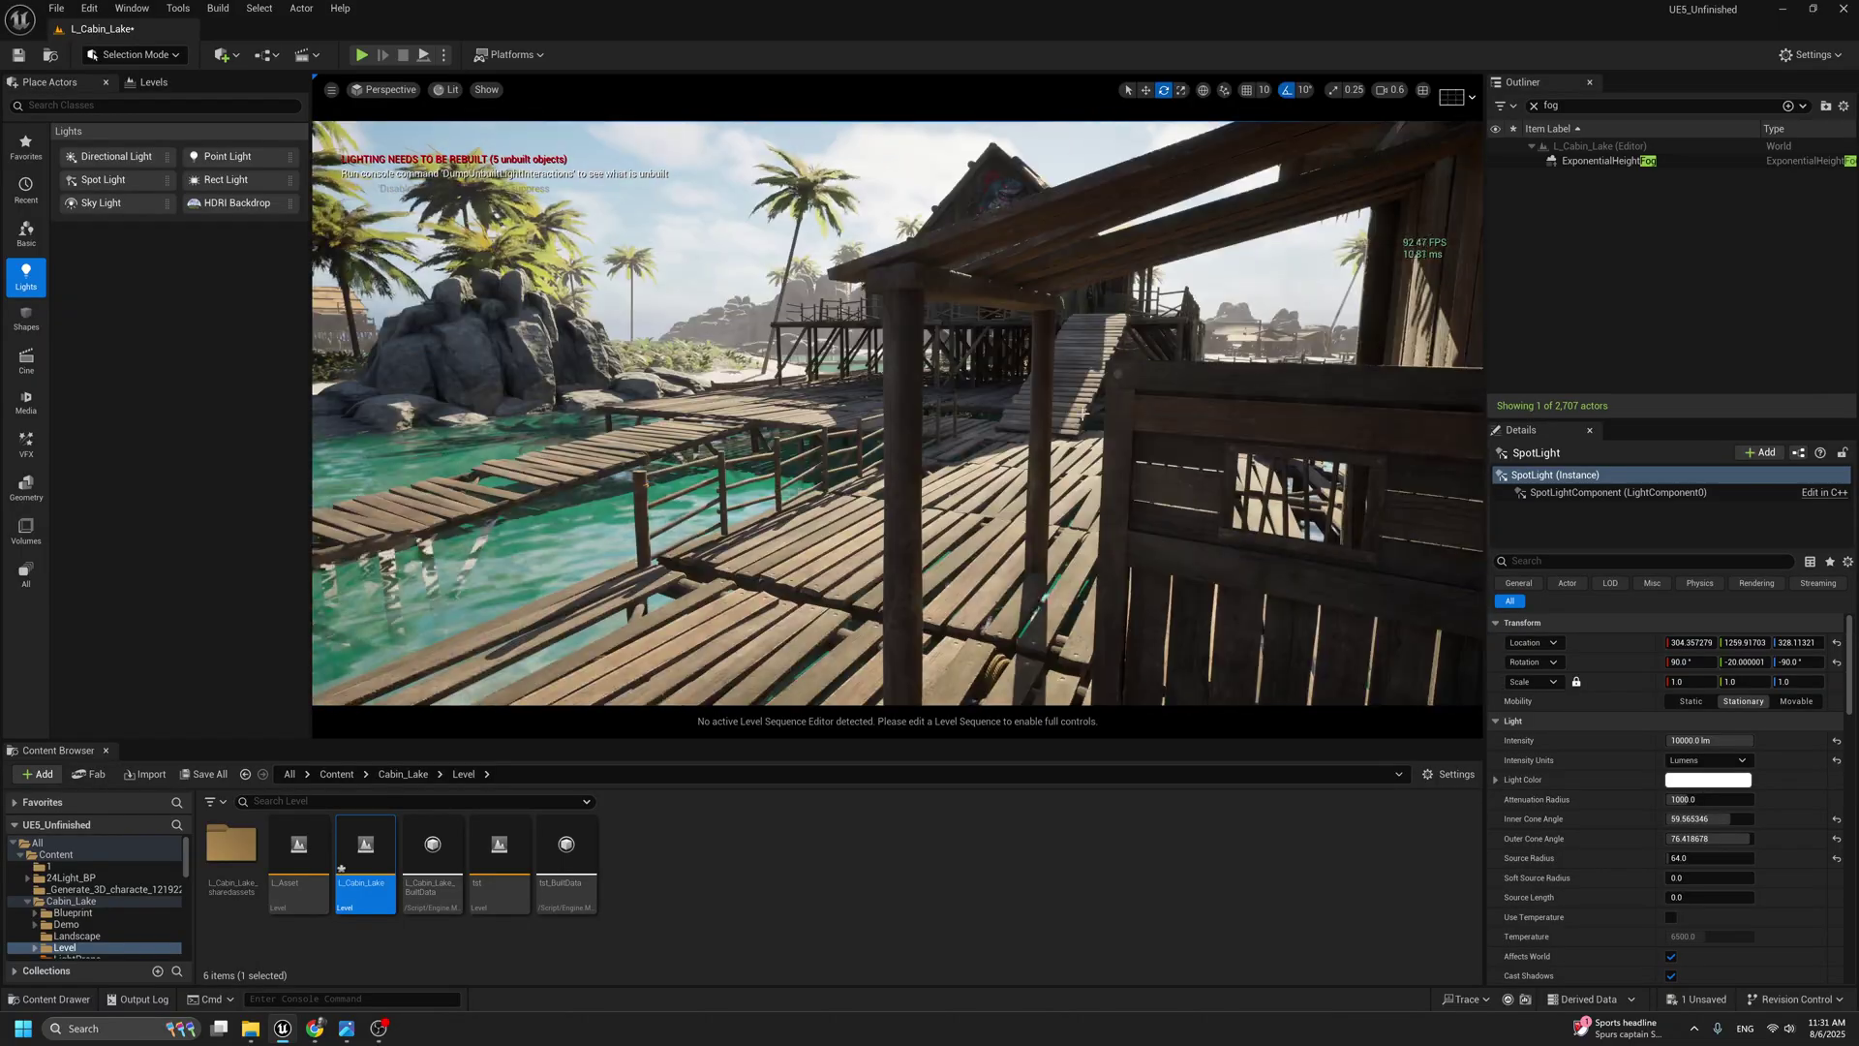
pyautogui.click(1223, 434)
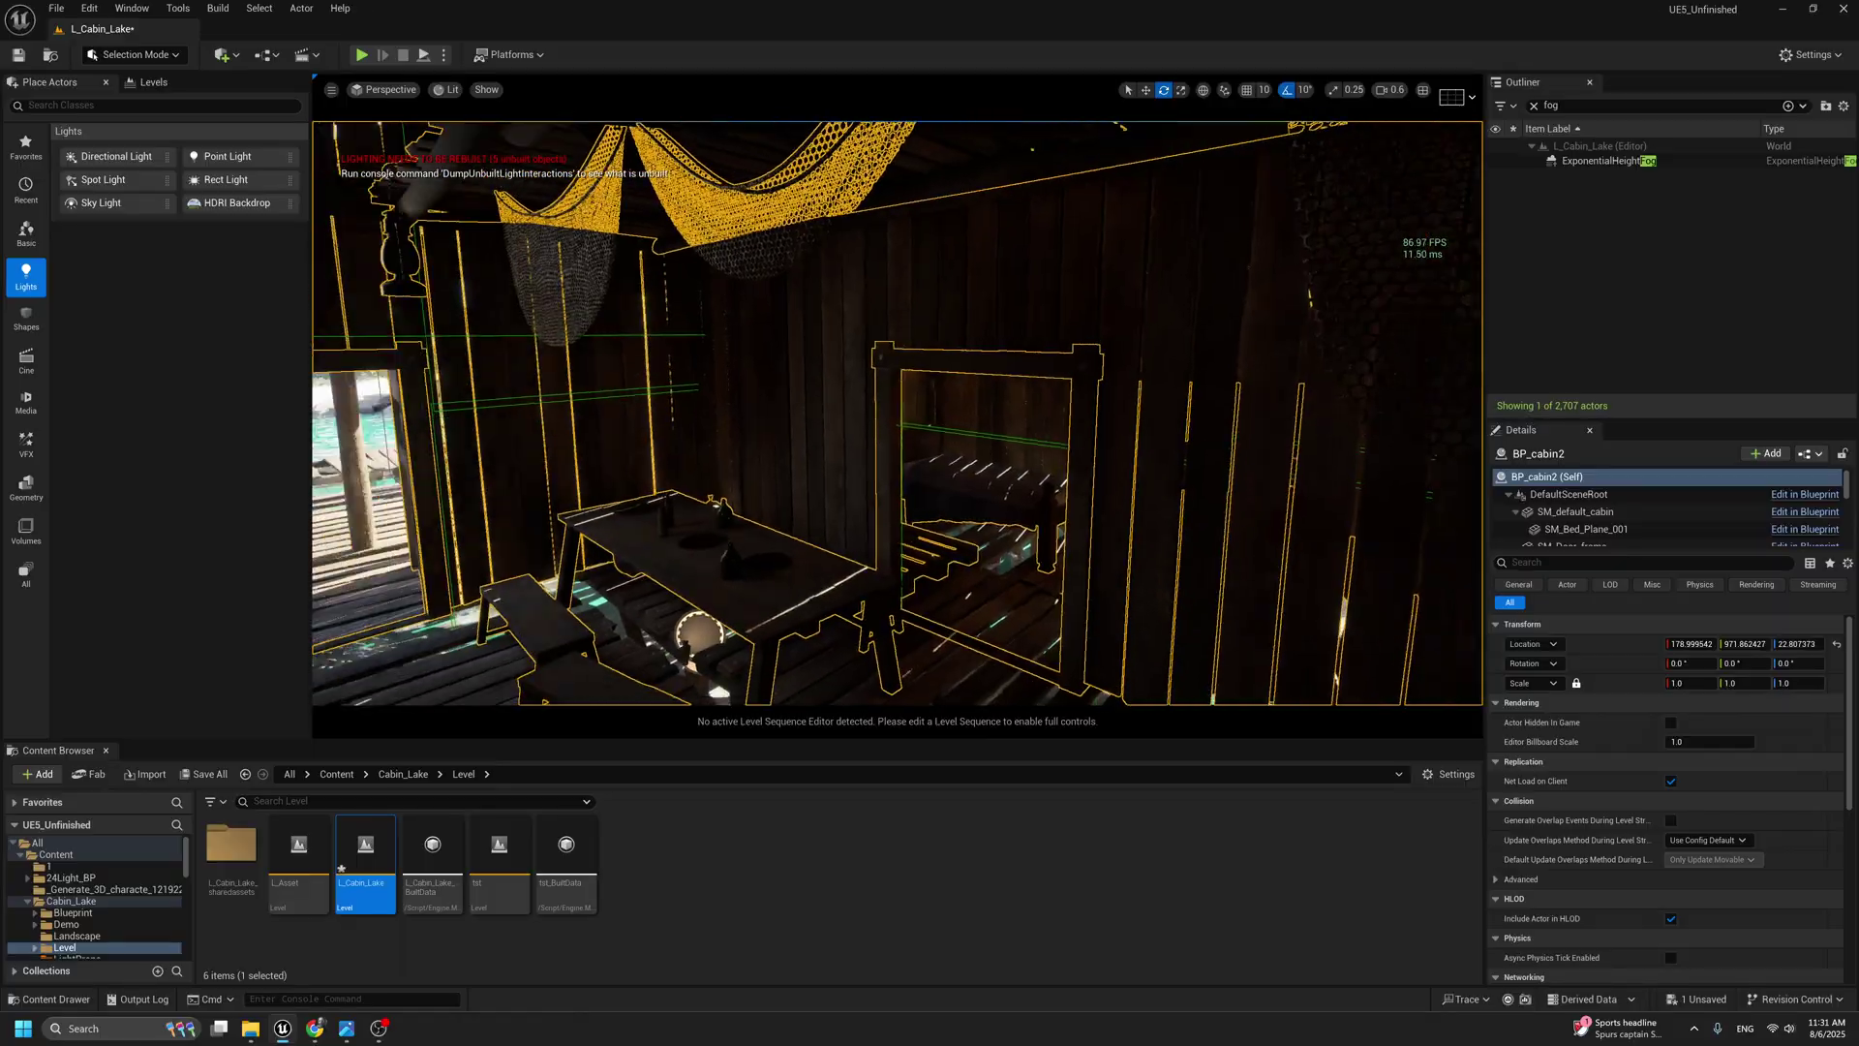
pyautogui.press('s')
pyautogui.moveTo(898, 414); pyautogui.dragTo(1134, 430, button='right')
pyautogui.press('g')
pyautogui.press('w')
pyautogui.press('w')
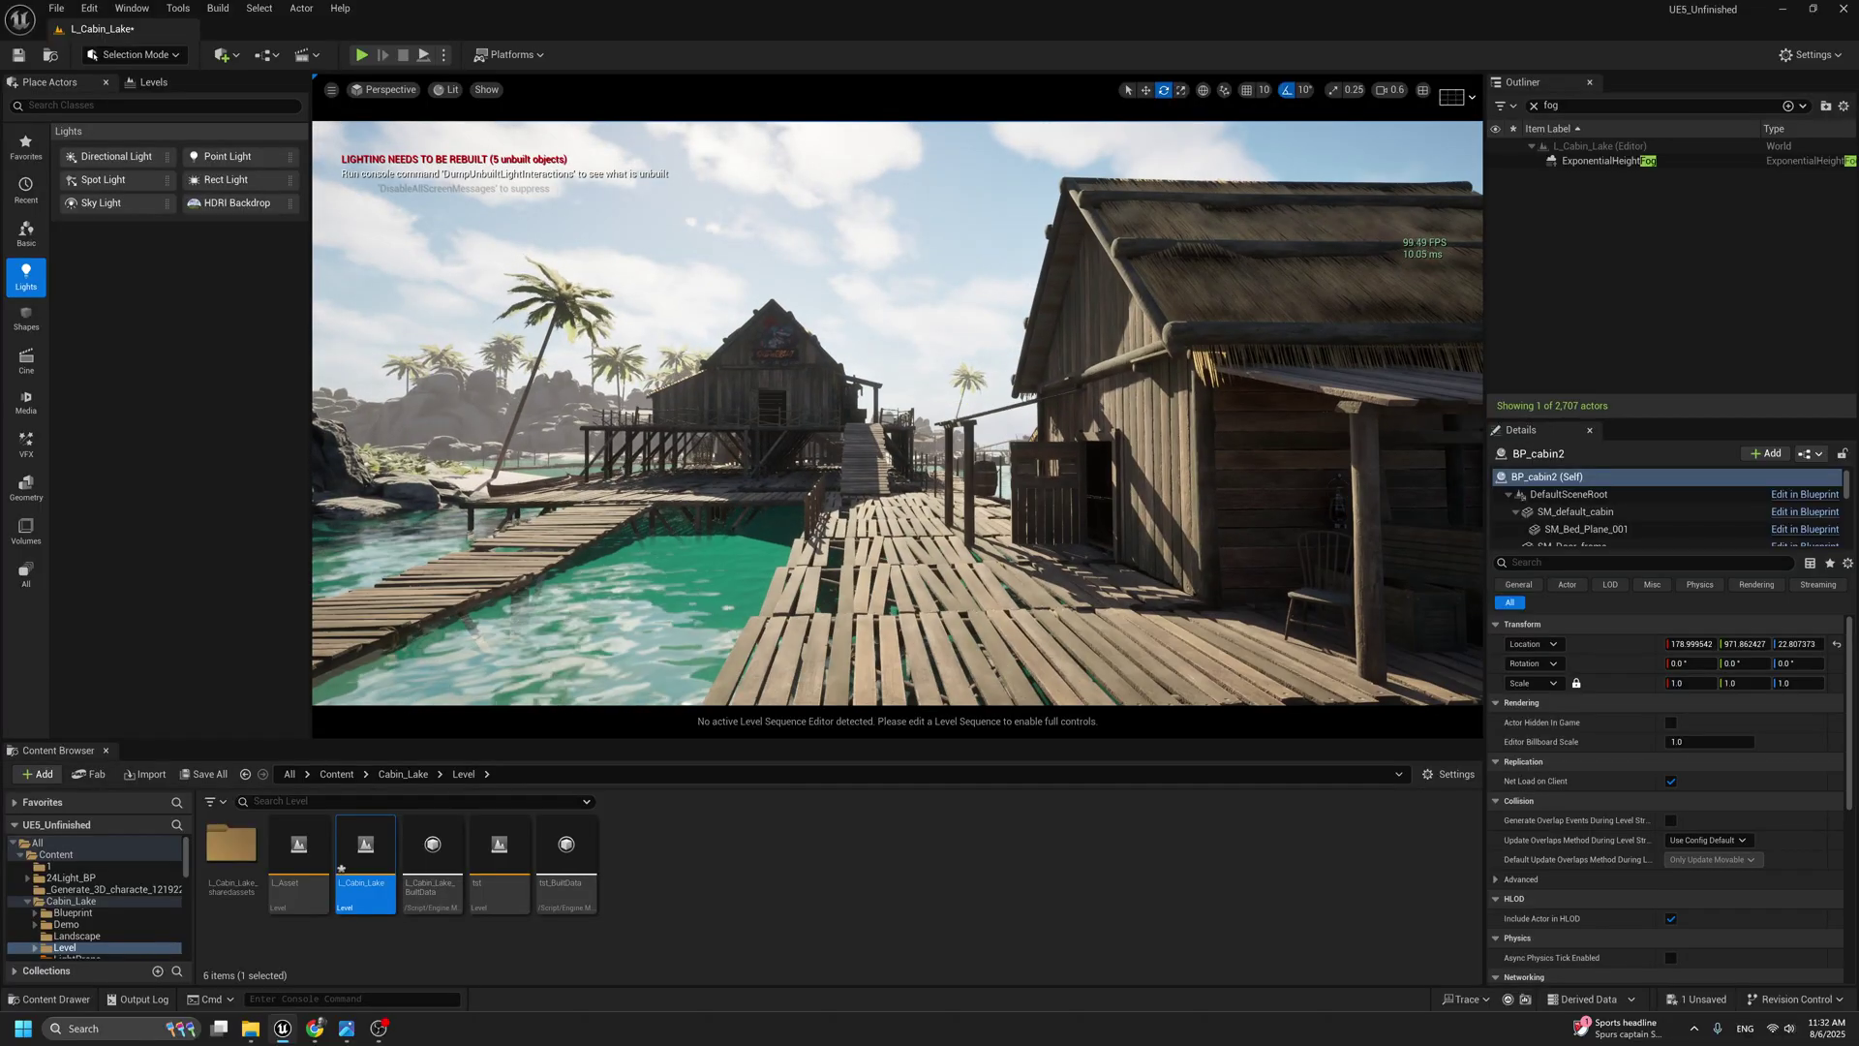
# Play the level full screen from the wooden dock beside the cabin, look around the exterior lighting, and stop the play session.
pyautogui.moveTo(1052, 556); pyautogui.dragTo(1077, 593, button='right')
pyautogui.rightClick(1009, 643)
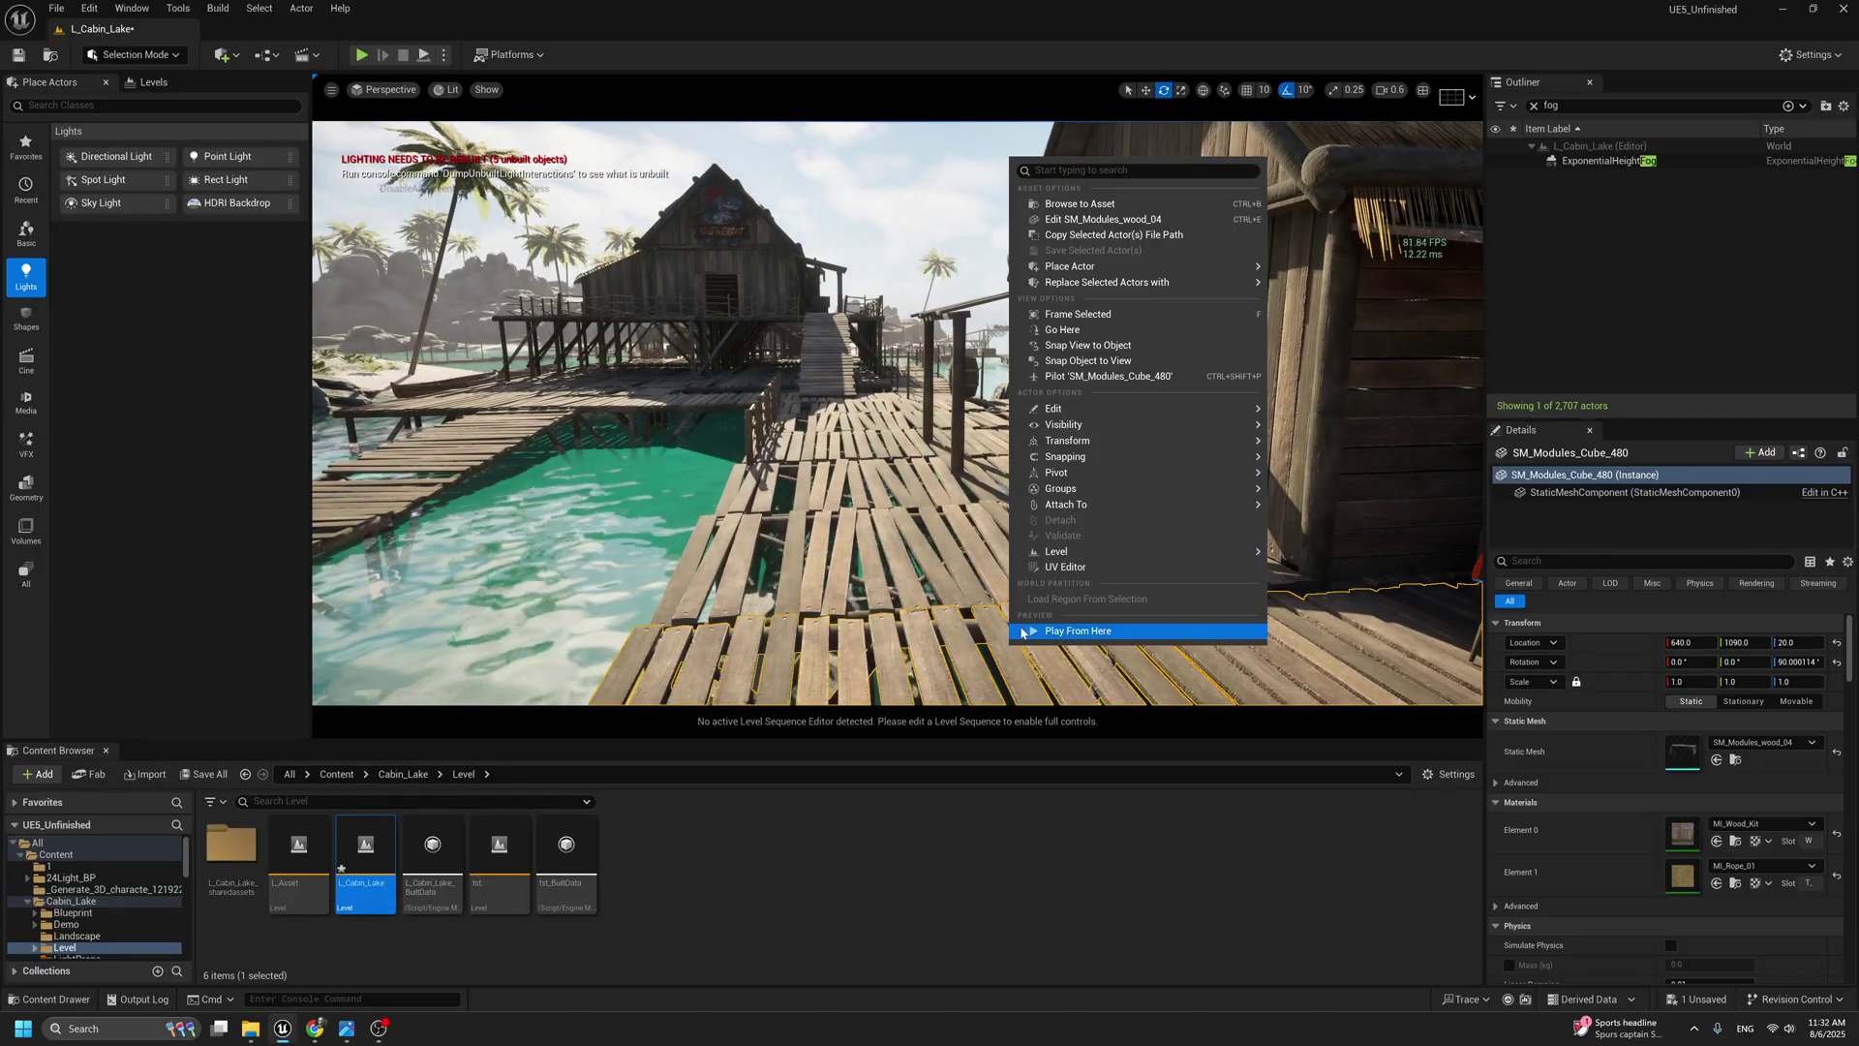
pyautogui.click(1092, 632)
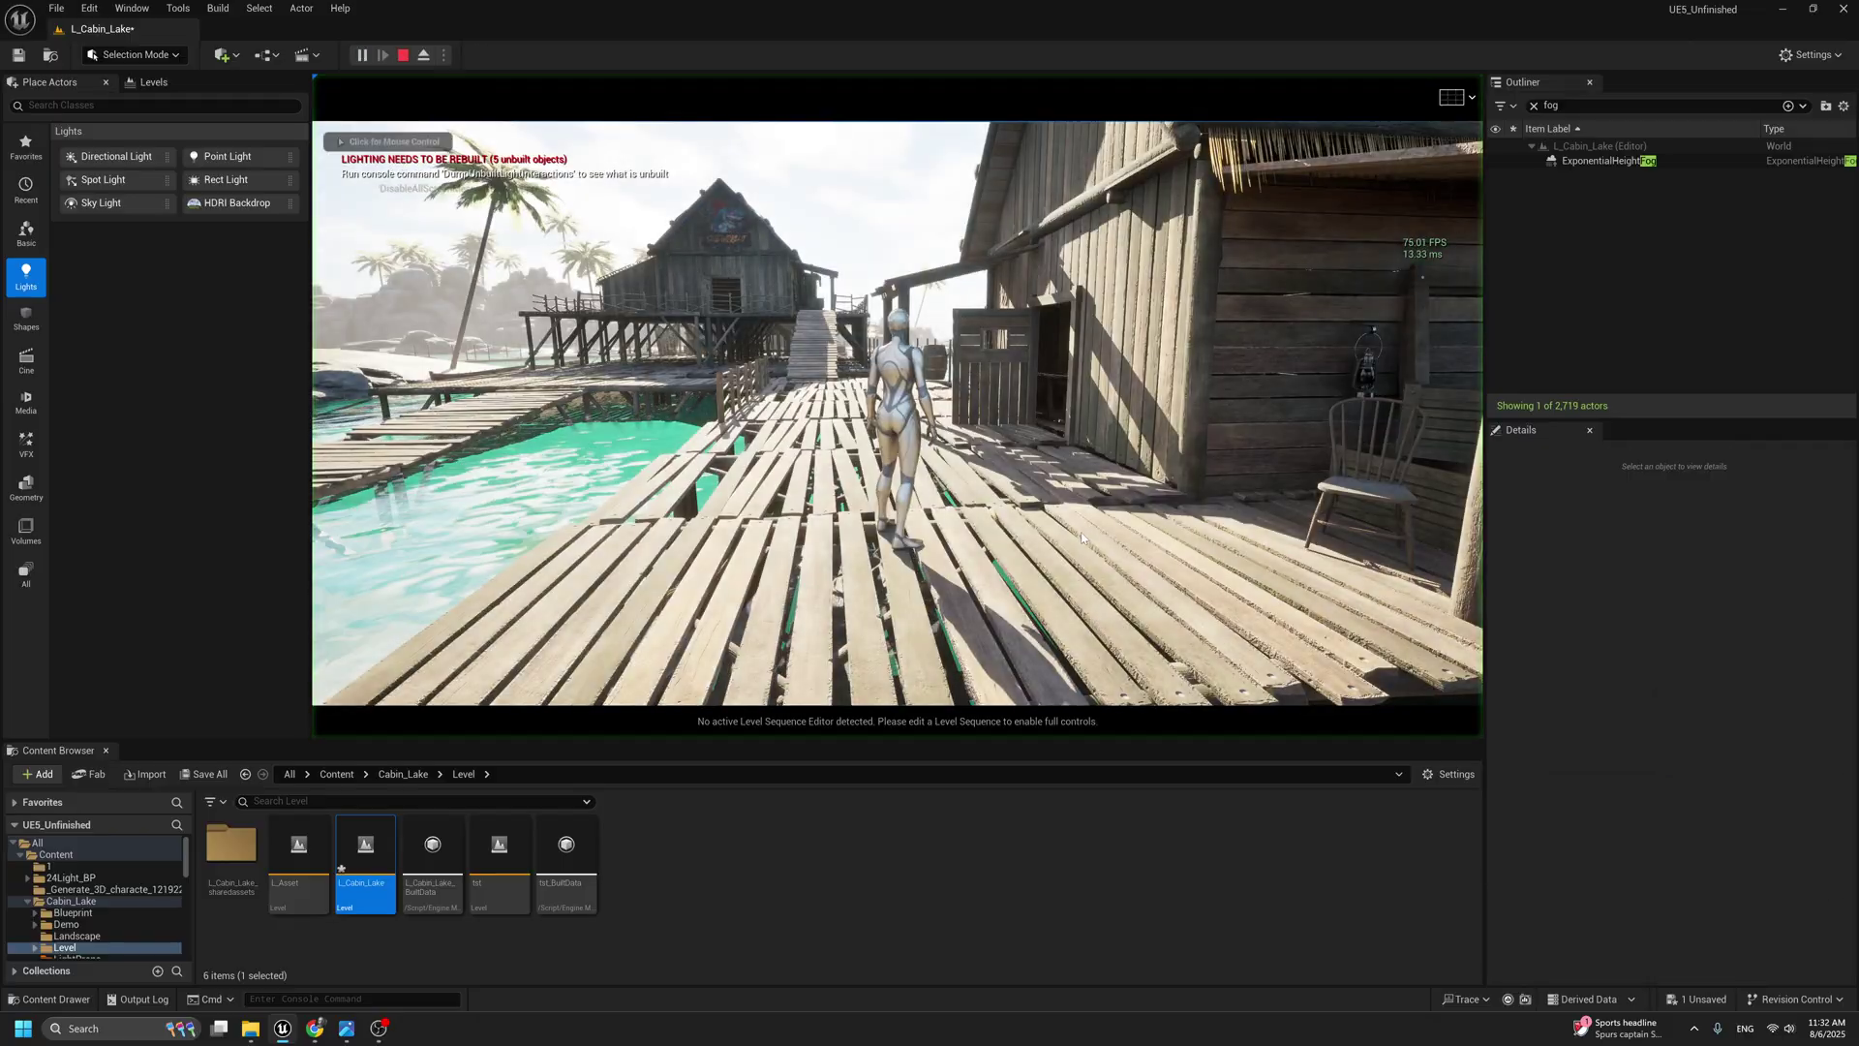
pyautogui.press('F11')
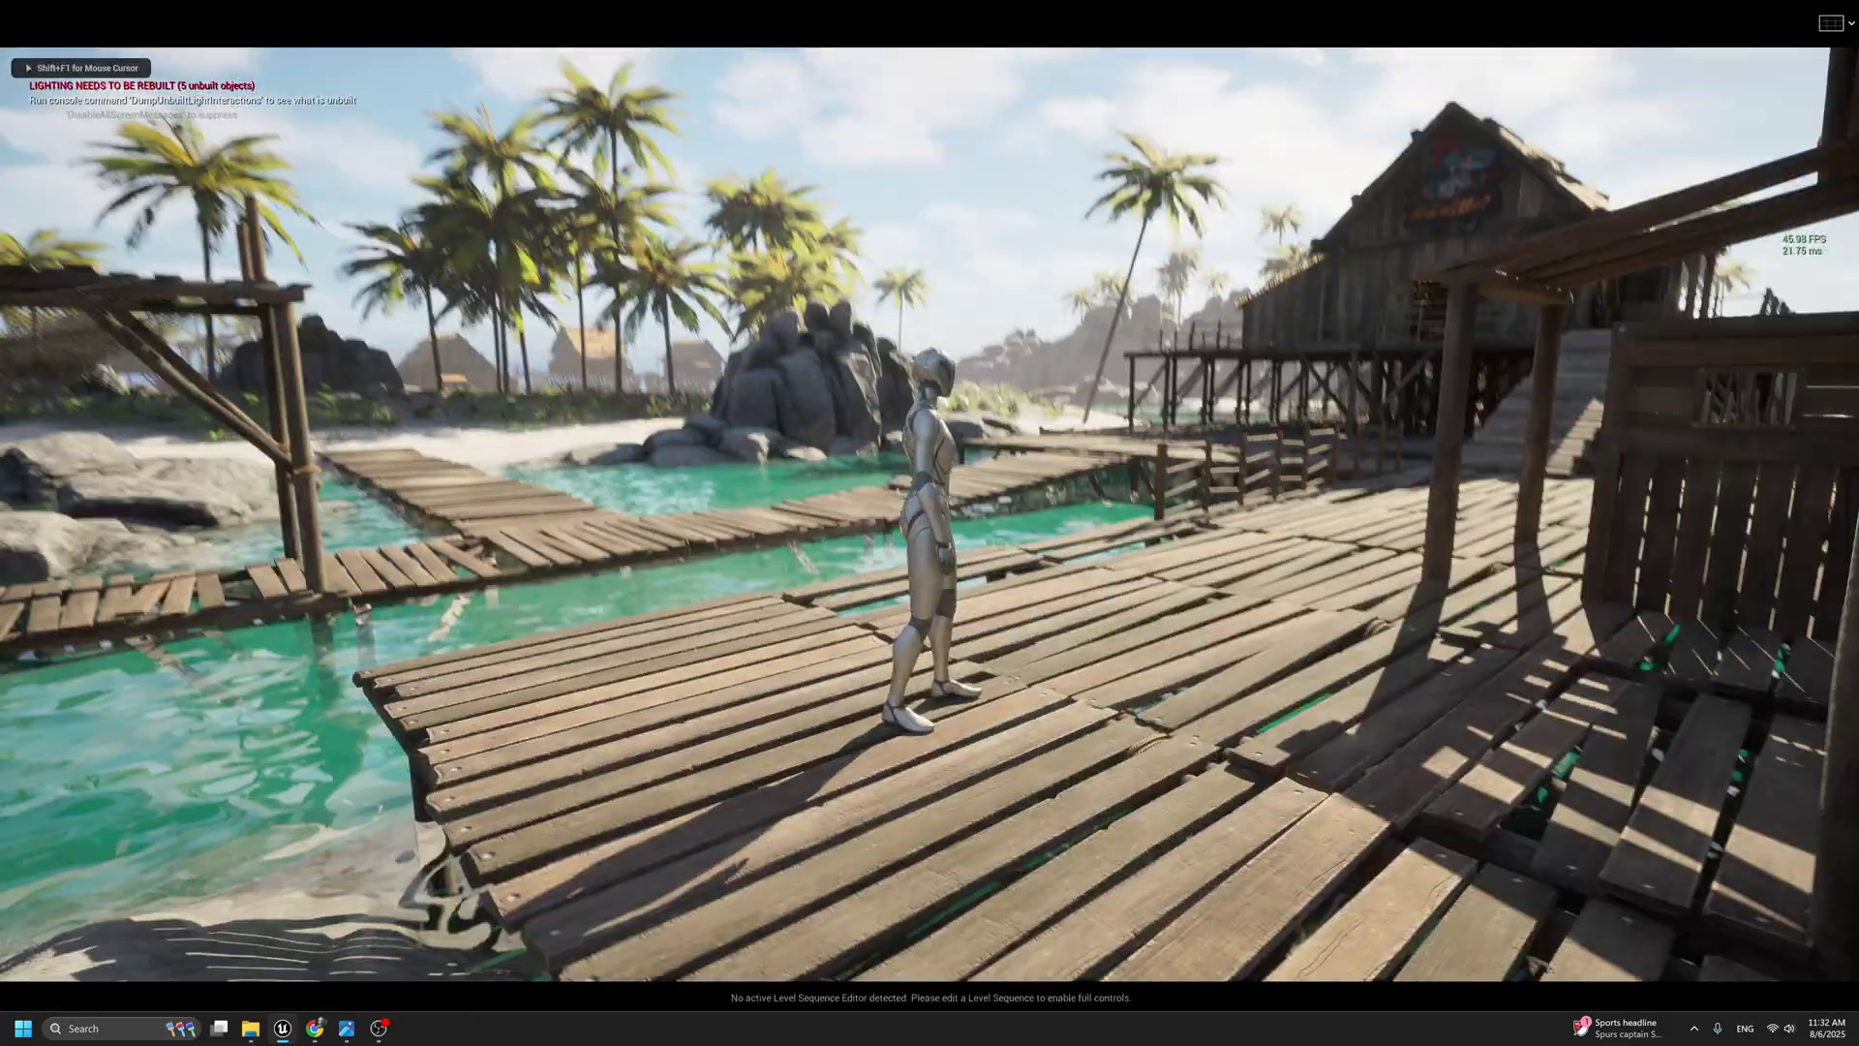
pyautogui.press('w')
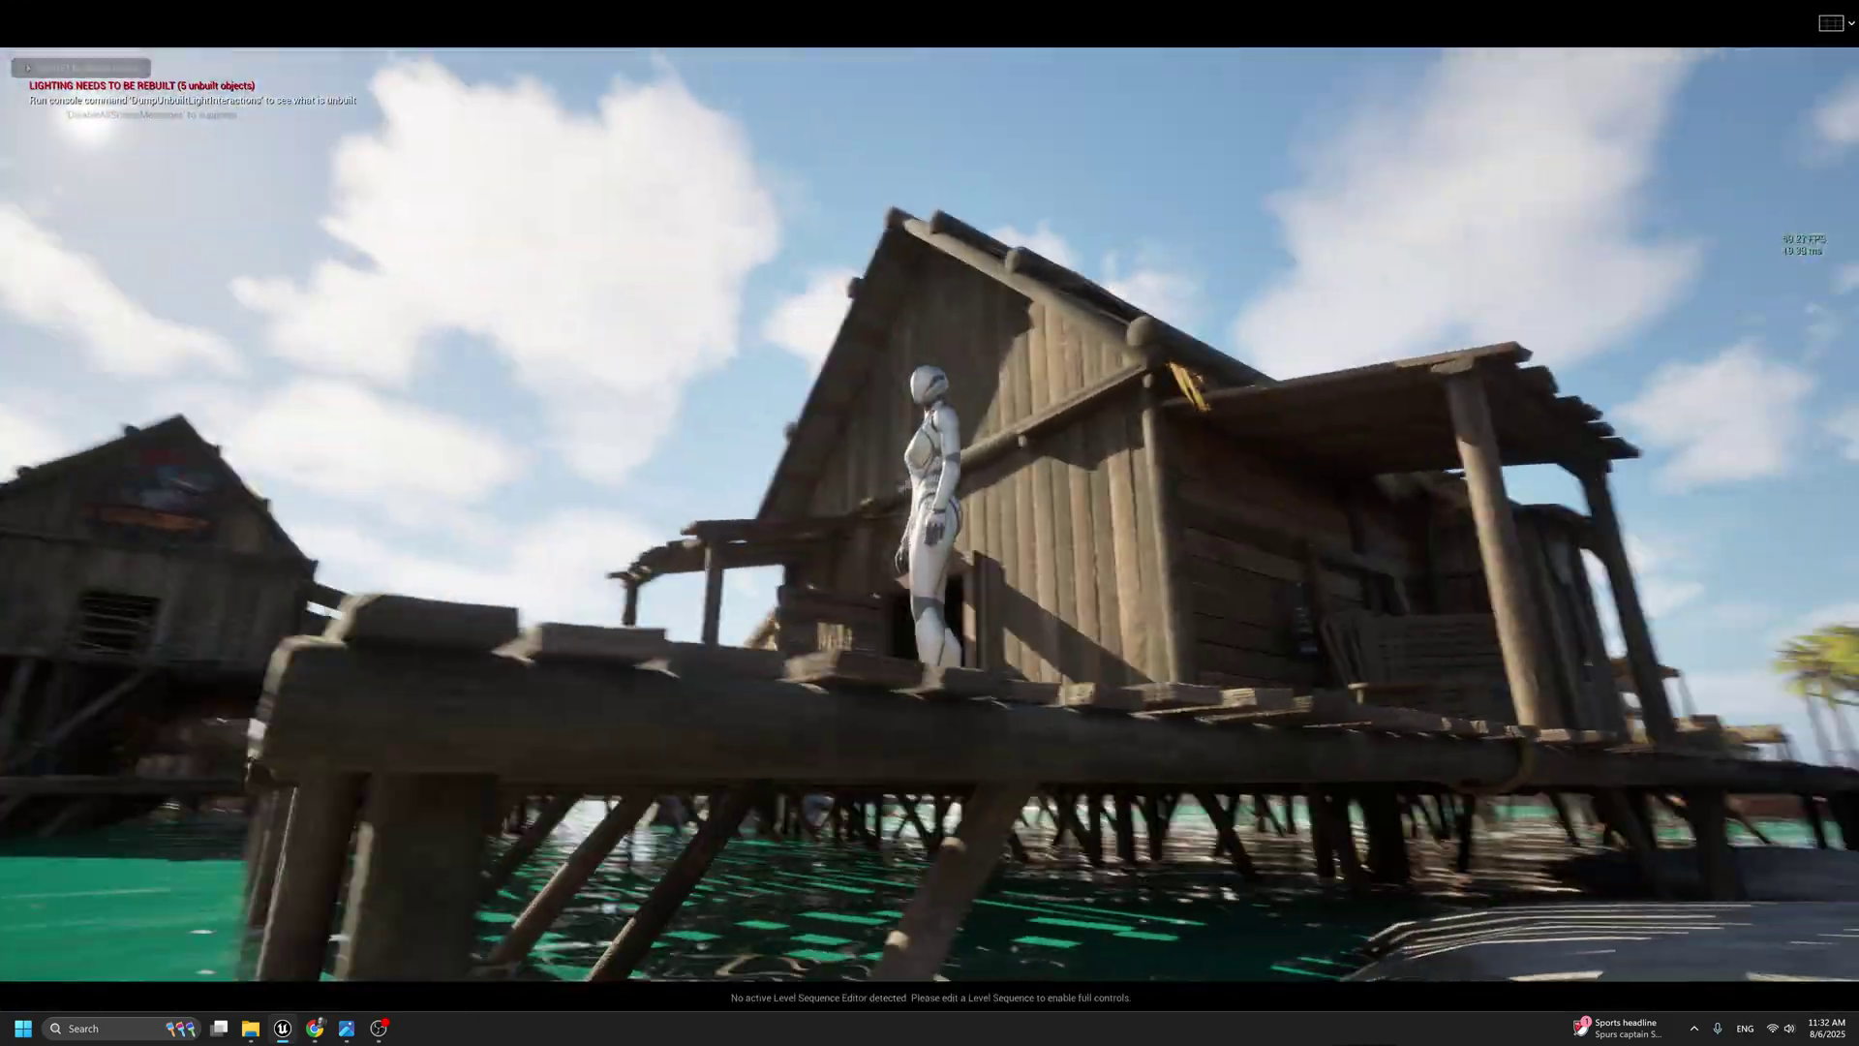
pyautogui.press('w')
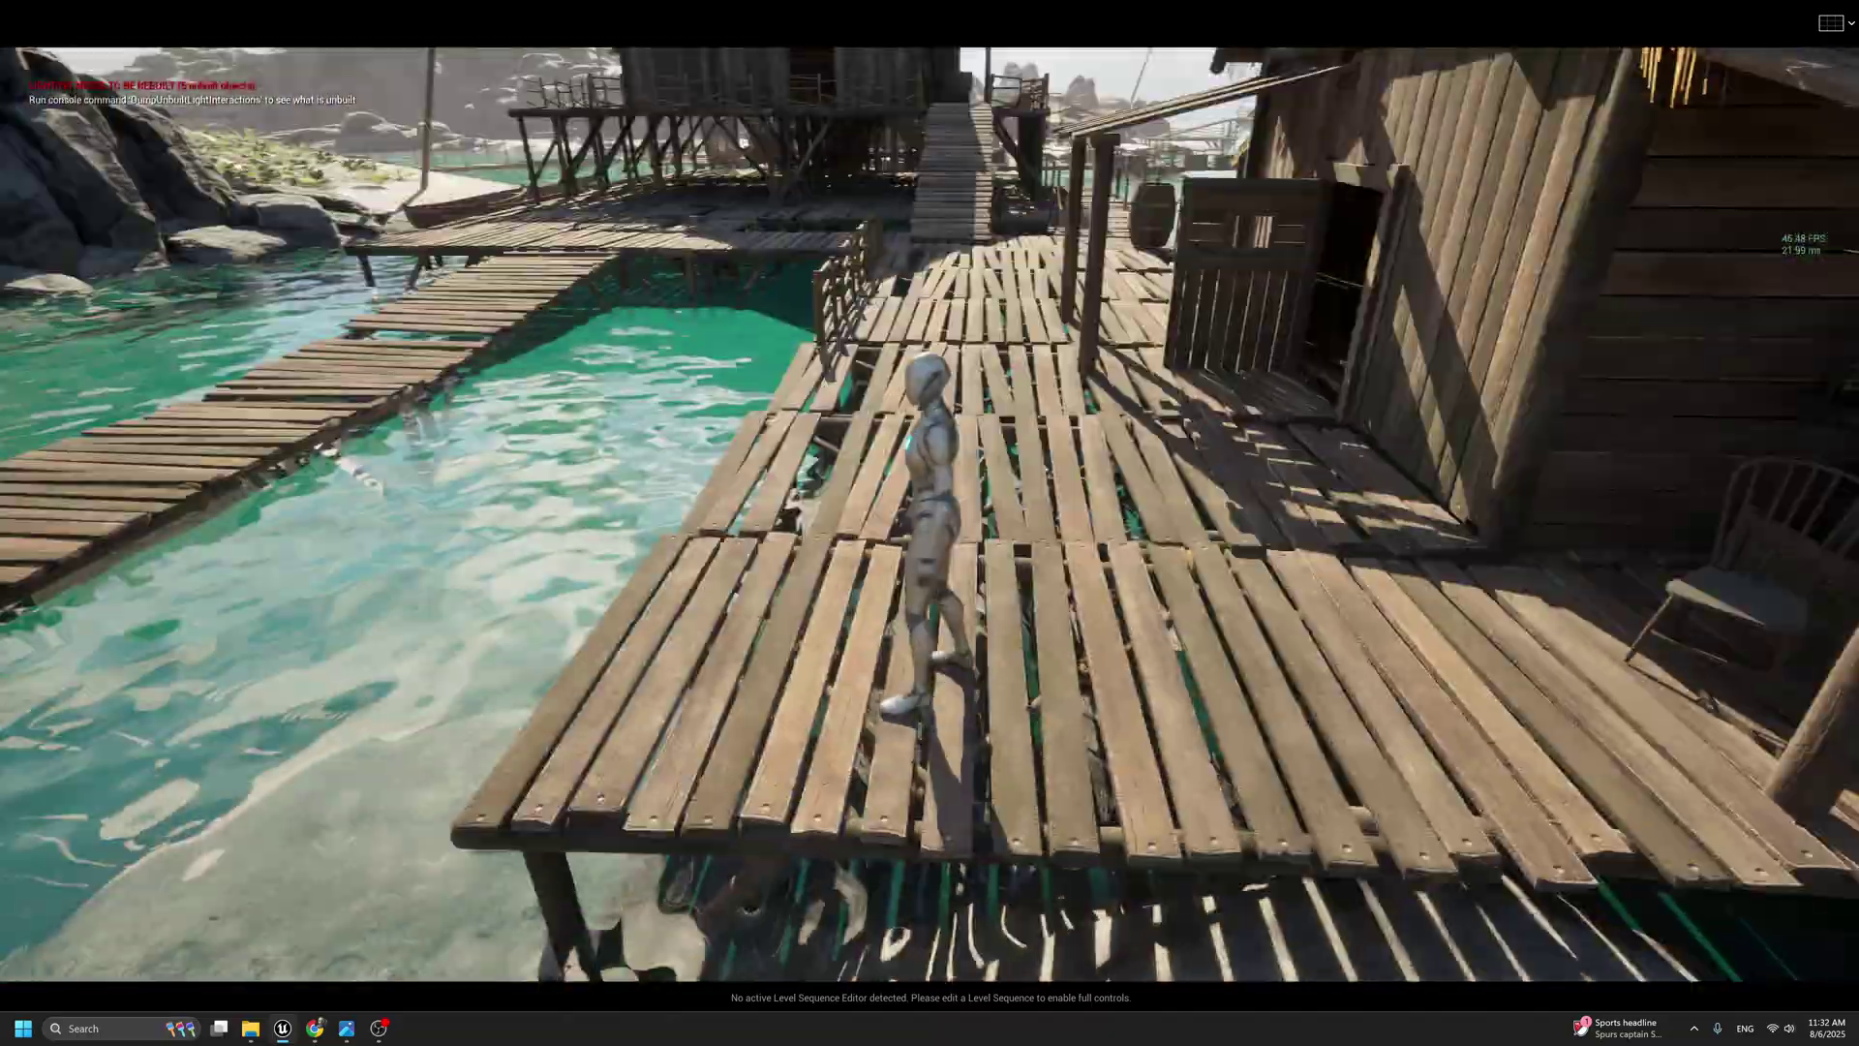
pyautogui.press('w')
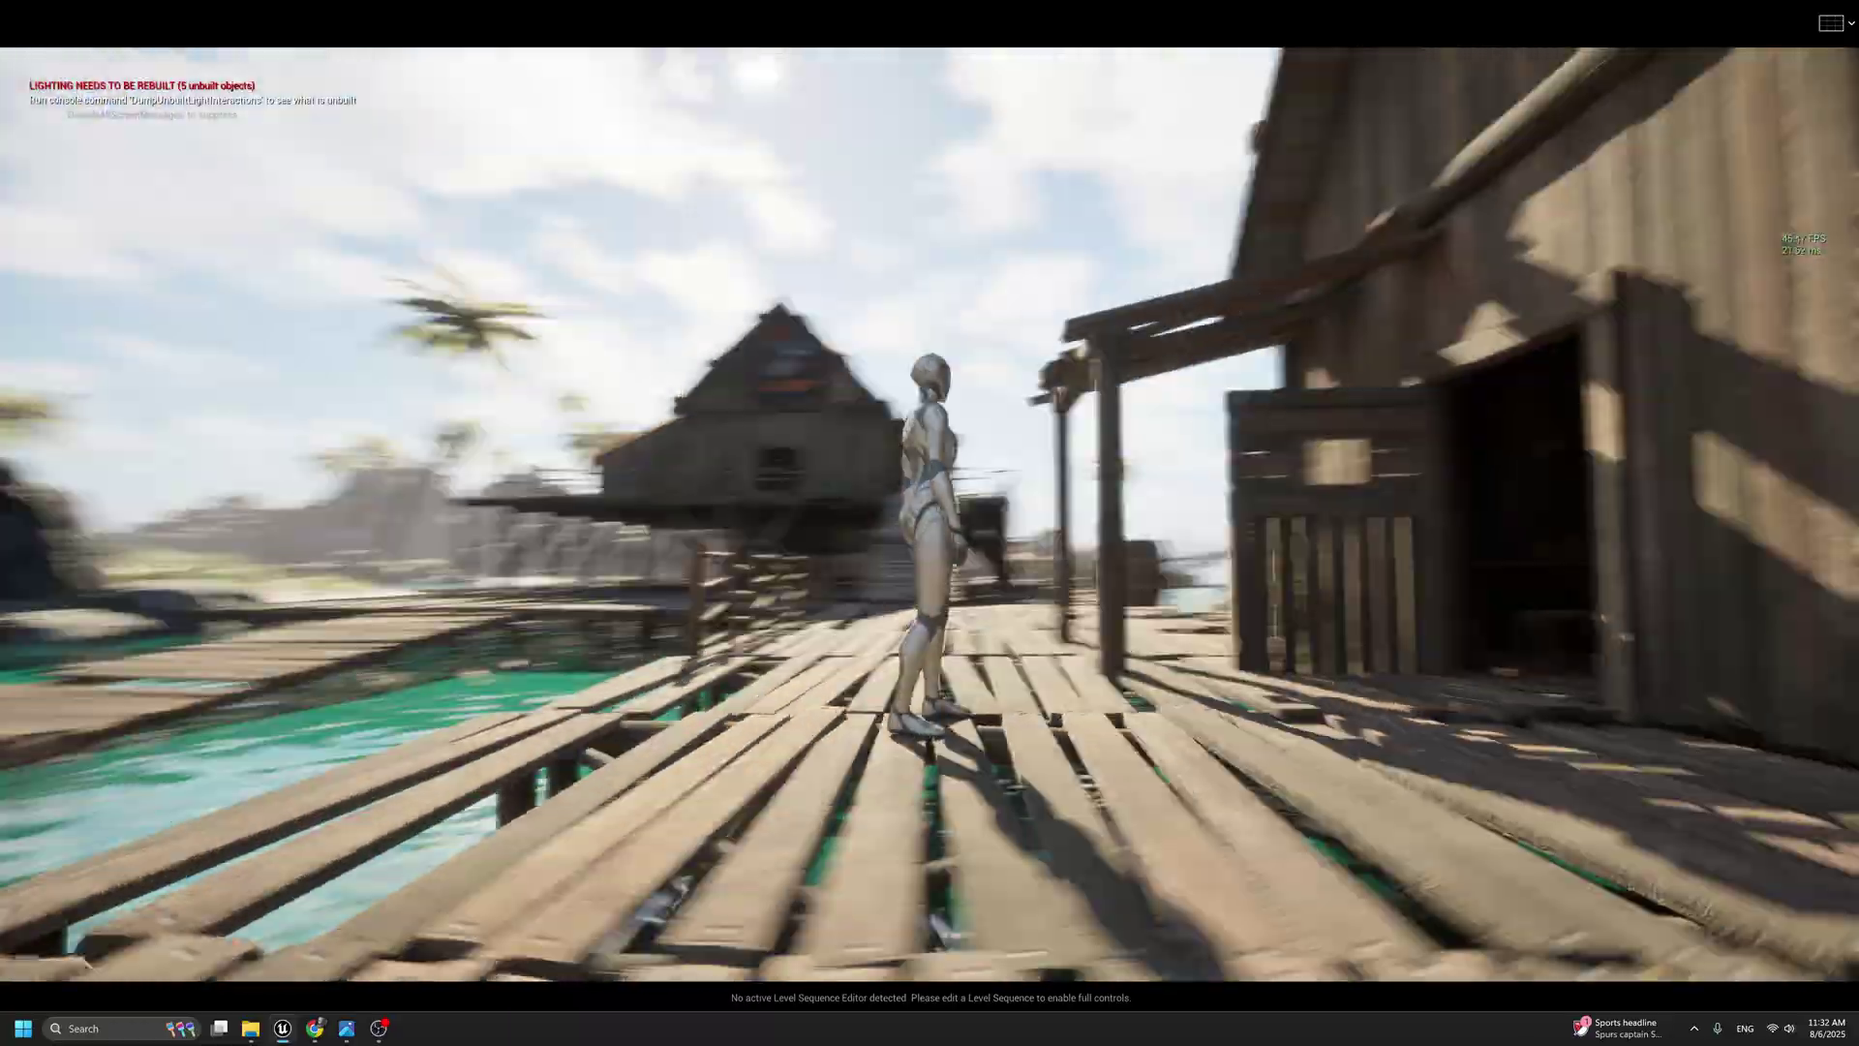
pyautogui.press('w')
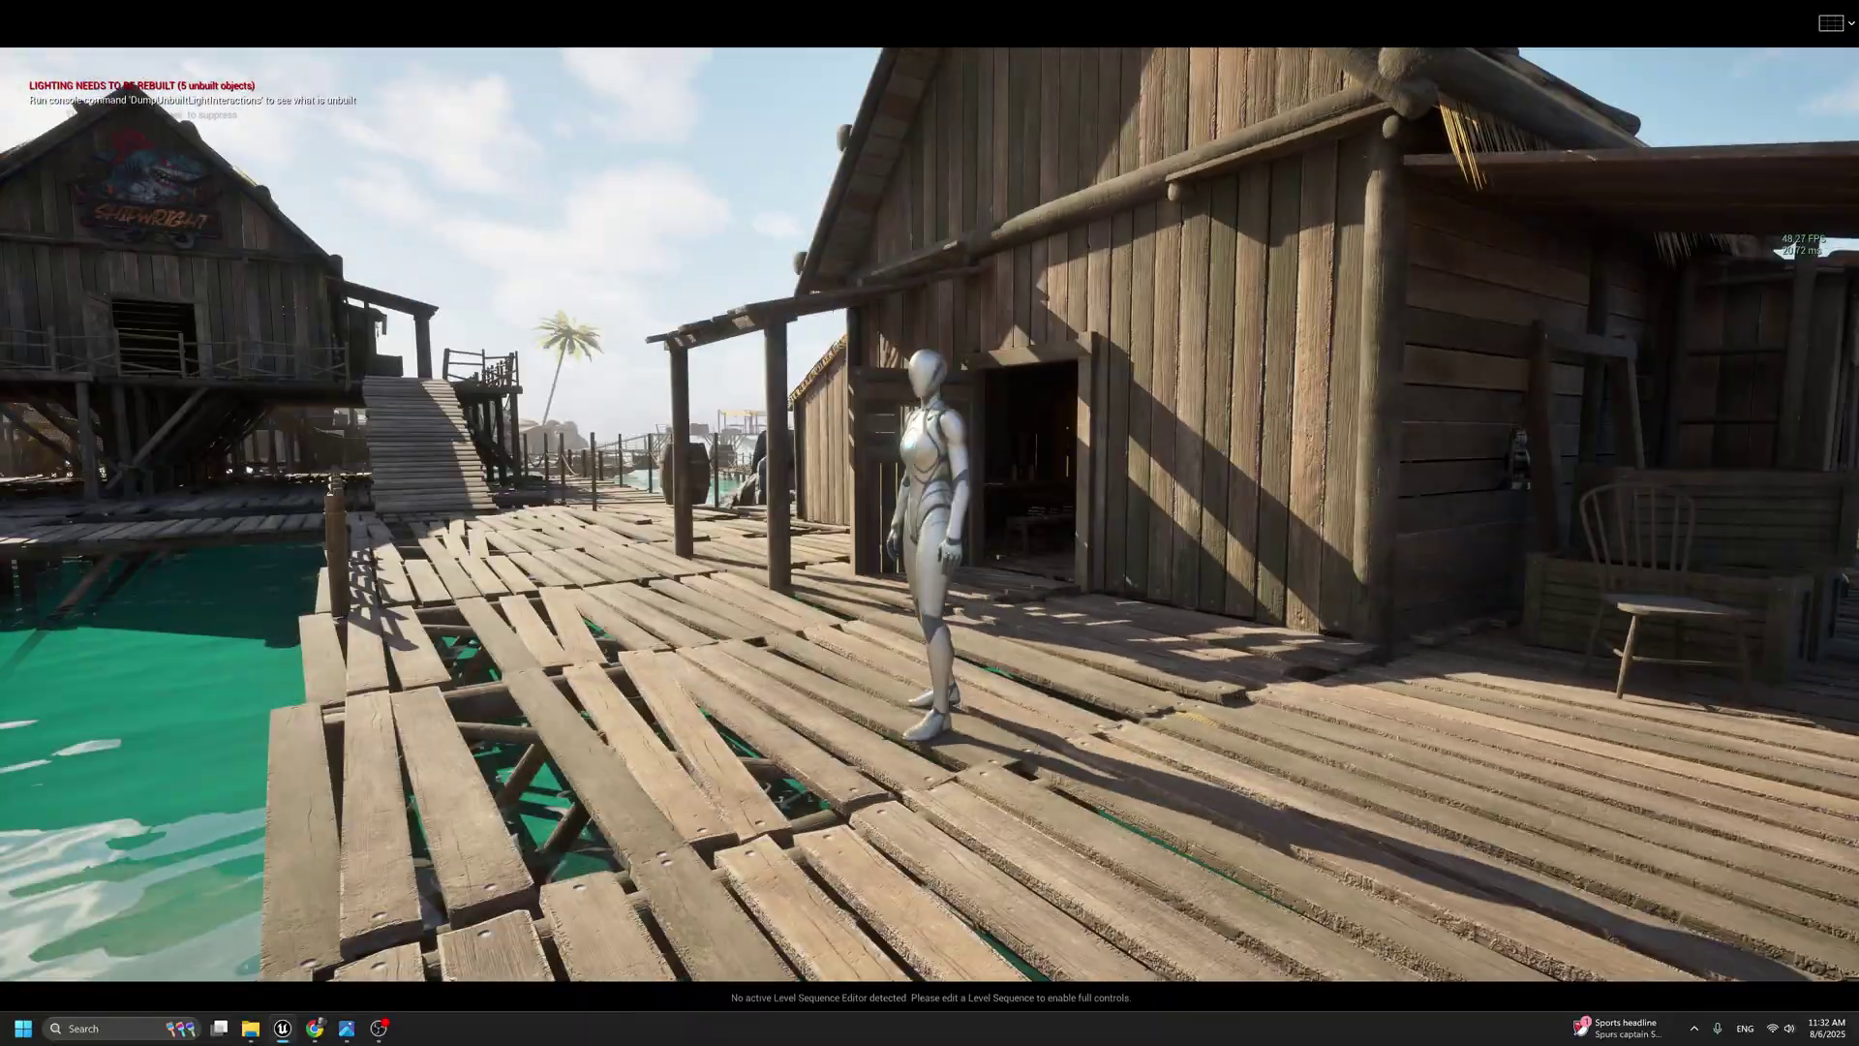
pyautogui.press('Escape')
pyautogui.press('F11')
# Select the PostProcessVolume by filtering the level's actors, and enable its Sharpen image effect with a value of 1.0.
pyautogui.moveTo(1577, 106); pyautogui.dragTo(1465, 120)
pyautogui.write('pos')
pyautogui.press('Return')
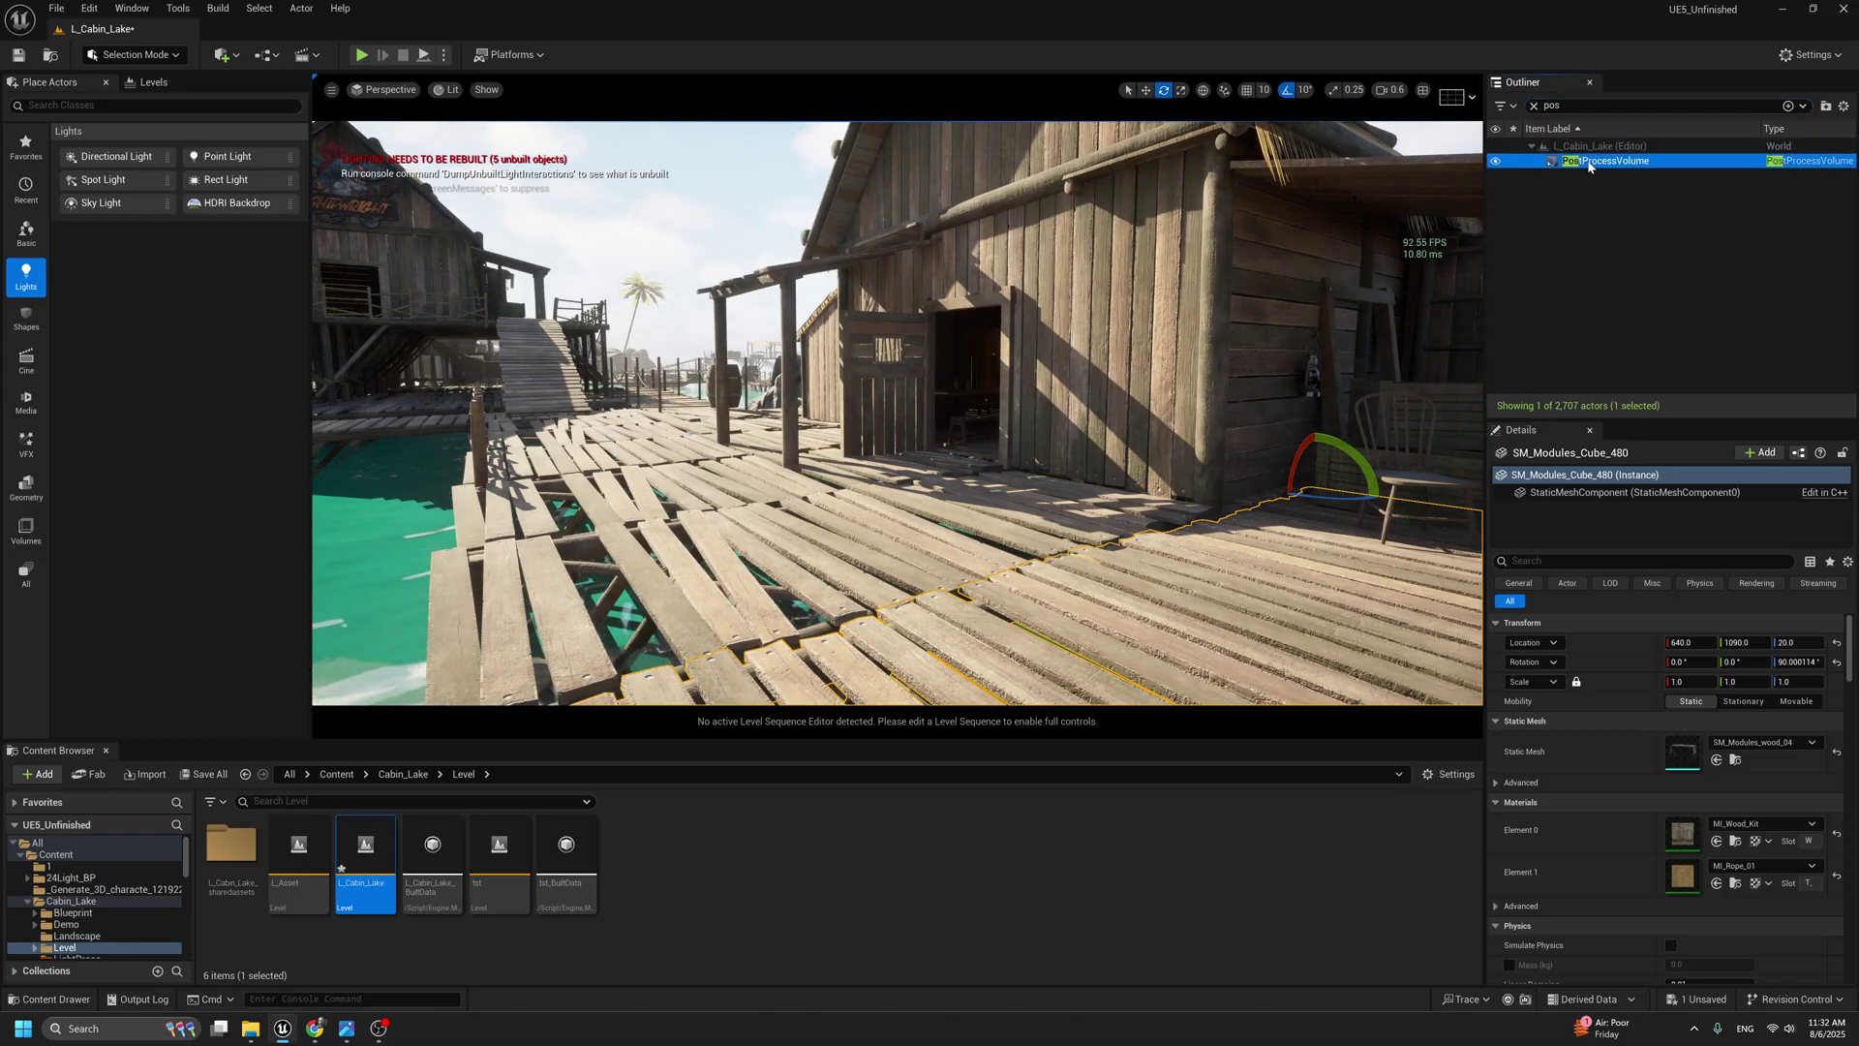
pyautogui.click(1636, 561)
pyautogui.write('shar')
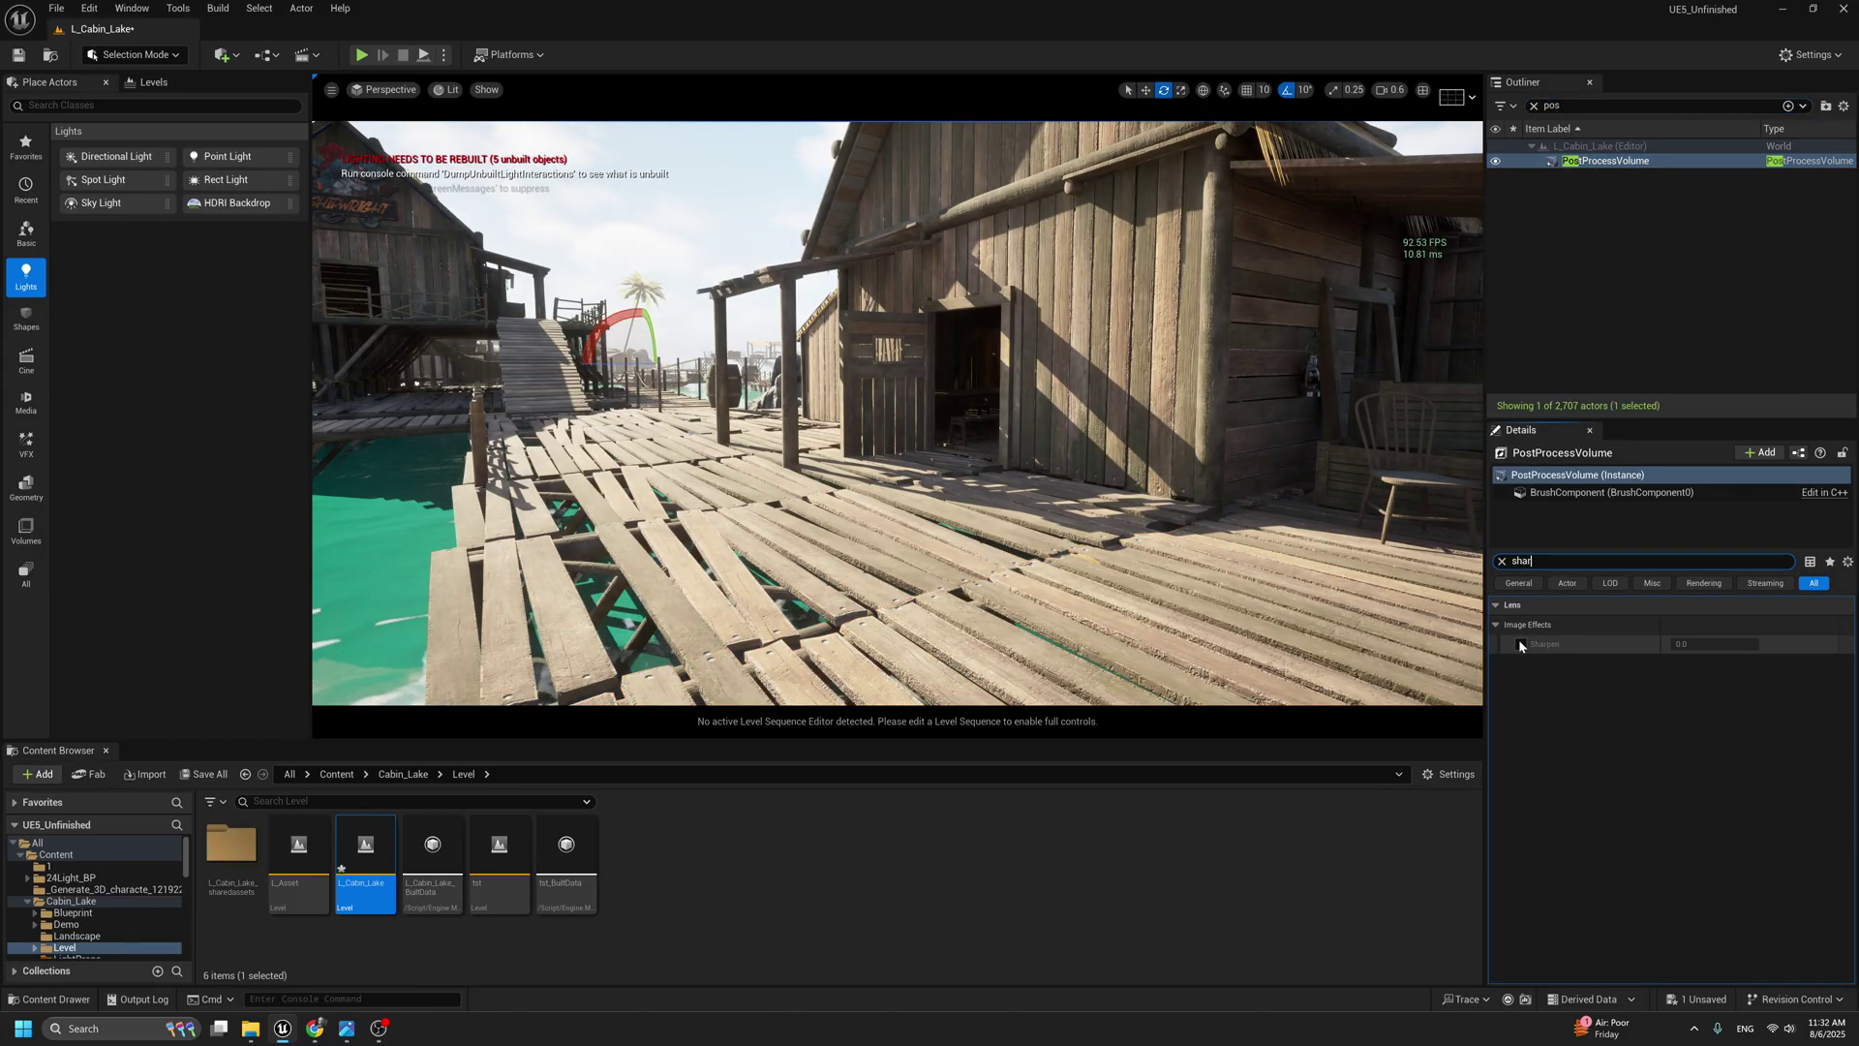
pyautogui.press('Return')
# Clear the property filter and enable the post process volume's Local Exposure Detail Strength with a value of 1.1.
pyautogui.moveTo(1547, 562); pyautogui.dragTo(1499, 562)
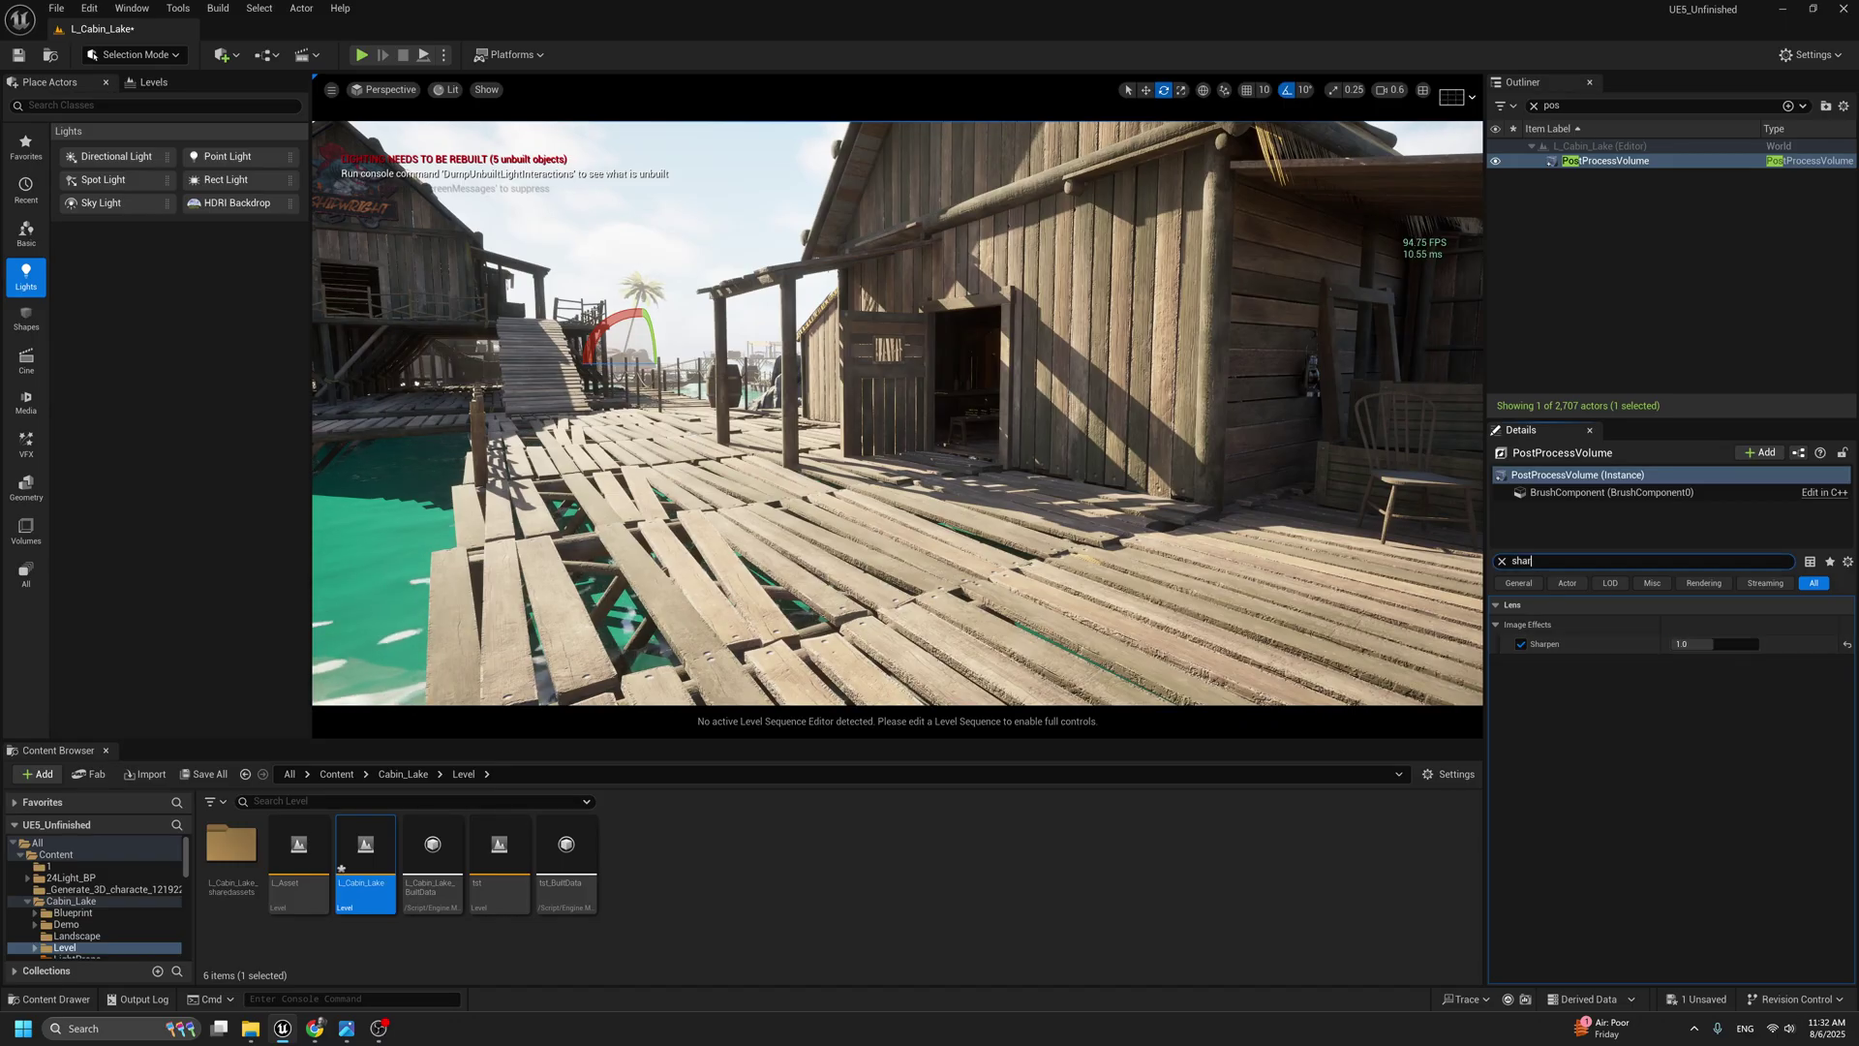
pyautogui.press('BackSpace')
pyautogui.scroll(-10, 1510, 755)
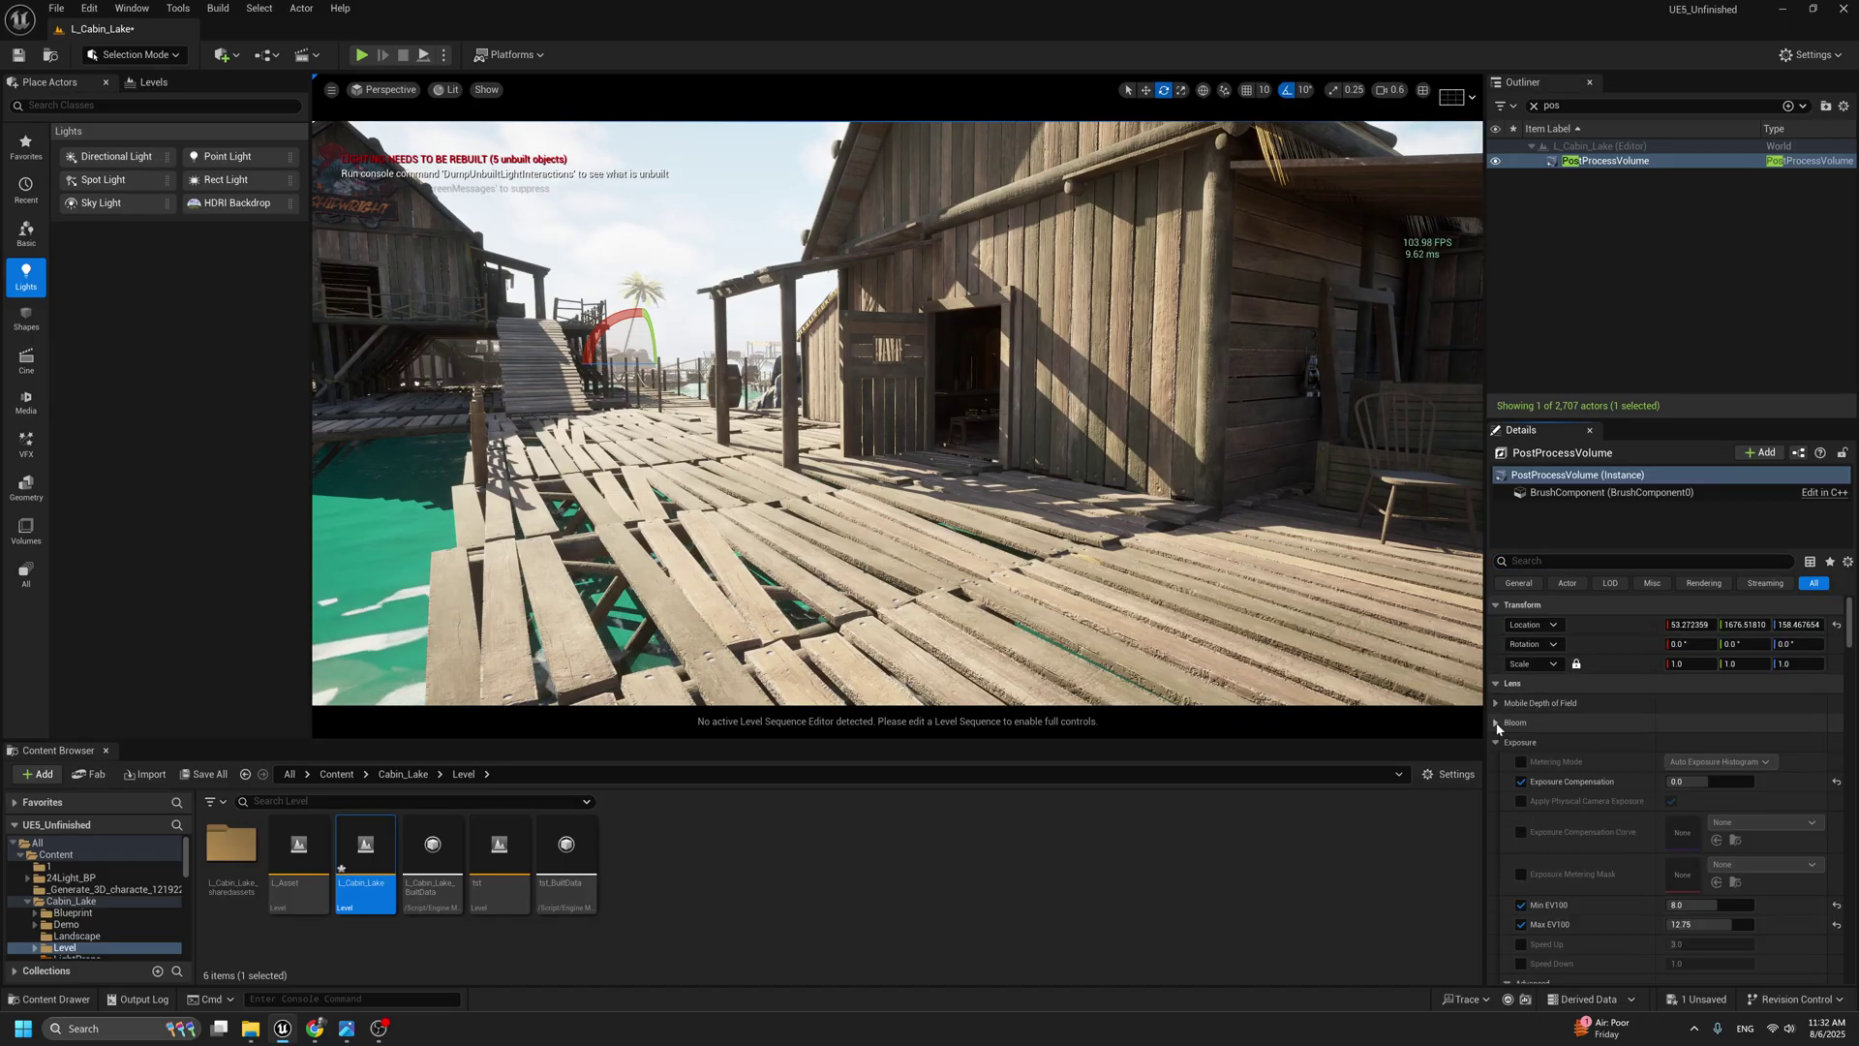
pyautogui.scroll(-5, 1530, 775)
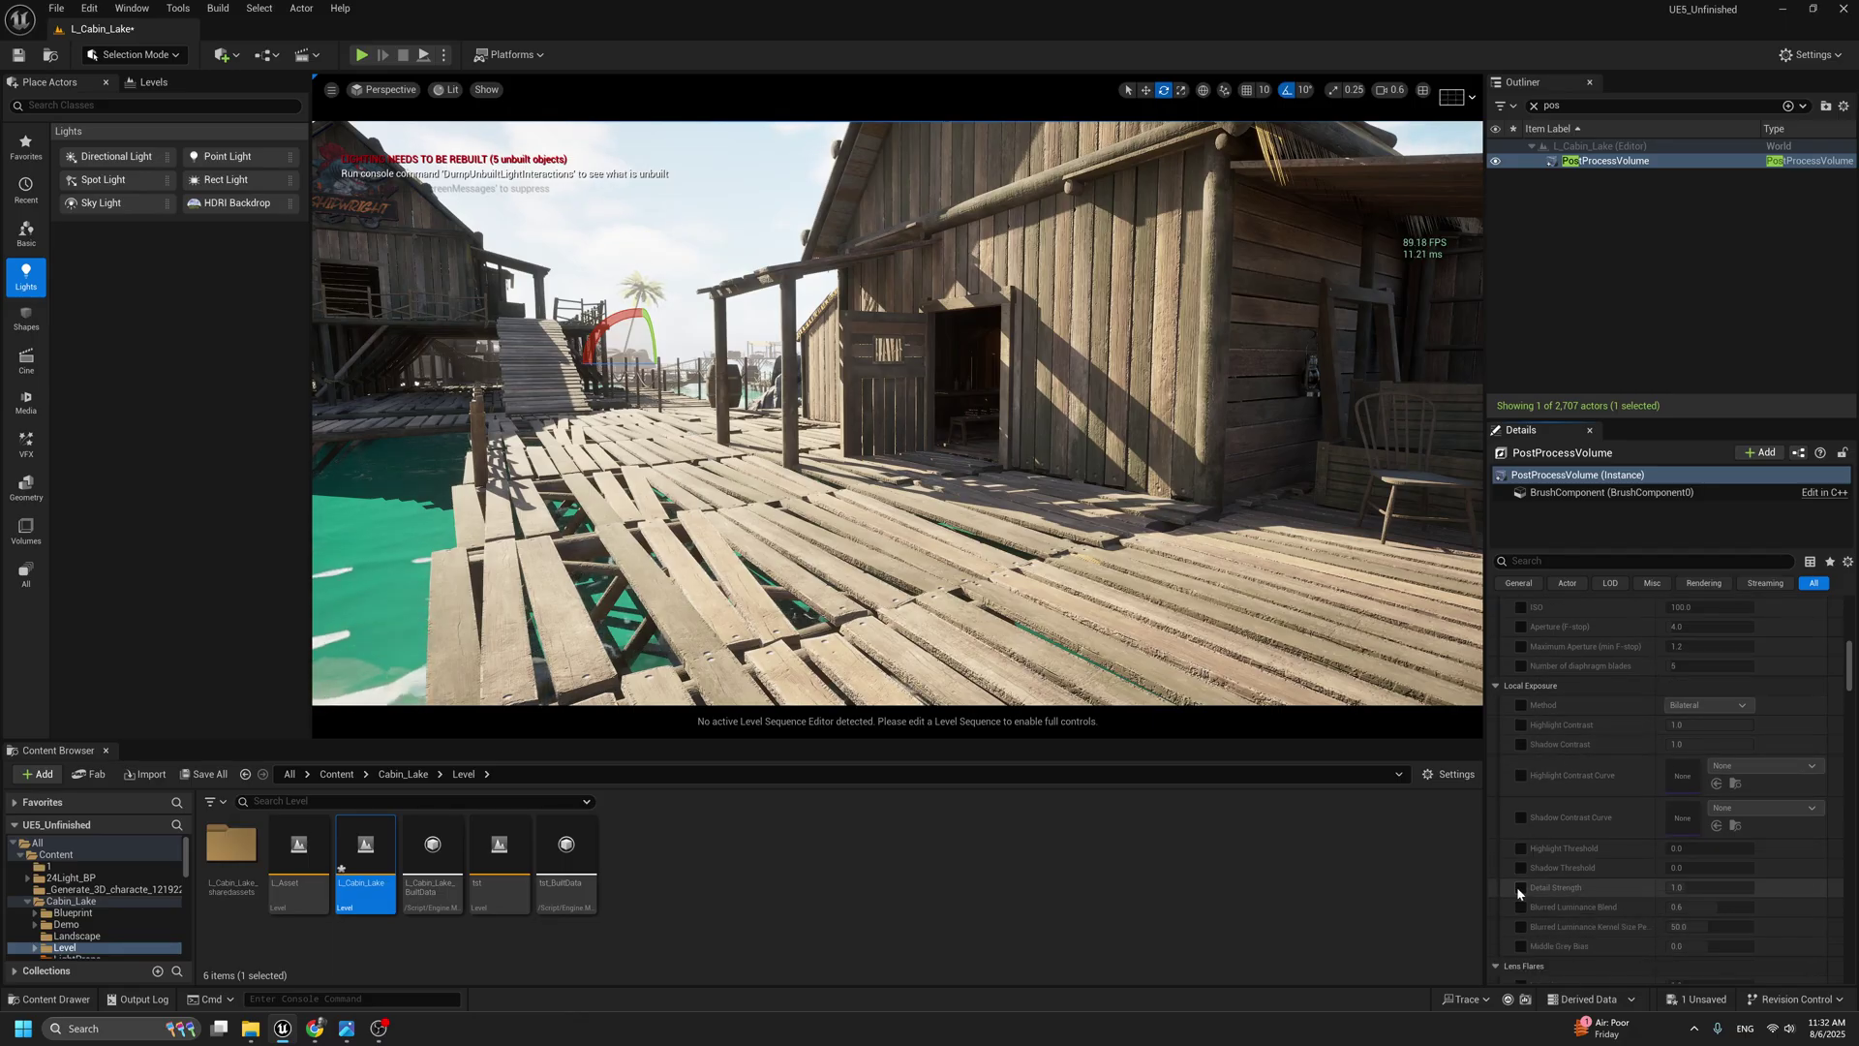
pyautogui.press('Return')
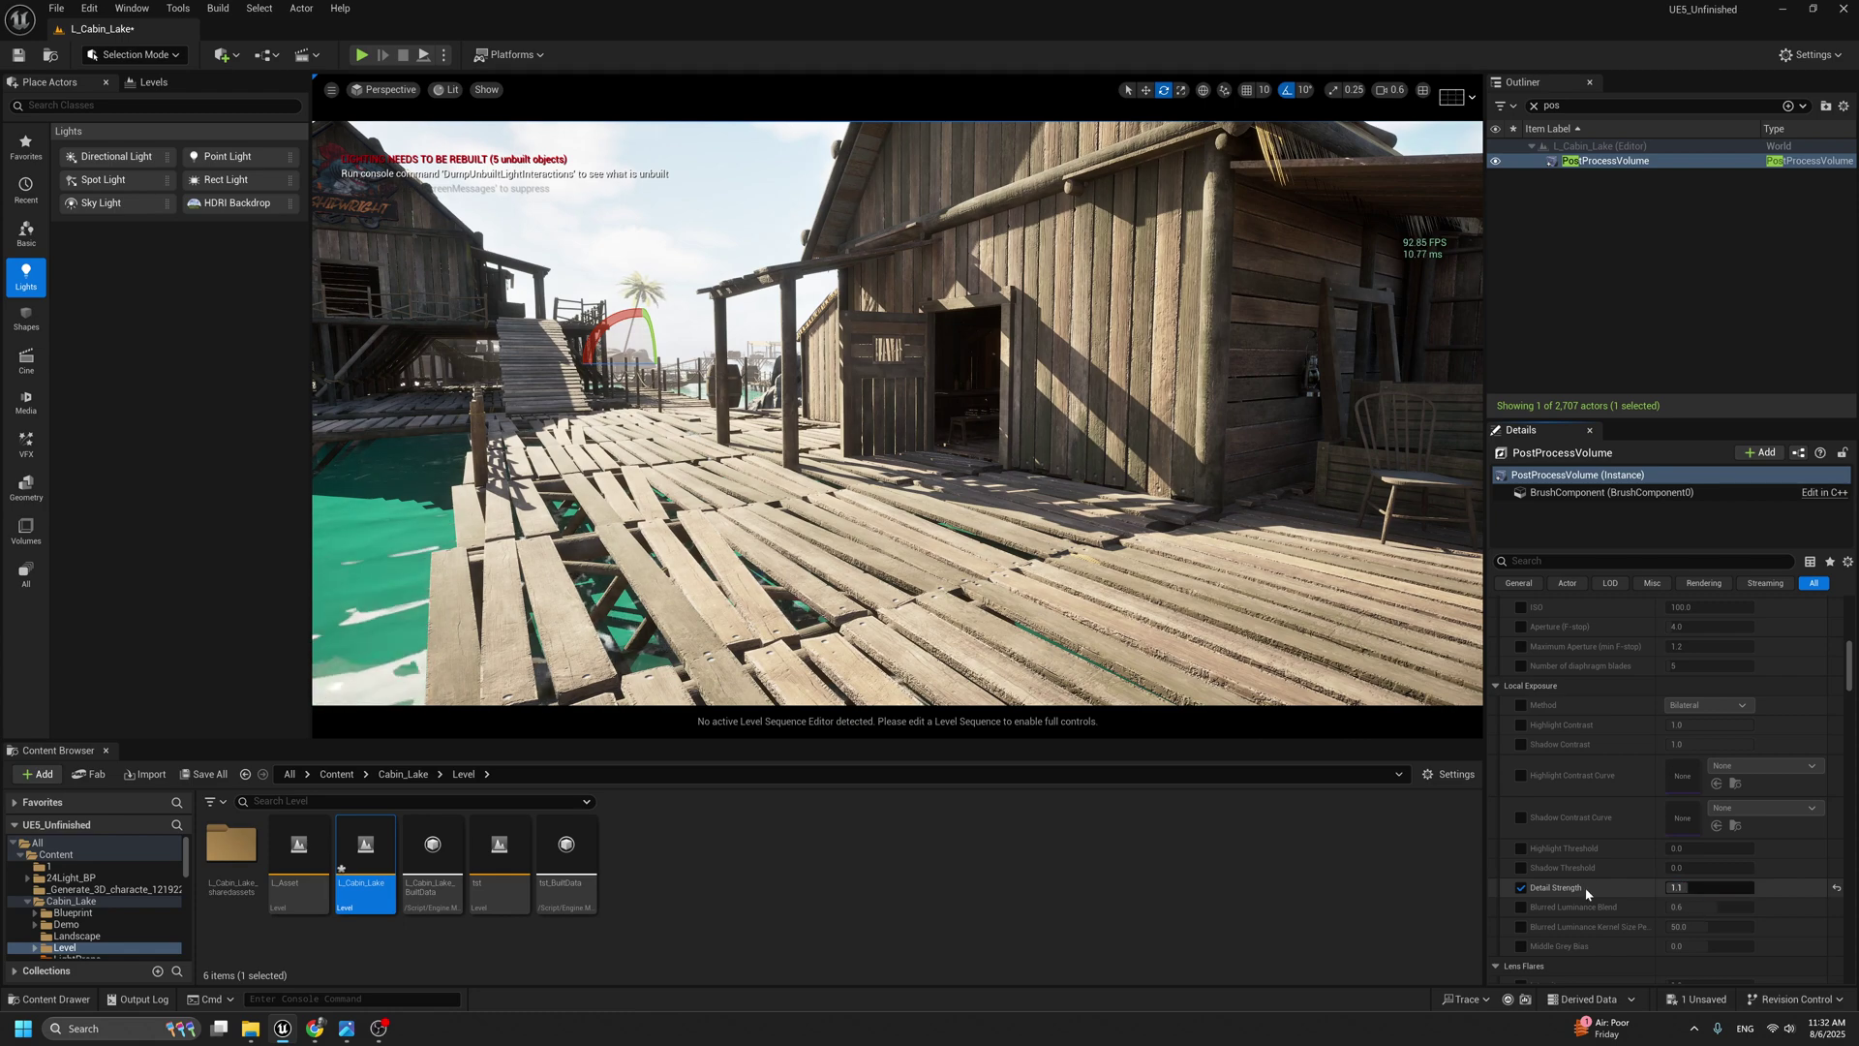